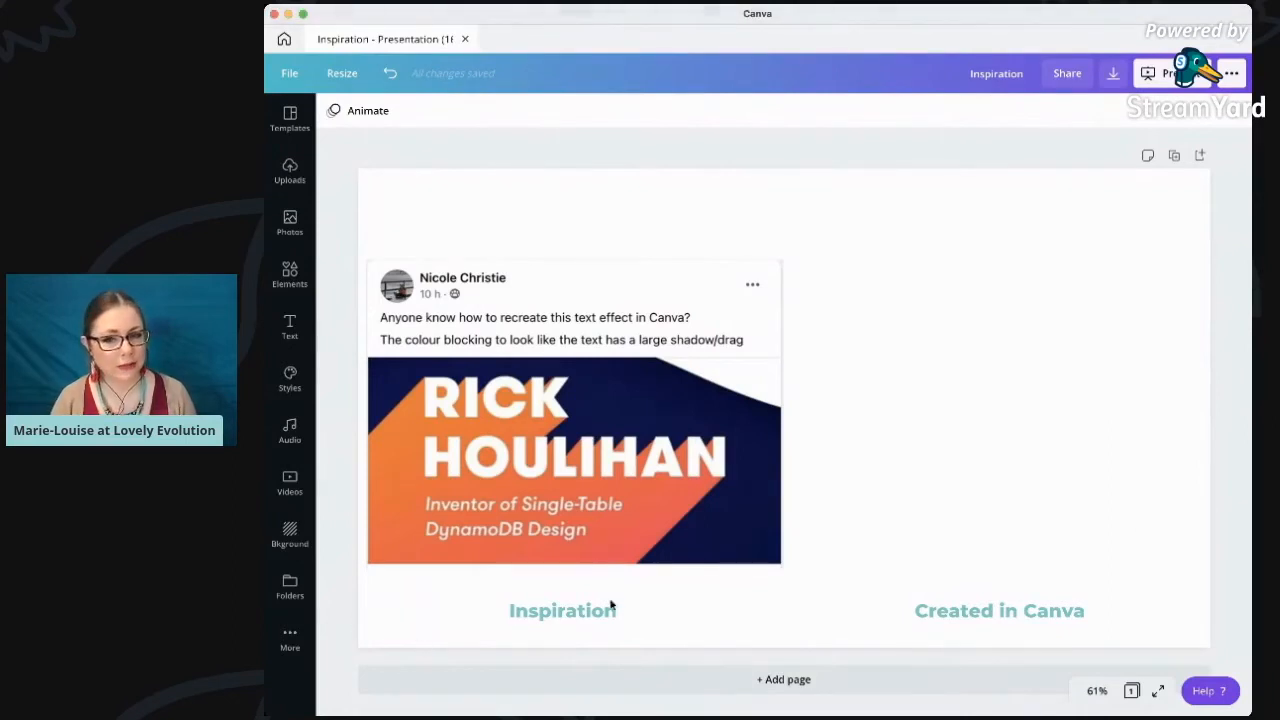
Add a square shape and stretch it into a rectangle filling the empty area above the "Created in Canva" label
{"action": "left_click_drag", "start_coordinate": [265, 400], "coordinate": [308, 400]}
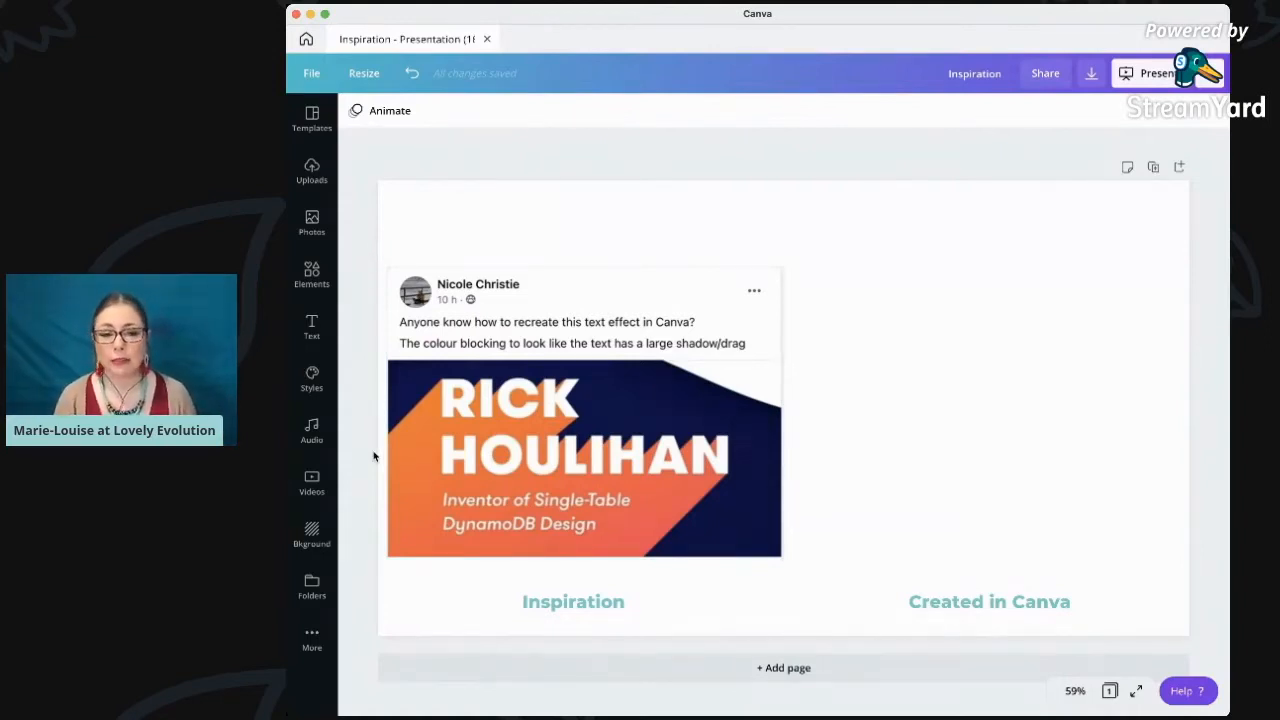
{"action": "left_click", "coordinate": [877, 406]}
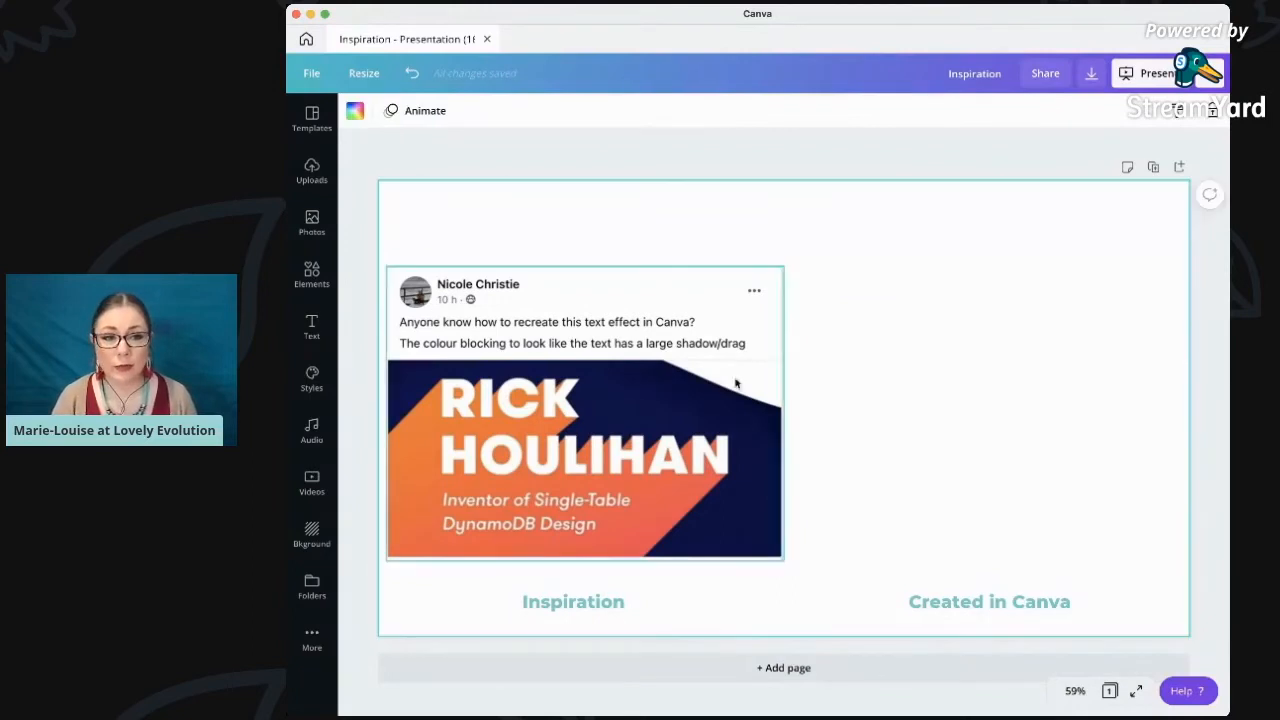
{"action": "left_click", "coordinate": [311, 274]}
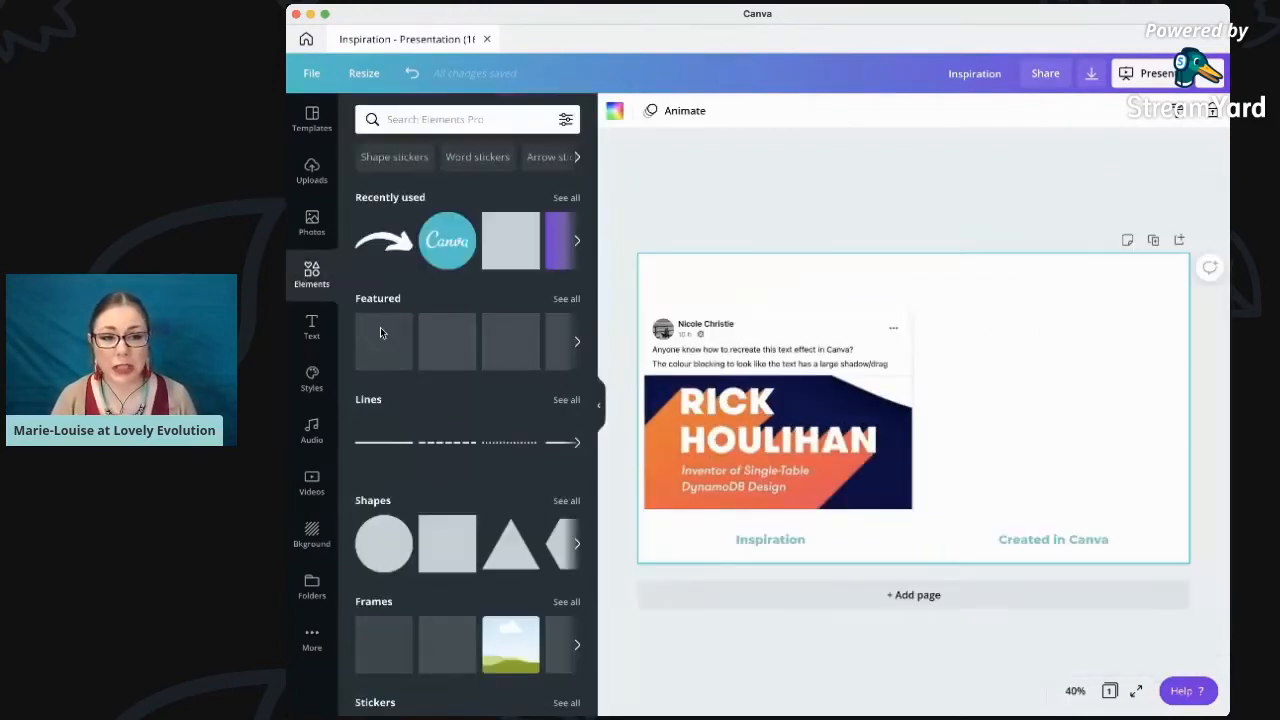
{"action": "left_click", "coordinate": [436, 542]}
{"action": "left_click_drag", "start_coordinate": [925, 432], "coordinate": [1029, 434]}
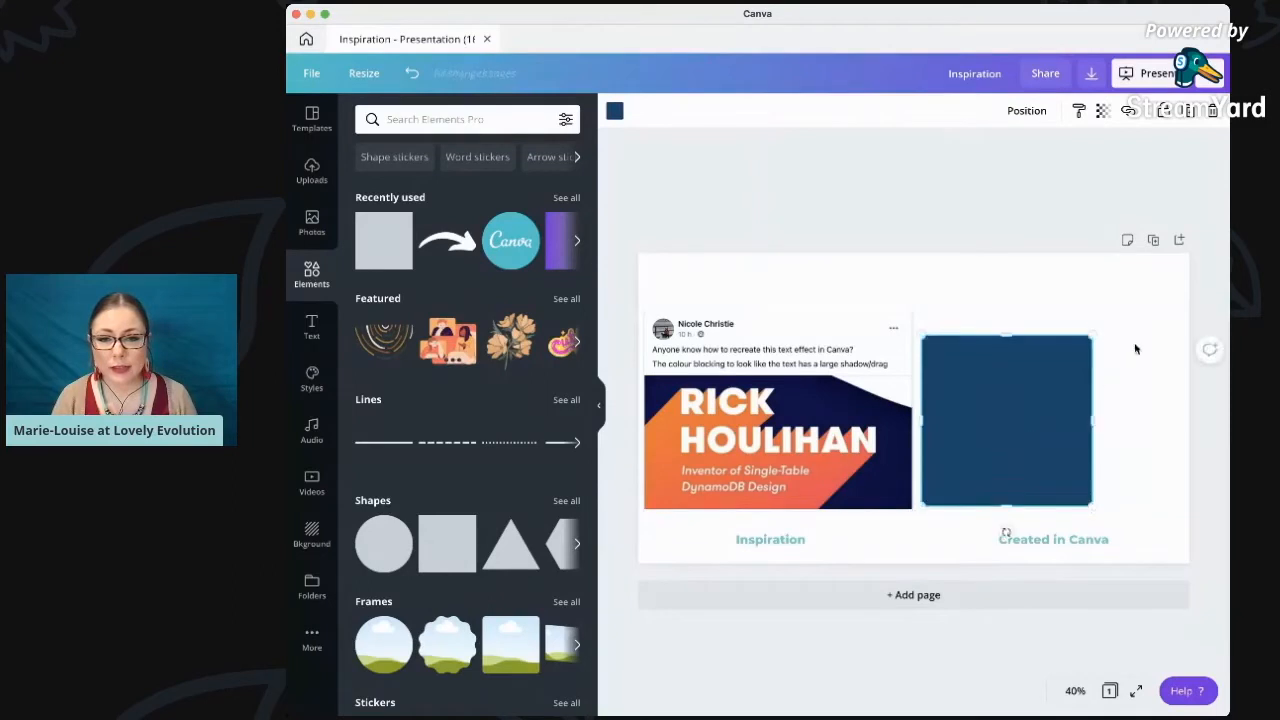
{"action": "left_click_drag", "start_coordinate": [1094, 337], "coordinate": [1120, 318]}
{"action": "left_click_drag", "start_coordinate": [1116, 406], "coordinate": [1180, 405]}
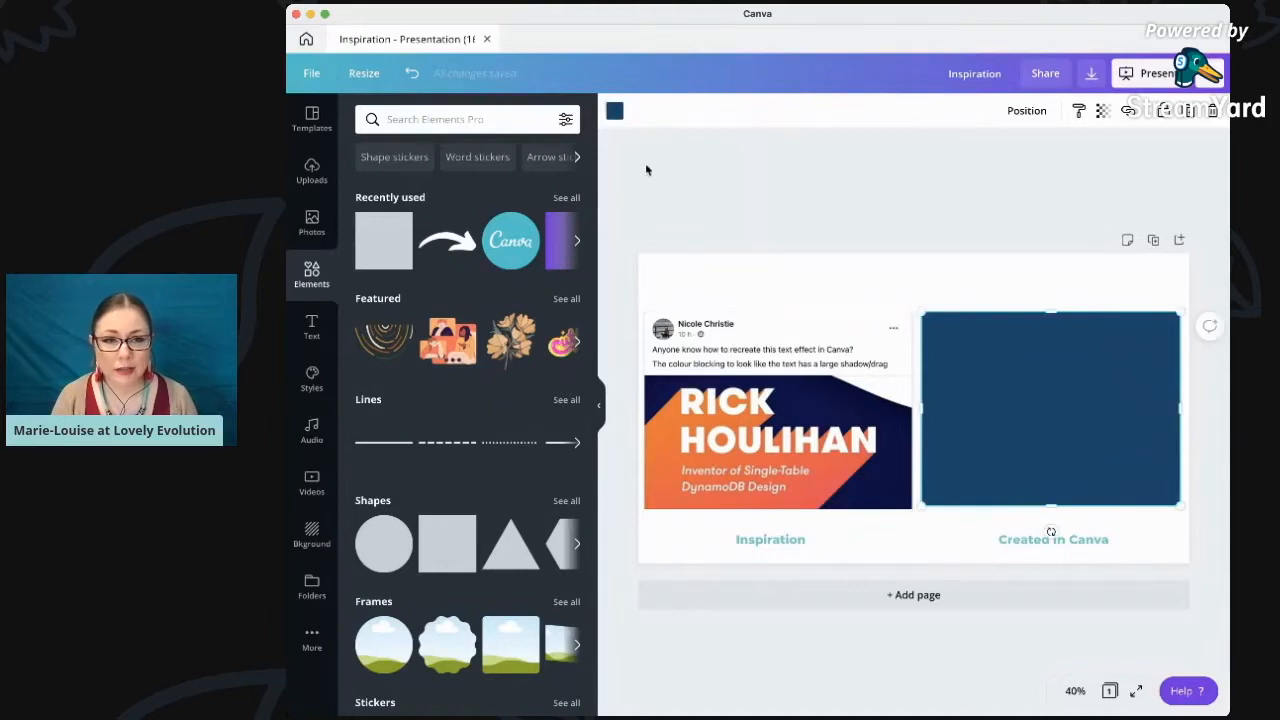
{"action": "left_click", "coordinate": [710, 182]}
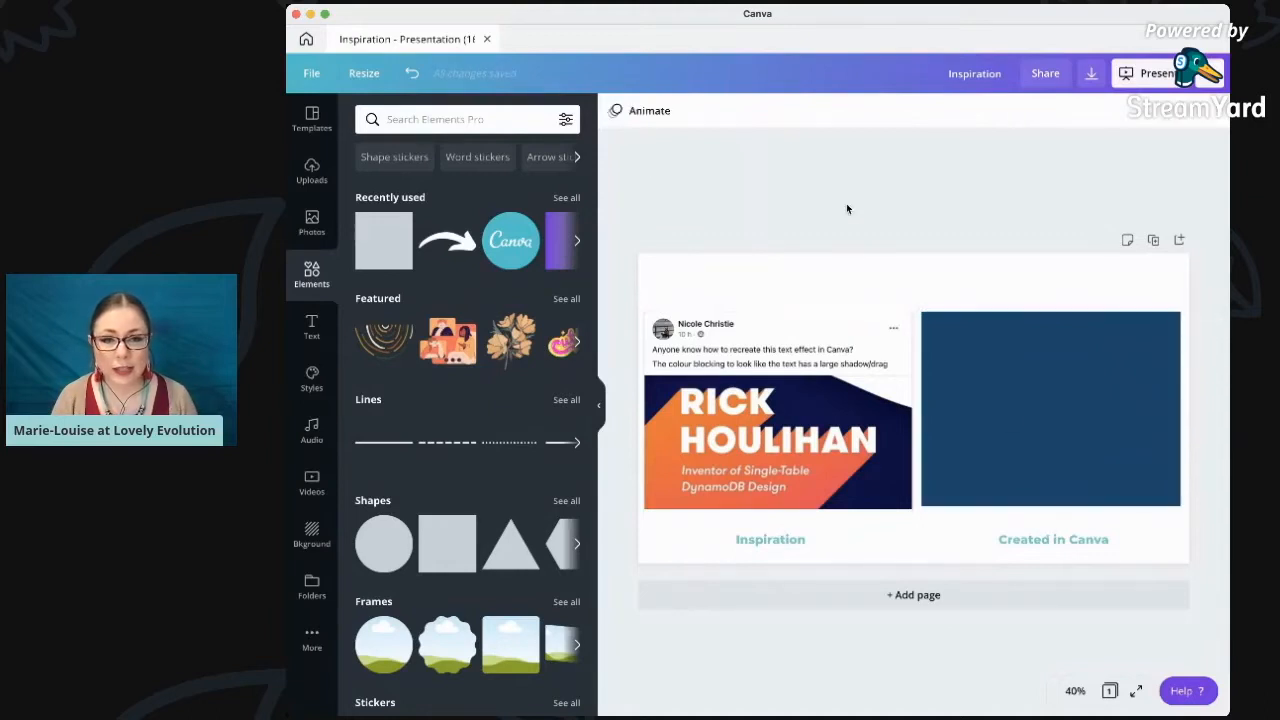
Recolour the new rectangle with the dark navy photo colour taken from the inspiration image
{"action": "left_click", "coordinate": [598, 405]}
{"action": "left_click", "coordinate": [872, 415]}
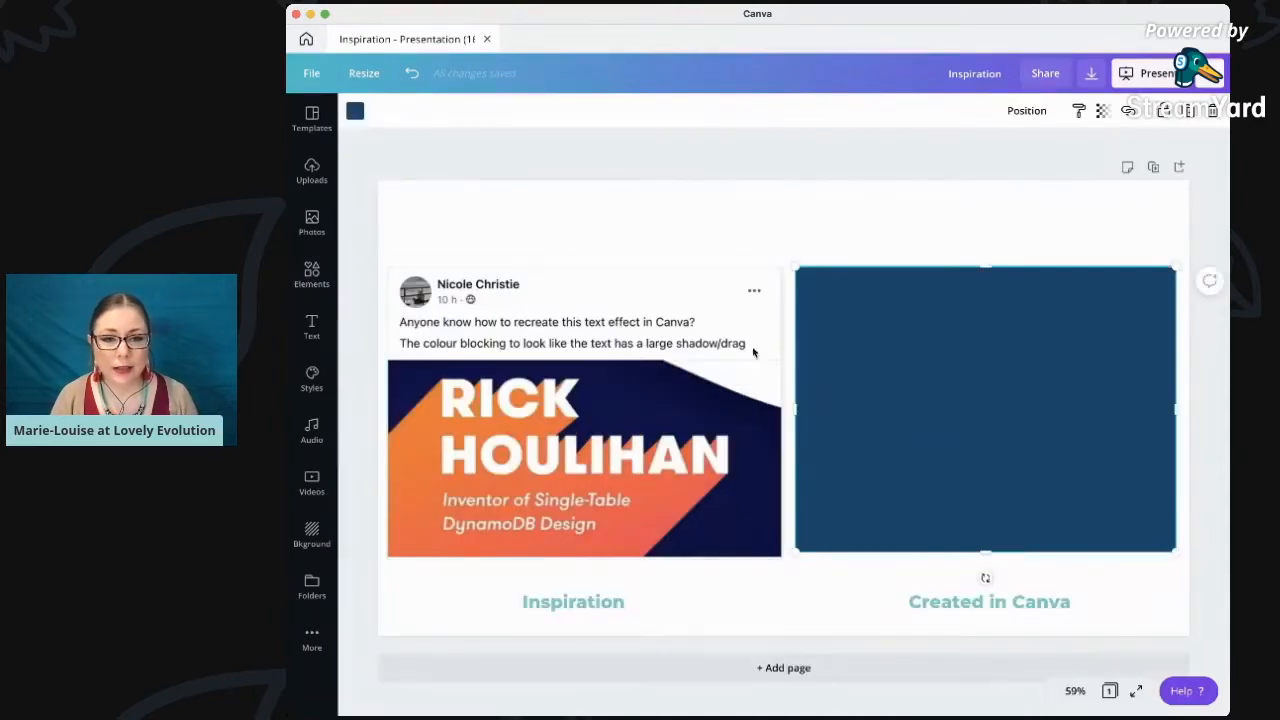
{"action": "left_click", "coordinate": [357, 112]}
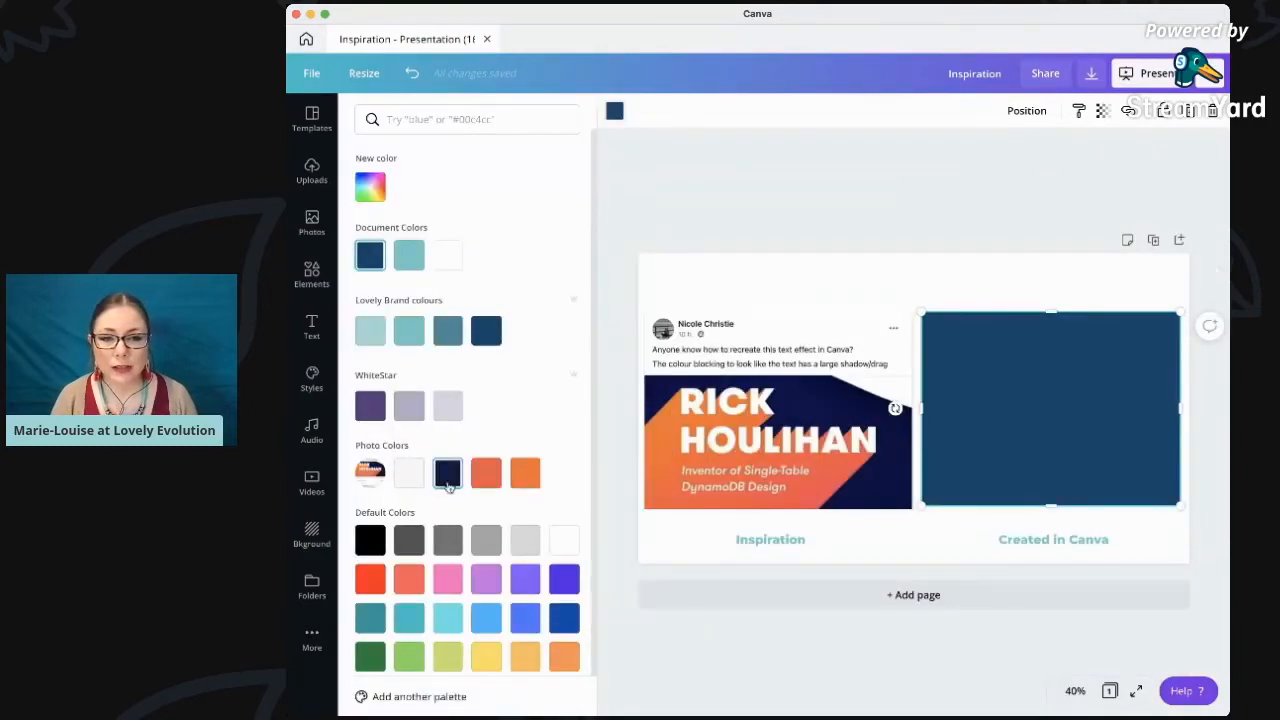
{"action": "left_click", "coordinate": [447, 474]}
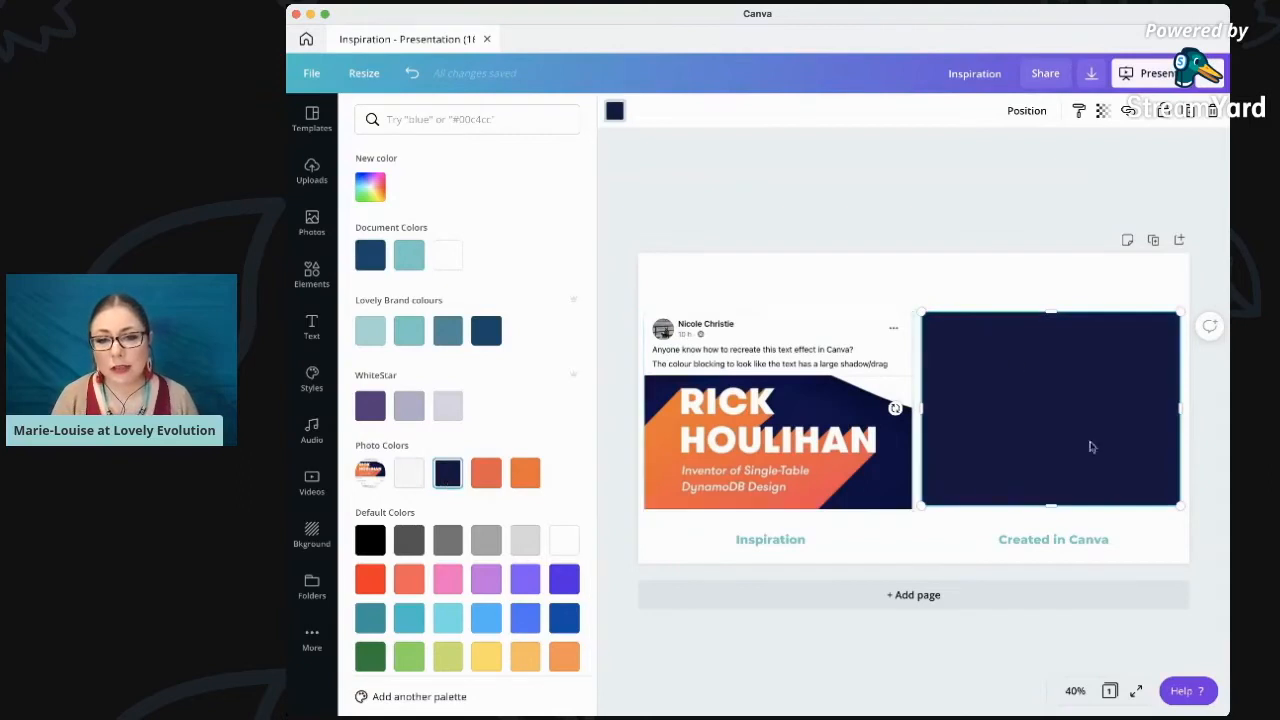
{"action": "left_click_drag", "start_coordinate": [1052, 507], "coordinate": [1051, 507]}
{"action": "left_click", "coordinate": [904, 190]}
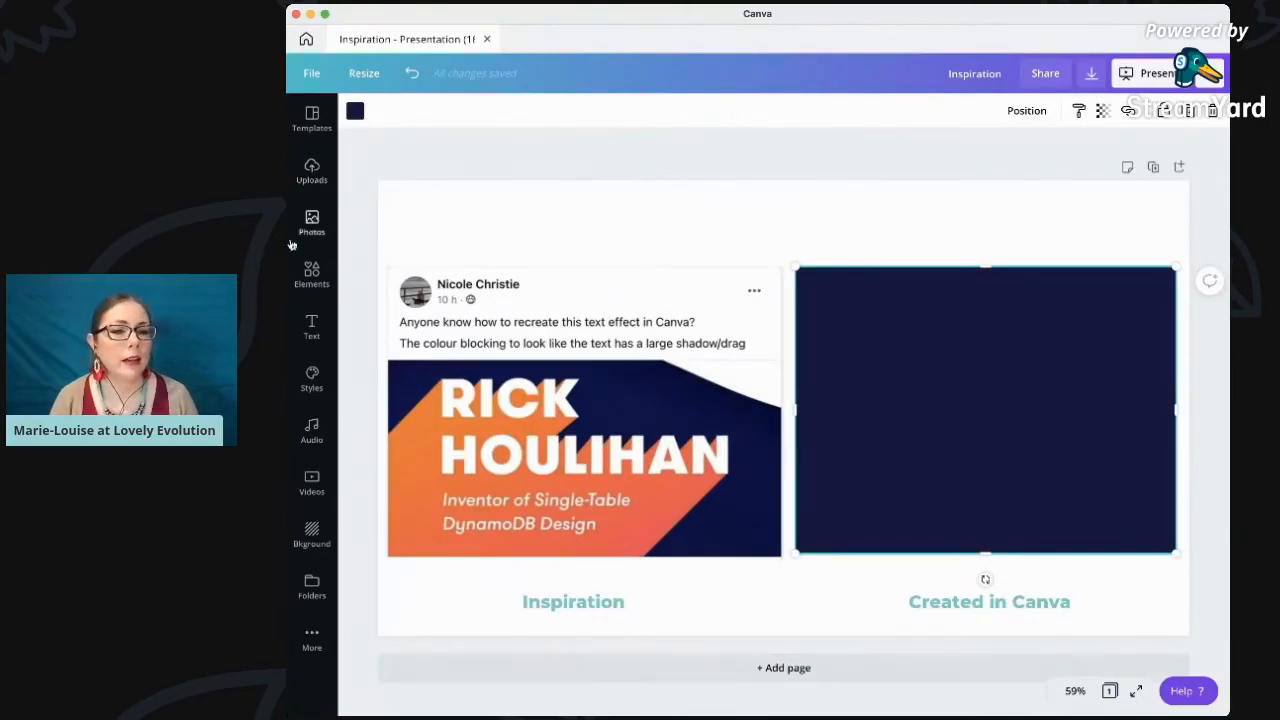
Add a heading text box, move it onto the upper part of the navy rectangle, and make its text white
{"action": "left_click", "coordinate": [311, 326]}
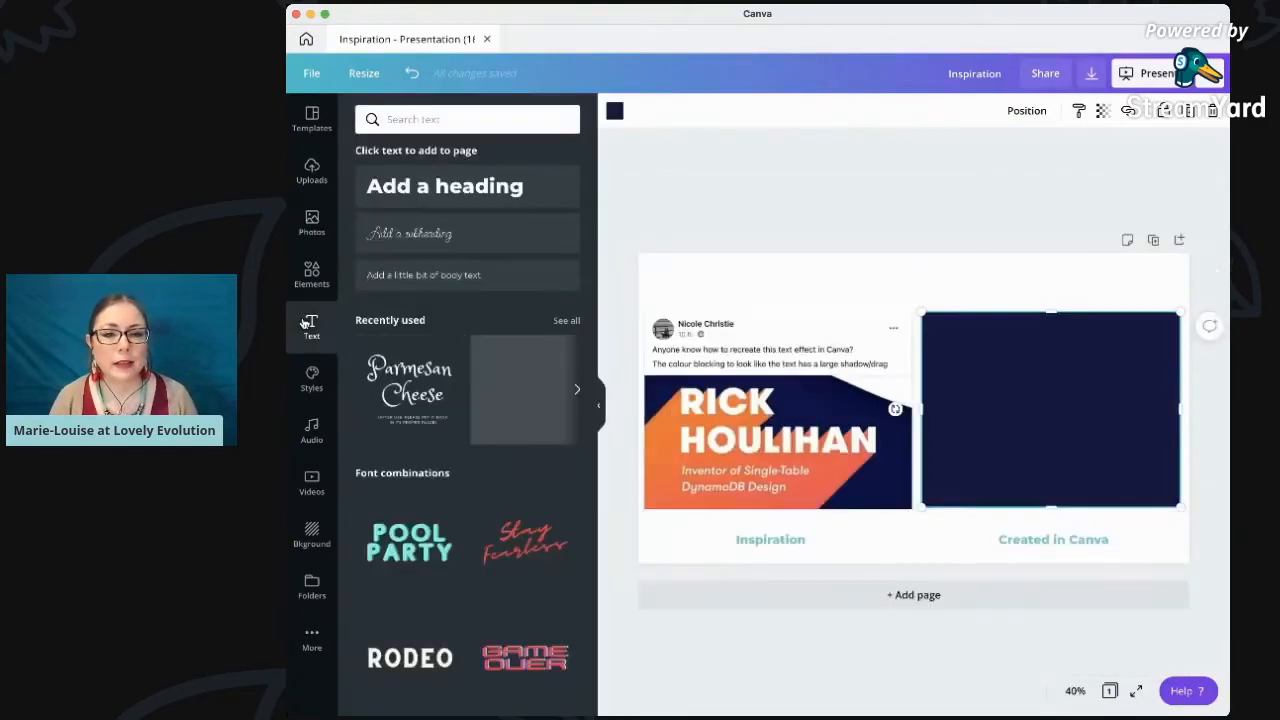
{"action": "left_click", "coordinate": [460, 188]}
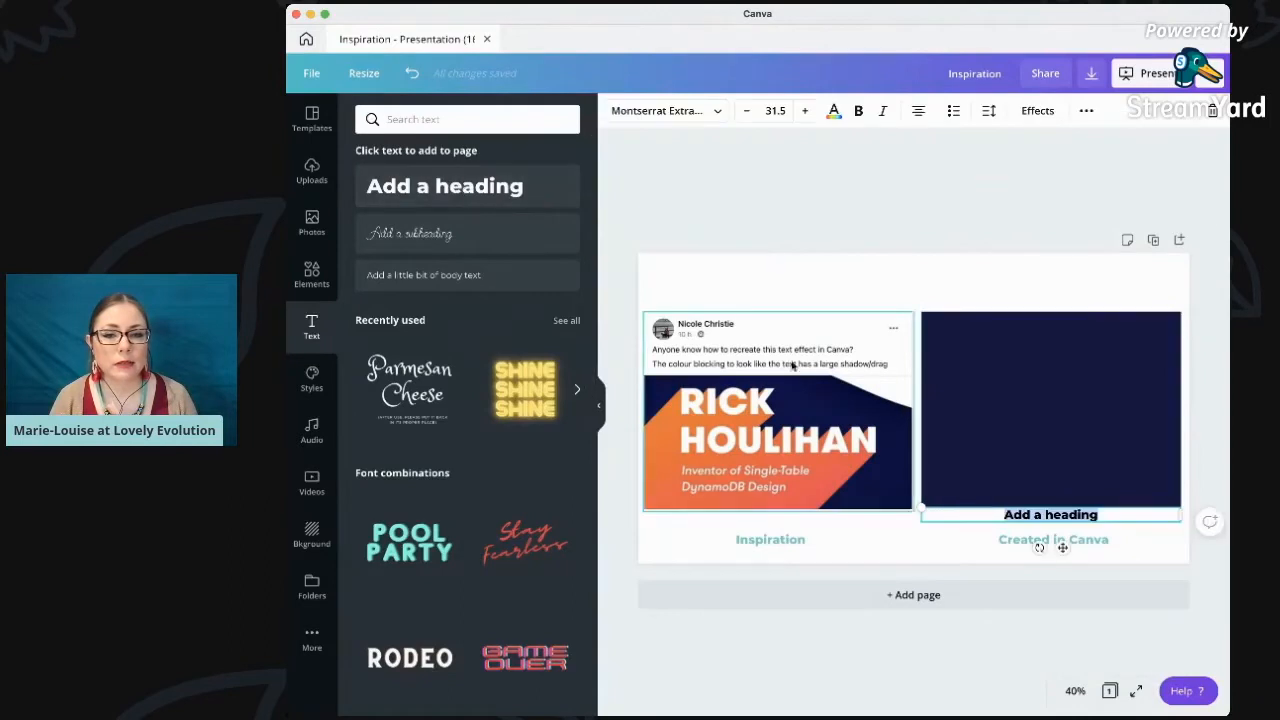
{"action": "left_click", "coordinate": [603, 410]}
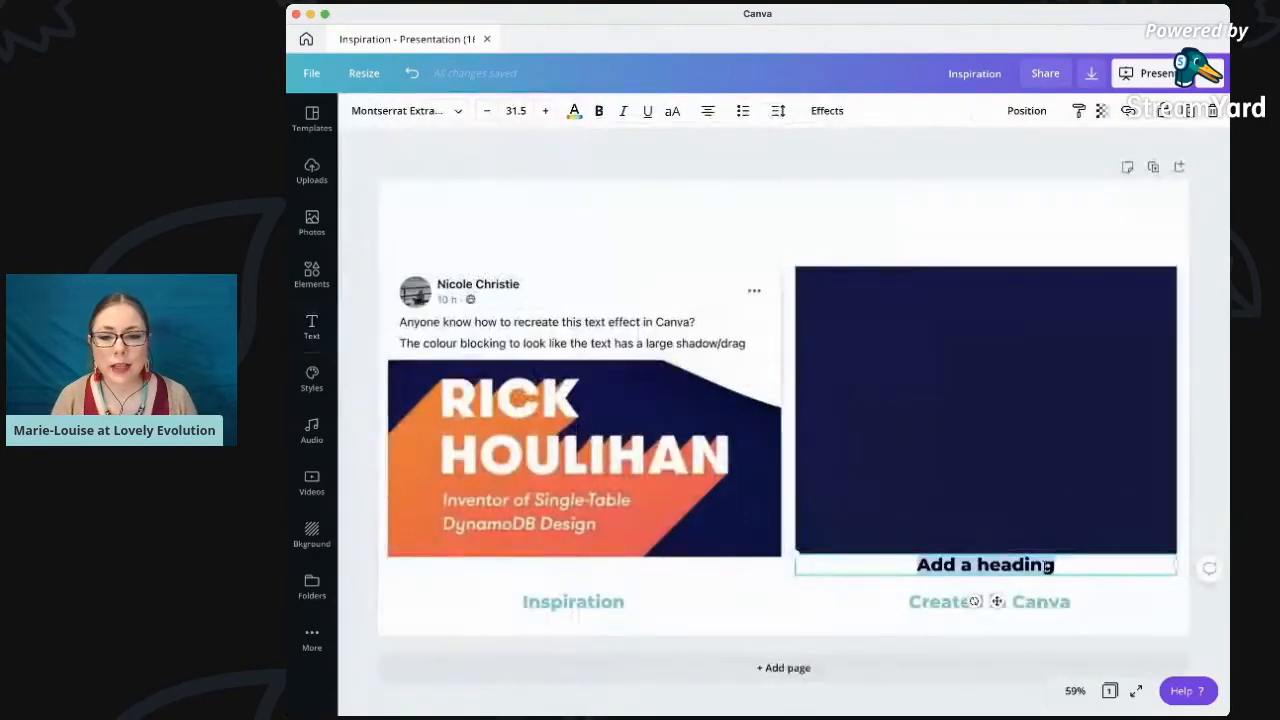
{"action": "left_click_drag", "start_coordinate": [996, 543], "coordinate": [1009, 345]}
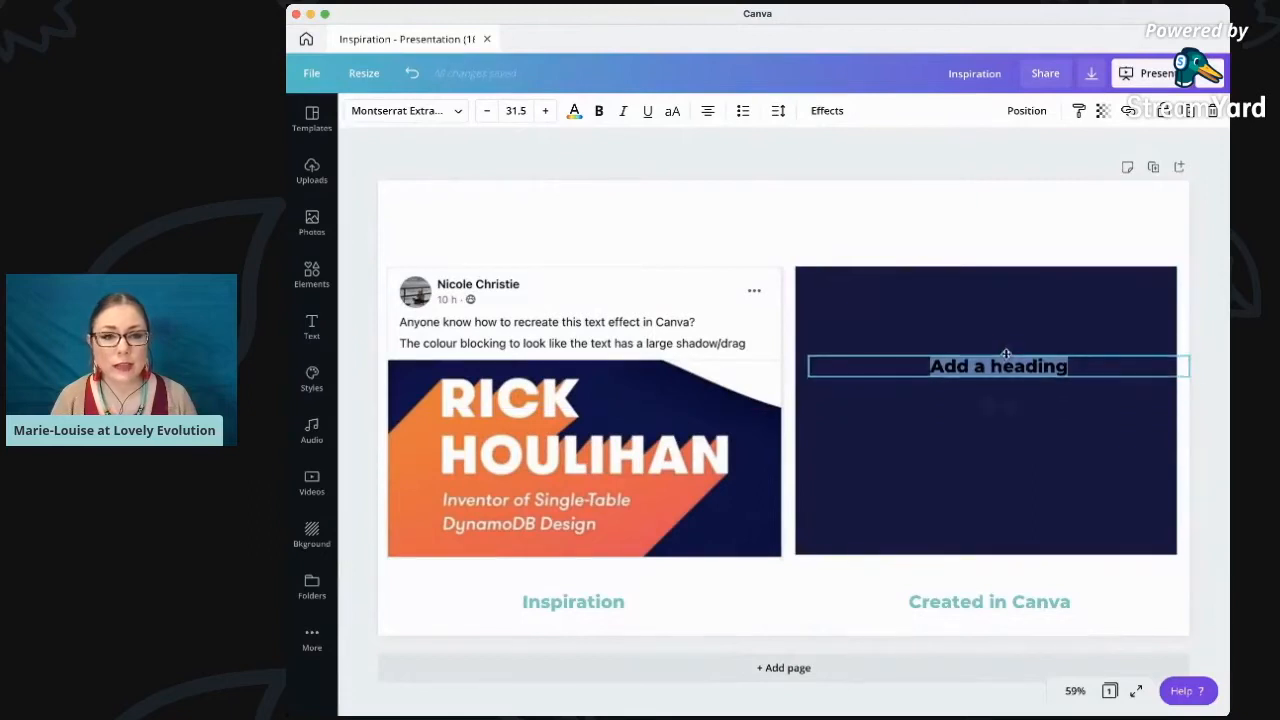
{"action": "left_click", "coordinate": [576, 113]}
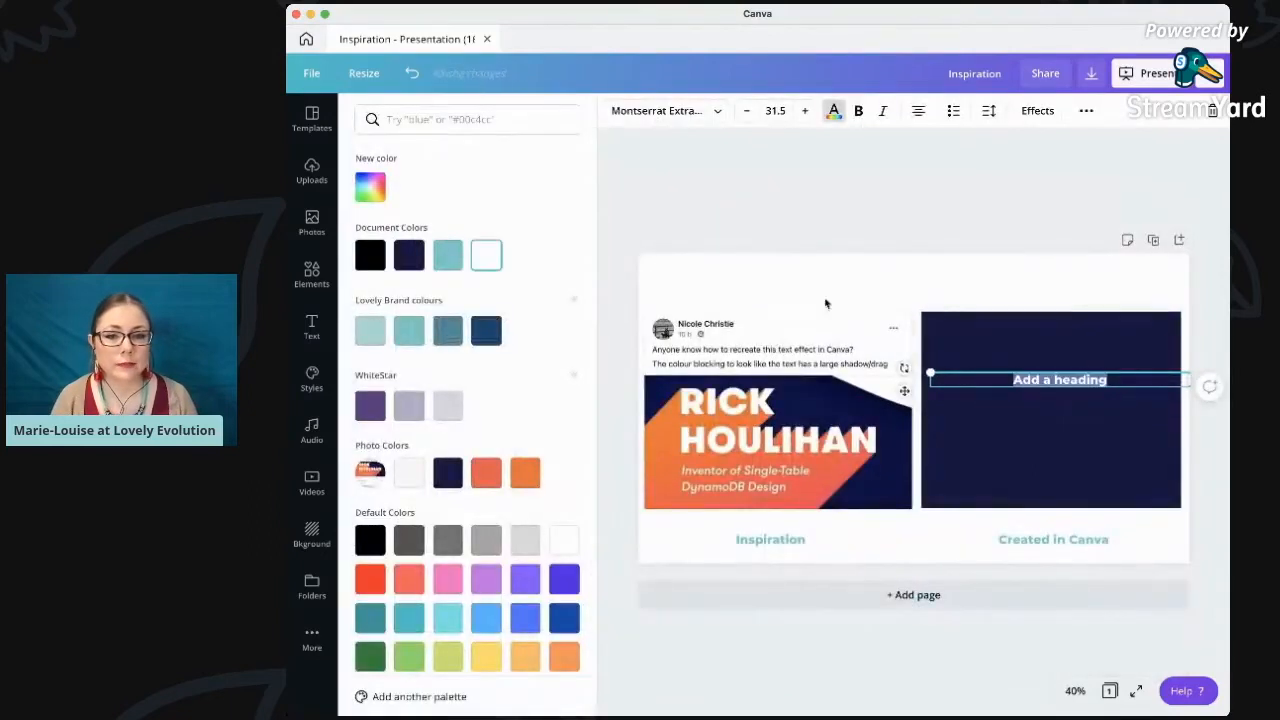
{"action": "left_click", "coordinate": [890, 221]}
Replace the heading placeholder with "Lovely" on the first line and "Canva Crew" on the second
{"action": "left_click", "coordinate": [975, 368]}
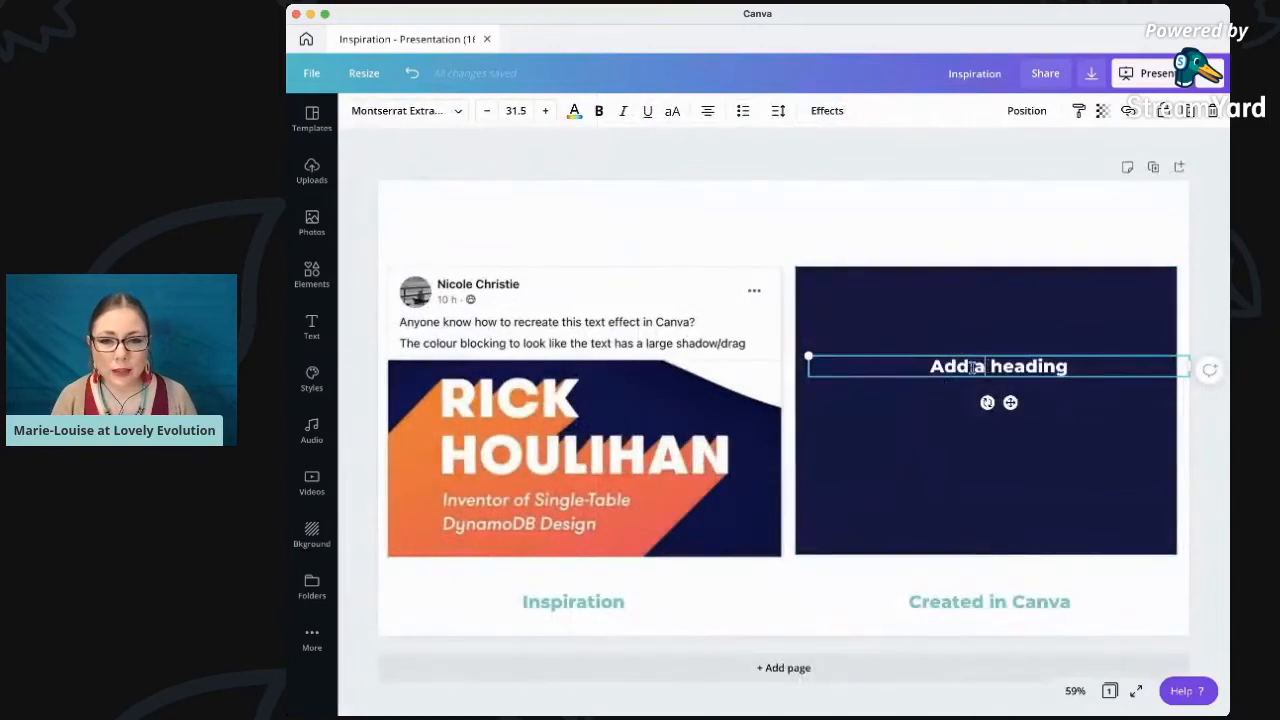
{"action": "triple_click", "coordinate": [973, 368]}
{"action": "type", "text": "Lovely"}
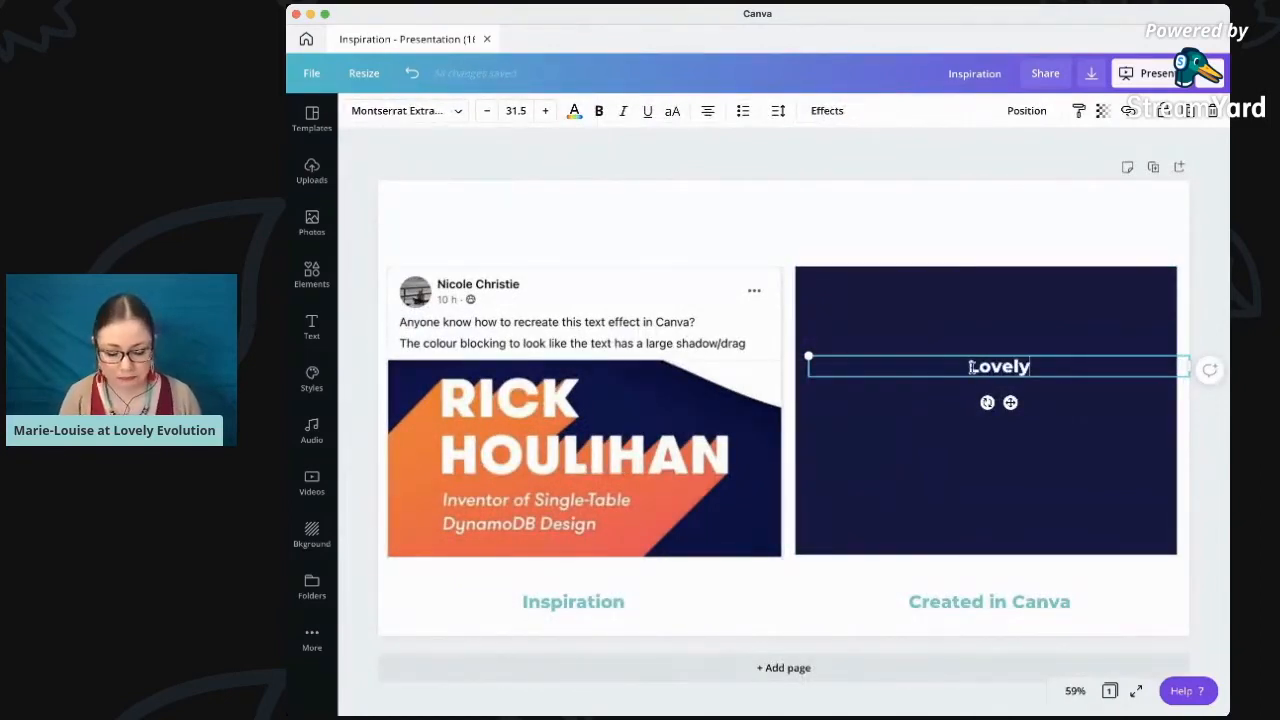
{"action": "key", "text": "Return"}
{"action": "type", "text": "Canva Crew"}
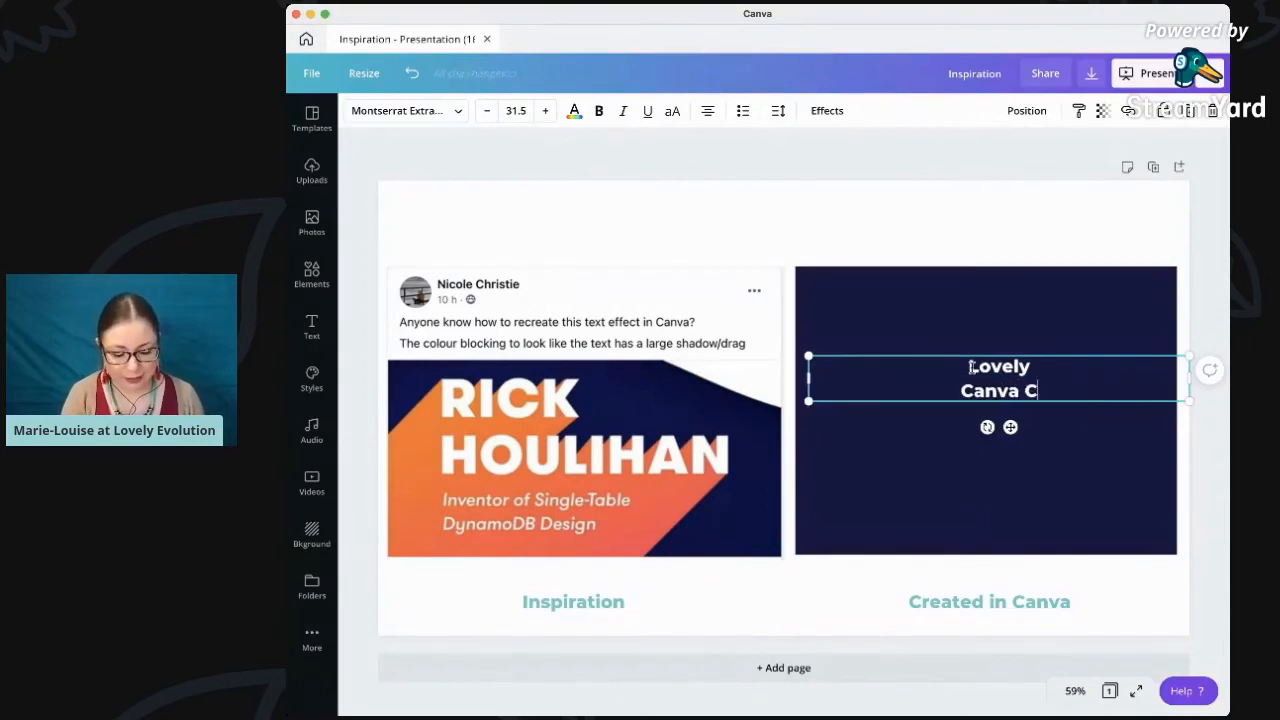
Left-align the whole heading text and narrow its text box from both sides
{"action": "key", "text": "ctrl+a"}
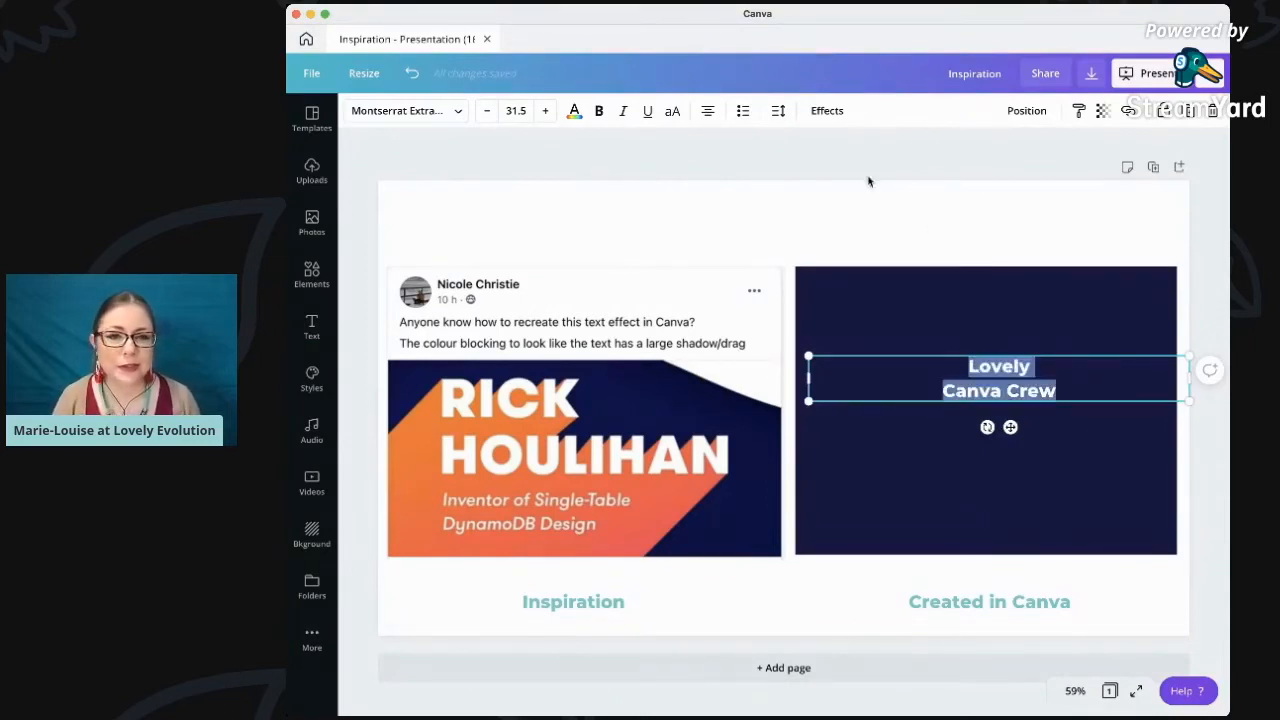
{"action": "left_click", "coordinate": [698, 112]}
{"action": "left_click_drag", "start_coordinate": [810, 377], "coordinate": [876, 378]}
{"action": "left_click_drag", "start_coordinate": [1189, 378], "coordinate": [1114, 380]}
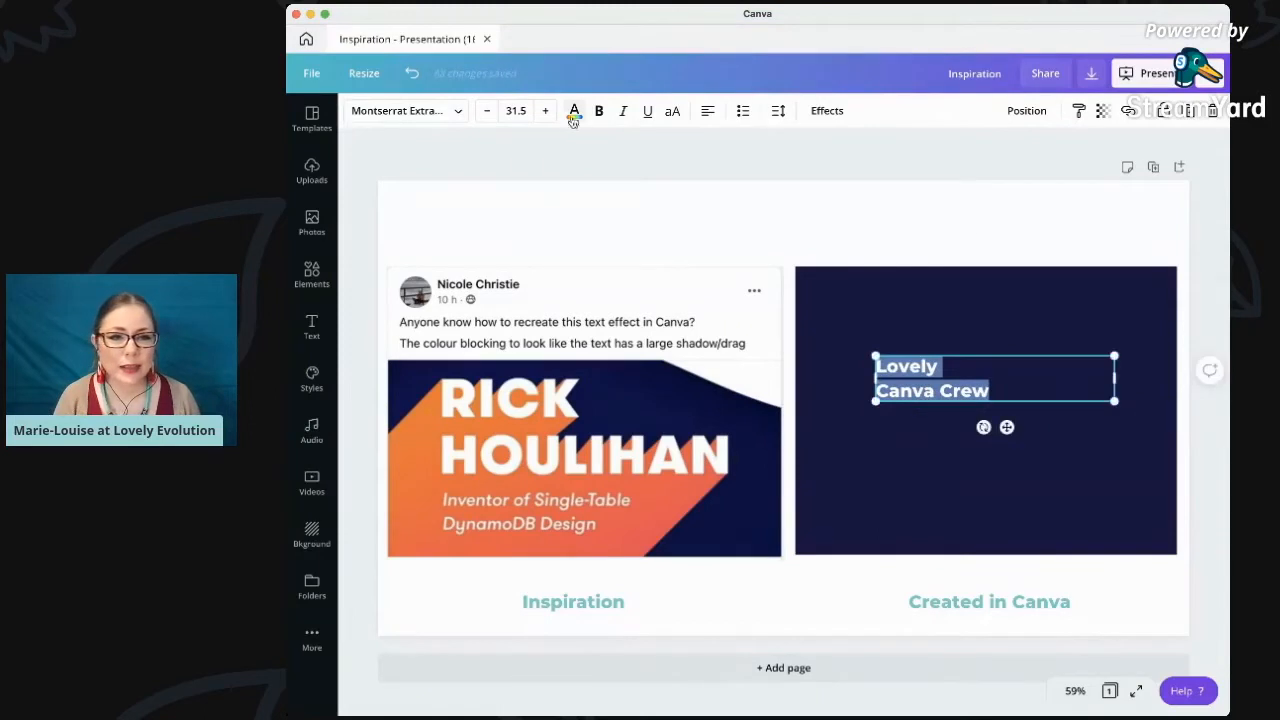
Set the heading's font size to 80
{"action": "left_click", "coordinate": [518, 111]}
{"action": "scroll", "coordinate": [545, 465], "scroll_direction": "down", "scroll_amount": 3}
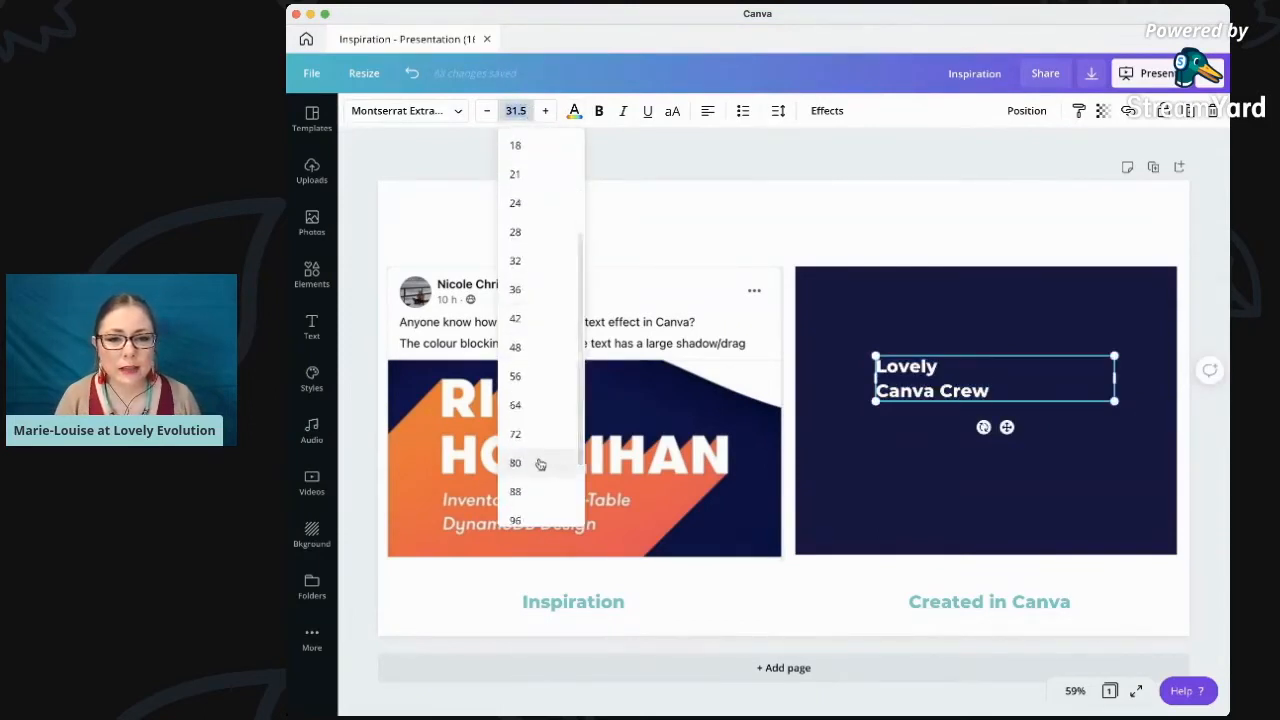
{"action": "left_click", "coordinate": [515, 463]}
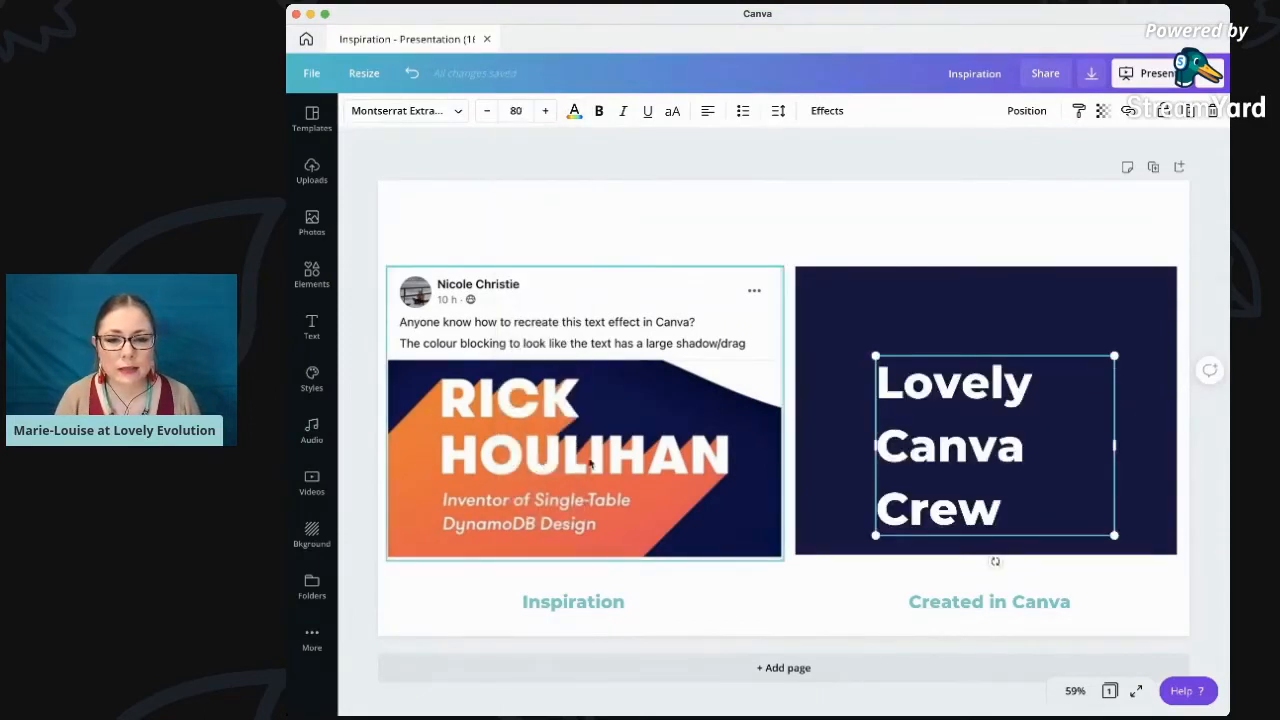
Switch the heading to uppercase and widen its text box until CANVA CREW fits on one line
{"action": "left_click", "coordinate": [672, 112]}
{"action": "left_click_drag", "start_coordinate": [1115, 450], "coordinate": [1162, 448]}
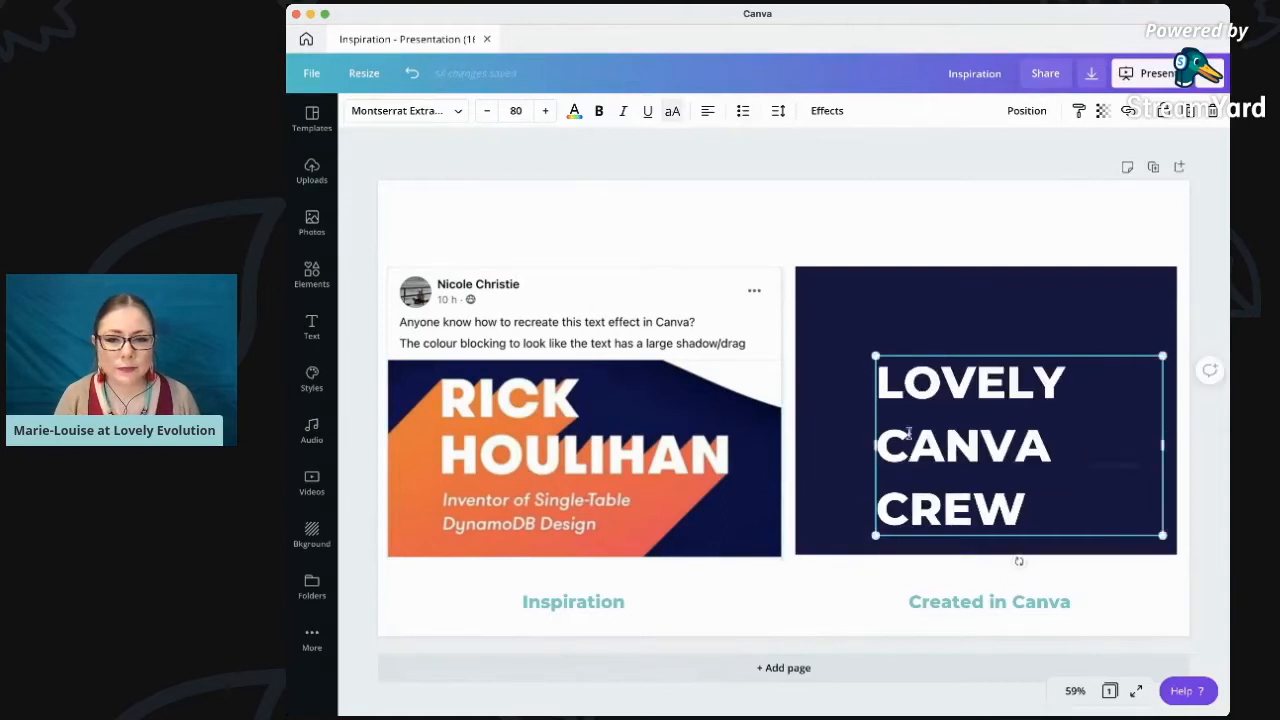
{"action": "left_click_drag", "start_coordinate": [875, 447], "coordinate": [822, 448]}
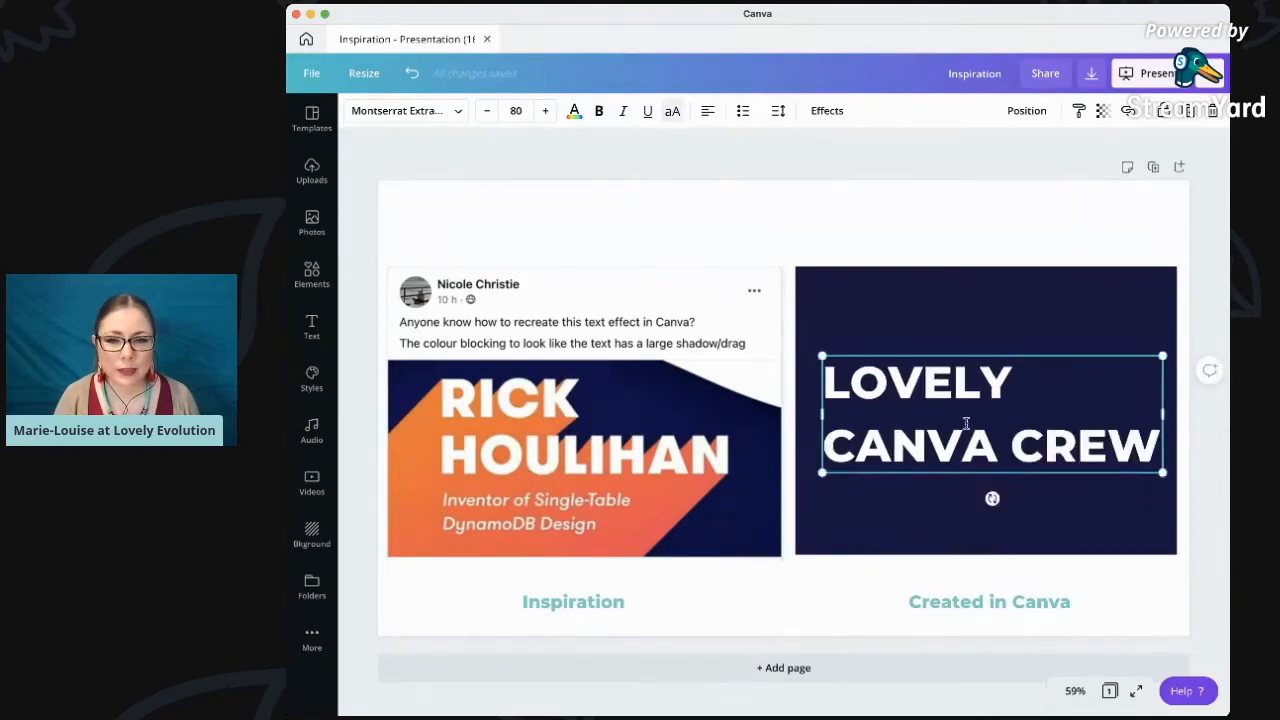
Reduce the heading's font size step by step to 69
{"action": "left_click", "coordinate": [486, 111]}
{"action": "left_click", "coordinate": [486, 111]}
{"action": "left_click", "coordinate": [486, 111]}
{"action": "left_click", "coordinate": [486, 111]}
{"action": "left_click", "coordinate": [486, 111]}
{"action": "left_click", "coordinate": [486, 111]}
{"action": "left_click", "coordinate": [486, 111]}
{"action": "left_click", "coordinate": [486, 111]}
{"action": "left_click", "coordinate": [486, 111]}
{"action": "left_click", "coordinate": [486, 111]}
{"action": "left_click", "coordinate": [995, 283]}
Shift the heading toward the right side of the navy rectangle and shorten its text box to end within the rectangle
{"action": "left_click_drag", "start_coordinate": [960, 383], "coordinate": [987, 380]}
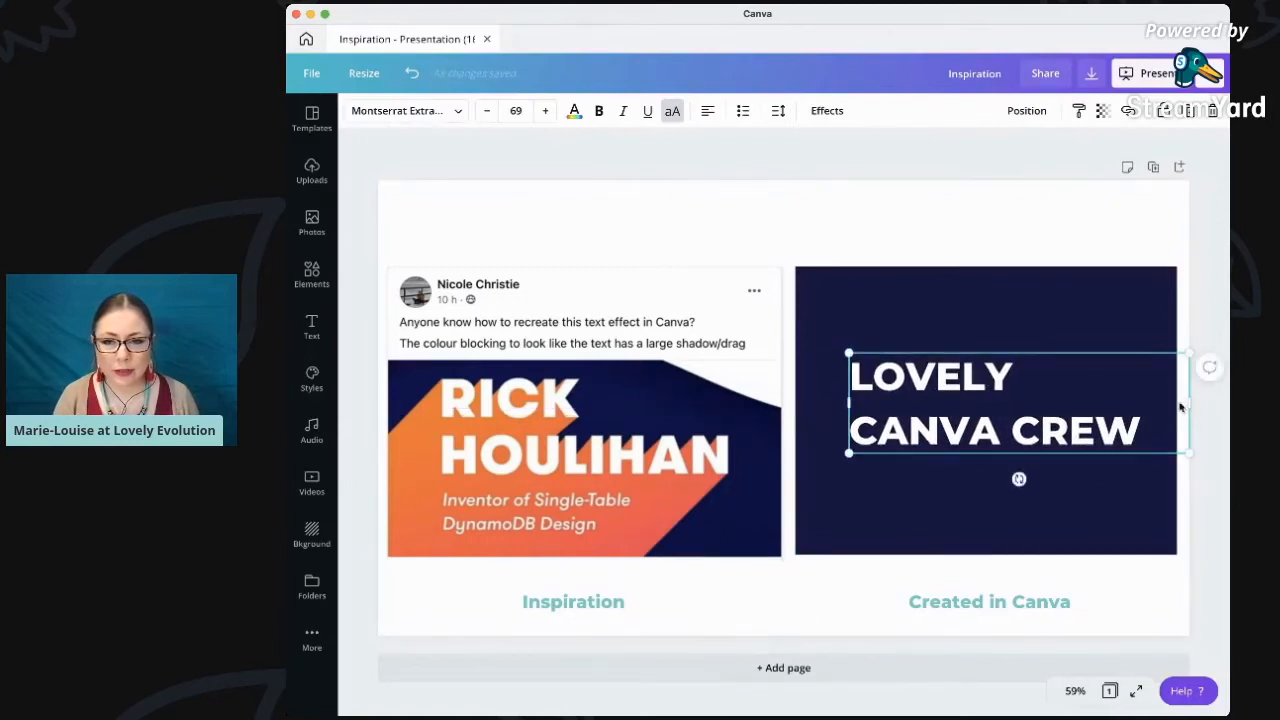
{"action": "left_click_drag", "start_coordinate": [1192, 404], "coordinate": [1163, 405]}
{"action": "left_click", "coordinate": [981, 221]}
{"action": "left_click_drag", "start_coordinate": [991, 416], "coordinate": [1007, 424]}
Tighten the line height between the heading's two lines and fine-tune the heading's vertical position on the rectangle
{"action": "left_click", "coordinate": [780, 111]}
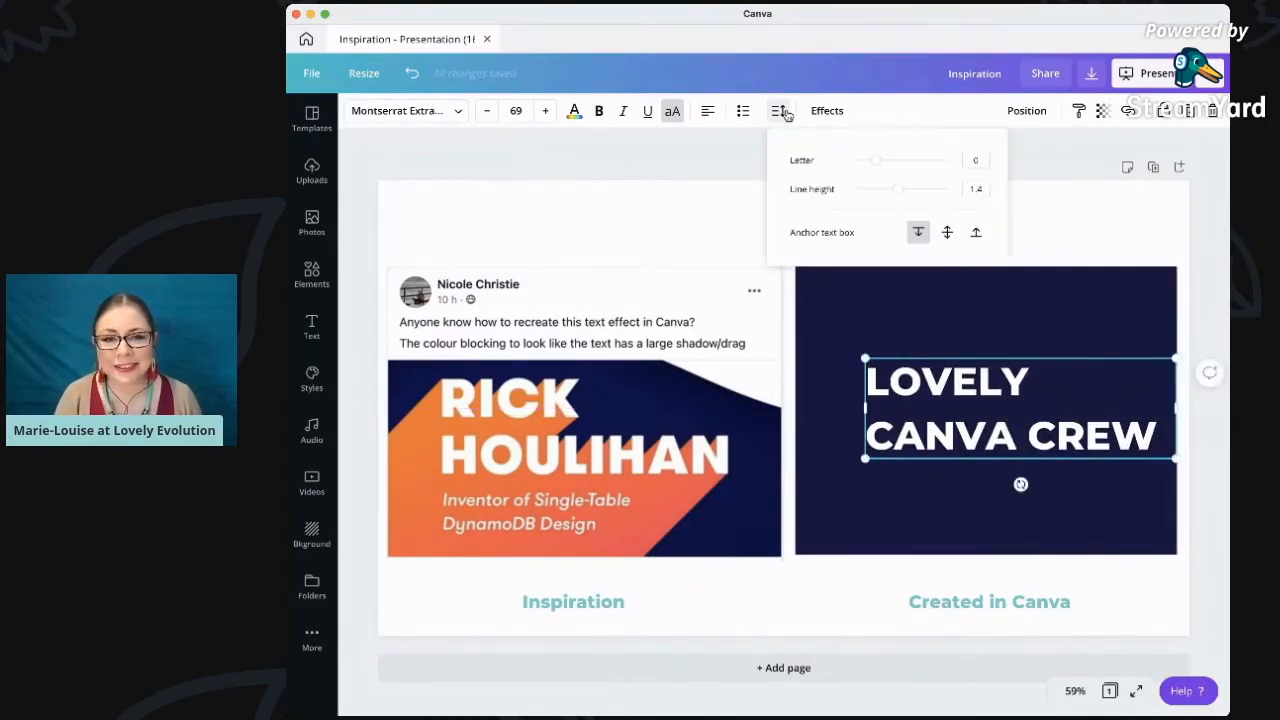
{"action": "left_click_drag", "start_coordinate": [902, 195], "coordinate": [880, 191]}
{"action": "left_click", "coordinate": [708, 167]}
{"action": "left_click_drag", "start_coordinate": [1031, 410], "coordinate": [1031, 418]}
{"action": "left_click_drag", "start_coordinate": [954, 410], "coordinate": [955, 400]}
{"action": "left_click", "coordinate": [839, 203]}
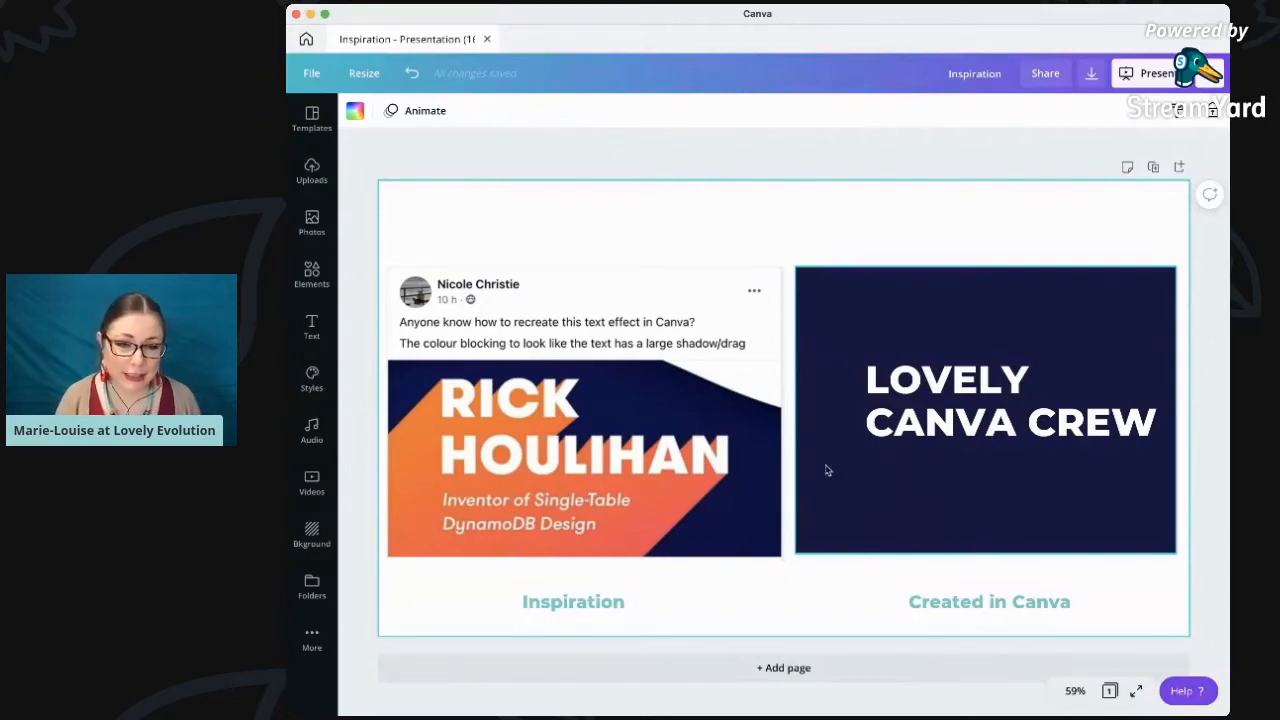
Apply the Shadow text effect to the LOVELY CANVA CREW heading and view it at 125%
{"action": "left_click", "coordinate": [958, 398]}
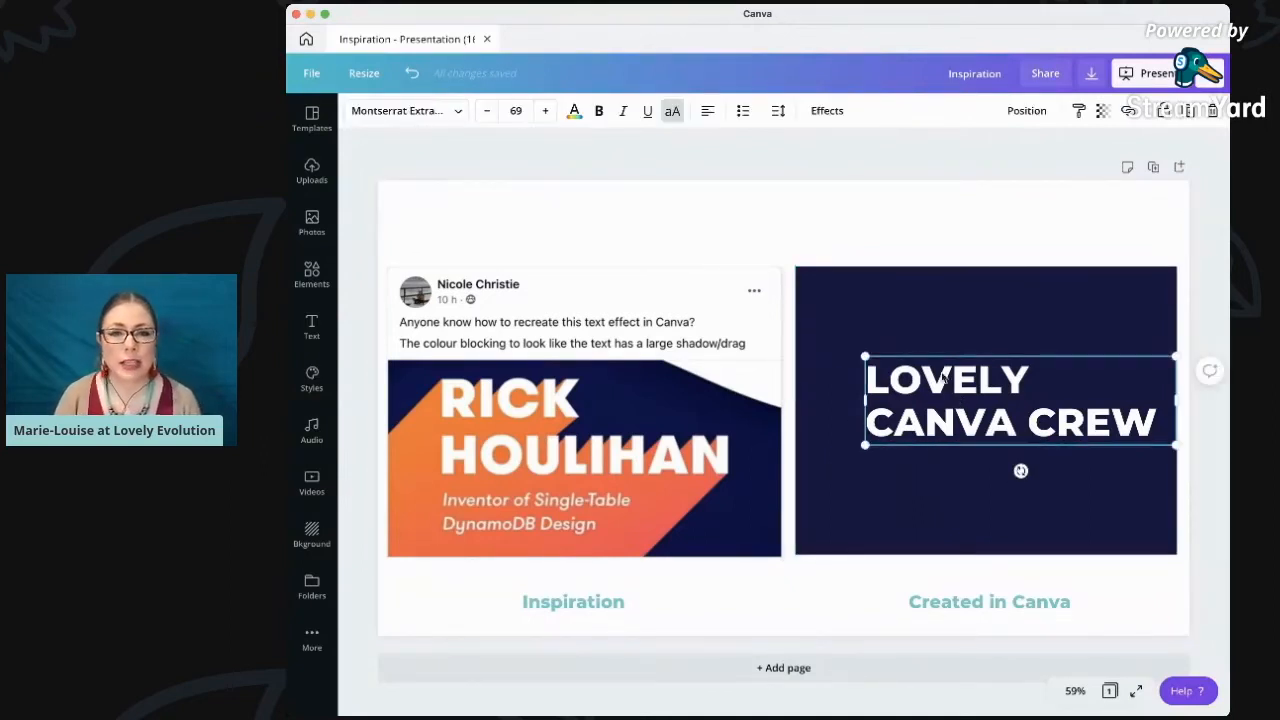
{"action": "left_click", "coordinate": [822, 111]}
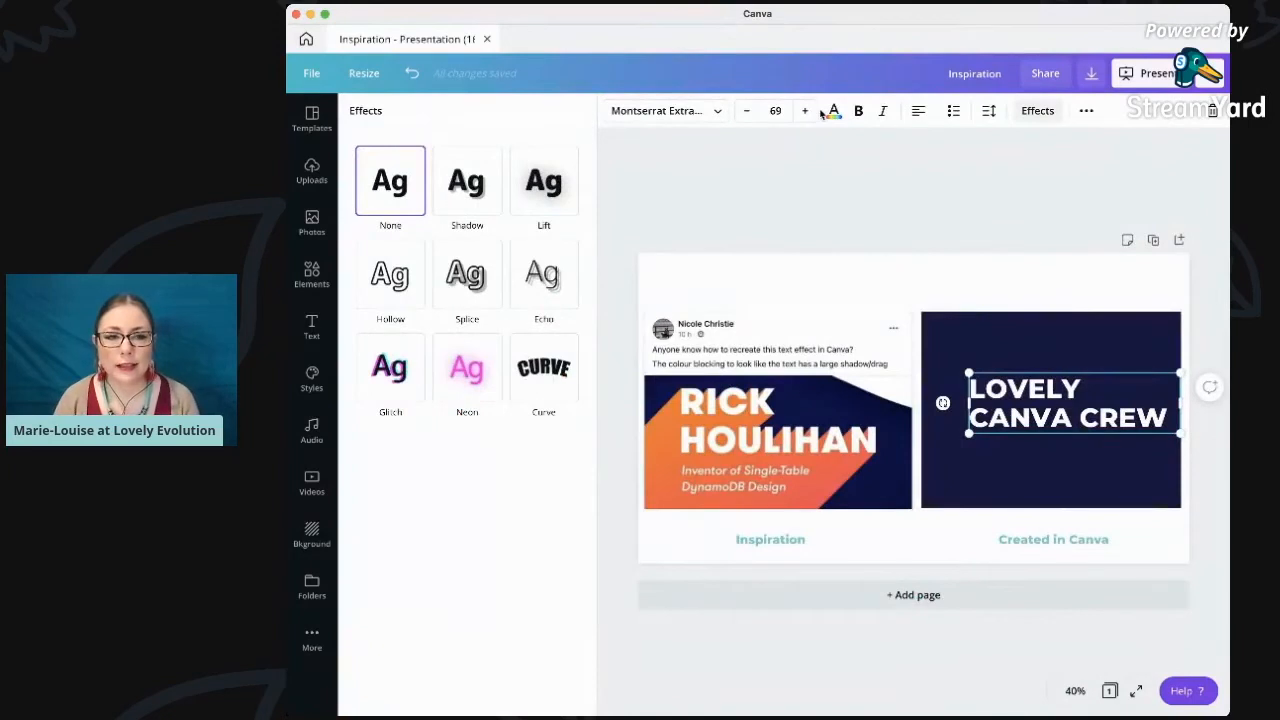
{"action": "left_click", "coordinate": [465, 186]}
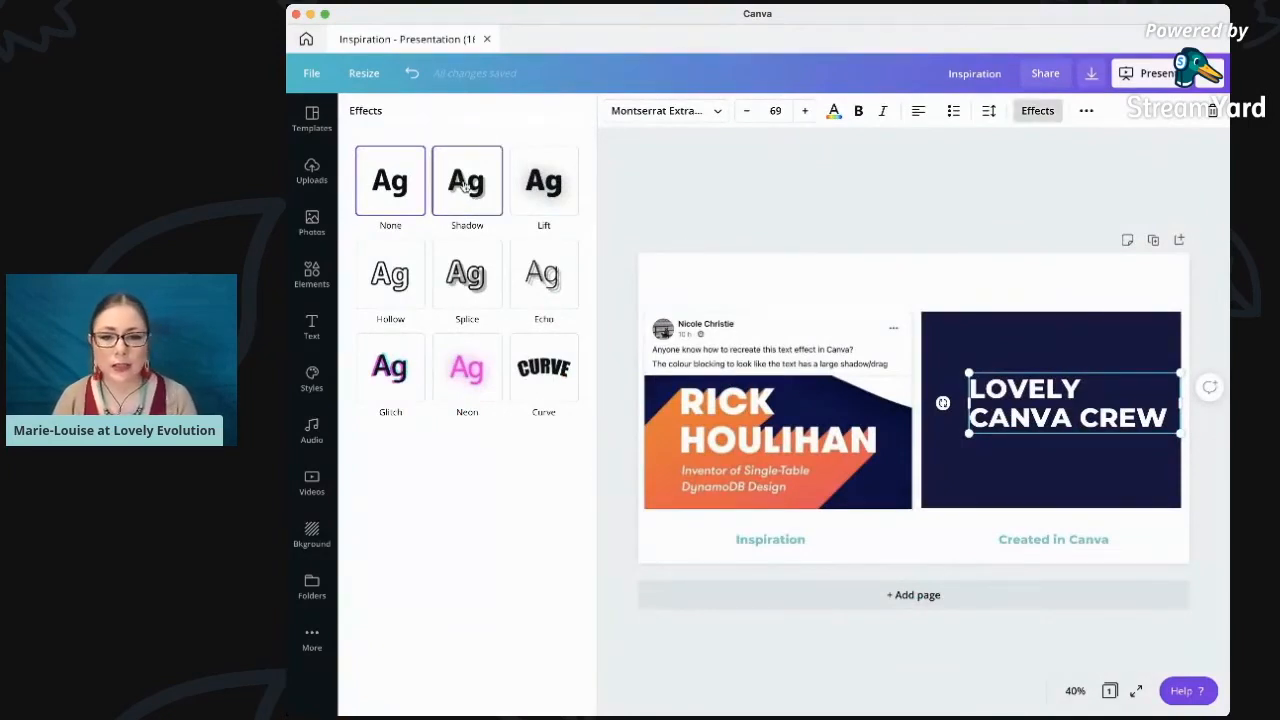
{"action": "left_click", "coordinate": [1075, 691]}
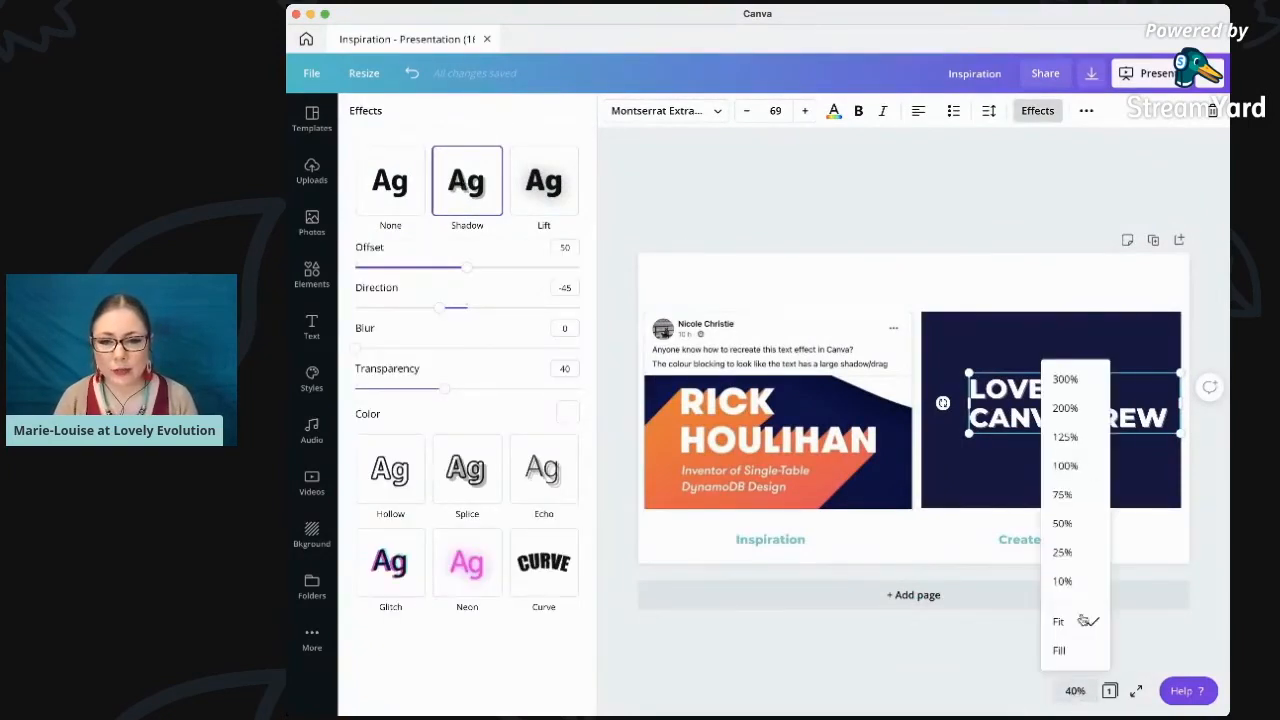
{"action": "left_click", "coordinate": [1066, 434]}
{"action": "scroll", "coordinate": [1070, 436], "scroll_direction": "right", "scroll_amount": 5}
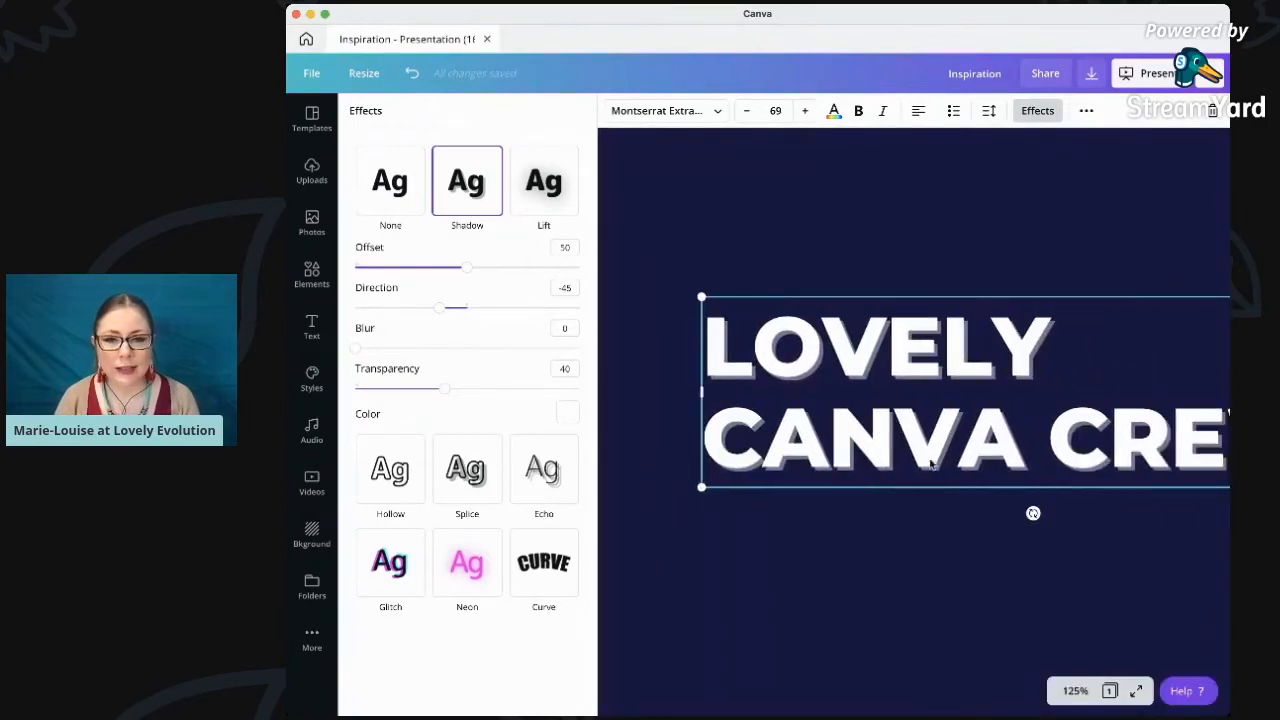
{"action": "scroll", "coordinate": [930, 463], "scroll_direction": "right", "scroll_amount": 2}
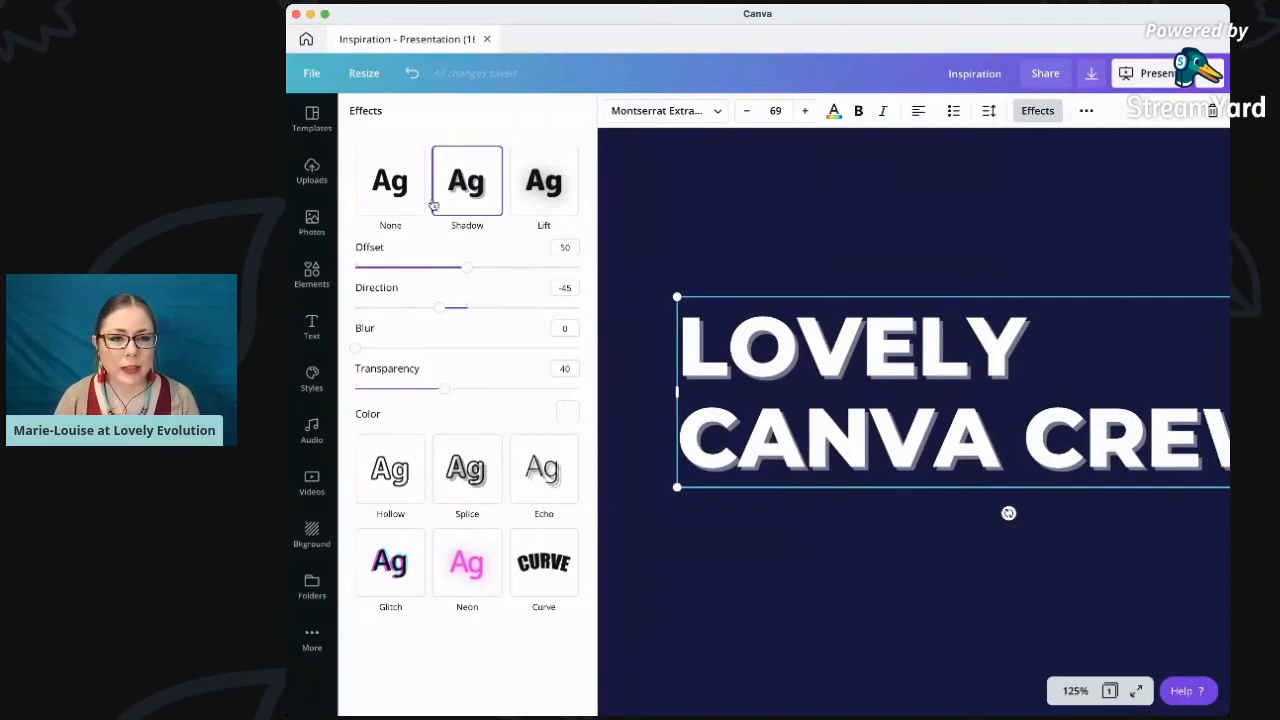
Set the heading shadow's direction to 66 and browse the available shadow colours
{"action": "left_click_drag", "start_coordinate": [439, 311], "coordinate": [508, 306]}
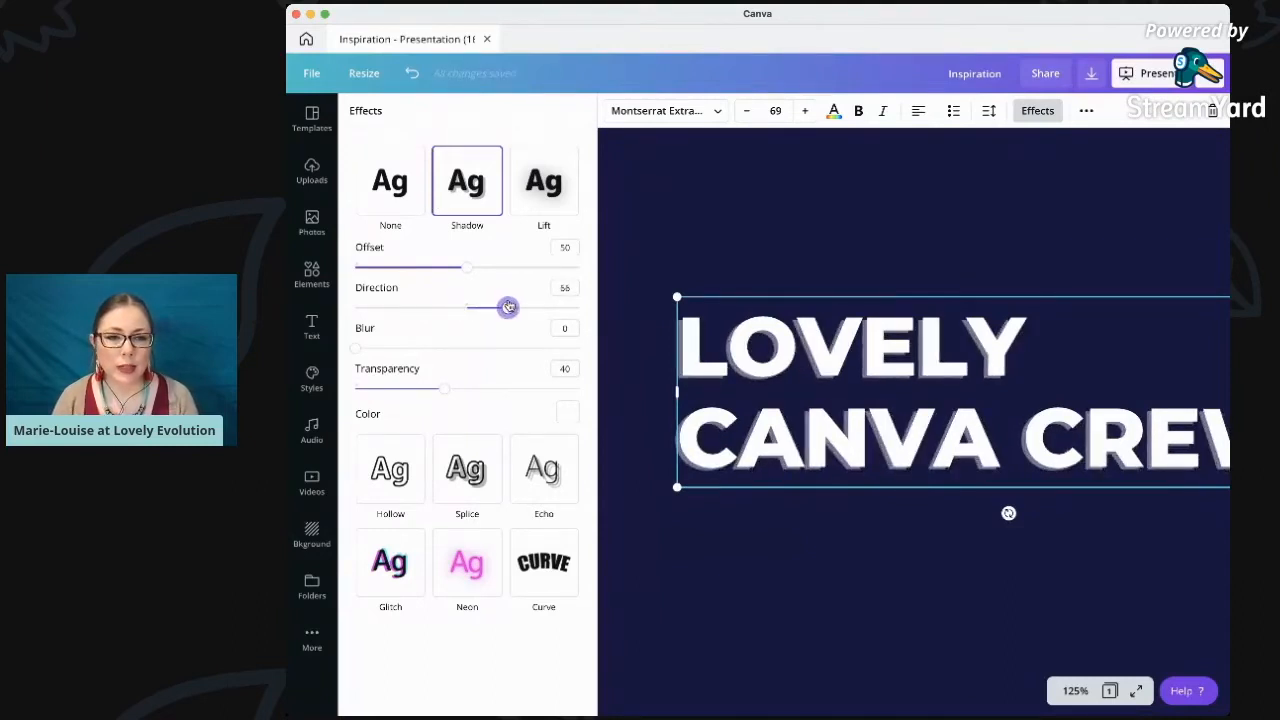
{"action": "left_click", "coordinate": [566, 414]}
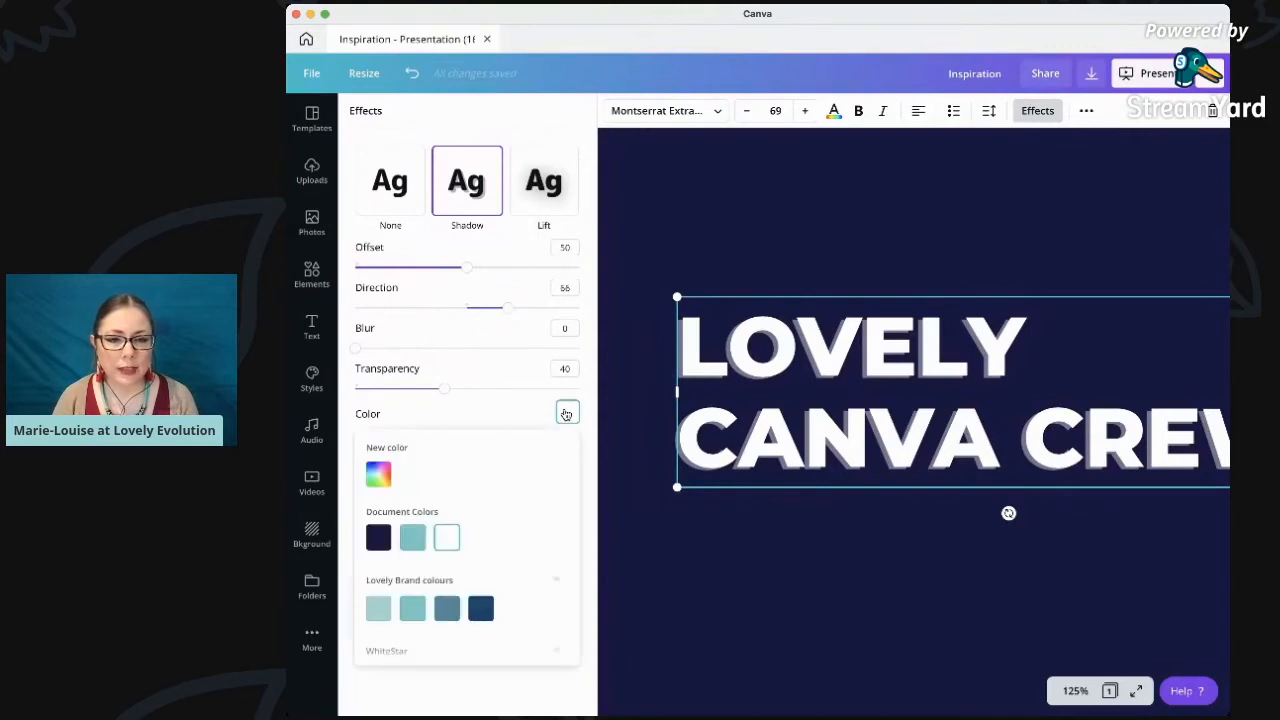
{"action": "scroll", "coordinate": [502, 538], "scroll_direction": "down", "scroll_amount": 4}
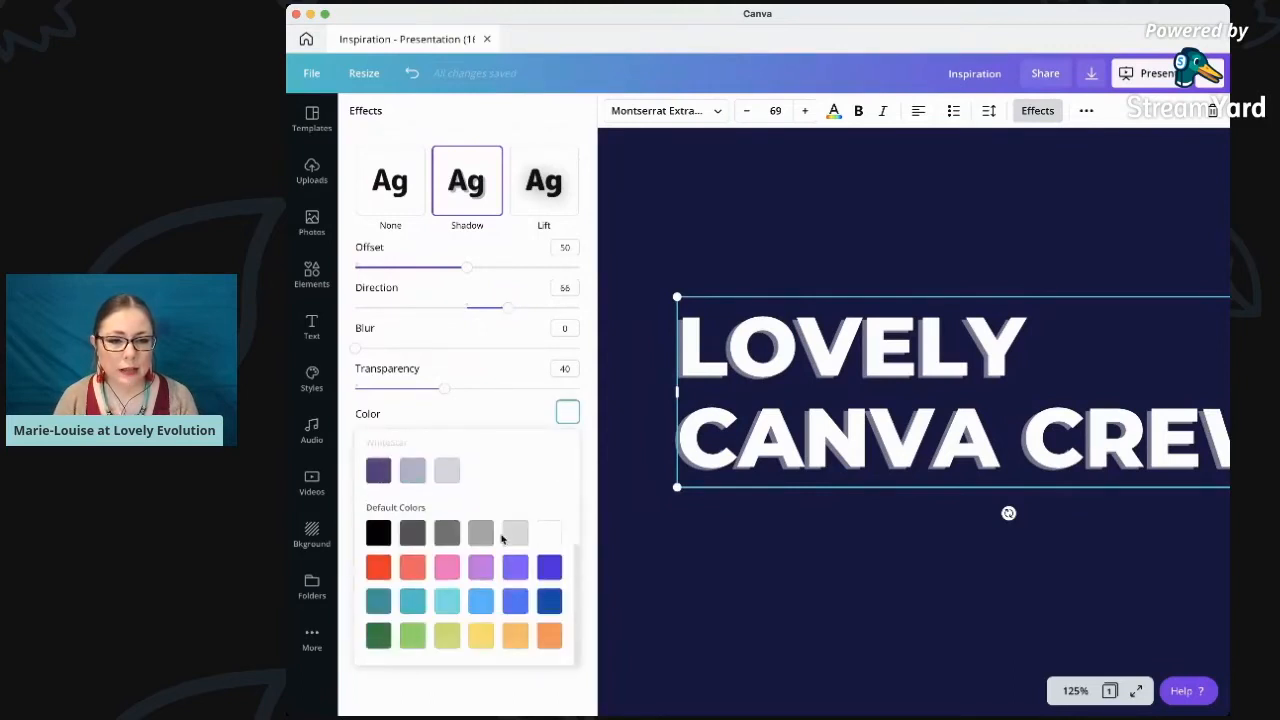
{"action": "scroll", "coordinate": [502, 538], "scroll_direction": "up", "scroll_amount": 4}
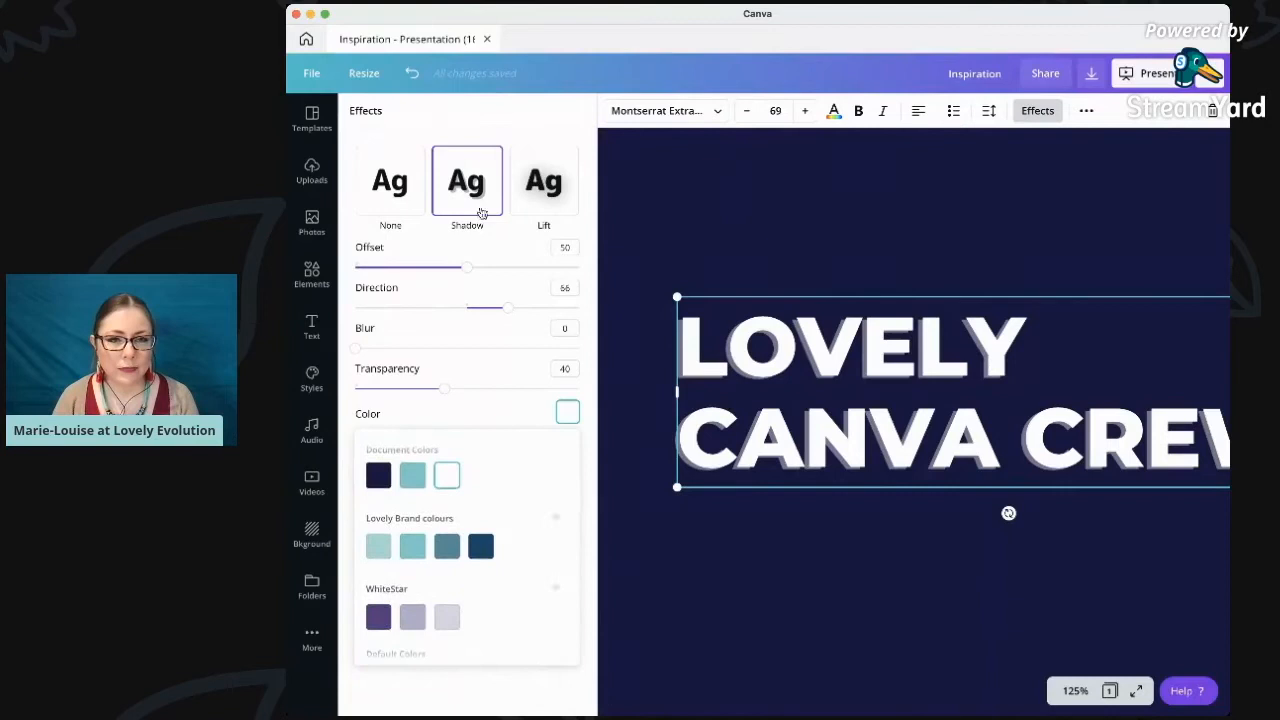
Compare the heading's shadow with the long colour-block shadow in the inspiration image, up close and with the whole page in view
{"action": "left_click", "coordinate": [650, 186]}
{"action": "scroll", "coordinate": [755, 288], "scroll_direction": "left", "scroll_amount": 5}
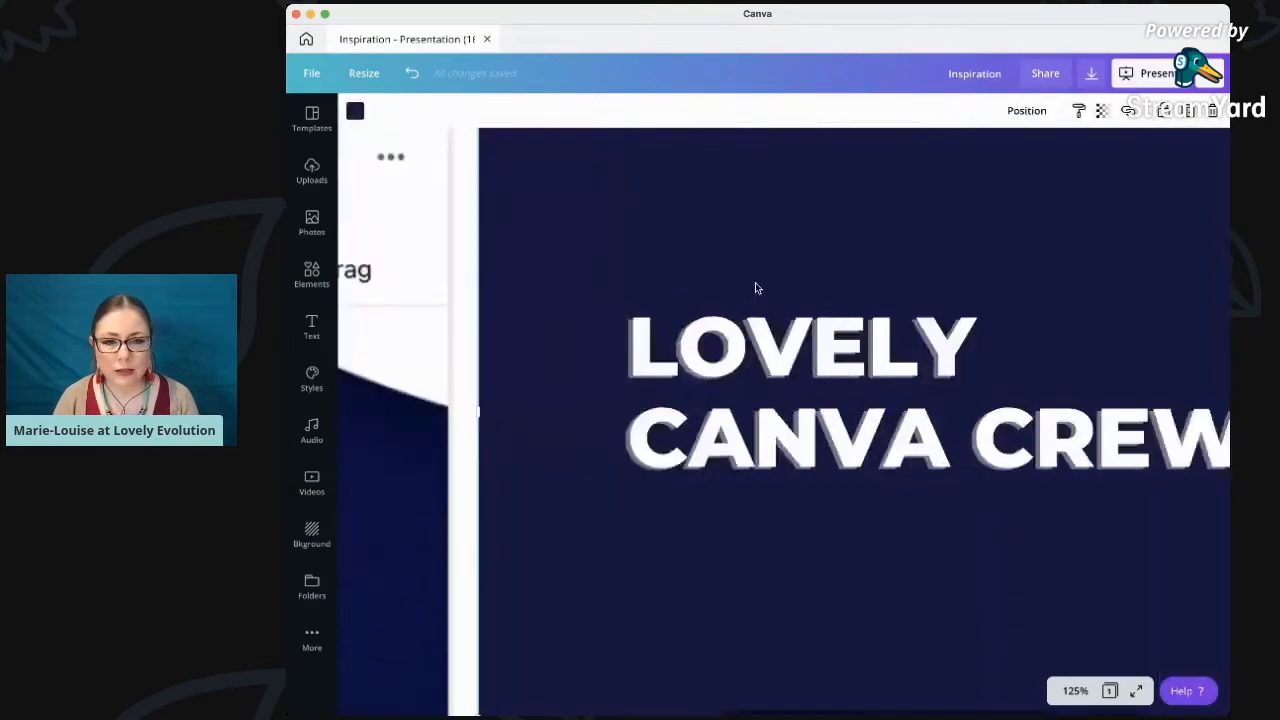
{"action": "scroll", "coordinate": [755, 288], "scroll_direction": "left", "scroll_amount": 3}
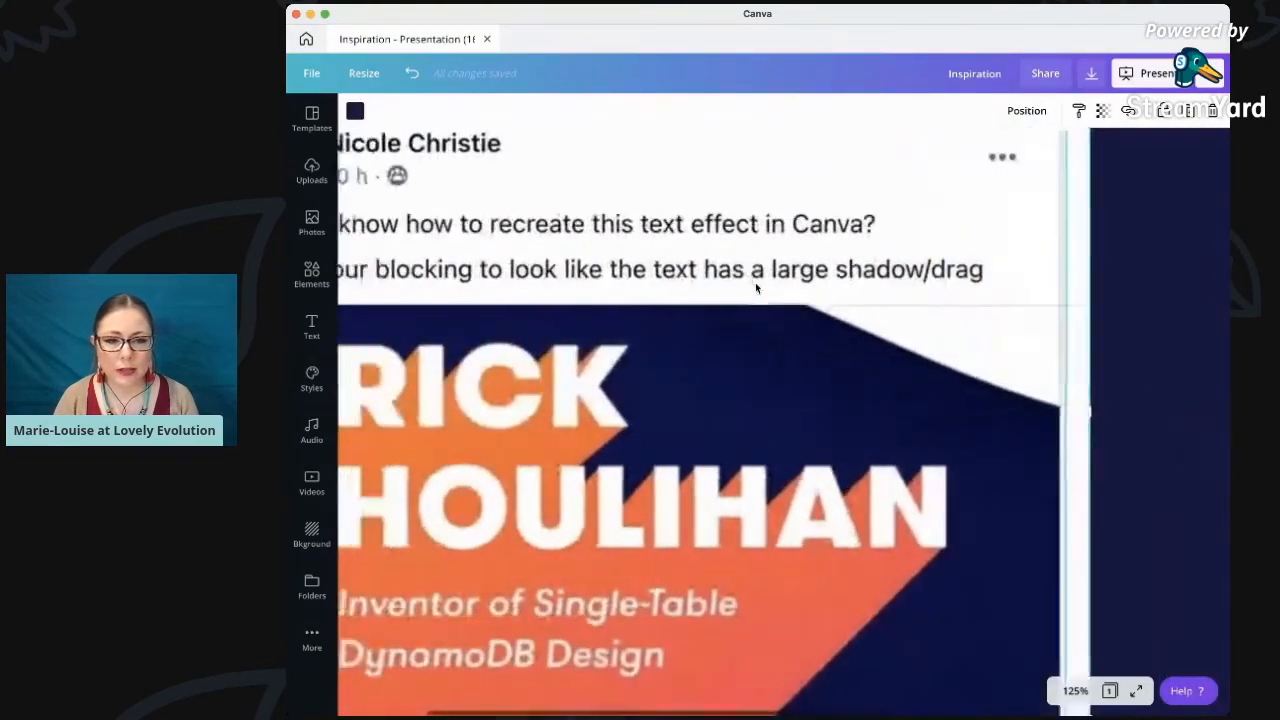
{"action": "scroll", "coordinate": [755, 288], "scroll_direction": "right", "scroll_amount": 3}
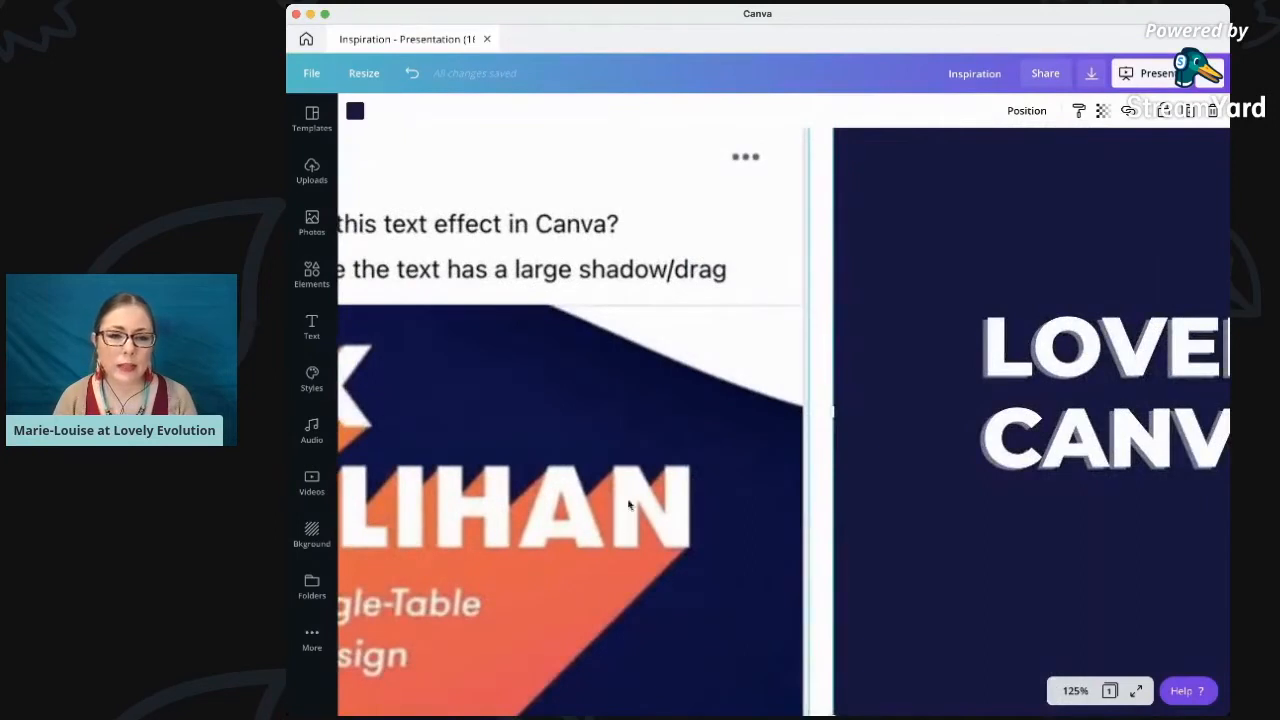
{"action": "scroll", "coordinate": [629, 505], "scroll_direction": "left", "scroll_amount": 5}
{"action": "scroll", "coordinate": [622, 502], "scroll_direction": "right", "scroll_amount": 5}
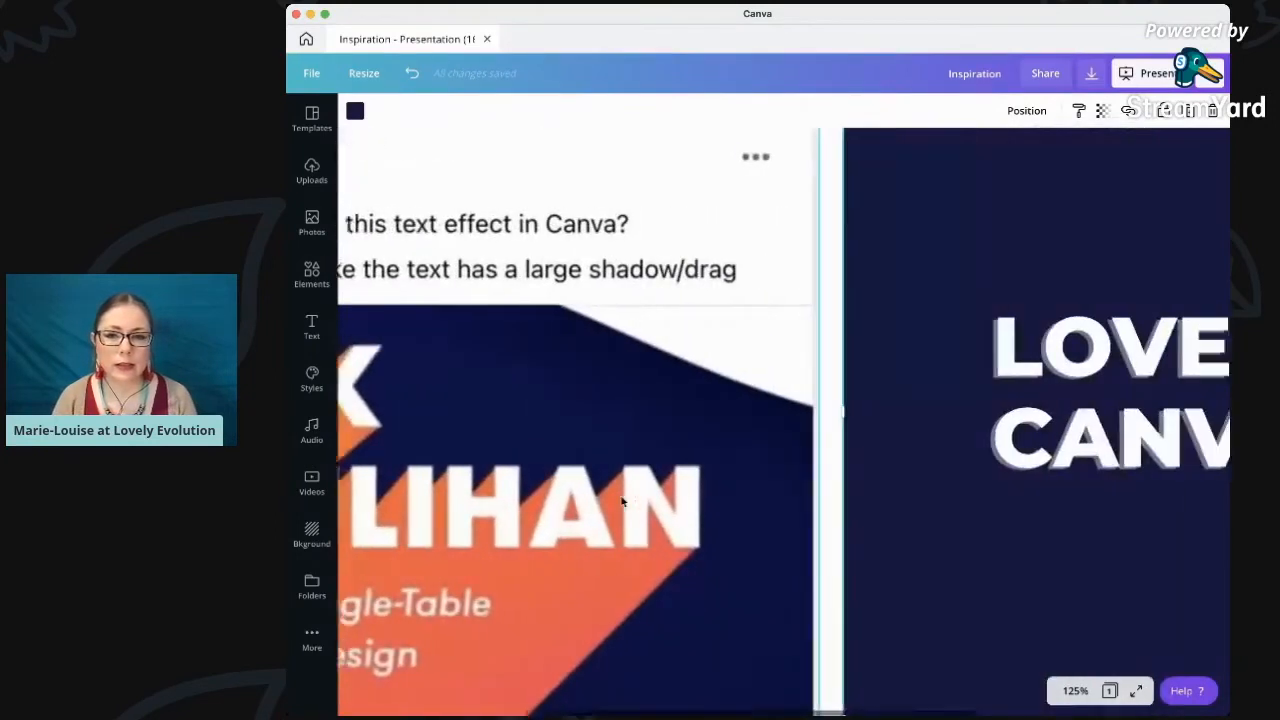
{"action": "left_click", "coordinate": [1075, 690]}
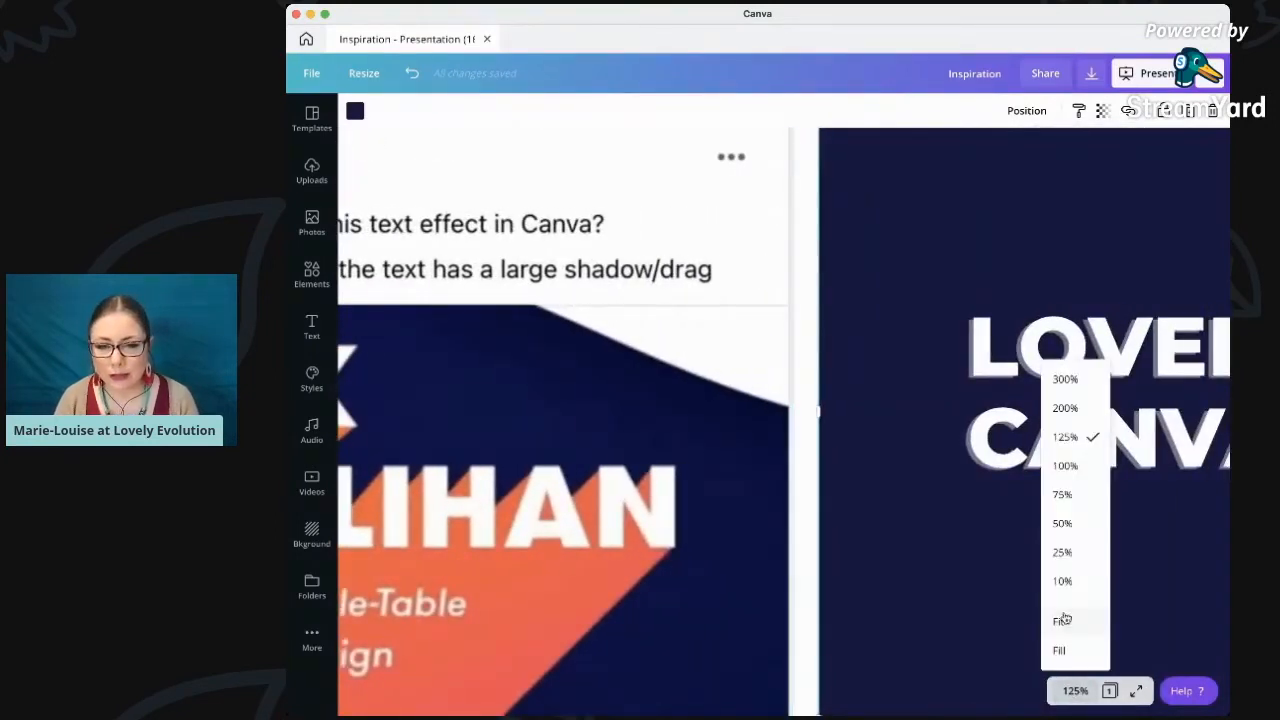
{"action": "left_click", "coordinate": [1062, 622]}
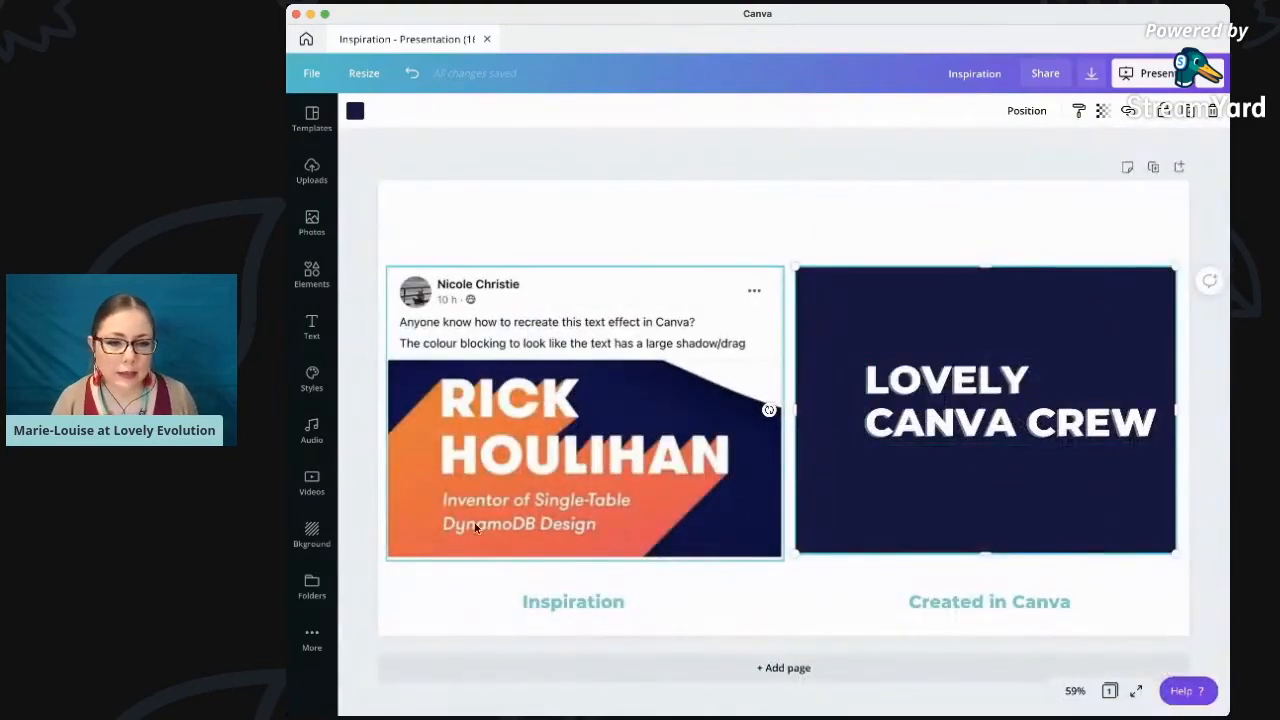
{"action": "left_click", "coordinate": [851, 214]}
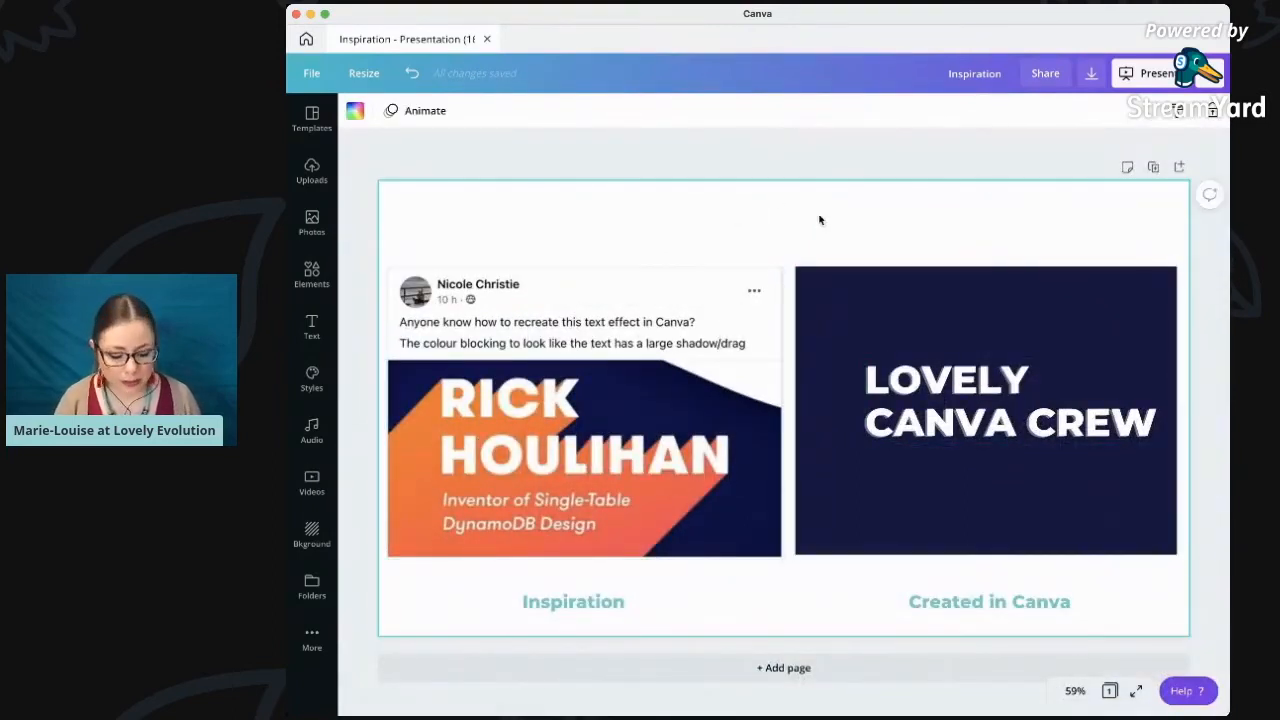
Add a square, shrink it to a small swatch above the navy rectangle and fill it with the inspiration photo's orange
{"action": "left_click", "coordinate": [838, 294]}
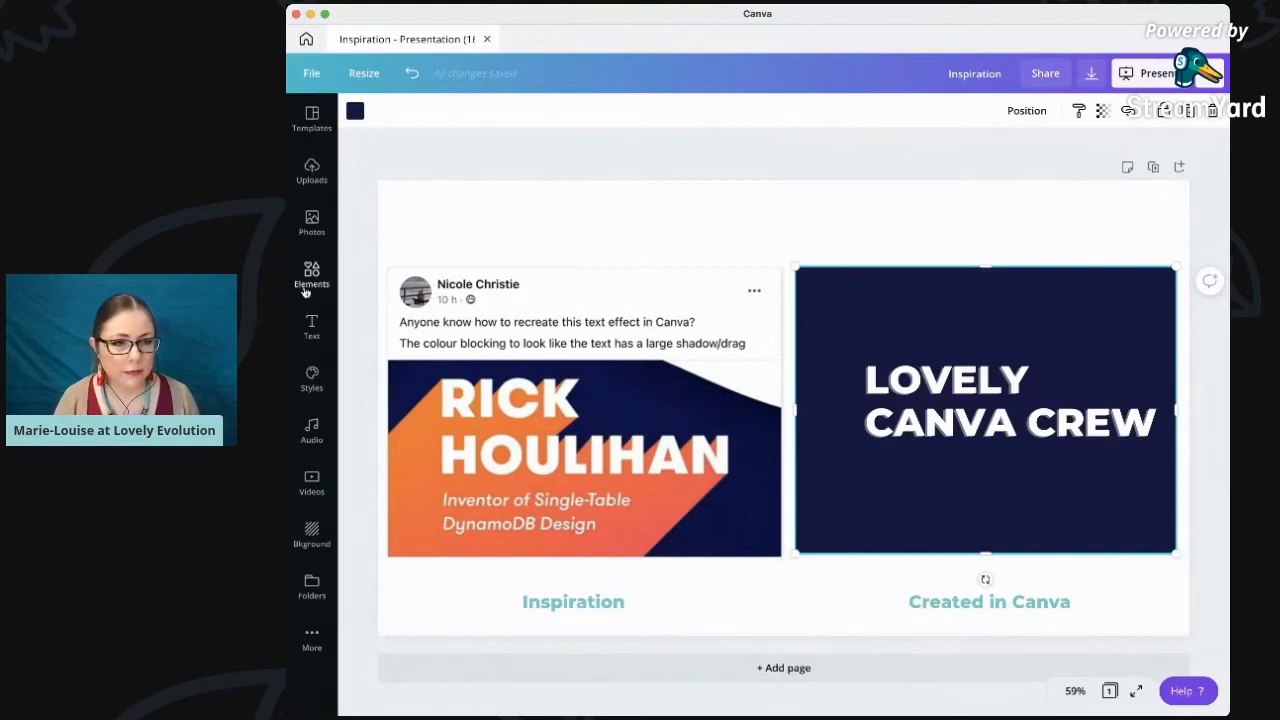
{"action": "left_click", "coordinate": [311, 275]}
{"action": "left_click", "coordinate": [383, 240]}
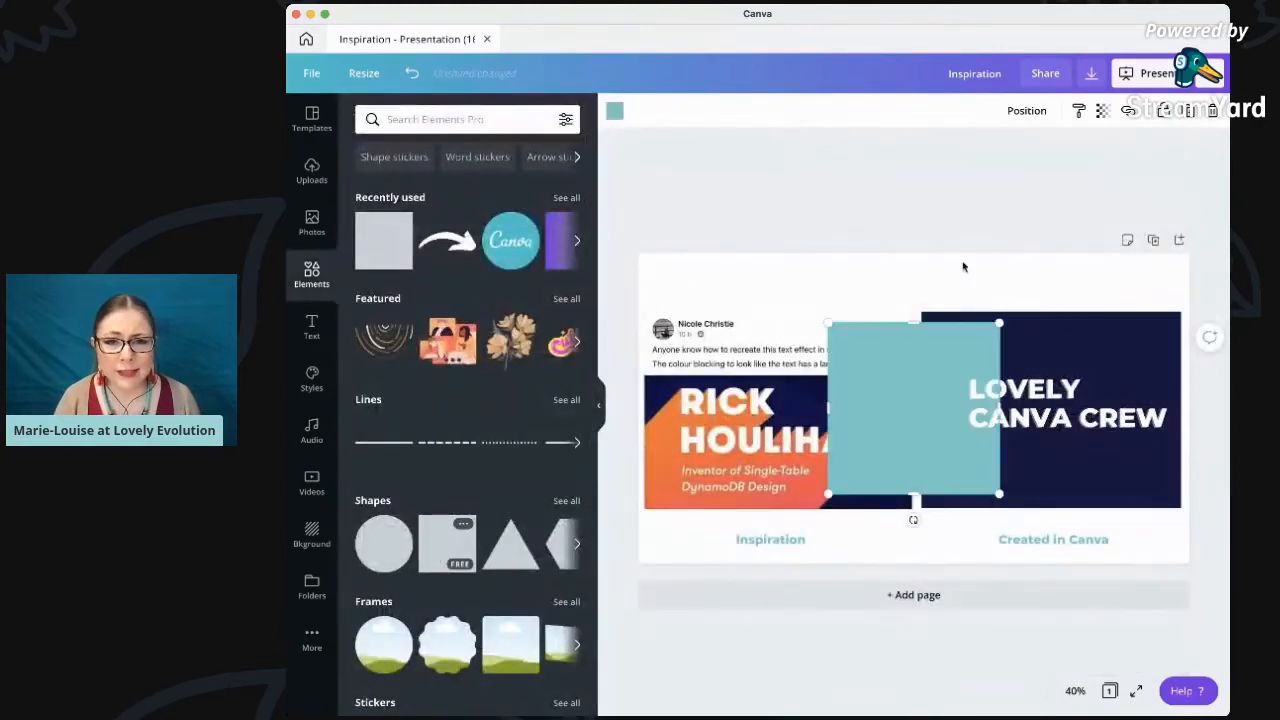
{"action": "left_click_drag", "start_coordinate": [999, 493], "coordinate": [940, 290]}
{"action": "left_click", "coordinate": [615, 110]}
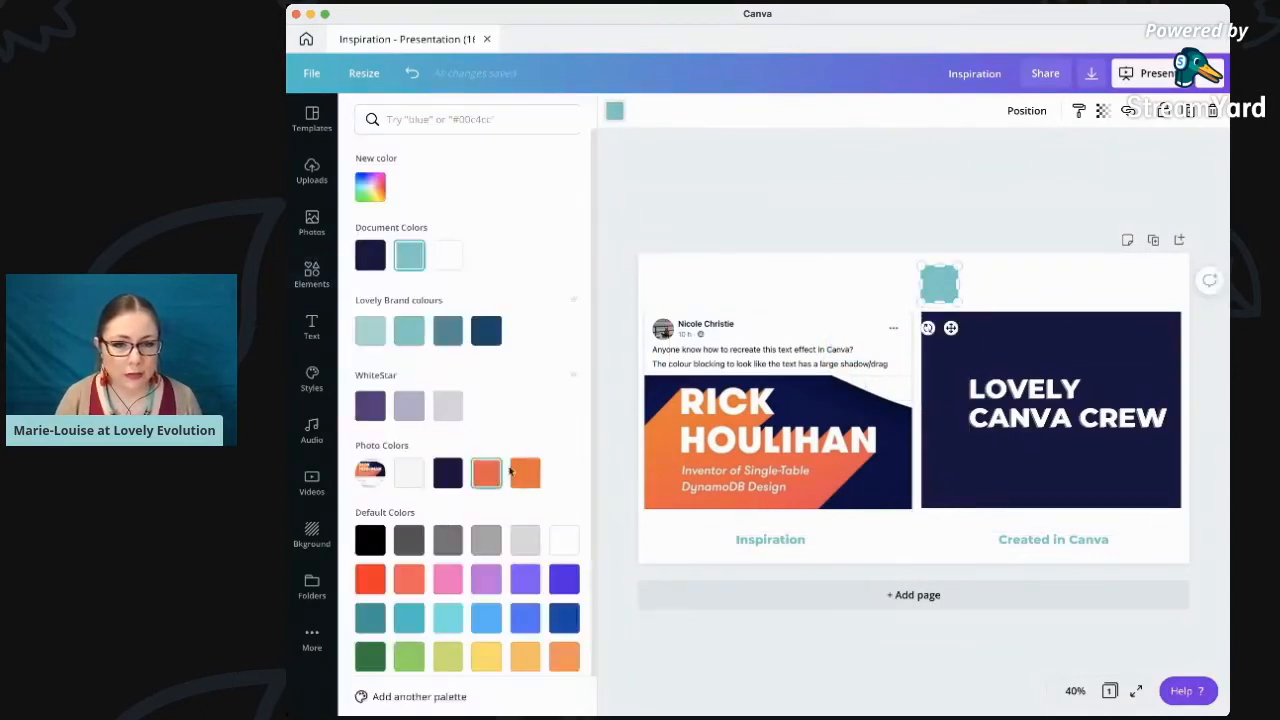
{"action": "left_click", "coordinate": [525, 473]}
Duplicate the orange swatch beside the original and fill the copy with the inspiration photo's coral red
{"action": "left_click", "coordinate": [940, 284]}
{"action": "left_click_drag", "start_coordinate": [945, 285], "coordinate": [945, 288]}
{"action": "key", "text": "super+d"}
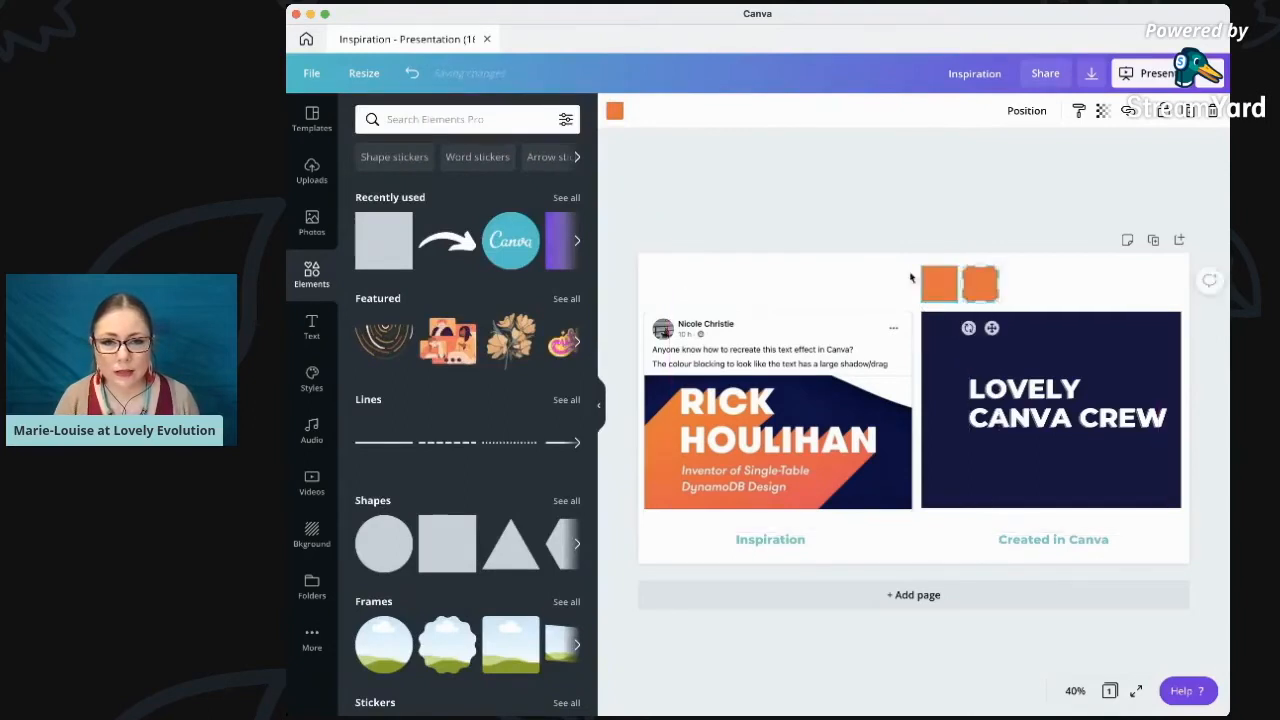
{"action": "left_click", "coordinate": [614, 110]}
{"action": "left_click", "coordinate": [486, 473]}
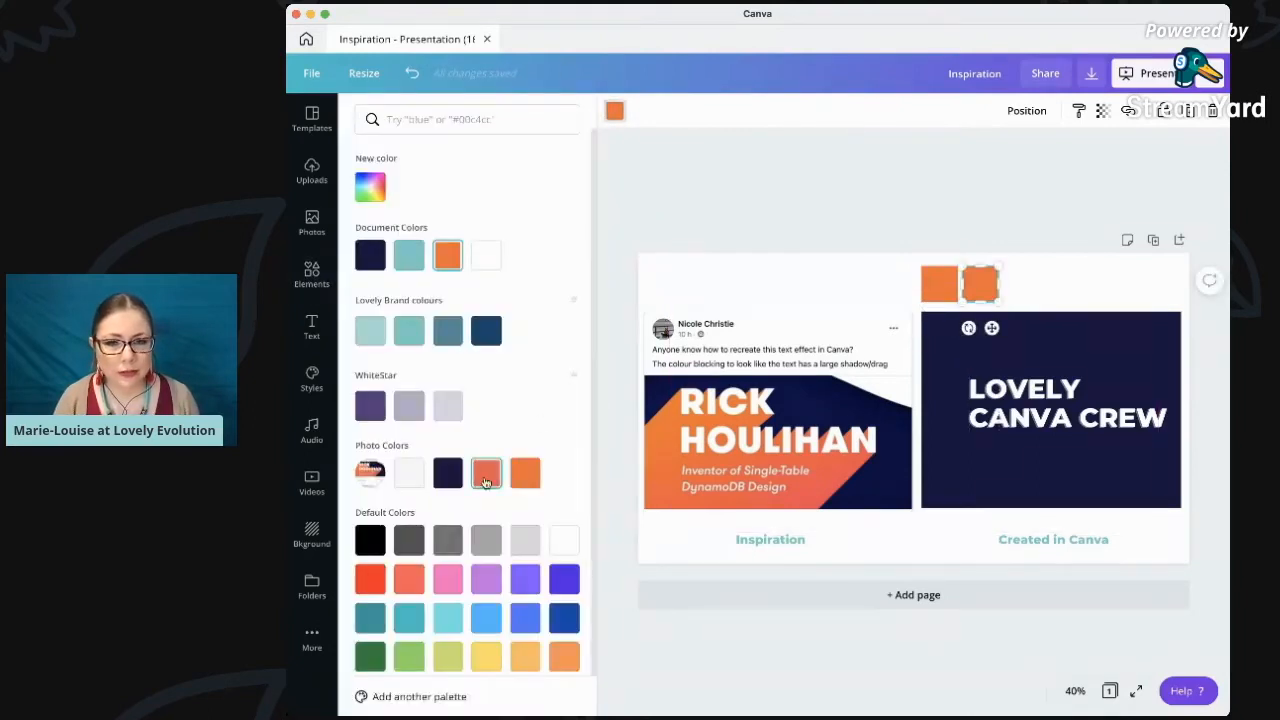
{"action": "left_click", "coordinate": [903, 240]}
{"action": "left_click", "coordinate": [980, 222]}
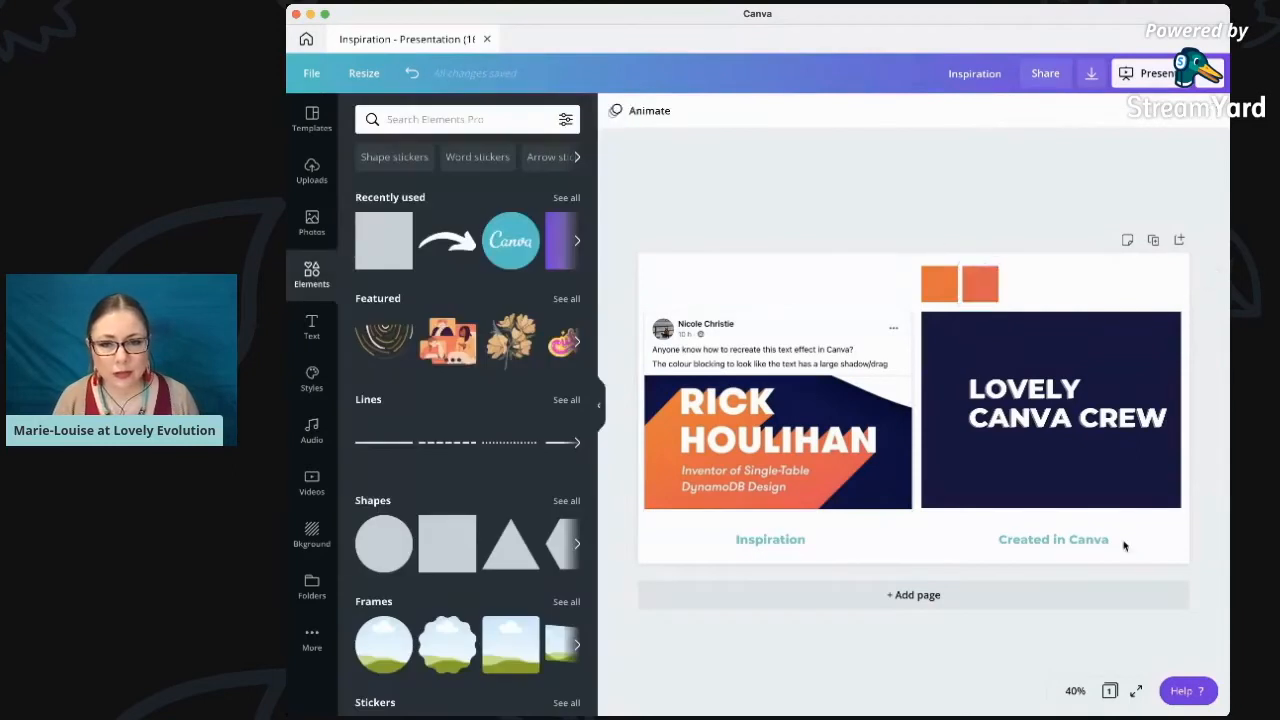
Change the LOVELY CANVA CREW heading's shadow colour to the orange of the first swatch
{"action": "left_click", "coordinate": [1035, 425]}
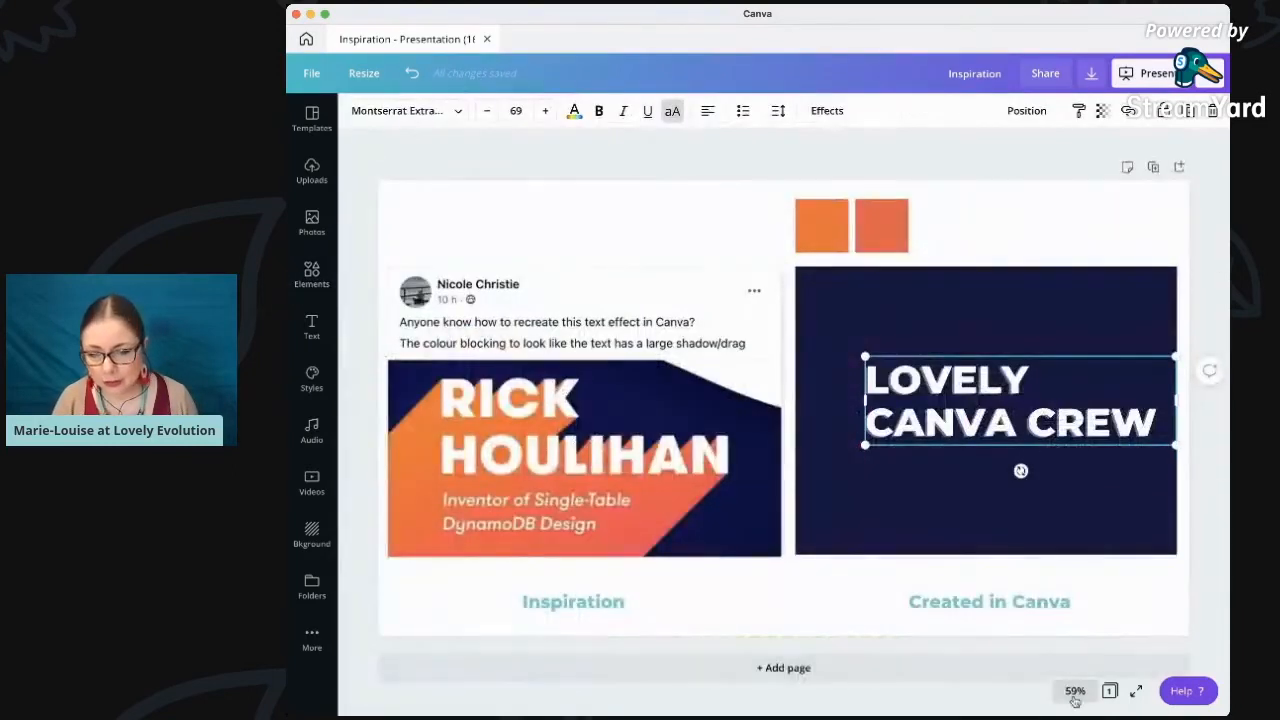
{"action": "left_click", "coordinate": [1075, 691]}
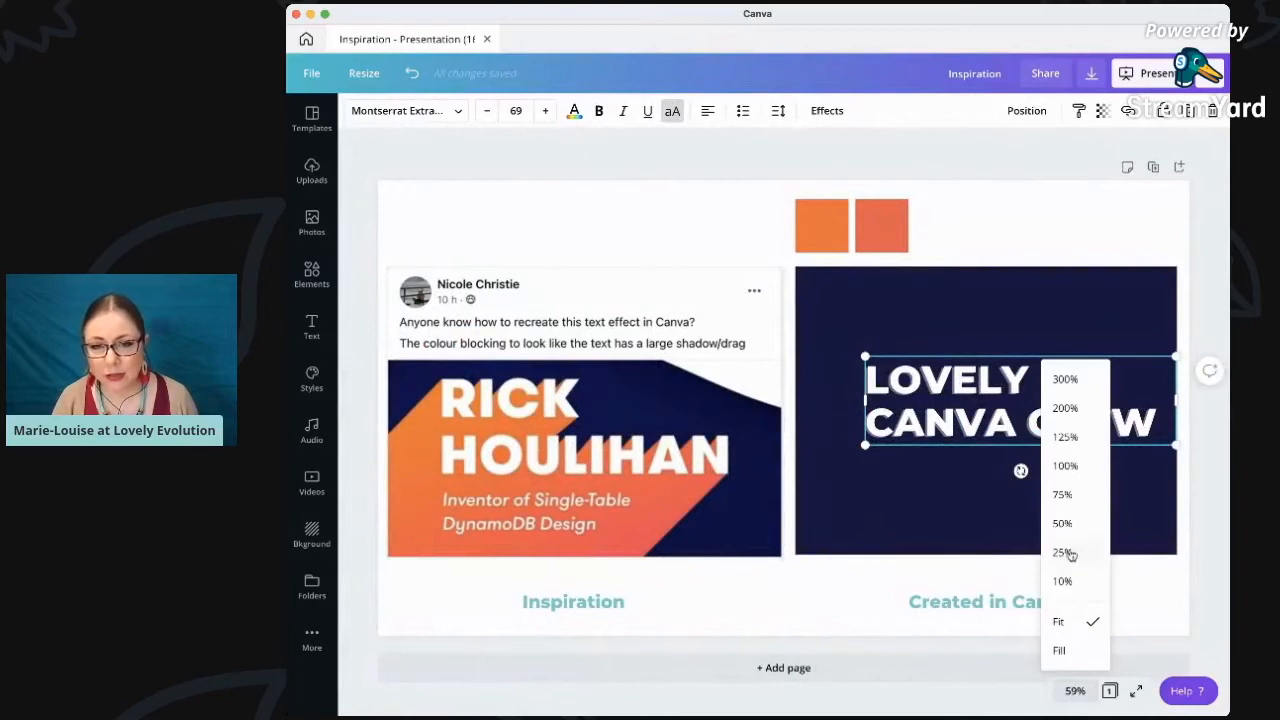
{"action": "left_click", "coordinate": [1066, 437]}
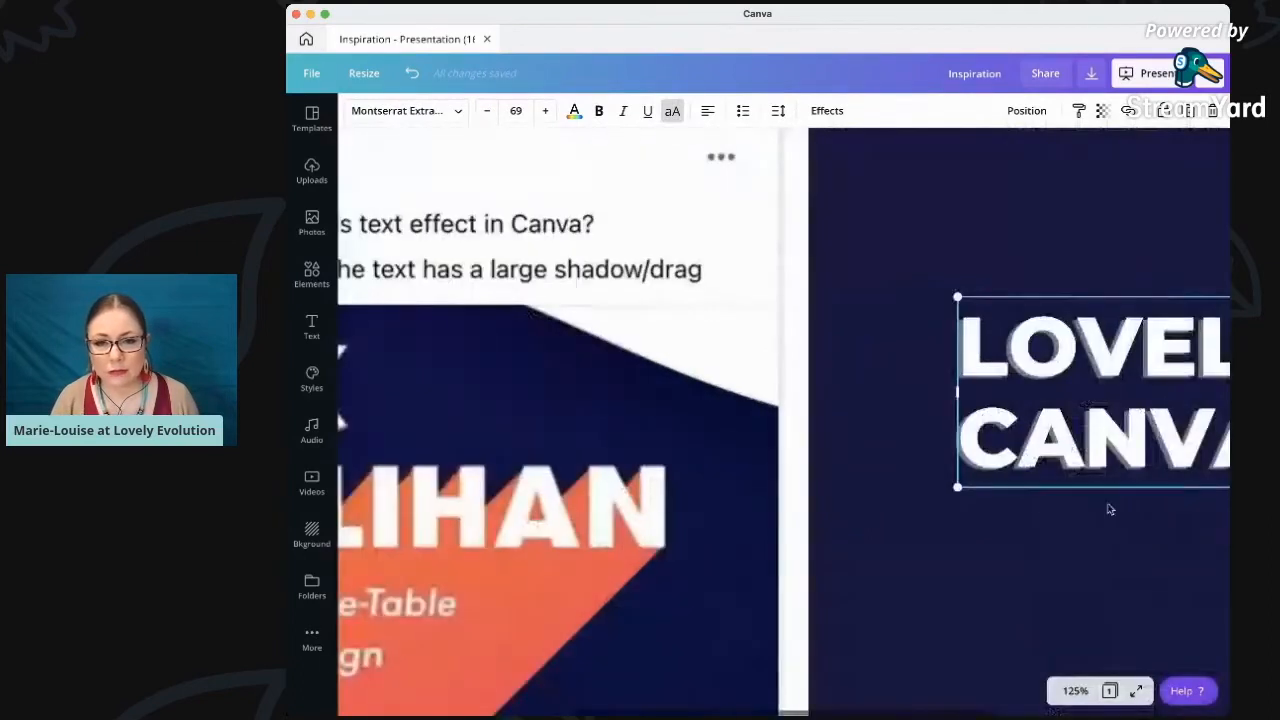
{"action": "scroll", "coordinate": [1100, 514], "scroll_direction": "right", "scroll_amount": 3}
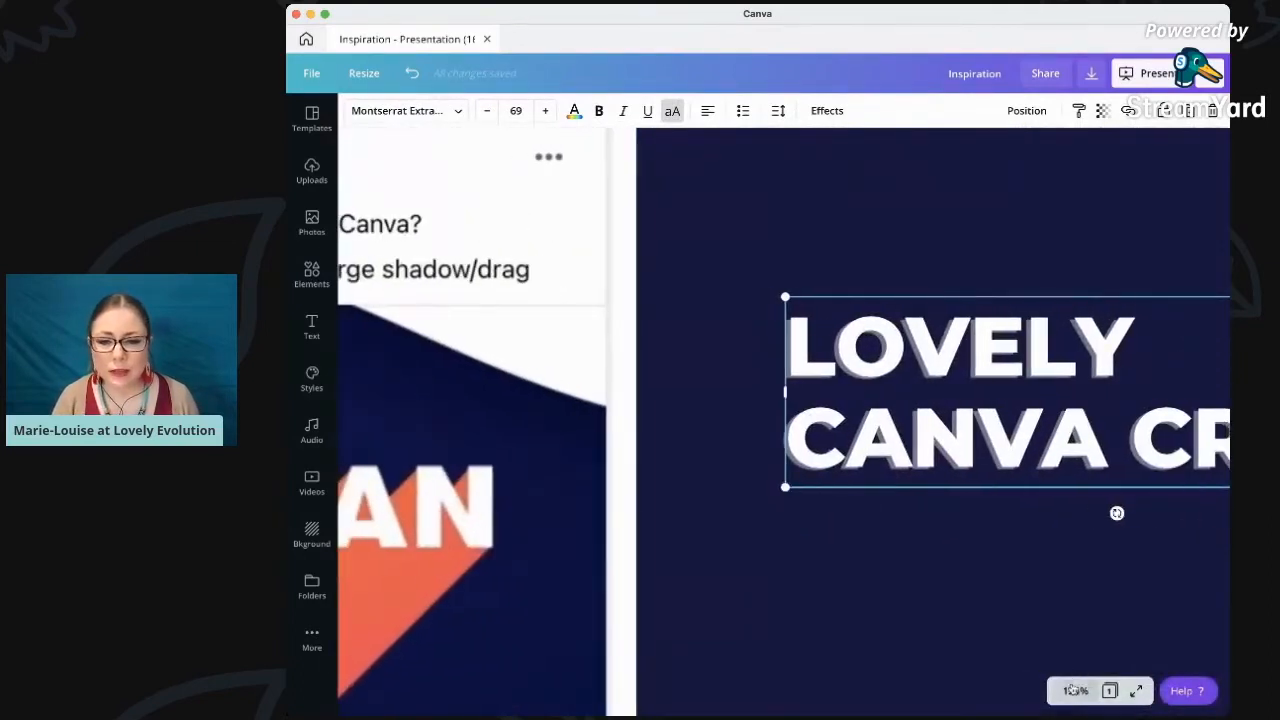
{"action": "left_click", "coordinate": [1073, 690]}
{"action": "left_click", "coordinate": [1064, 463]}
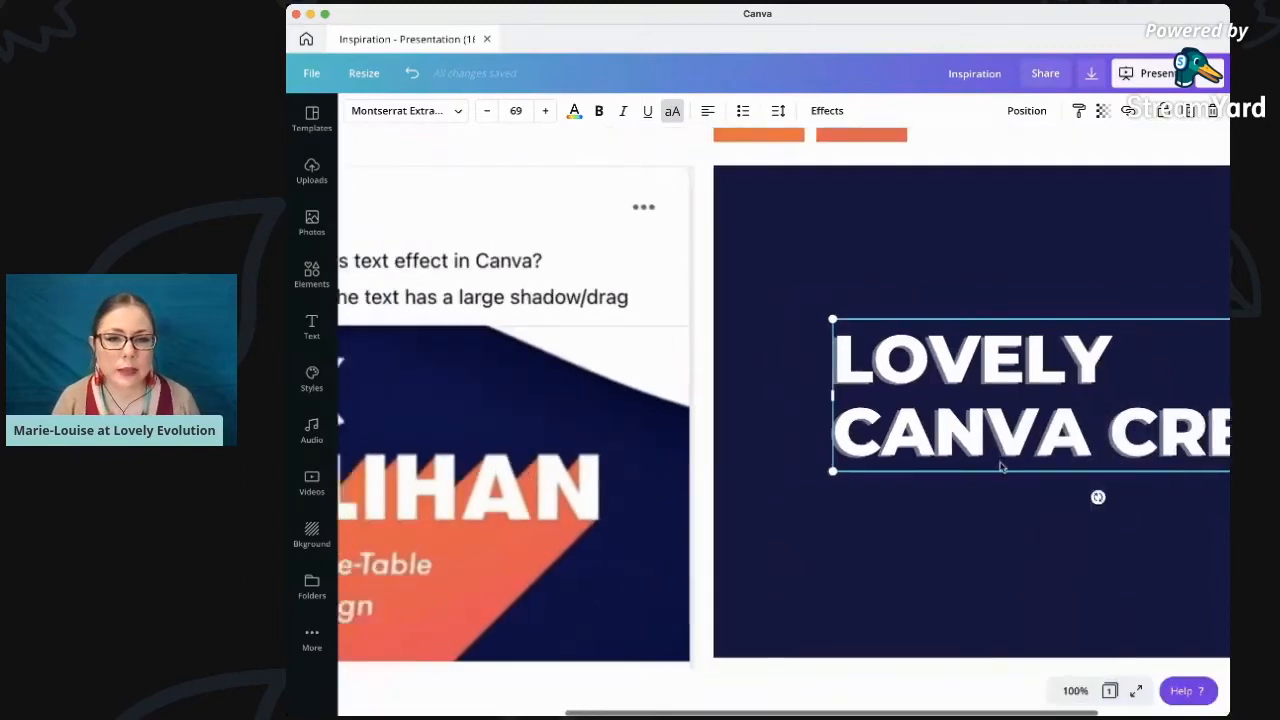
{"action": "scroll", "coordinate": [1000, 466], "scroll_direction": "left", "scroll_amount": 2}
{"action": "scroll", "coordinate": [980, 390], "scroll_direction": "right", "scroll_amount": 1}
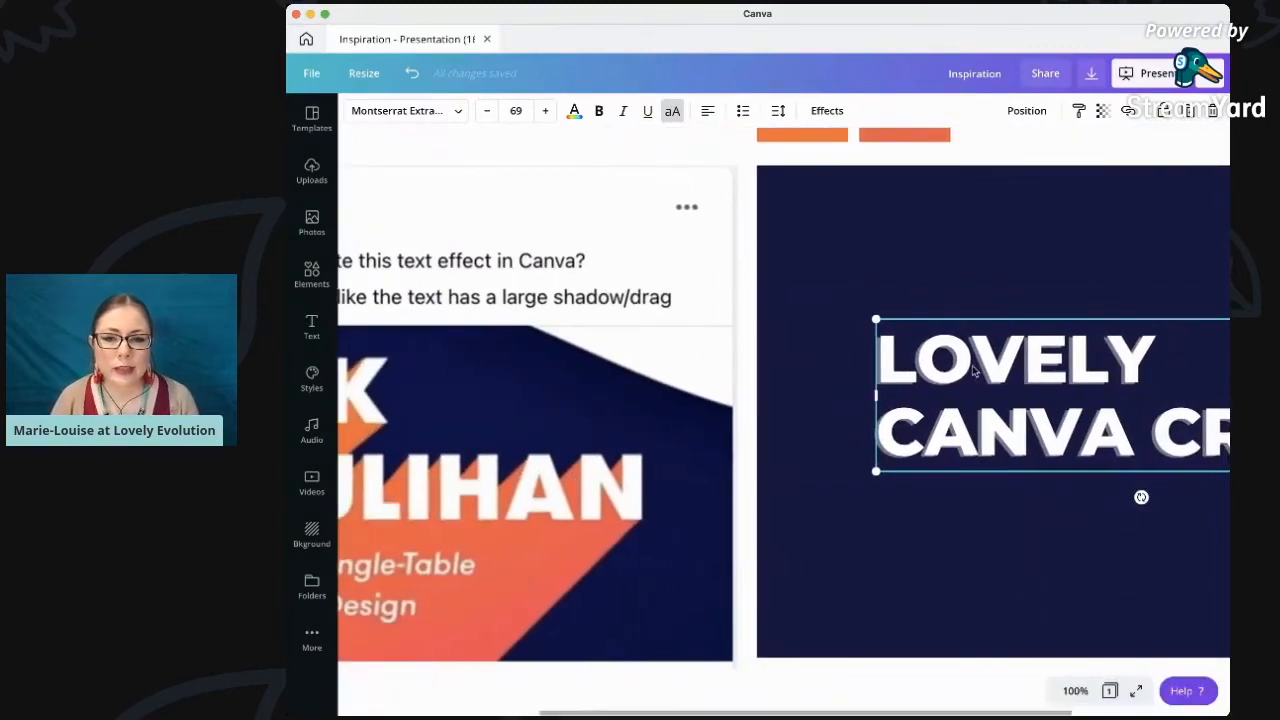
{"action": "left_click", "coordinate": [827, 111]}
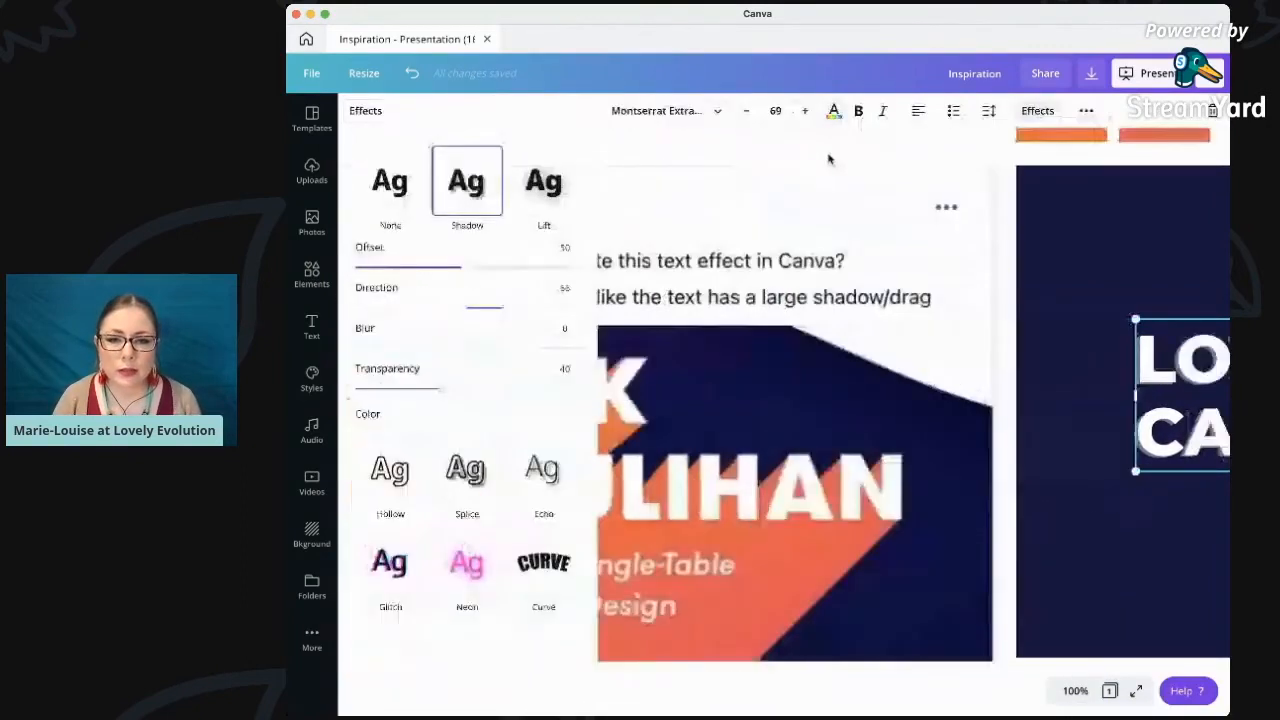
{"action": "scroll", "coordinate": [1042, 412], "scroll_direction": "right", "scroll_amount": 3}
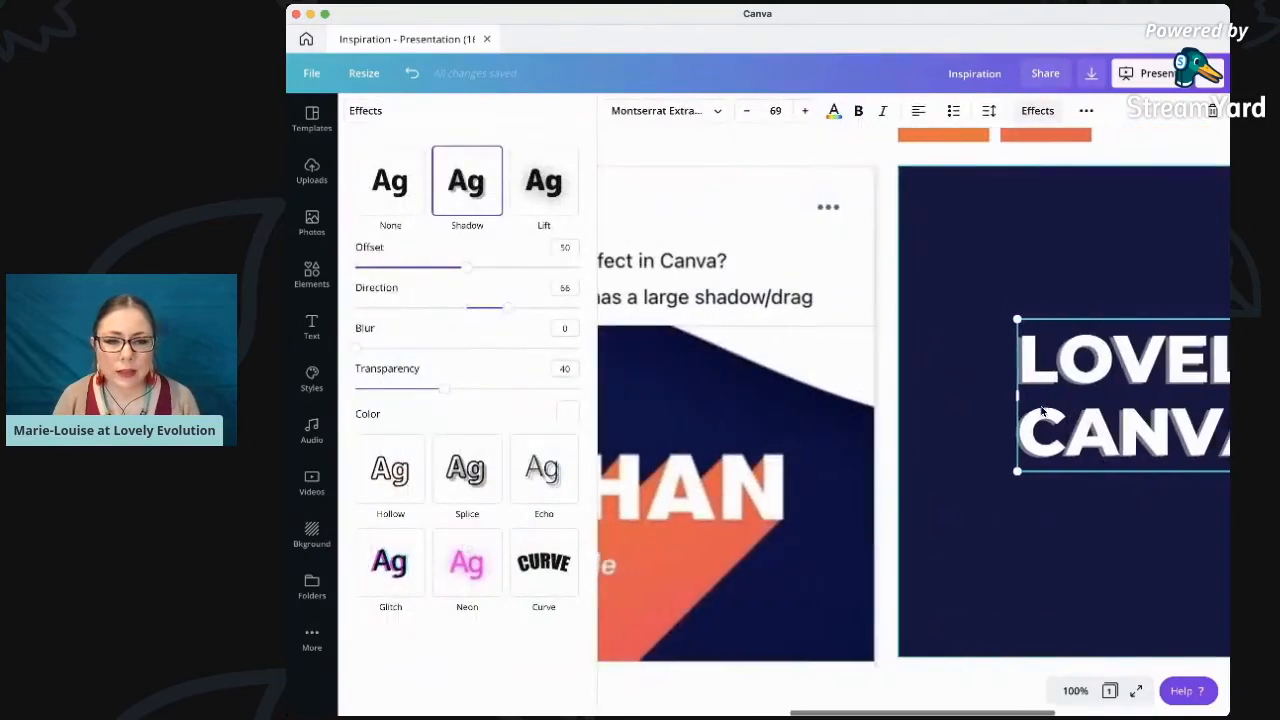
{"action": "left_click", "coordinate": [567, 414]}
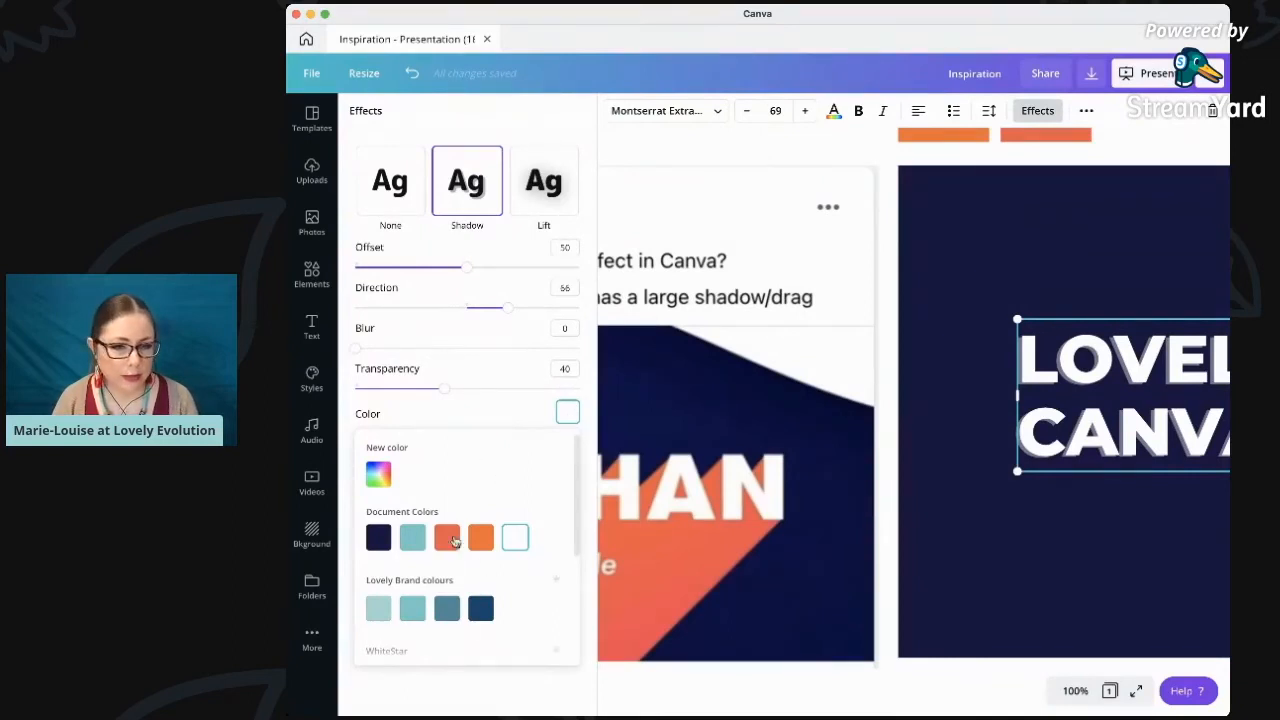
{"action": "left_click", "coordinate": [486, 538]}
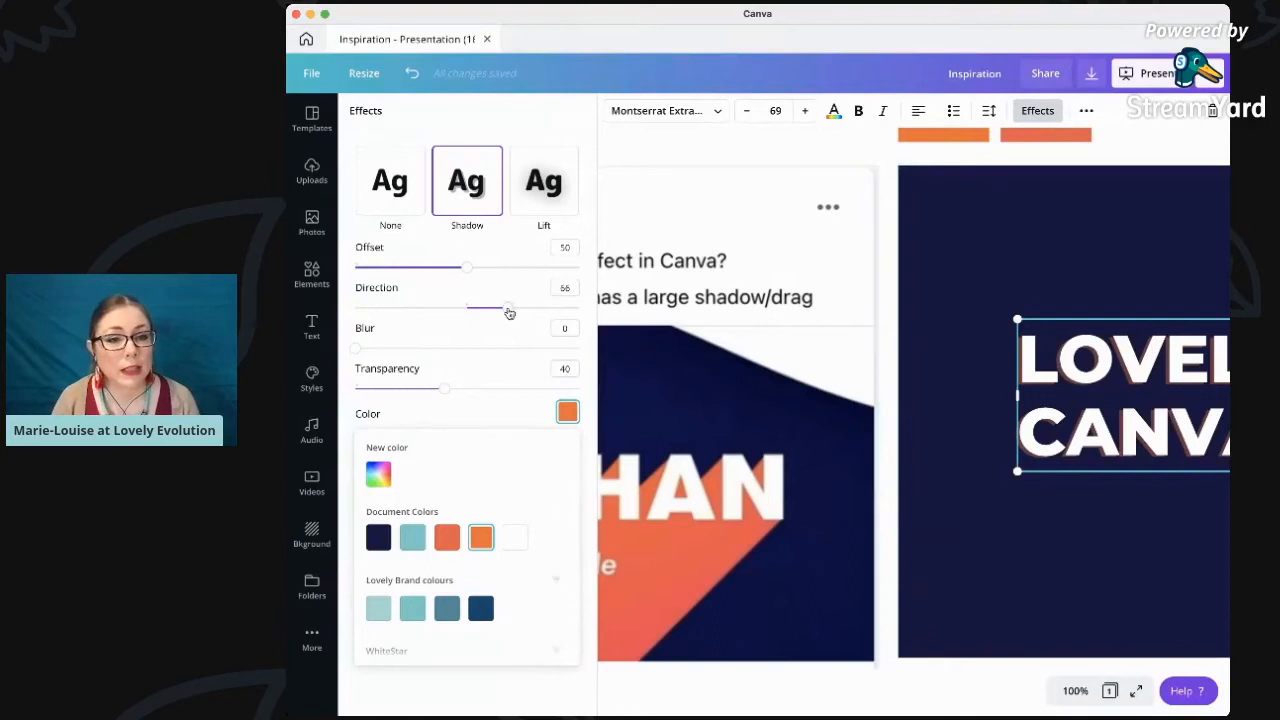
Set the heading shadow's transparency to 100, offset to 99 and direction to 41, and fit the whole page in view
{"action": "left_click_drag", "start_coordinate": [448, 390], "coordinate": [597, 373]}
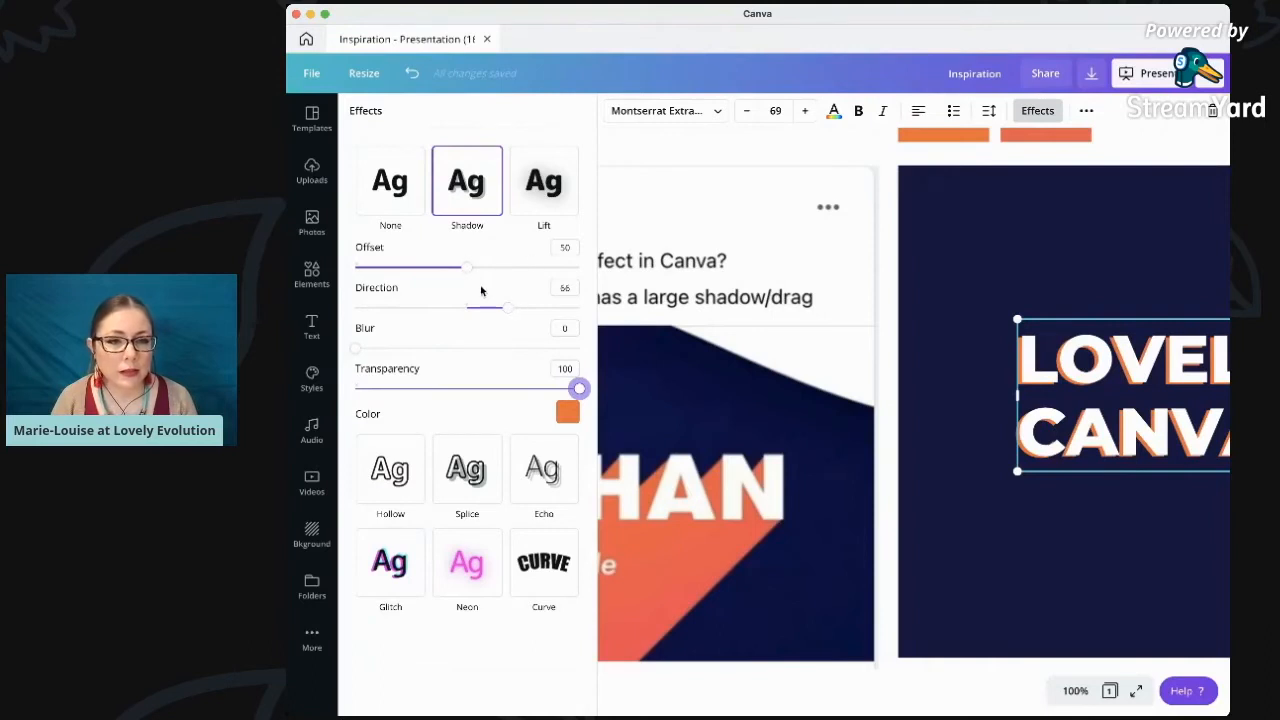
{"action": "left_click_drag", "start_coordinate": [468, 272], "coordinate": [577, 265]}
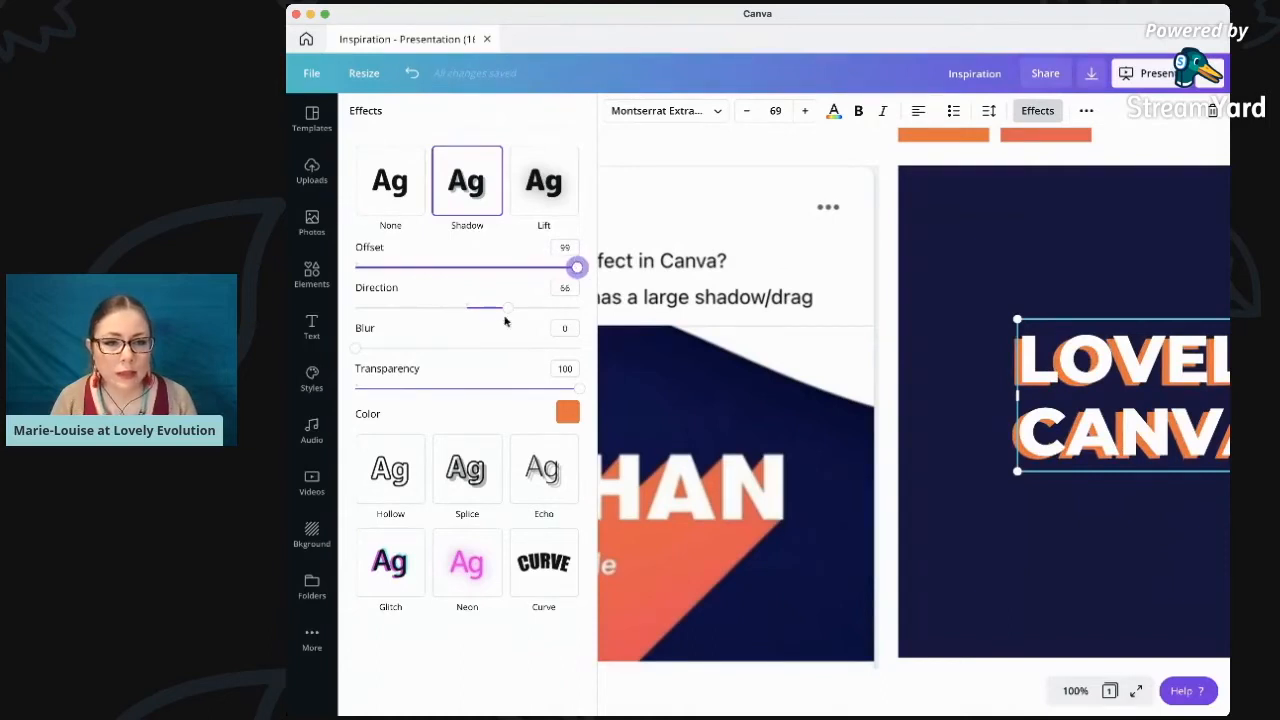
{"action": "mouse_move", "coordinate": [505, 310]}
{"action": "left_mouse_down"}
{"action": "mouse_move", "coordinate": [434, 306]}
{"action": "mouse_move", "coordinate": [506, 306]}
{"action": "mouse_move", "coordinate": [493, 307]}
{"action": "left_mouse_up"}
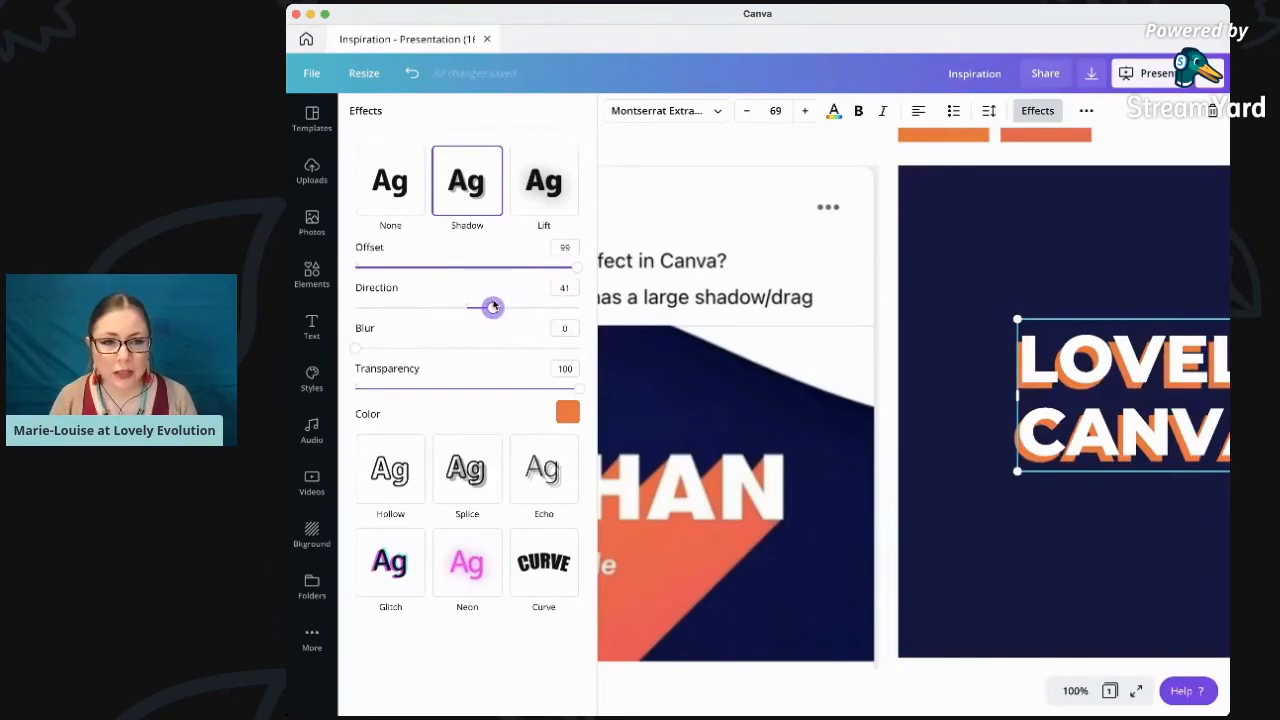
{"action": "left_click", "coordinate": [955, 236]}
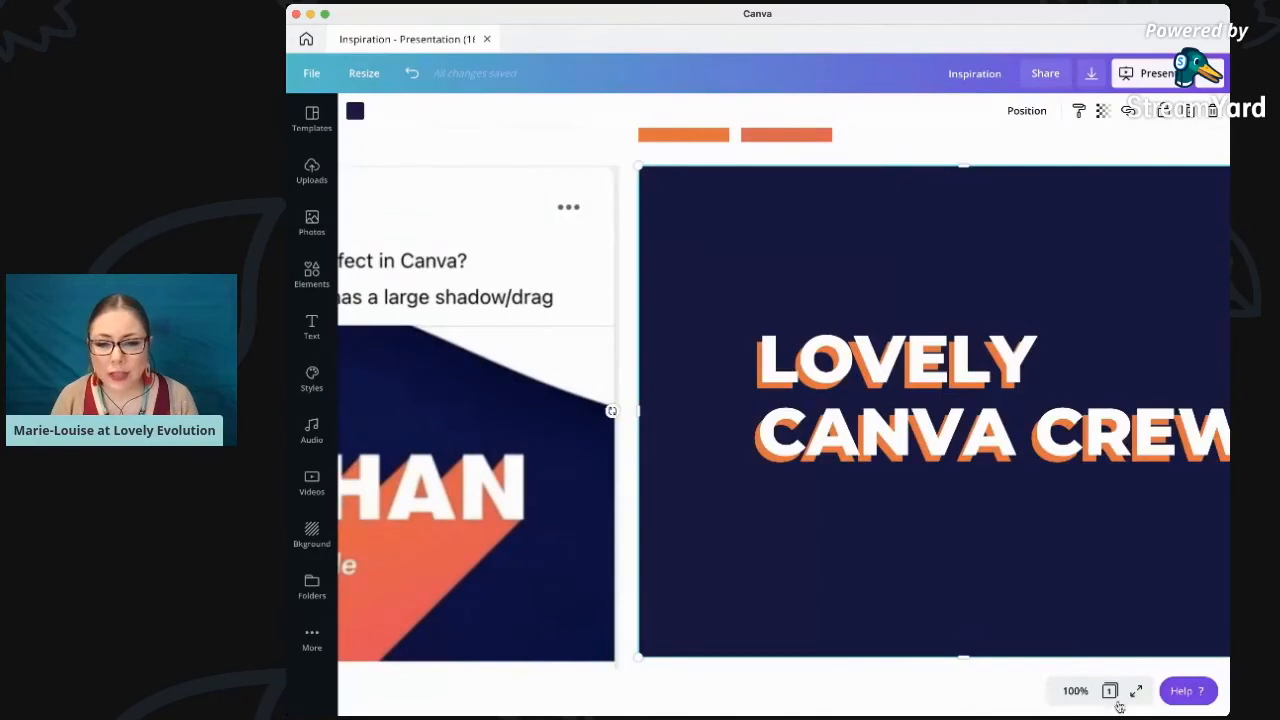
{"action": "left_click", "coordinate": [1075, 690]}
{"action": "left_click", "coordinate": [1075, 620]}
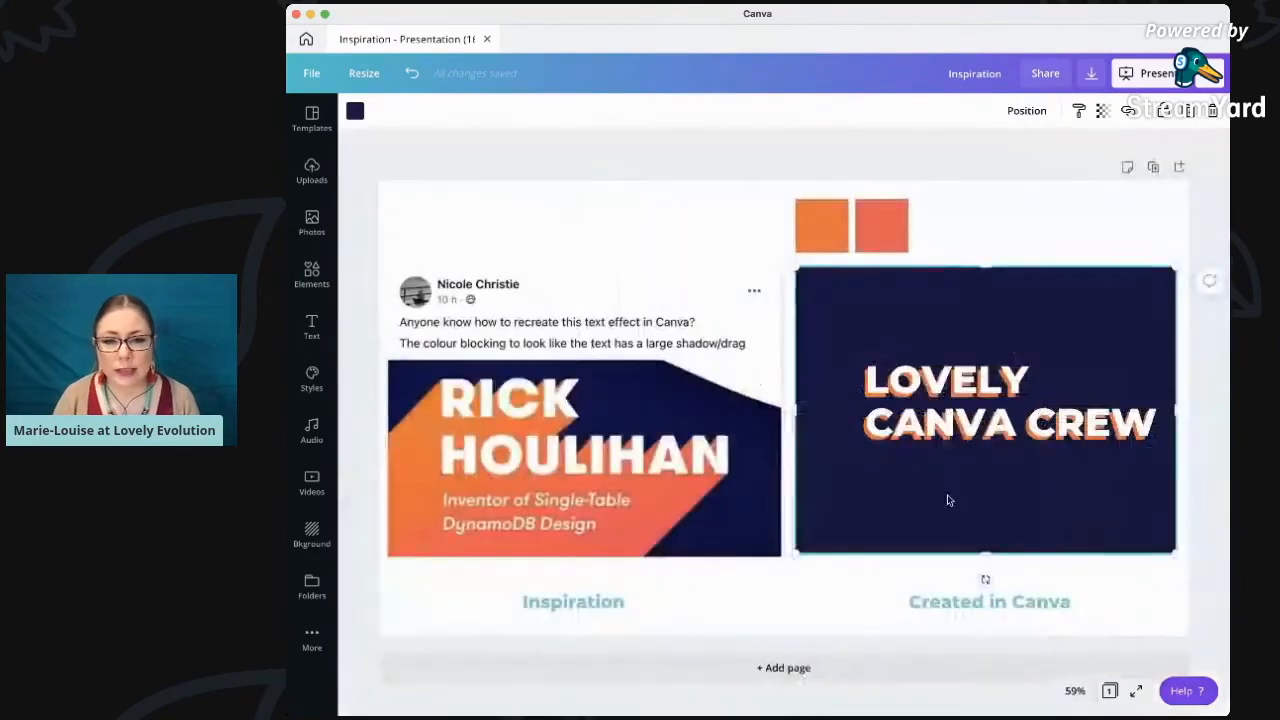
{"action": "left_click", "coordinate": [820, 149]}
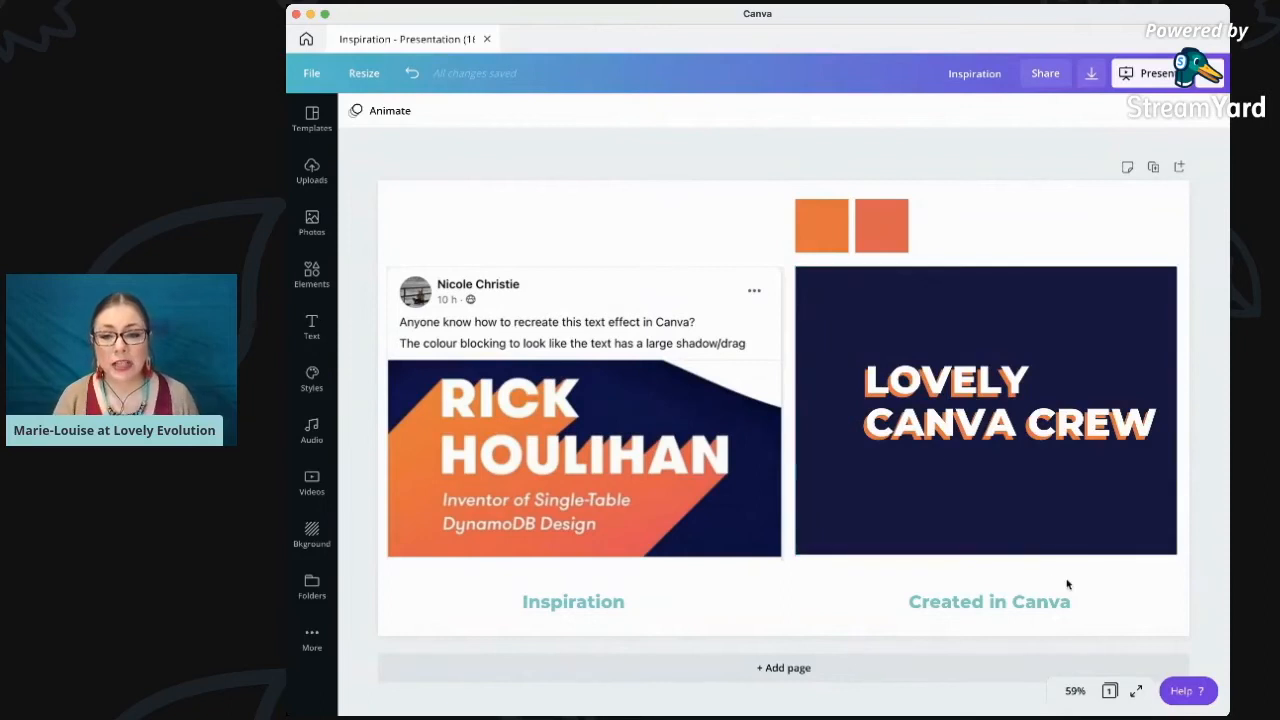
Copy the navy rectangle with its heading onto a new second page and place it in the page's upper-left area
{"action": "left_click_drag", "start_coordinate": [1091, 584], "coordinate": [918, 342]}
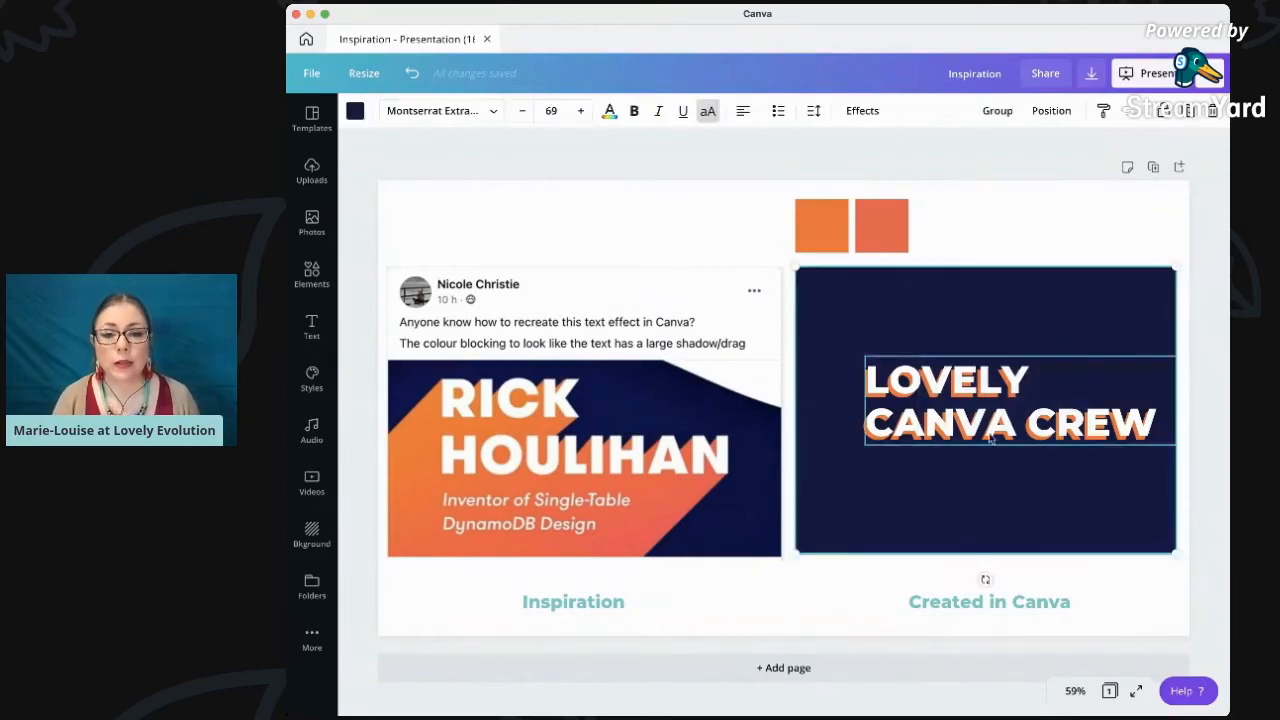
{"action": "left_click", "coordinate": [818, 667]}
{"action": "key", "text": "ctrl+v"}
{"action": "left_click_drag", "start_coordinate": [1013, 432], "coordinate": [621, 371]}
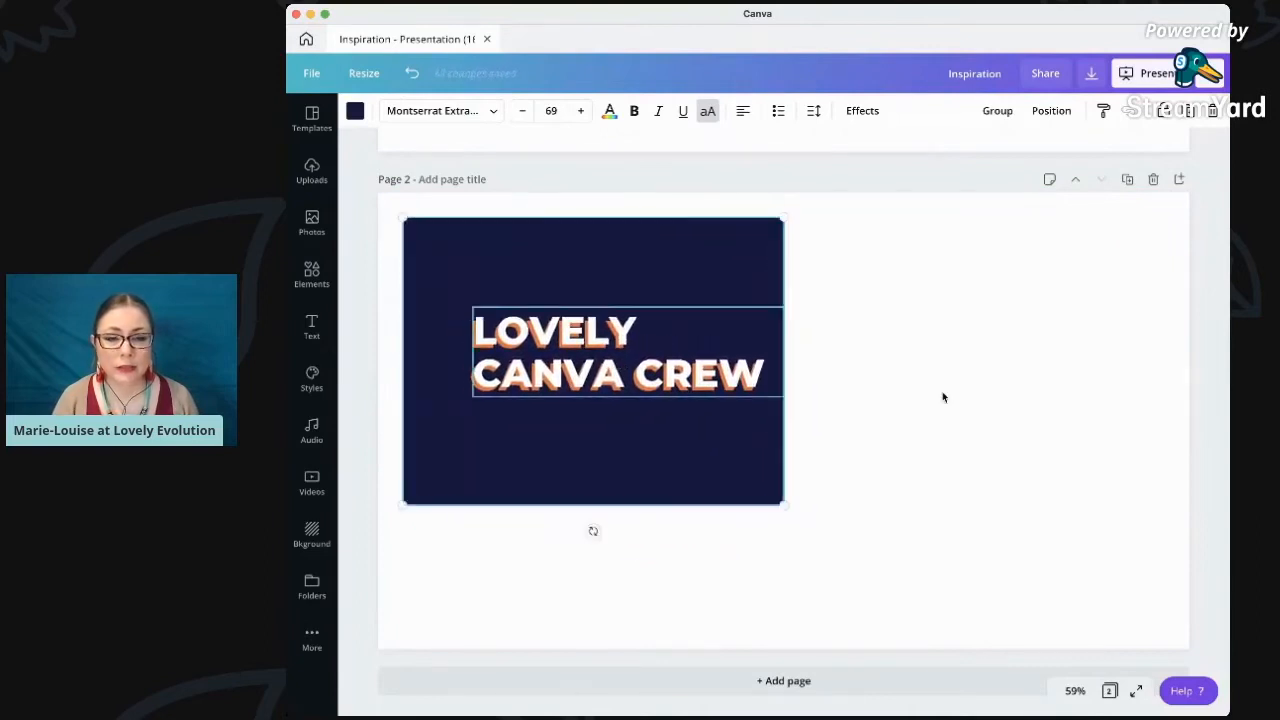
Switch the page 1 LOVELY CANVA CREW heading's effect to Echo and colour it with the orange of the first swatch
{"action": "left_click", "coordinate": [942, 397]}
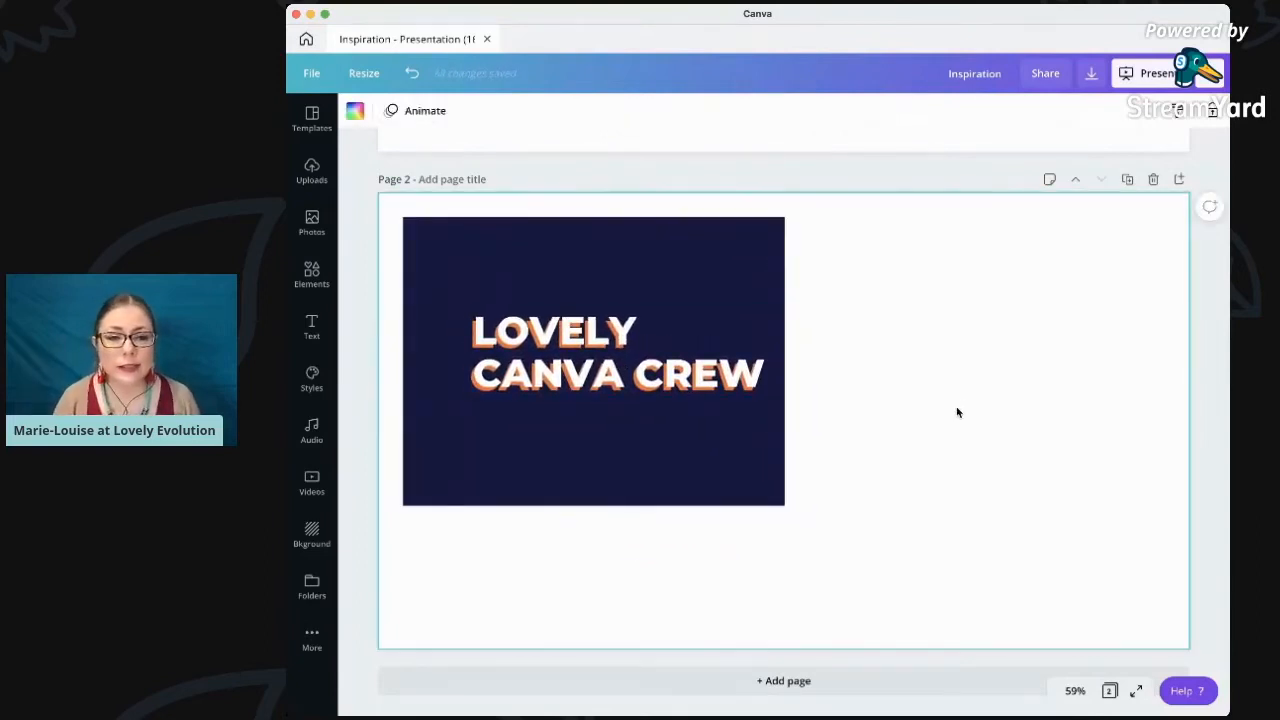
{"action": "scroll", "coordinate": [957, 409], "scroll_direction": "up", "scroll_amount": 5}
{"action": "left_click", "coordinate": [1019, 381]}
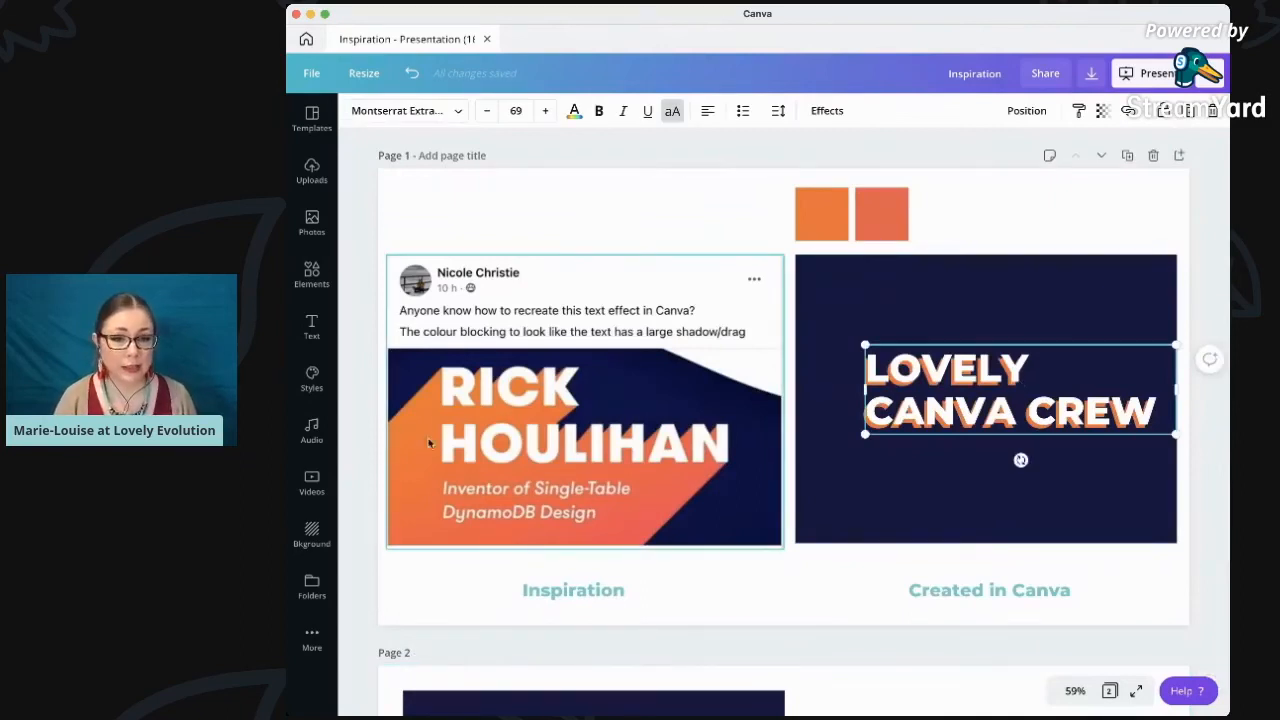
{"action": "left_click", "coordinate": [1075, 691]}
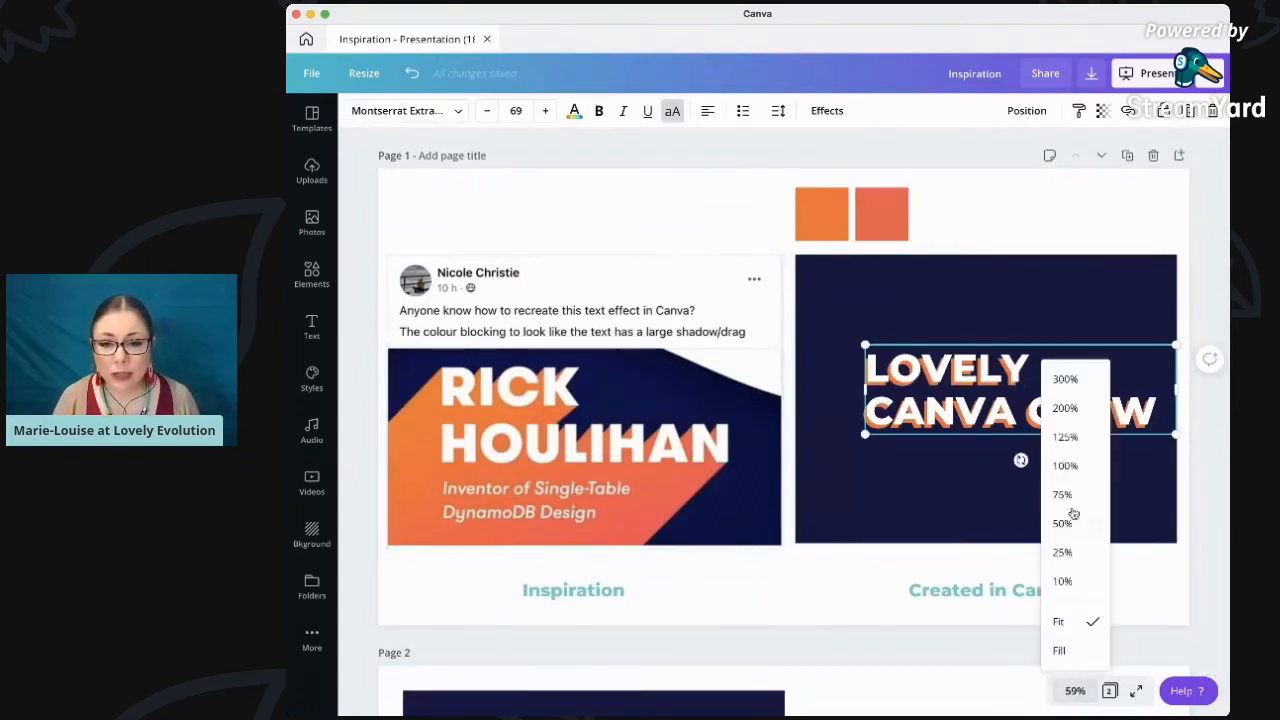
{"action": "left_click", "coordinate": [1066, 437]}
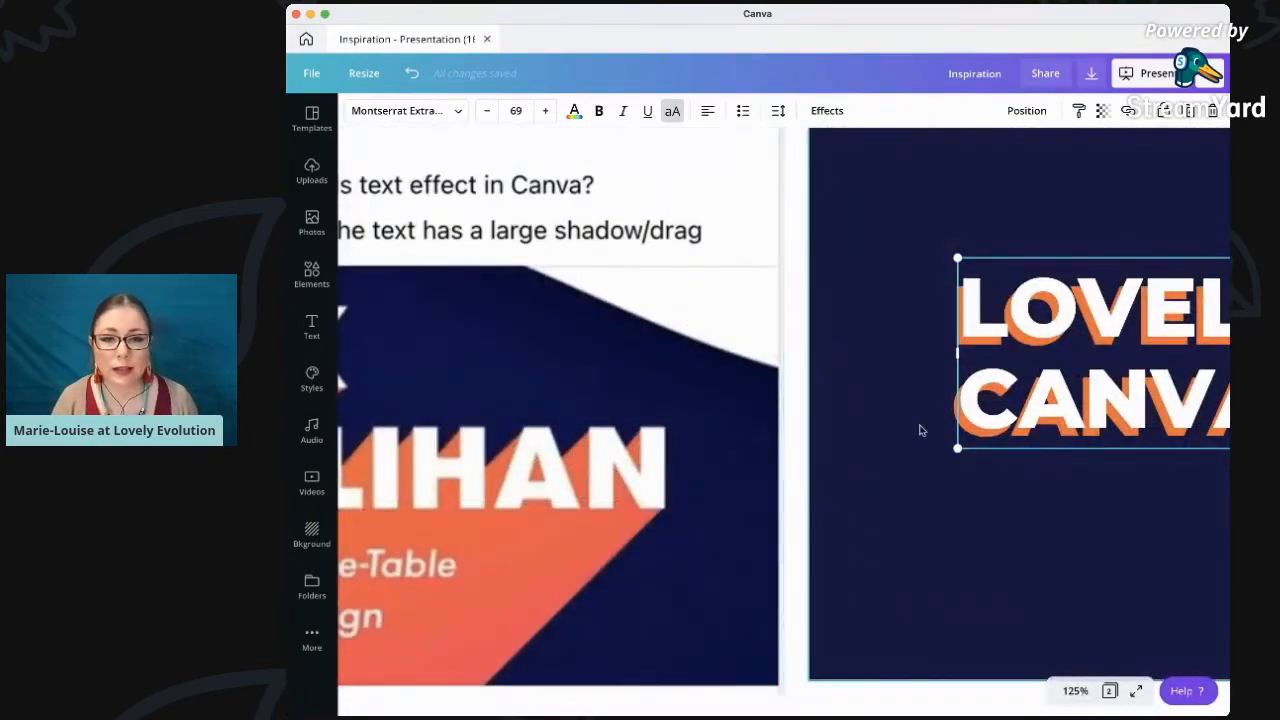
{"action": "scroll", "coordinate": [920, 428], "scroll_direction": "right", "scroll_amount": 3}
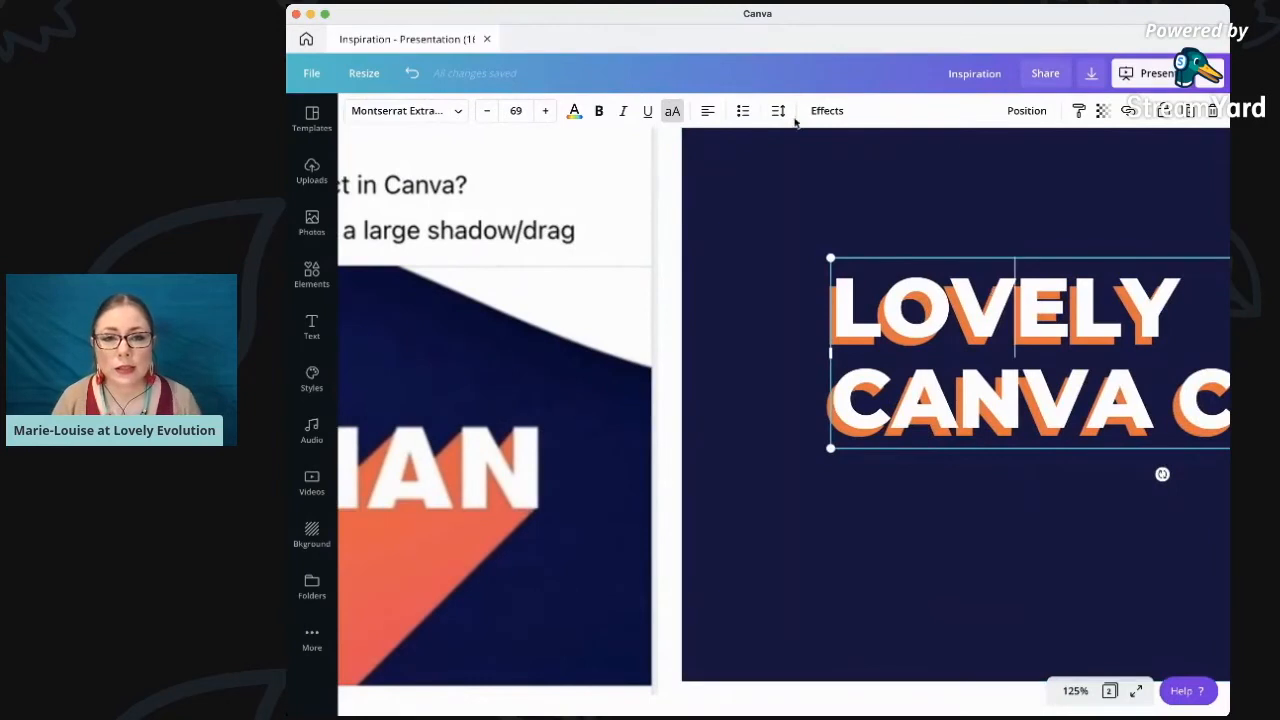
{"action": "left_click", "coordinate": [825, 113]}
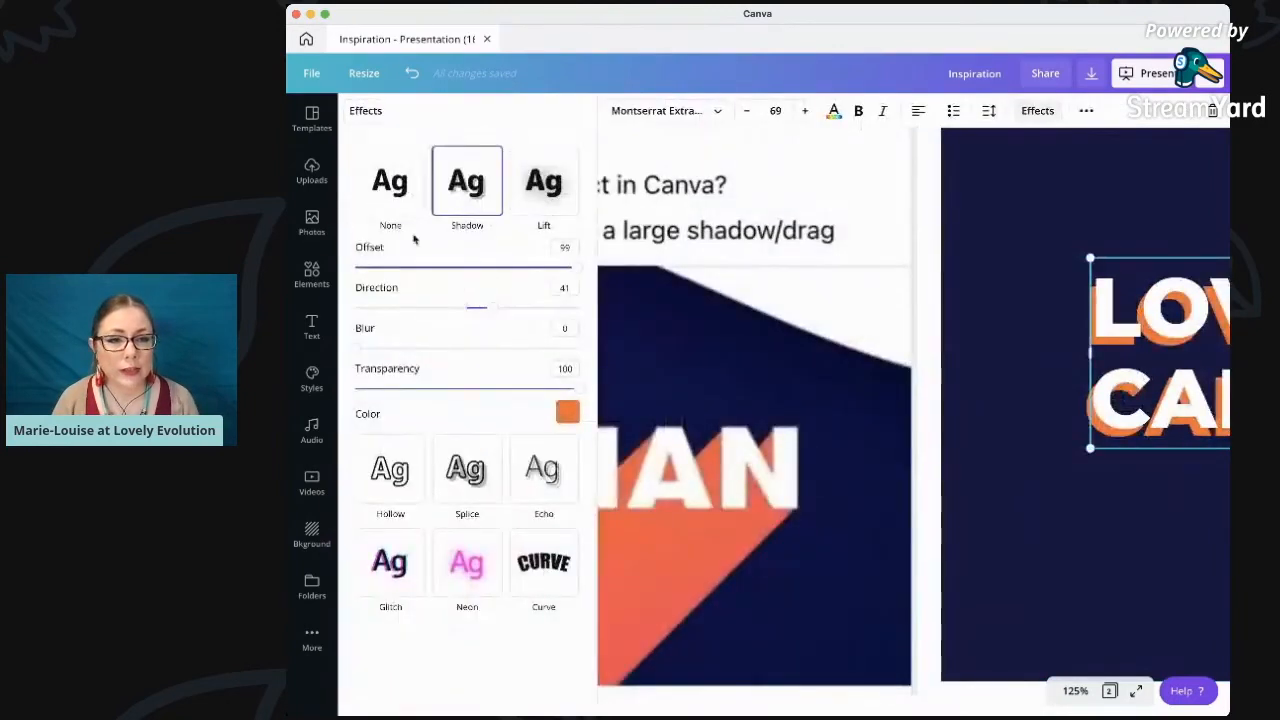
{"action": "left_click", "coordinate": [543, 476]}
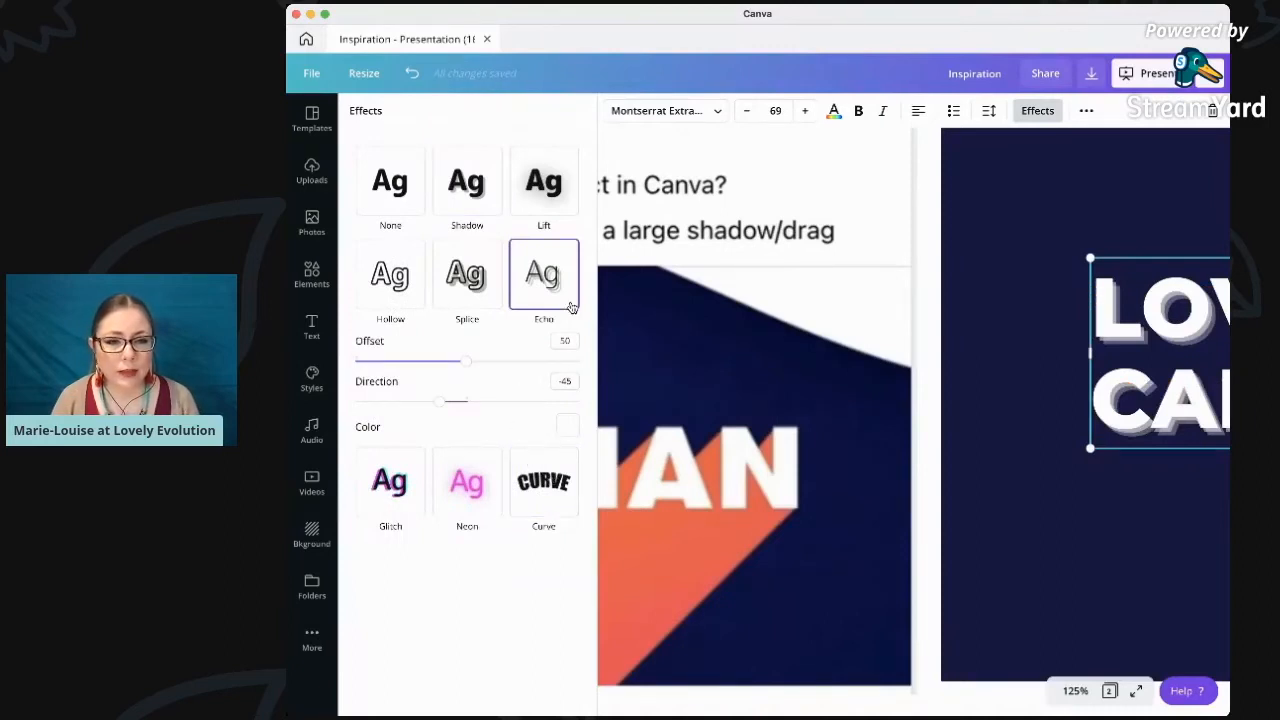
{"action": "left_click", "coordinate": [568, 427]}
{"action": "left_click", "coordinate": [481, 551]}
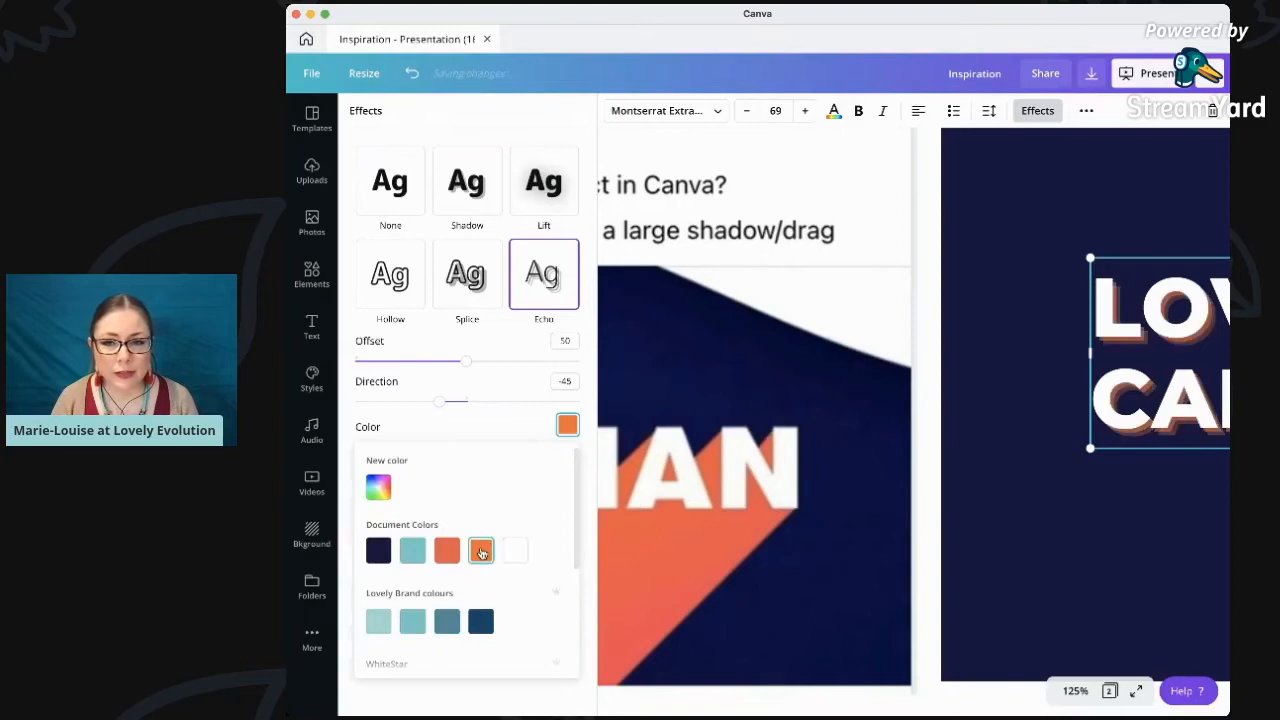
{"action": "scroll", "coordinate": [1037, 531], "scroll_direction": "right", "scroll_amount": 3}
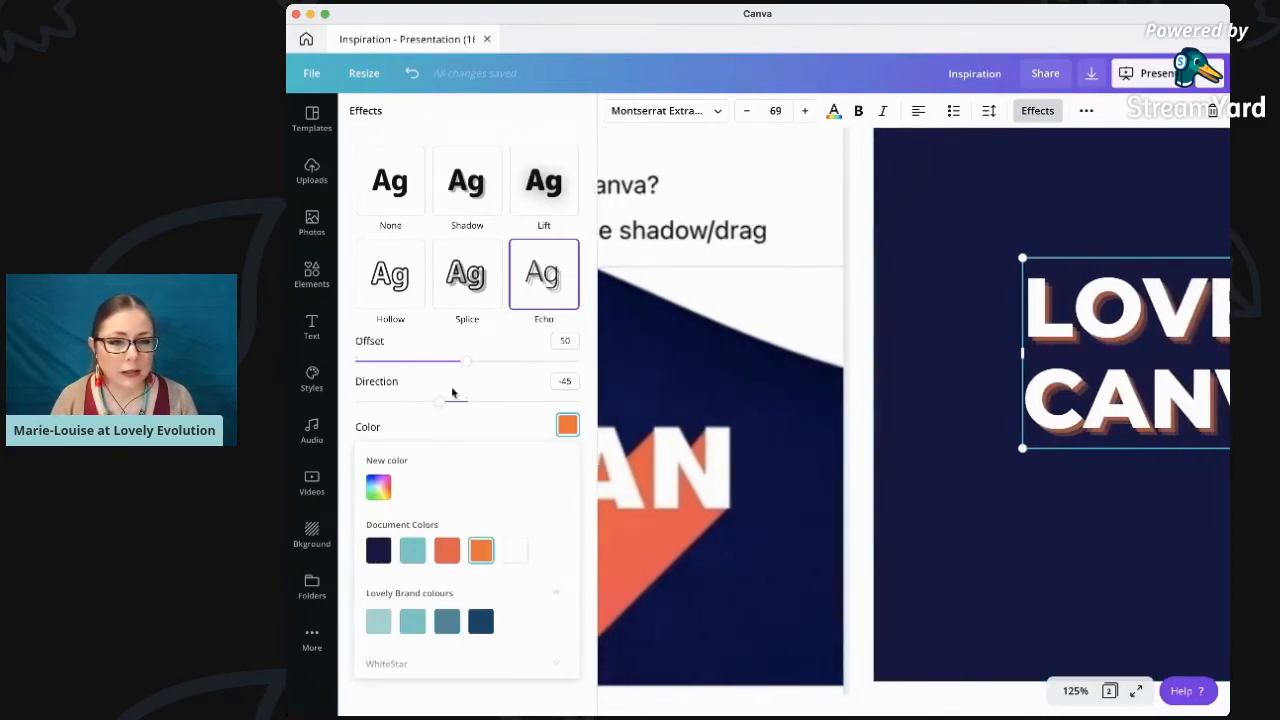
Set the heading's echo offset to 100 and direction to 63, and fit the whole page in view
{"action": "left_click_drag", "start_coordinate": [444, 407], "coordinate": [626, 360]}
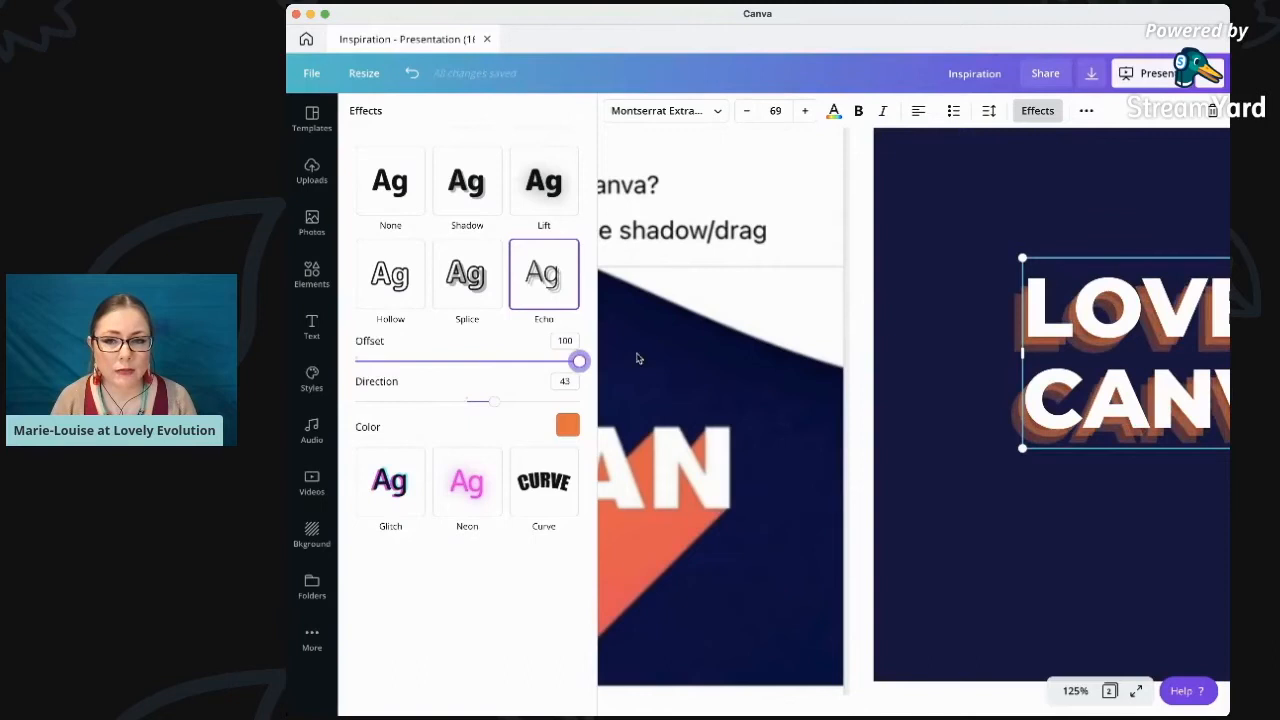
{"action": "mouse_move", "coordinate": [494, 401]}
{"action": "left_mouse_down"}
{"action": "mouse_move", "coordinate": [523, 401]}
{"action": "mouse_move", "coordinate": [507, 401]}
{"action": "left_mouse_up"}
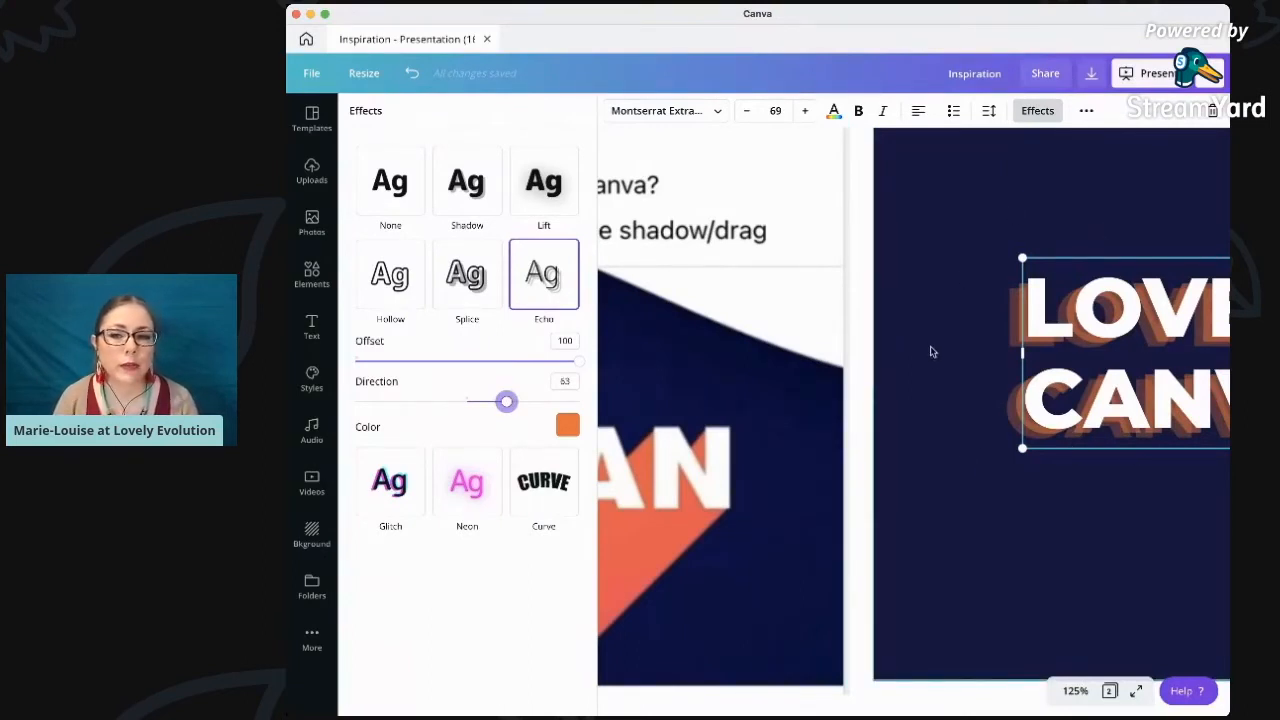
{"action": "left_click", "coordinate": [929, 350]}
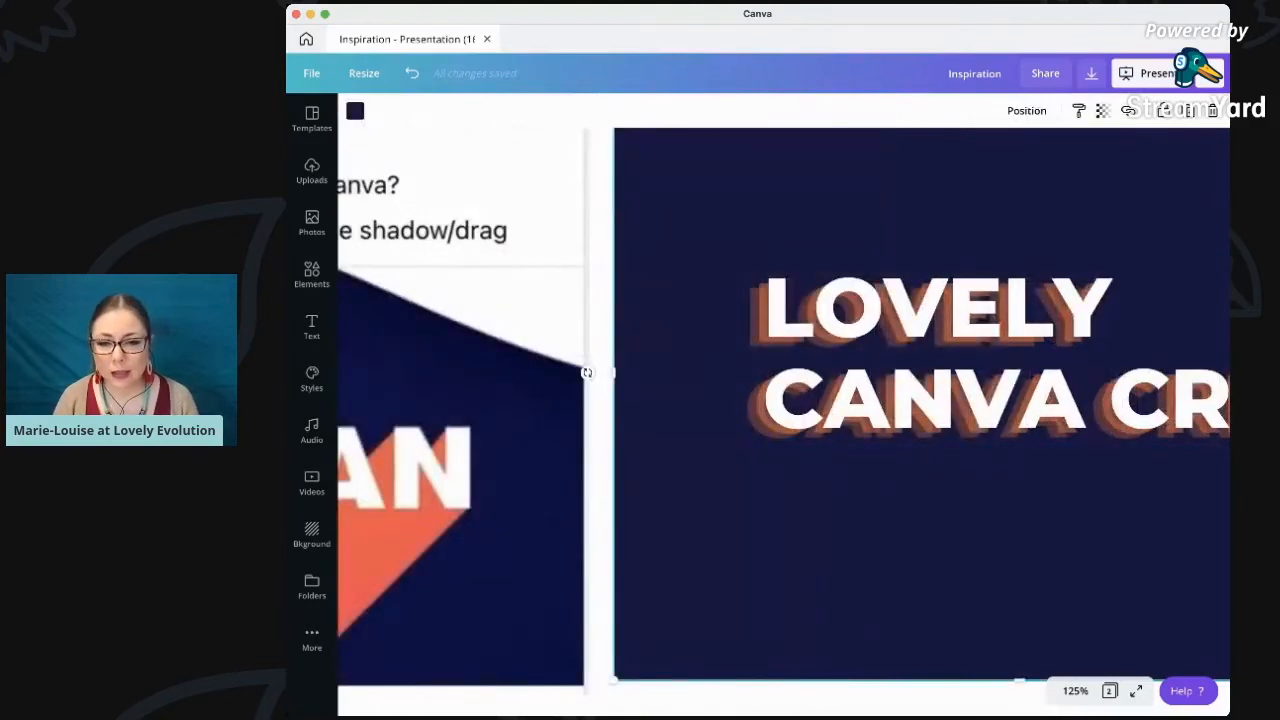
{"action": "left_click", "coordinate": [1075, 690]}
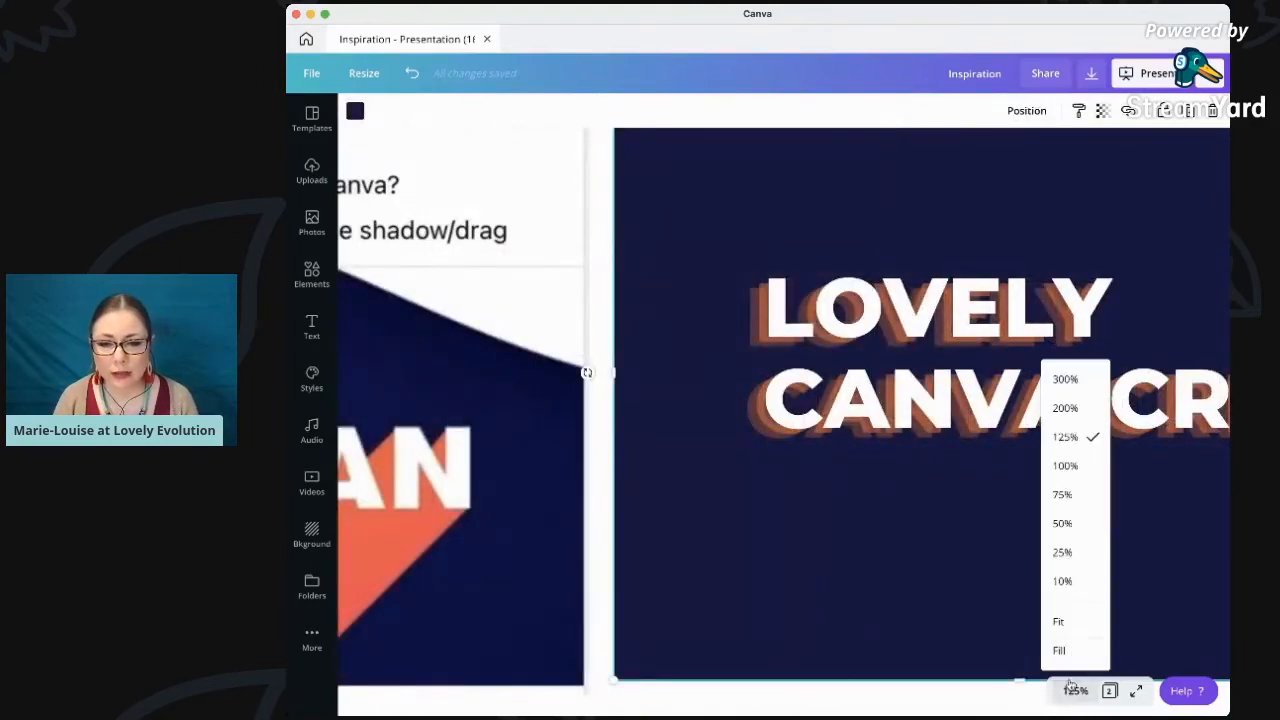
{"action": "left_click", "coordinate": [1068, 620]}
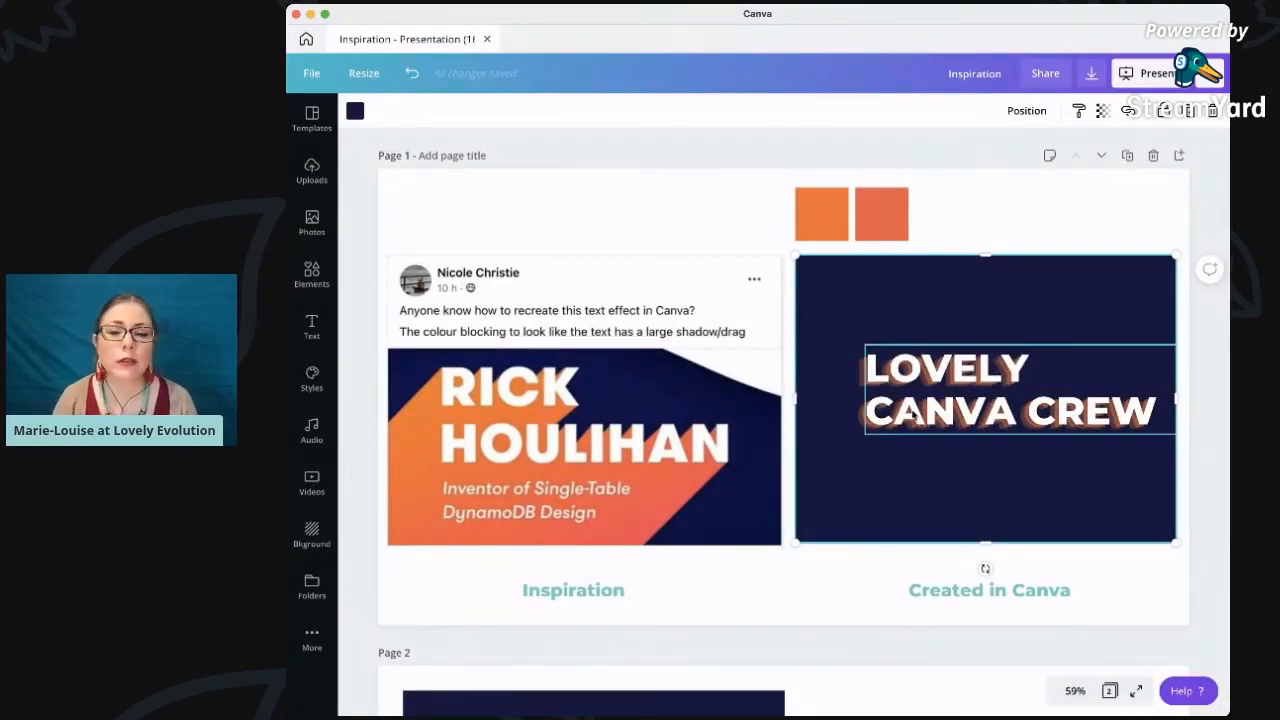
Copy the navy rectangle with its echo heading onto page 2, placed beside and level with the shadow version
{"action": "left_click_drag", "start_coordinate": [1003, 218], "coordinate": [1028, 440]}
{"action": "scroll", "coordinate": [1021, 453], "scroll_direction": "down", "scroll_amount": 5}
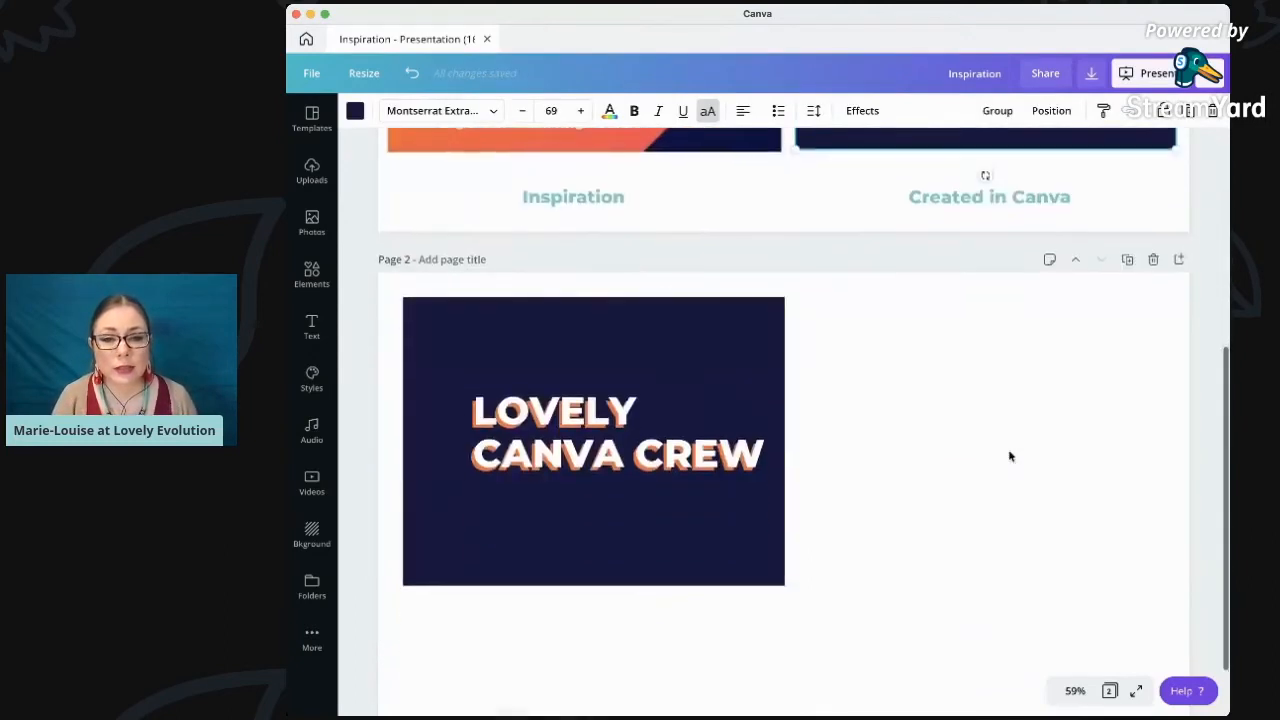
{"action": "key", "text": "super+v"}
{"action": "left_click_drag", "start_coordinate": [954, 480], "coordinate": [954, 451]}
{"action": "left_click", "coordinate": [986, 542]}
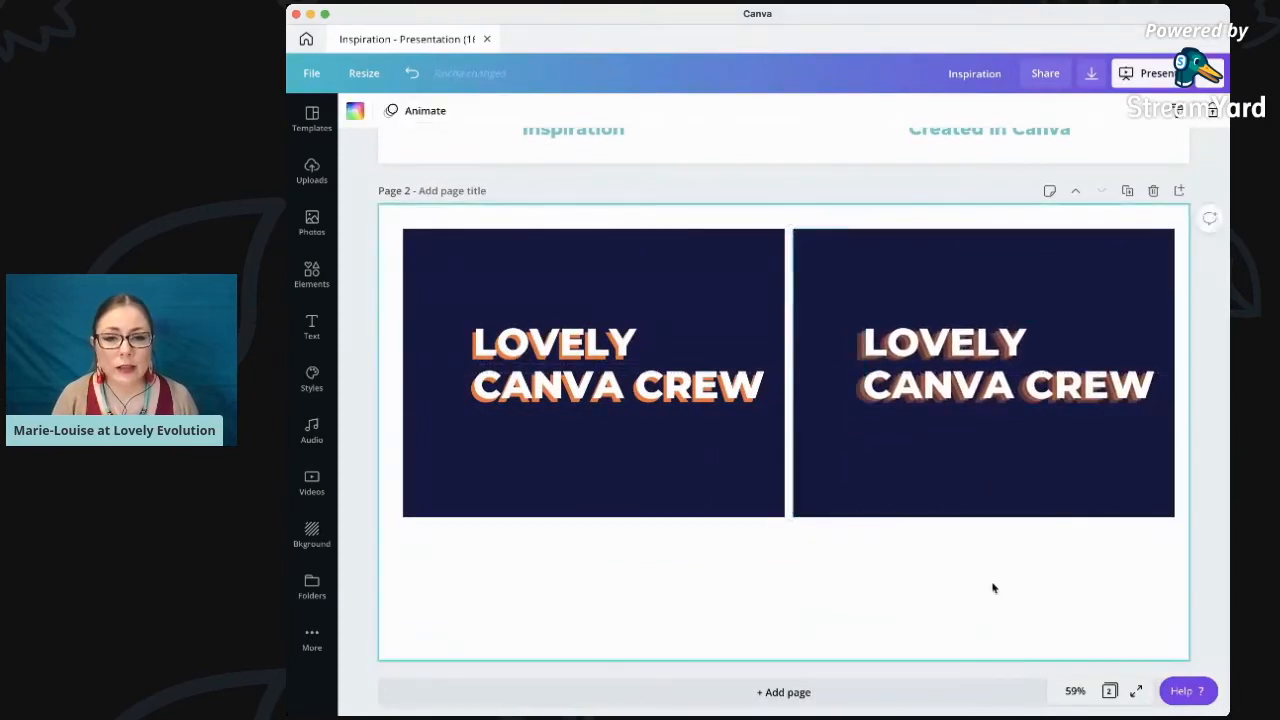
Set the echo direction of the page 1 LOVELY CANVA CREW heading to 54
{"action": "scroll", "coordinate": [992, 588], "scroll_direction": "up", "scroll_amount": 5}
{"action": "left_click", "coordinate": [986, 349]}
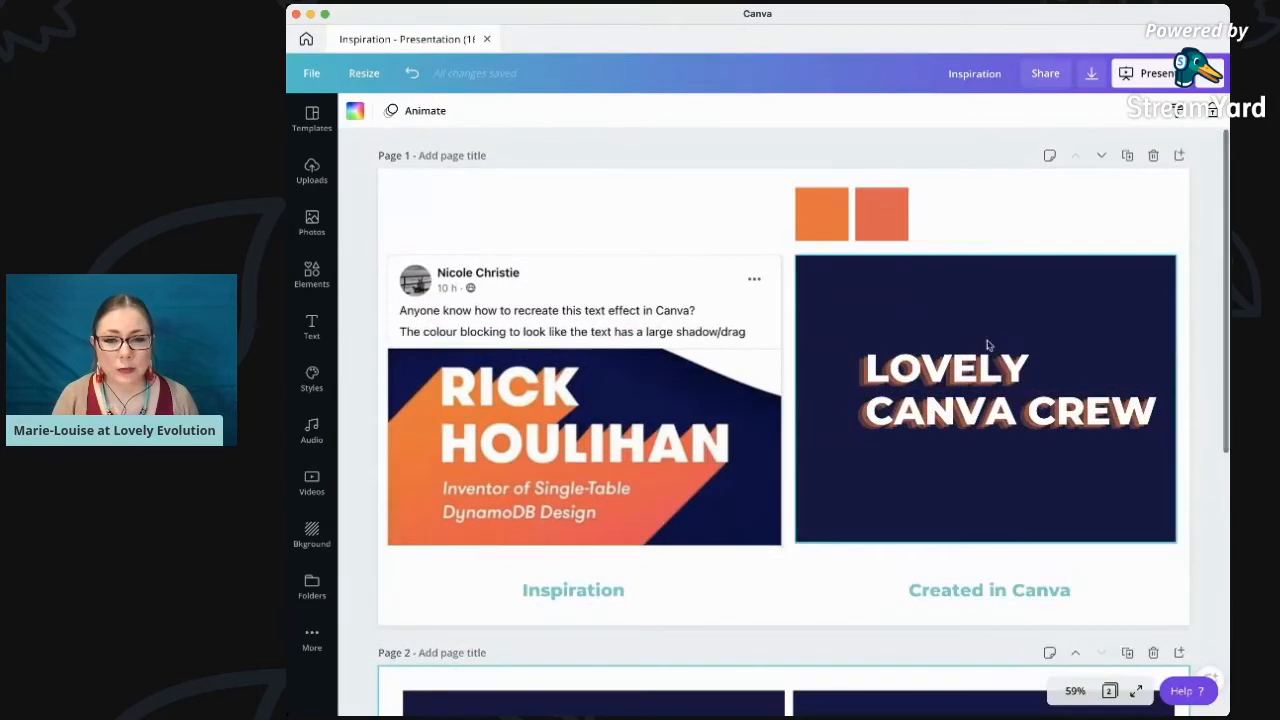
{"action": "left_click", "coordinate": [1075, 691]}
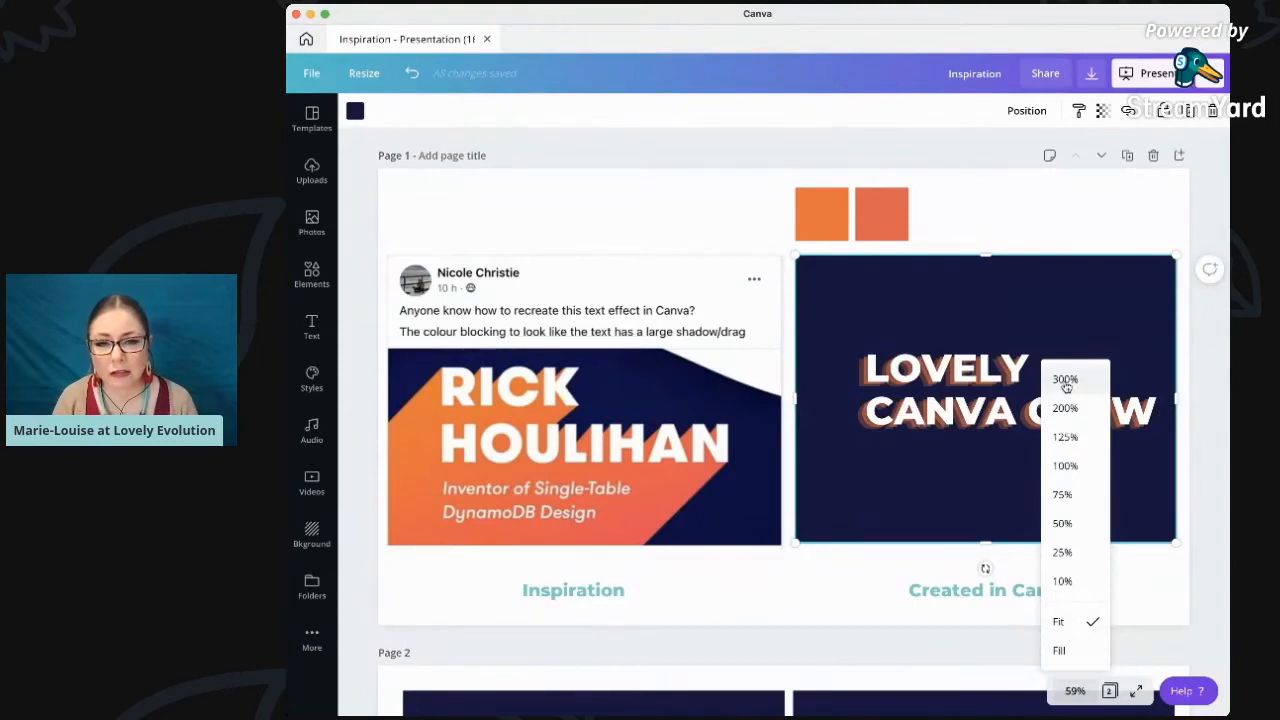
{"action": "left_click", "coordinate": [1070, 466]}
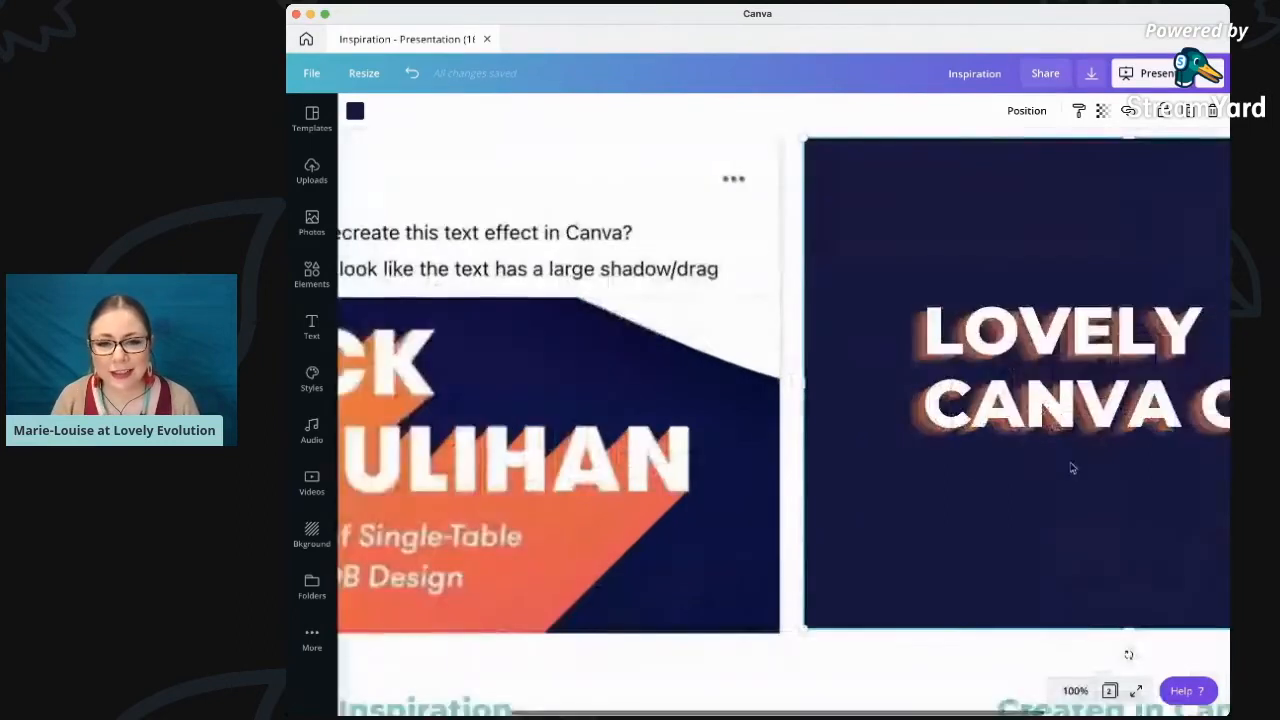
{"action": "scroll", "coordinate": [966, 468], "scroll_direction": "right", "scroll_amount": 3}
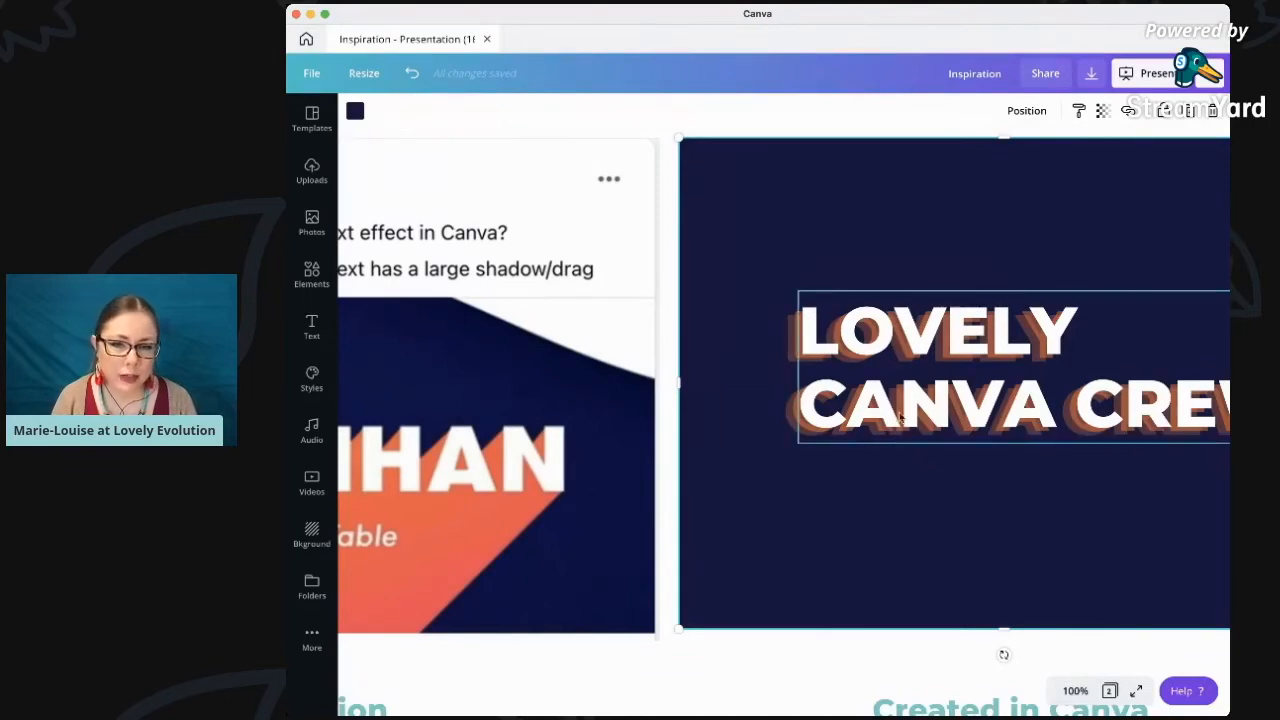
{"action": "left_click", "coordinate": [1075, 690]}
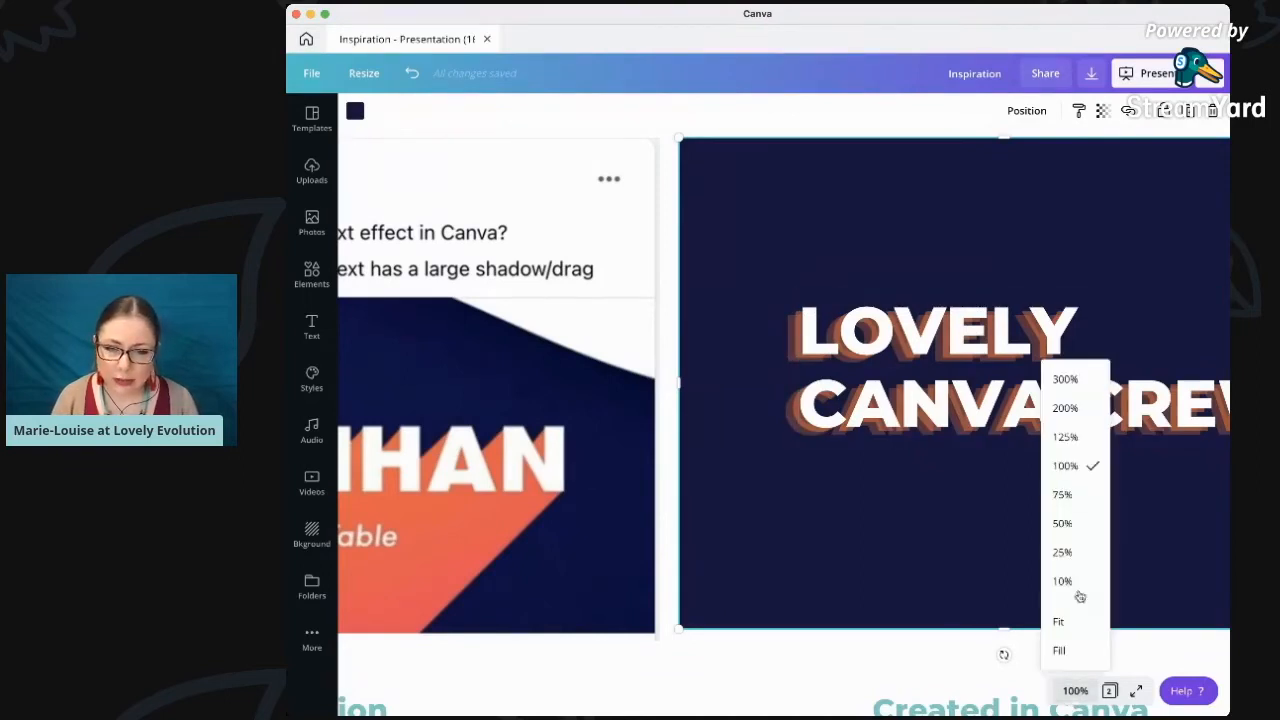
{"action": "left_click", "coordinate": [1070, 437]}
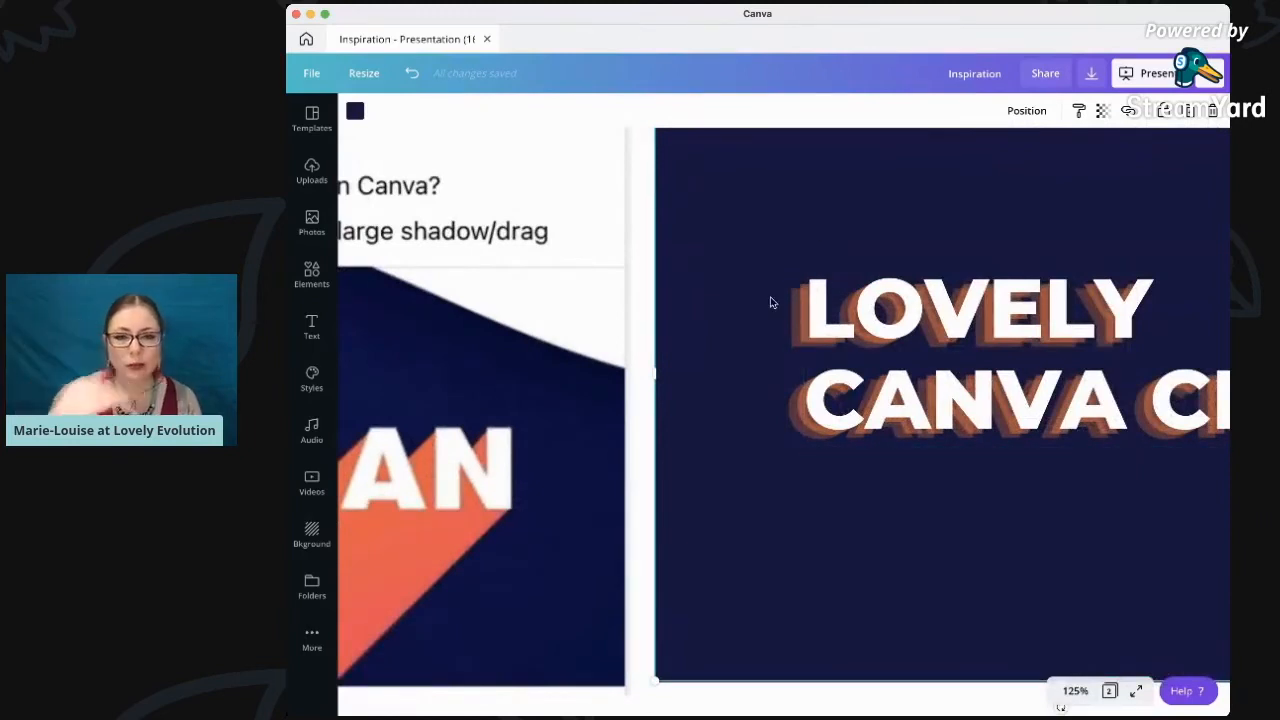
{"action": "left_click", "coordinate": [912, 333]}
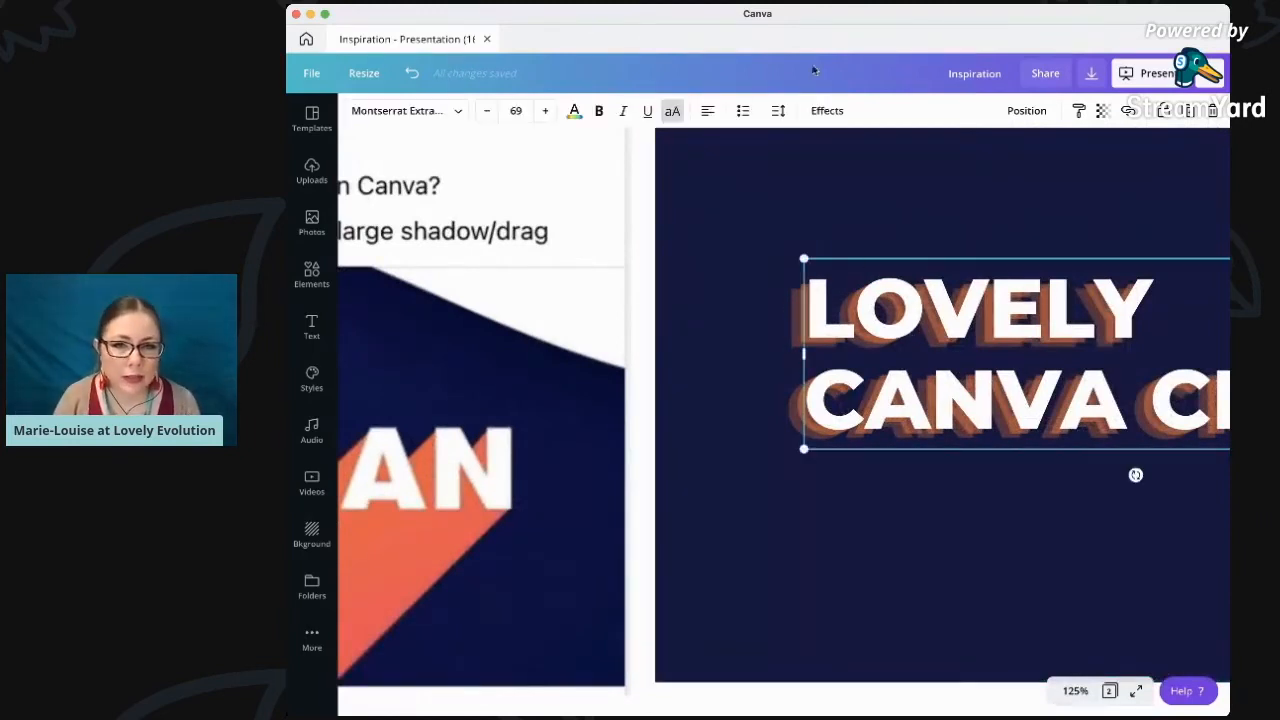
{"action": "left_click", "coordinate": [830, 111]}
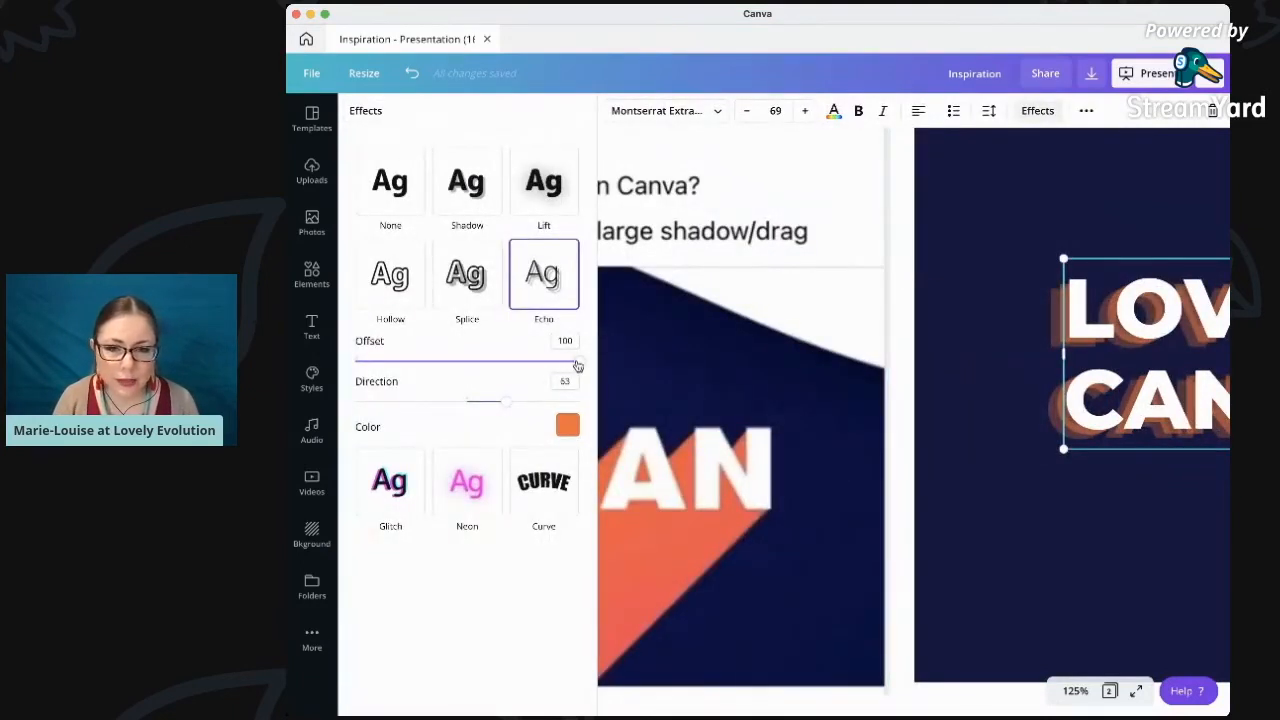
{"action": "left_click_drag", "start_coordinate": [507, 408], "coordinate": [502, 405]}
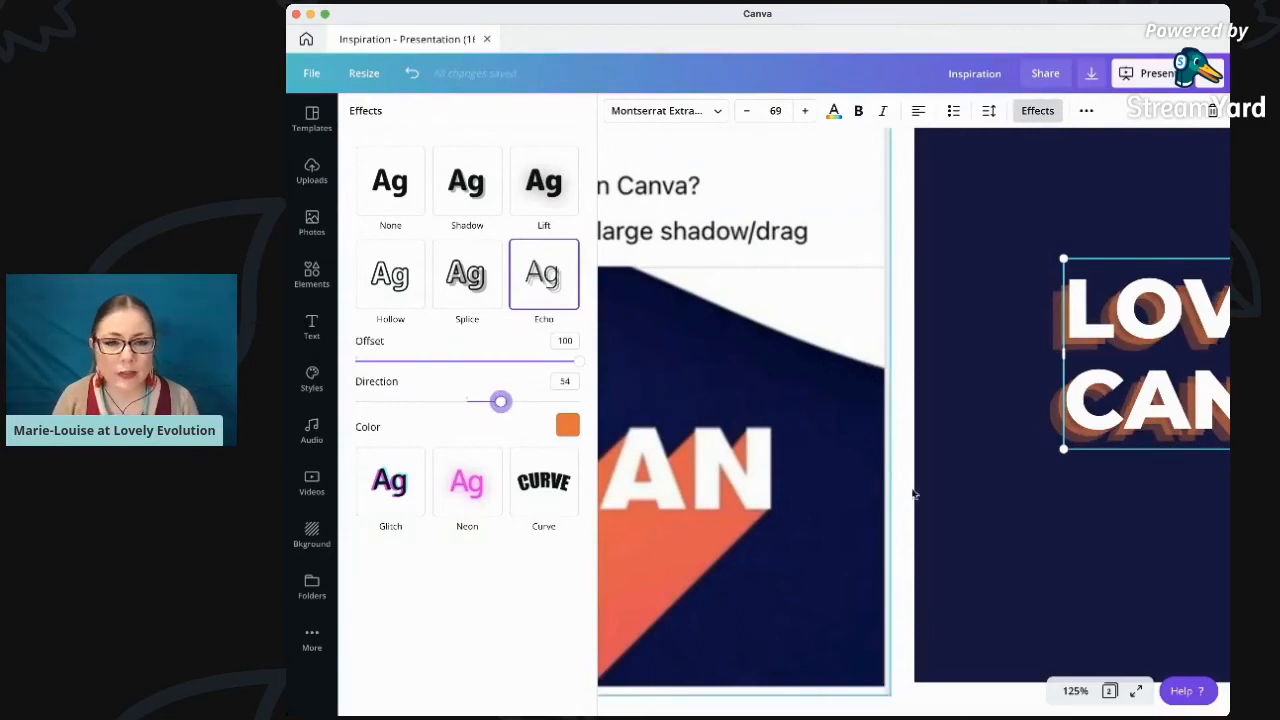
{"action": "left_click", "coordinate": [966, 484]}
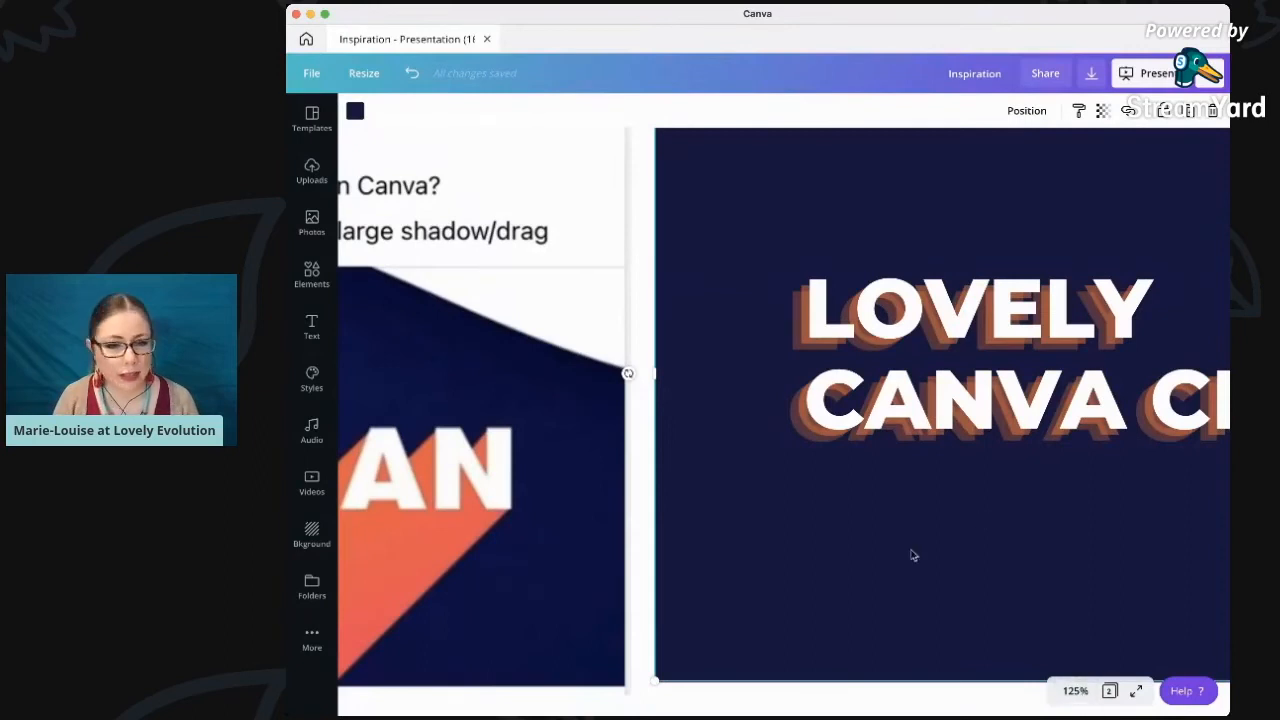
Add a square shape, narrow it into a tall strip and place it over the heading's first letters, flush with the navy rectangle's bottom edge
{"action": "left_click", "coordinate": [1075, 691]}
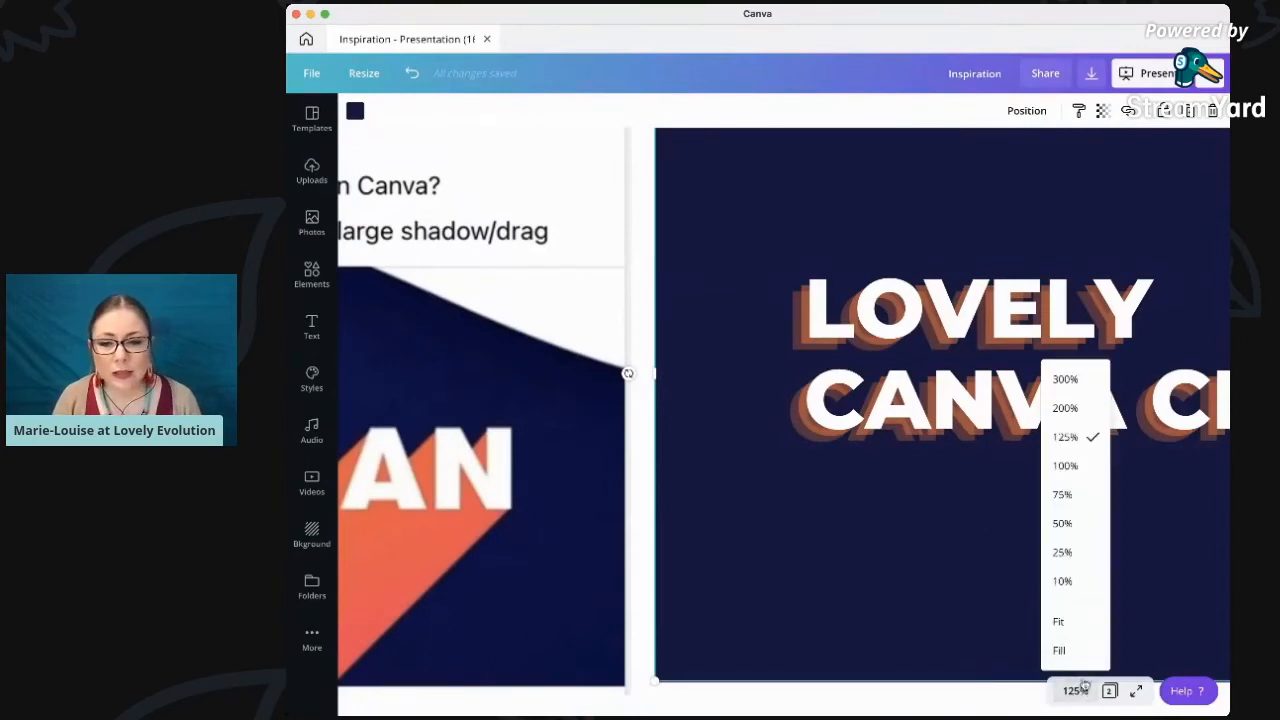
{"action": "left_click", "coordinate": [1065, 466]}
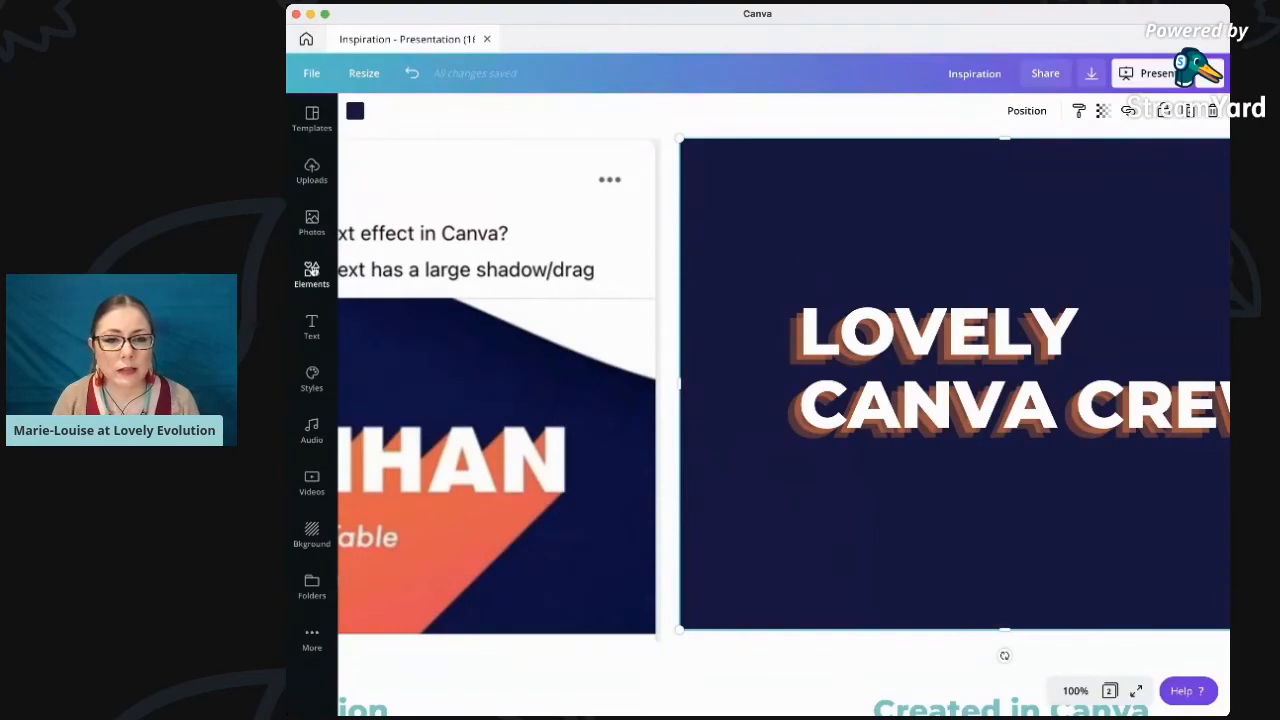
{"action": "left_click", "coordinate": [311, 270]}
{"action": "left_click_drag", "start_coordinate": [376, 232], "coordinate": [910, 403]}
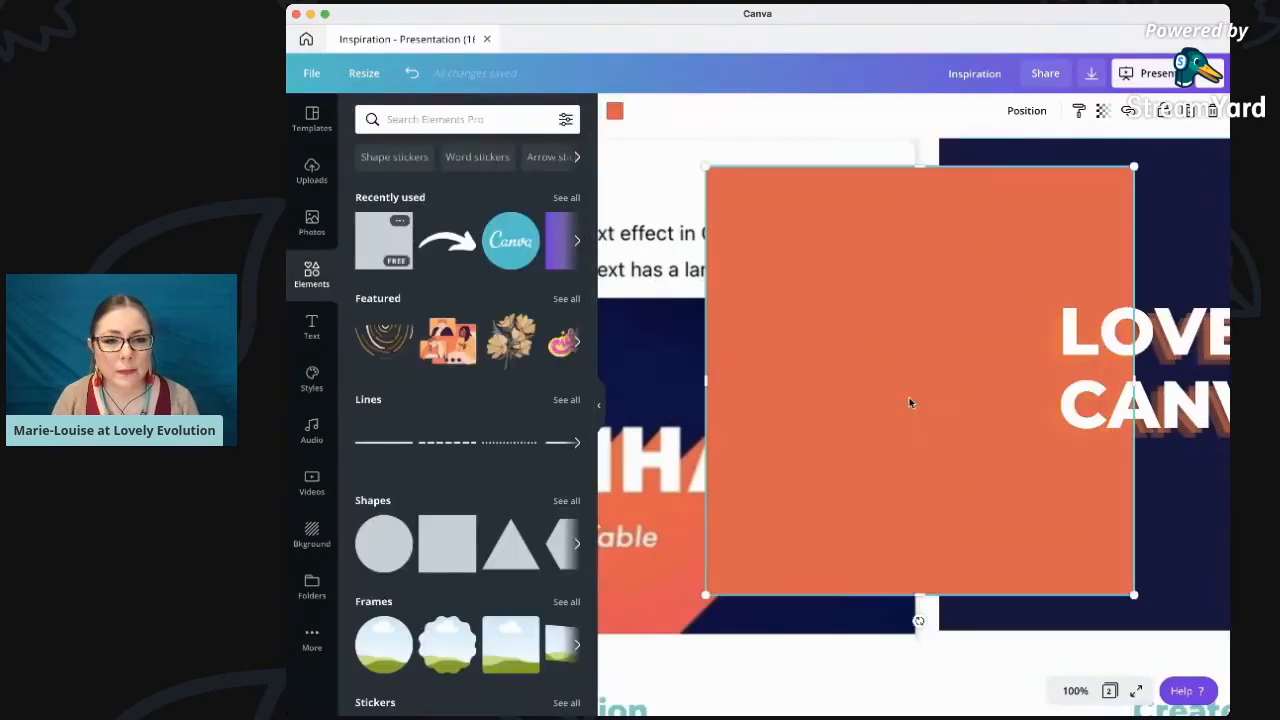
{"action": "left_click", "coordinate": [599, 404]}
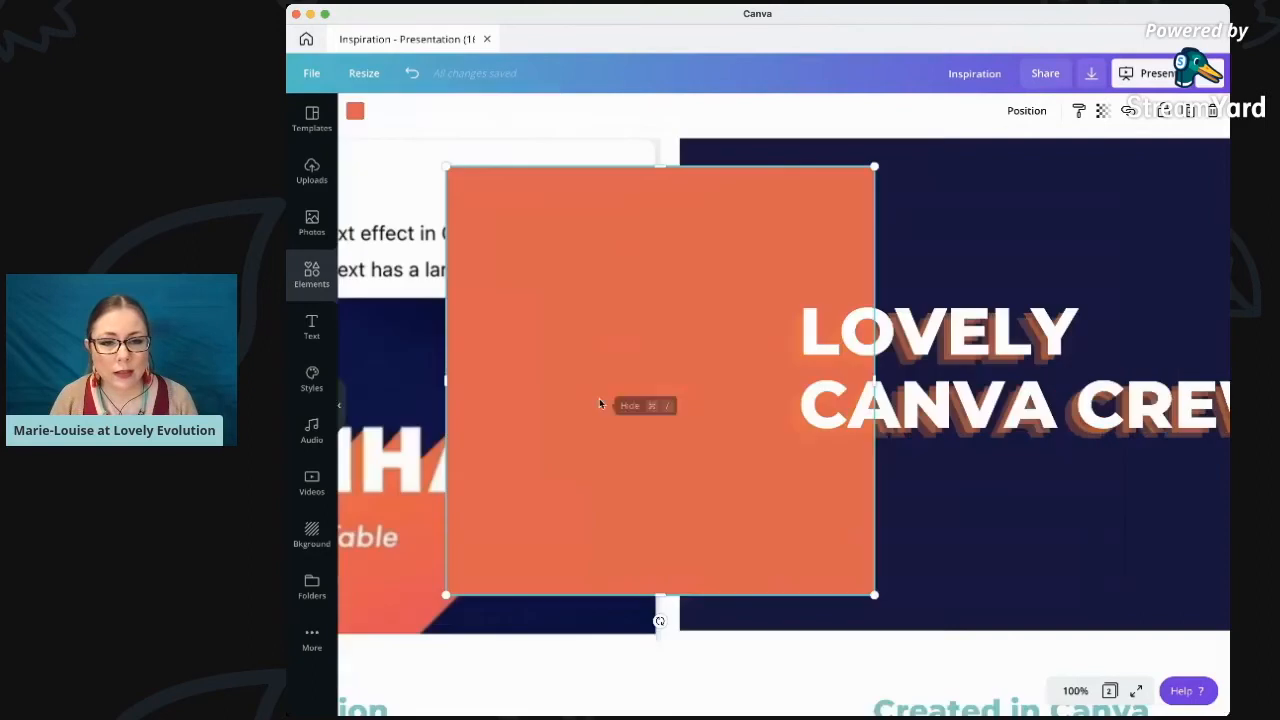
{"action": "left_click_drag", "start_coordinate": [446, 380], "coordinate": [736, 350]}
{"action": "left_click_drag", "start_coordinate": [820, 226], "coordinate": [843, 257]}
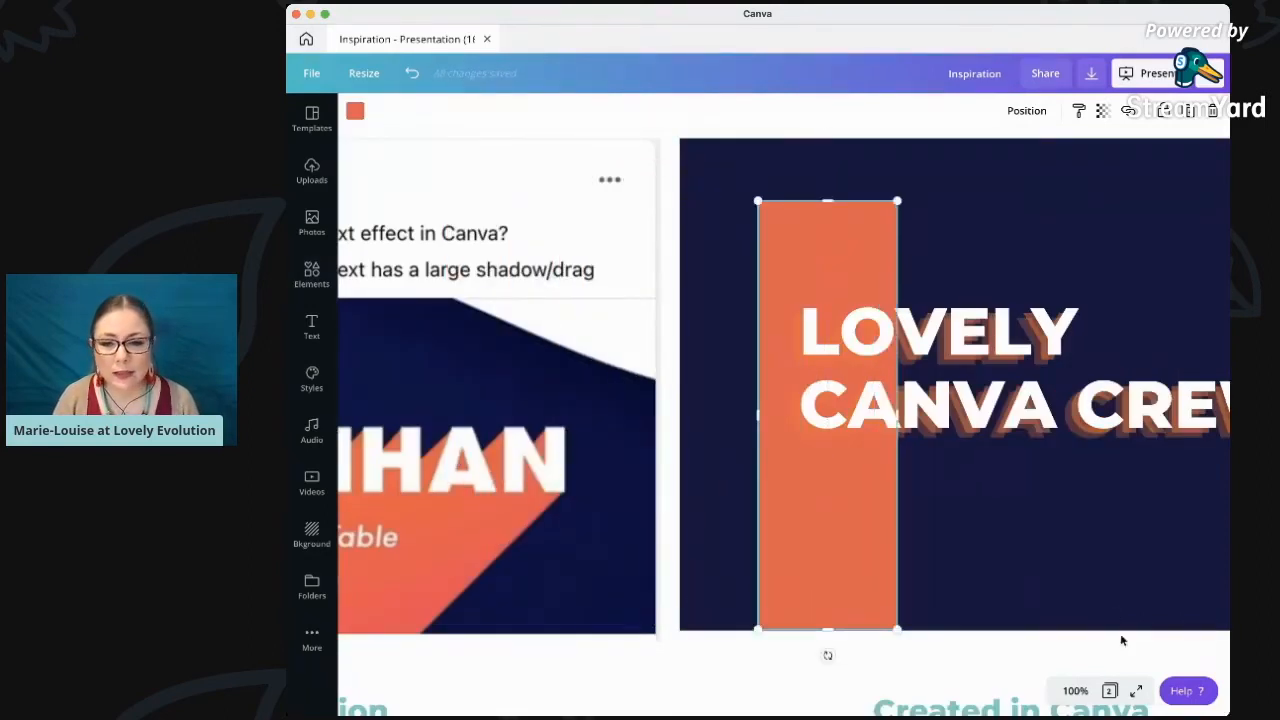
Fill the tall strip on the navy rectangle with the orange of the first swatch
{"action": "left_click", "coordinate": [1073, 692]}
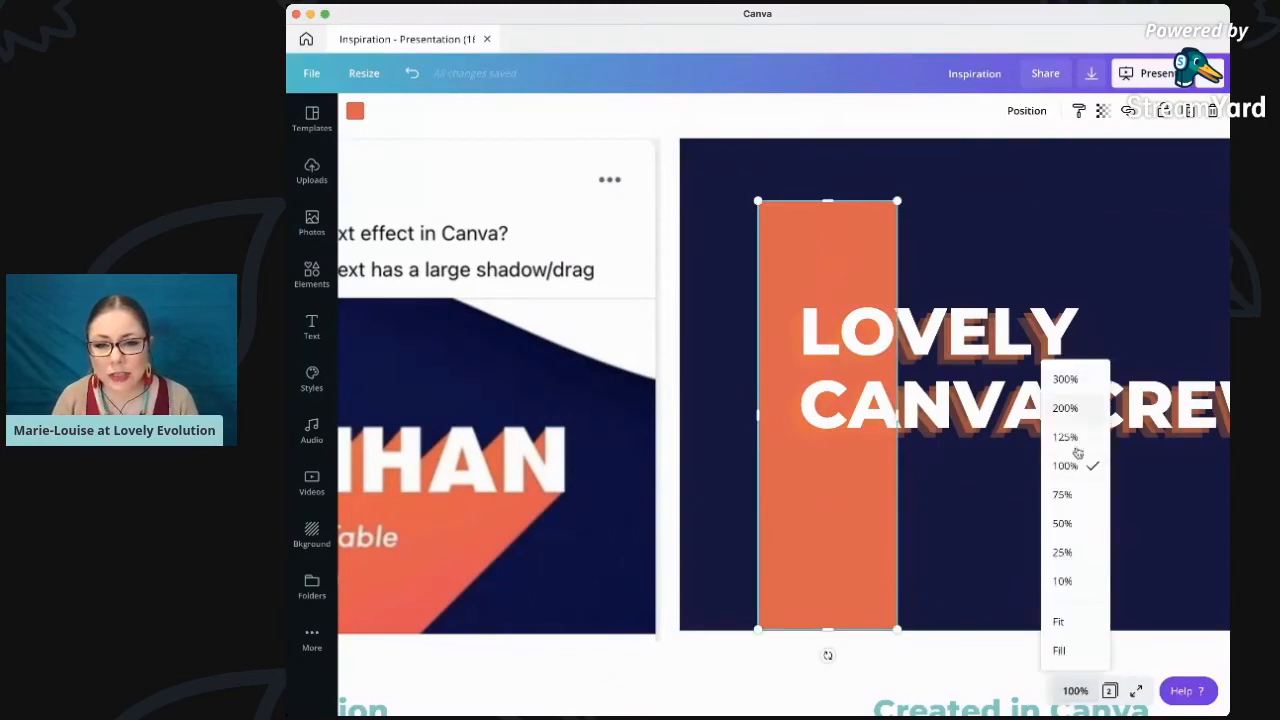
{"action": "left_click", "coordinate": [1062, 495]}
{"action": "scroll", "coordinate": [926, 328], "scroll_direction": "left", "scroll_amount": 5}
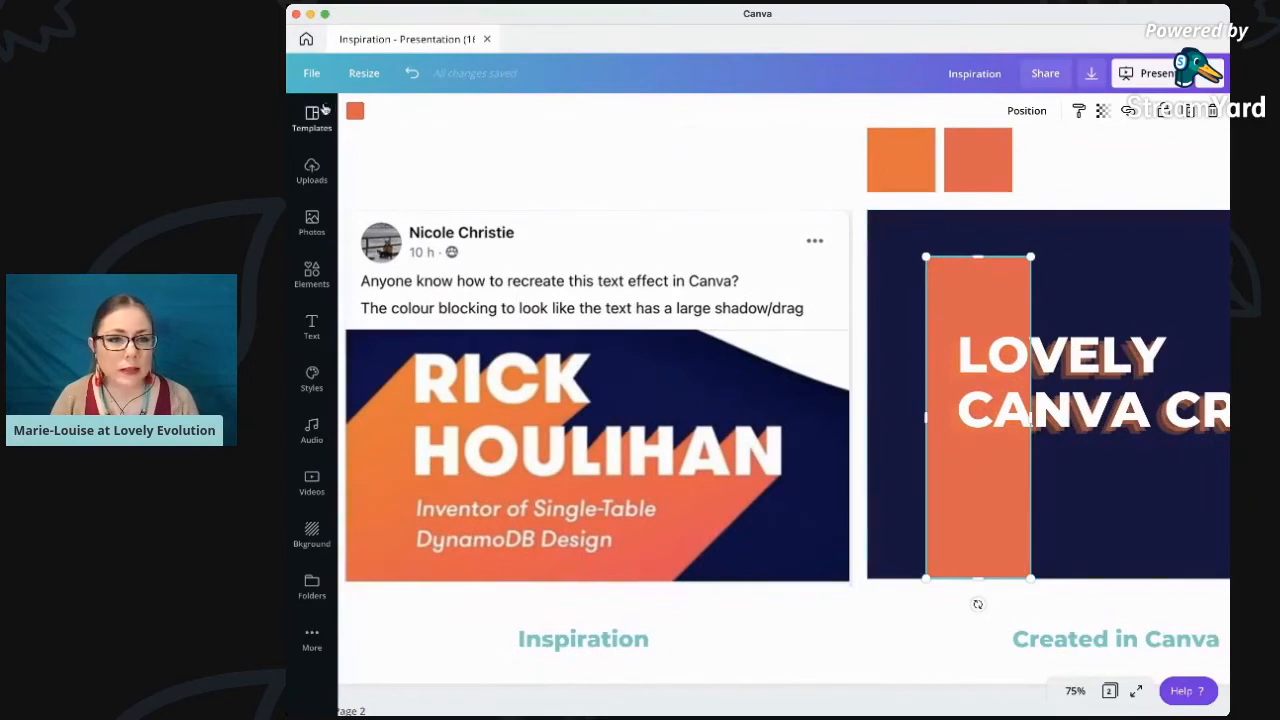
{"action": "left_click", "coordinate": [355, 111]}
{"action": "left_click", "coordinate": [486, 255]}
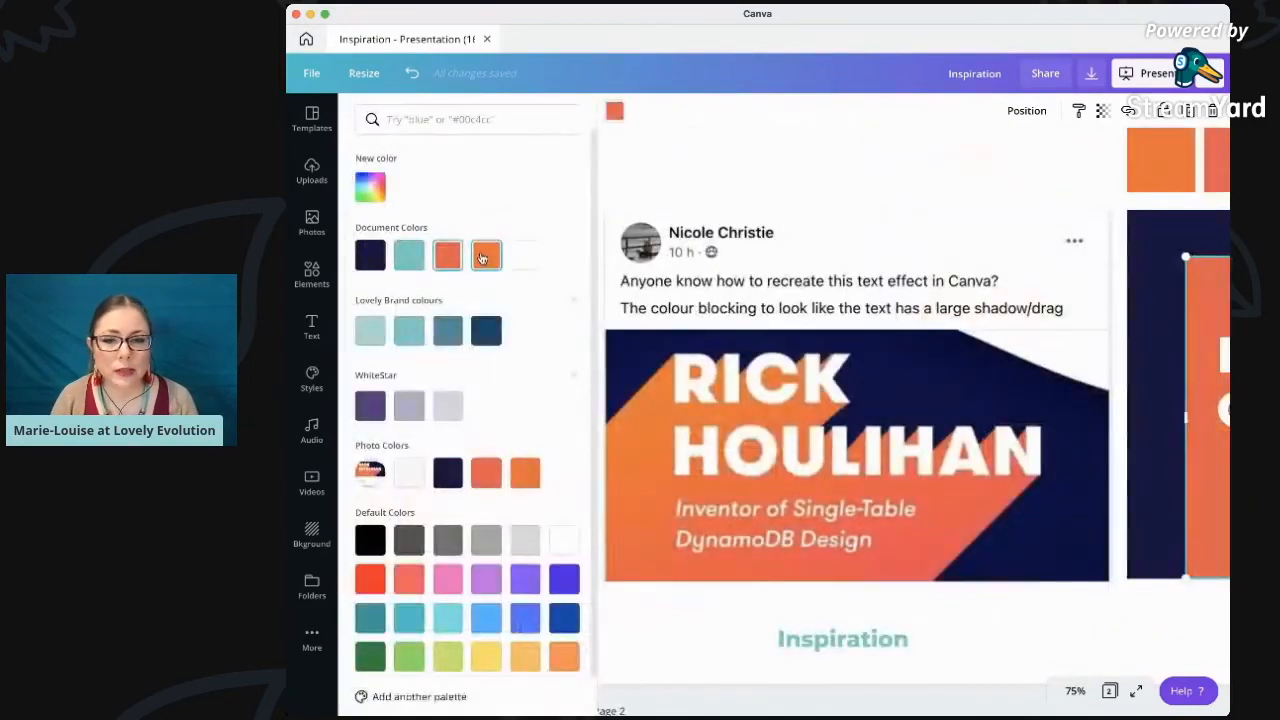
{"action": "scroll", "coordinate": [932, 374], "scroll_direction": "right", "scroll_amount": 3}
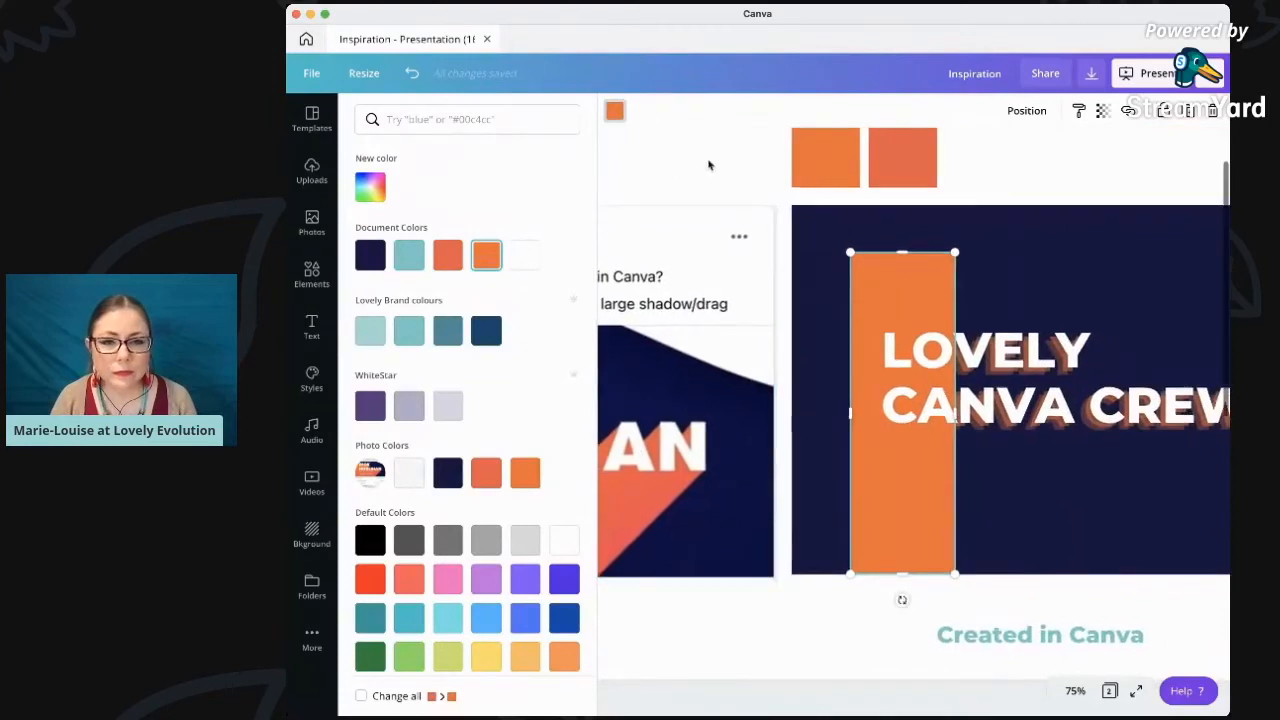
Tilt the orange strip diagonally, shorten it and move it off the heading, over the navy rectangle's upper edge
{"action": "left_click", "coordinate": [805, 518]}
{"action": "scroll", "coordinate": [788, 505], "scroll_direction": "left", "scroll_amount": 3}
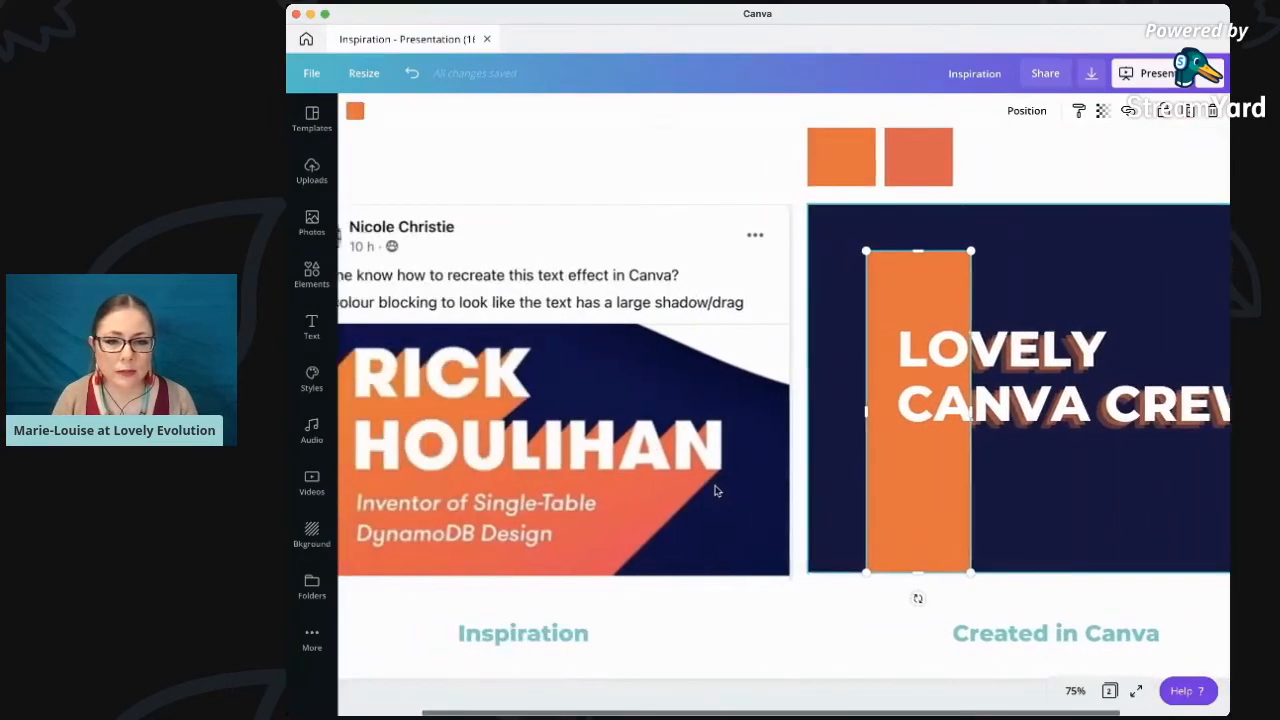
{"action": "left_click", "coordinate": [1074, 690]}
{"action": "left_click", "coordinate": [1062, 619]}
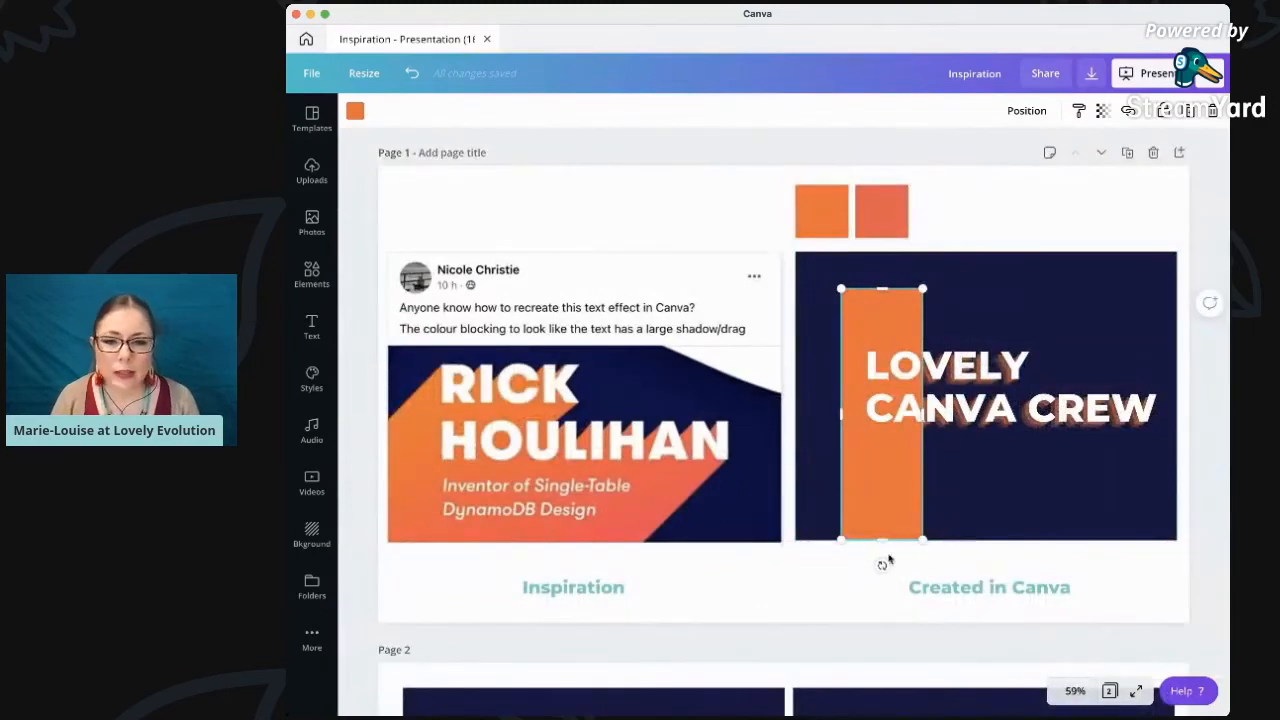
{"action": "left_click_drag", "start_coordinate": [883, 564], "coordinate": [788, 554]}
{"action": "left_click_drag", "start_coordinate": [933, 324], "coordinate": [883, 386]}
{"action": "left_click_drag", "start_coordinate": [771, 582], "coordinate": [1044, 272]}
Search the elements for "triangle" and add the solid right-angled triangle to page 1
{"action": "left_click", "coordinate": [303, 284]}
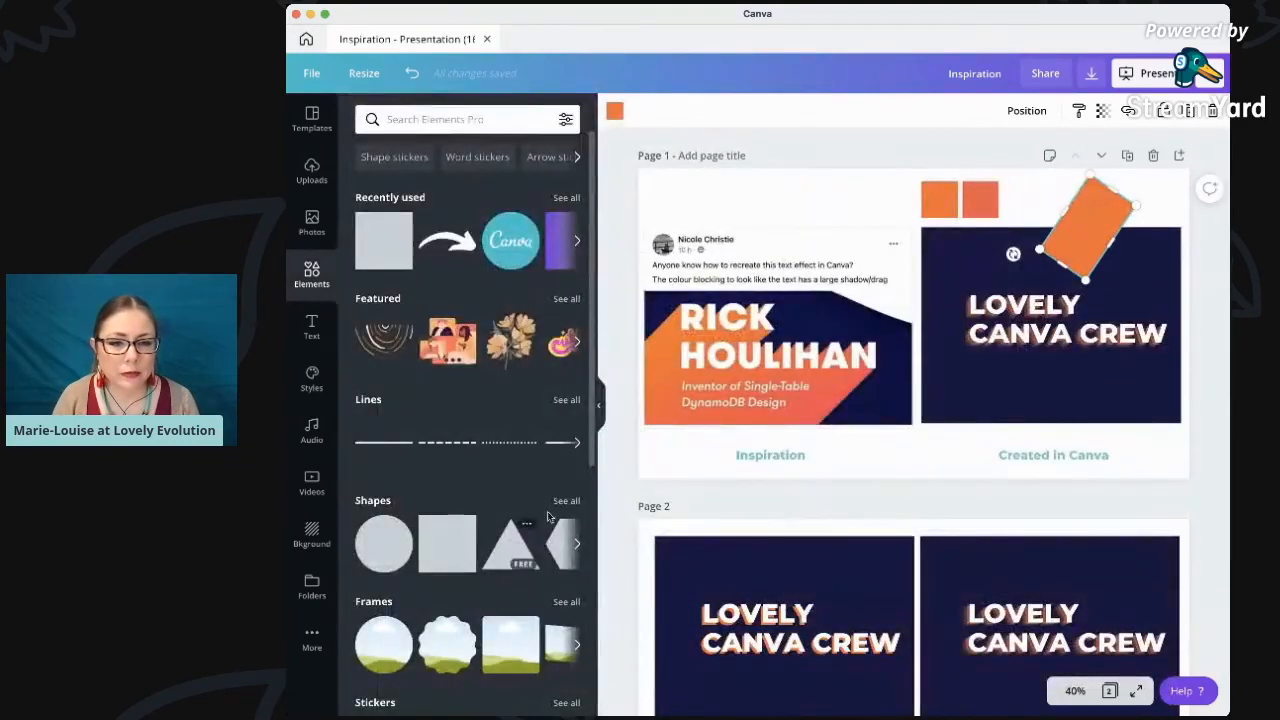
{"action": "left_click", "coordinate": [566, 500]}
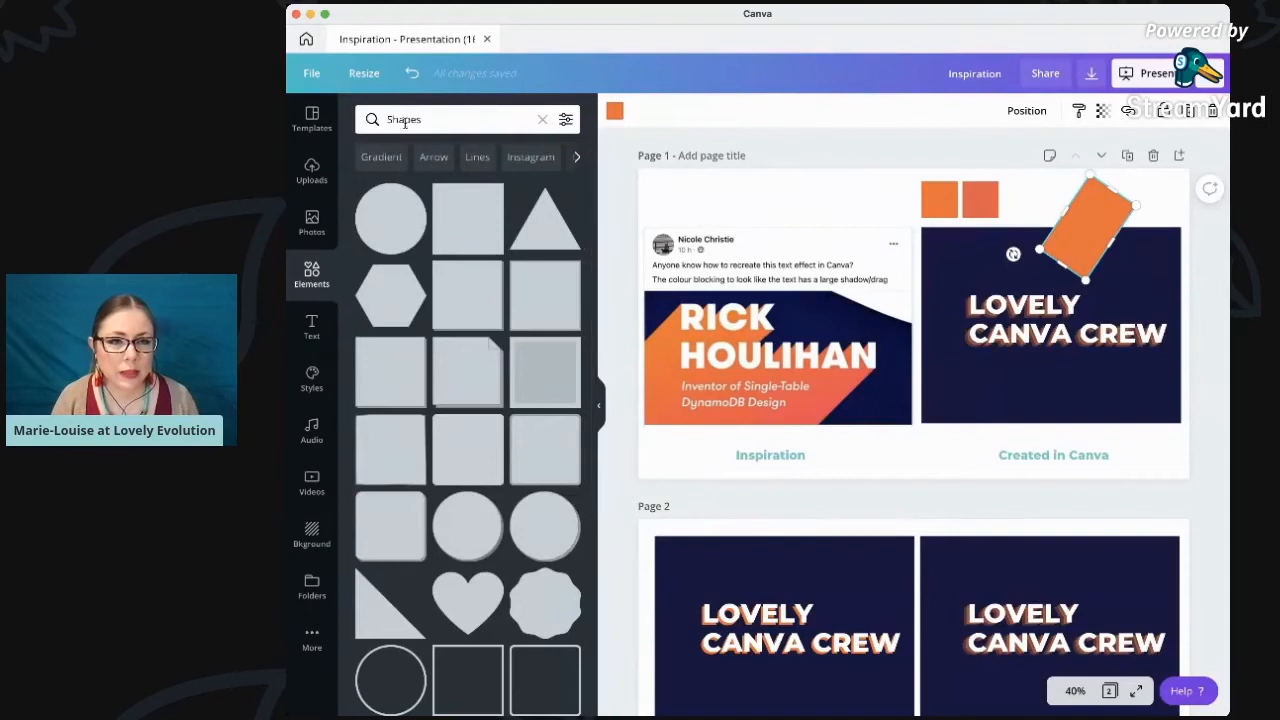
{"action": "left_click", "coordinate": [404, 119]}
{"action": "type", "text": "trian"}
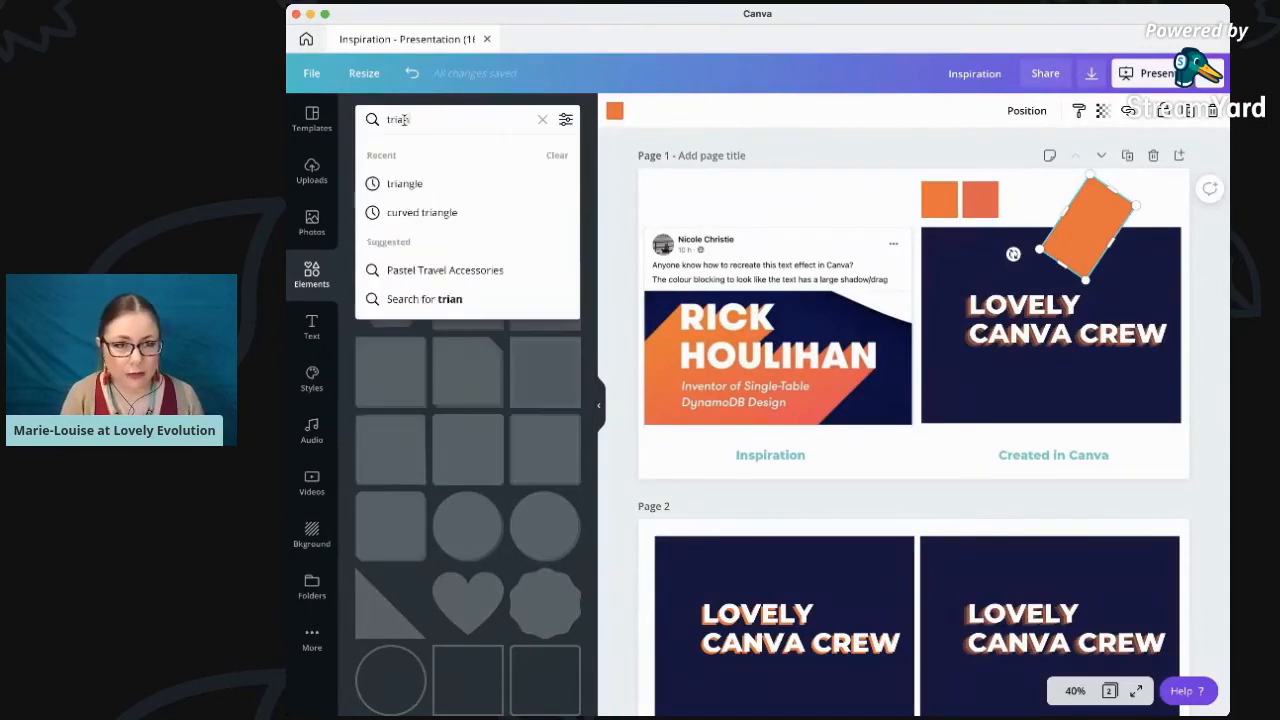
{"action": "type", "text": "gle"}
{"action": "key", "text": "Return"}
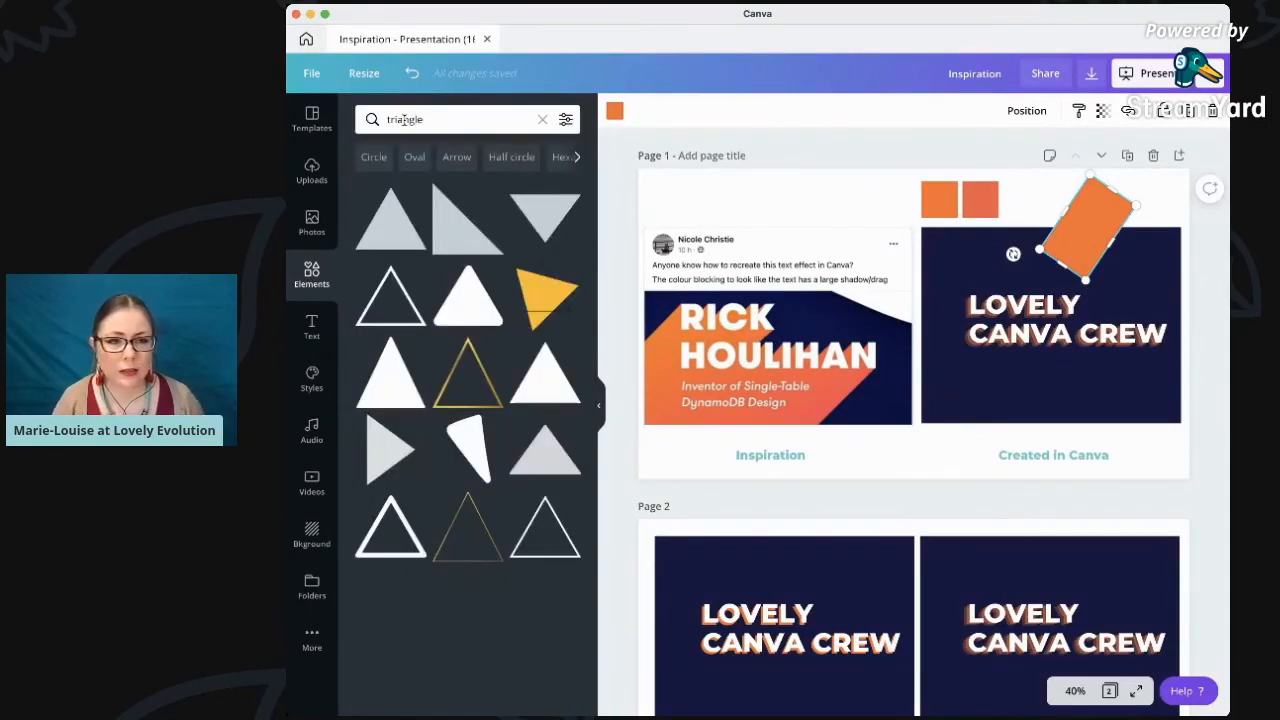
{"action": "left_click", "coordinate": [452, 234]}
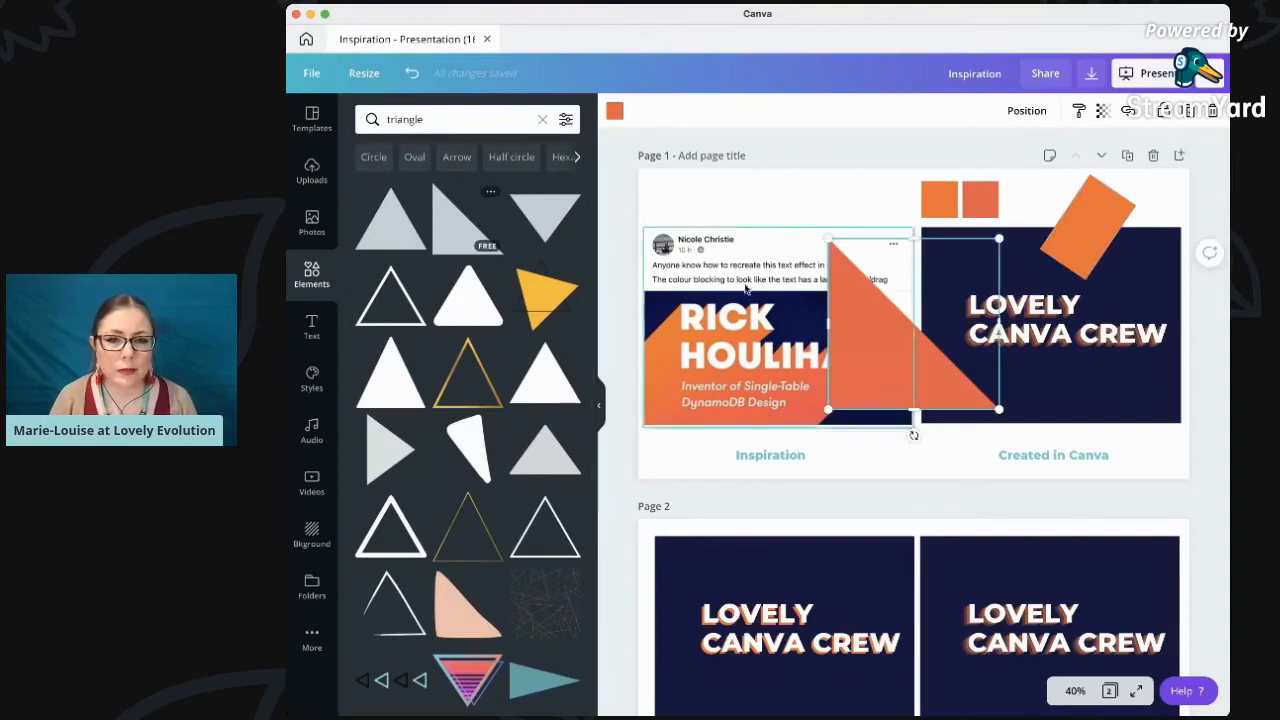
Fill the right-angled triangle with the same orange as the strip
{"action": "left_click", "coordinate": [597, 395]}
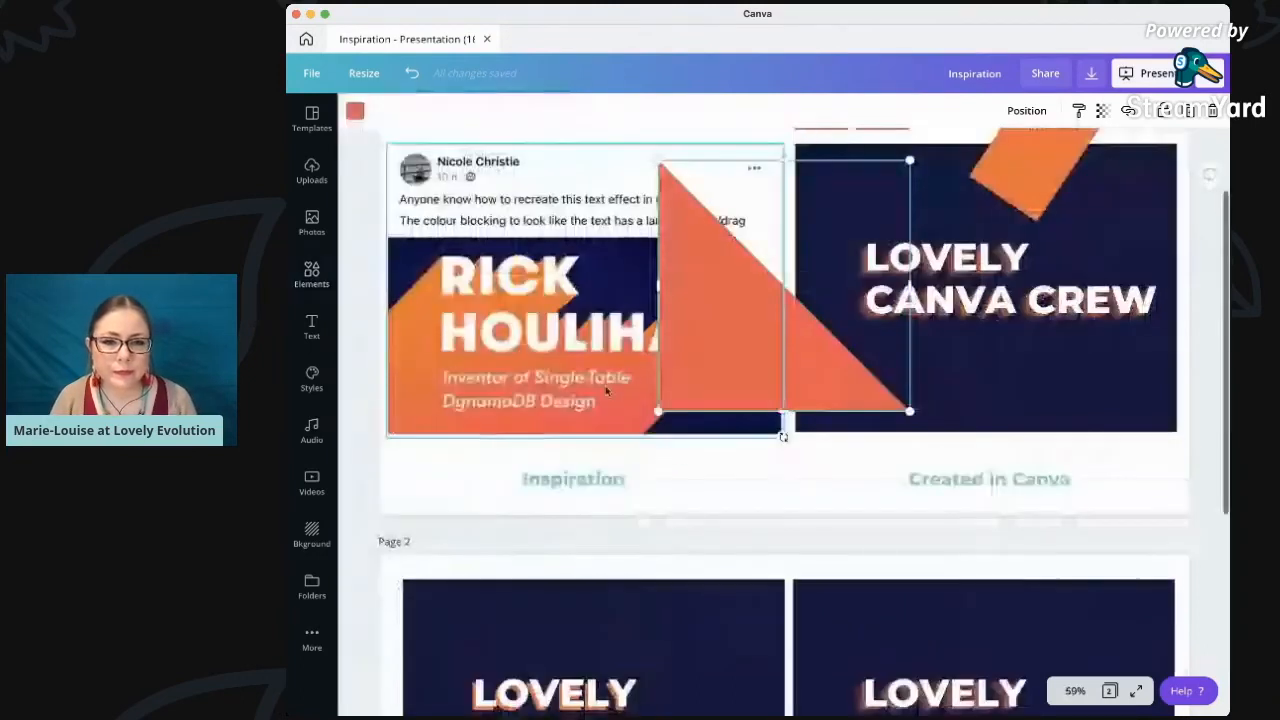
{"action": "left_click", "coordinate": [355, 113]}
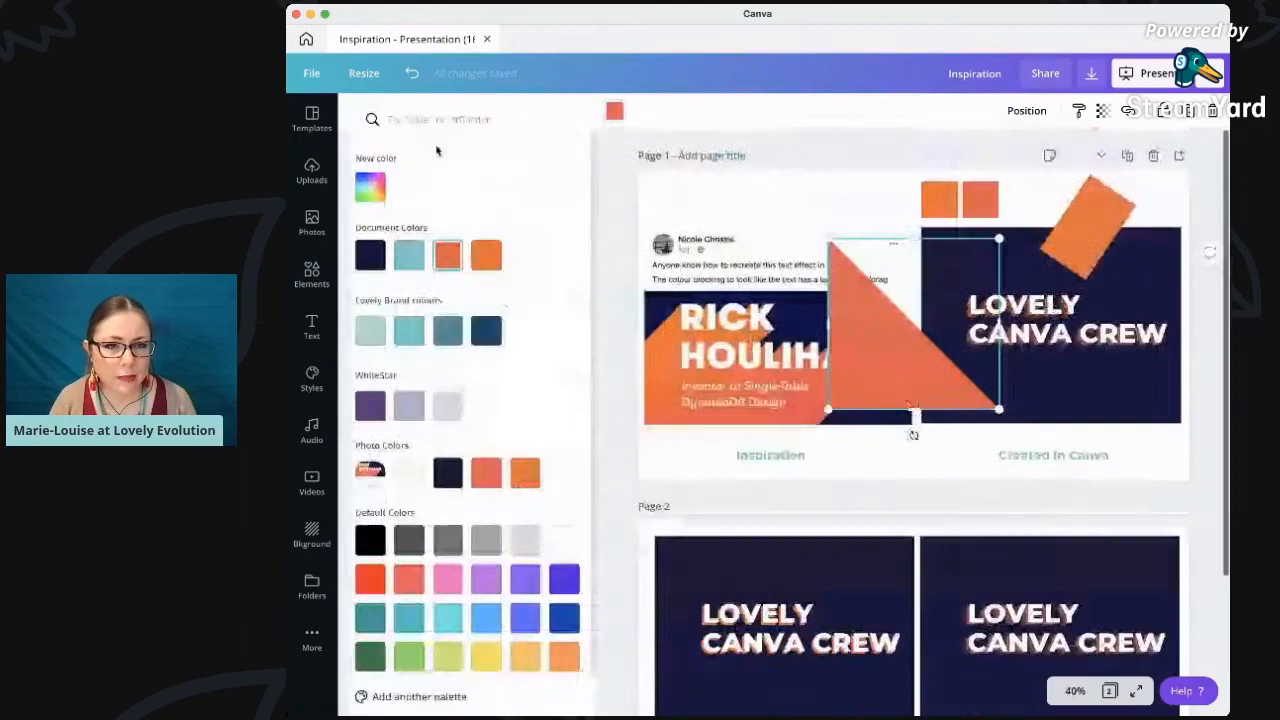
{"action": "left_click", "coordinate": [486, 255]}
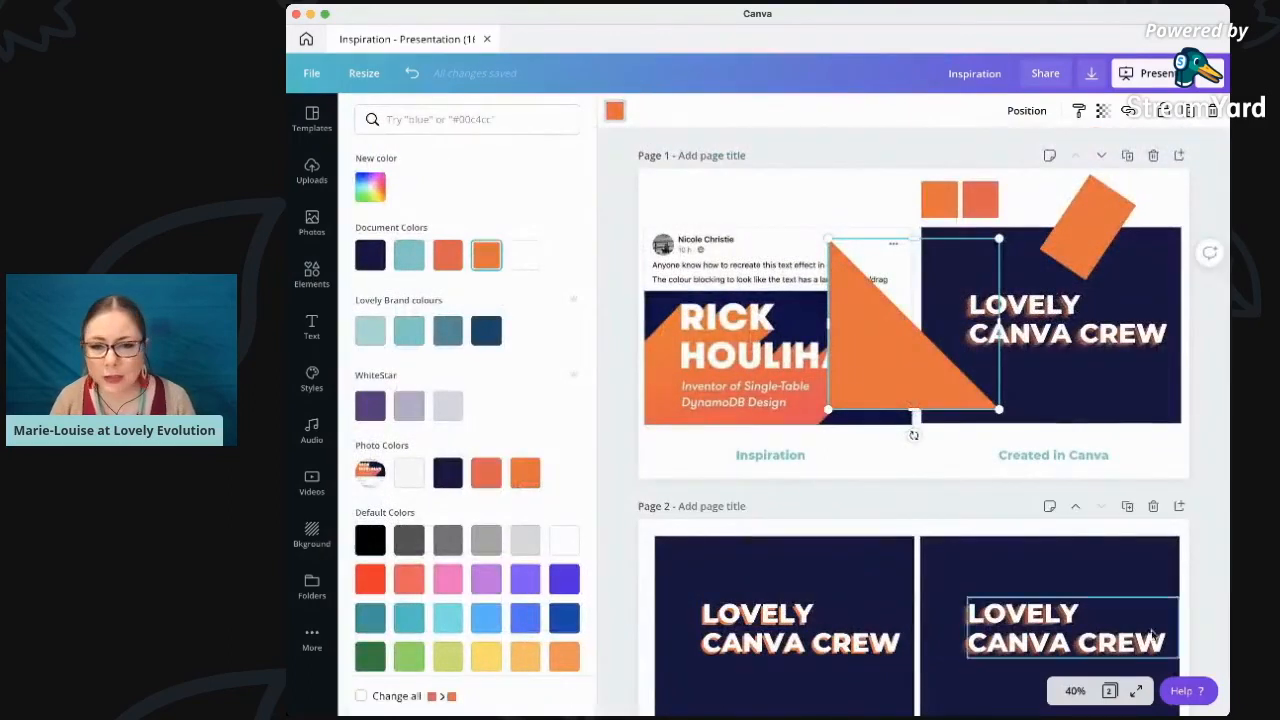
{"action": "left_click", "coordinate": [1074, 691]}
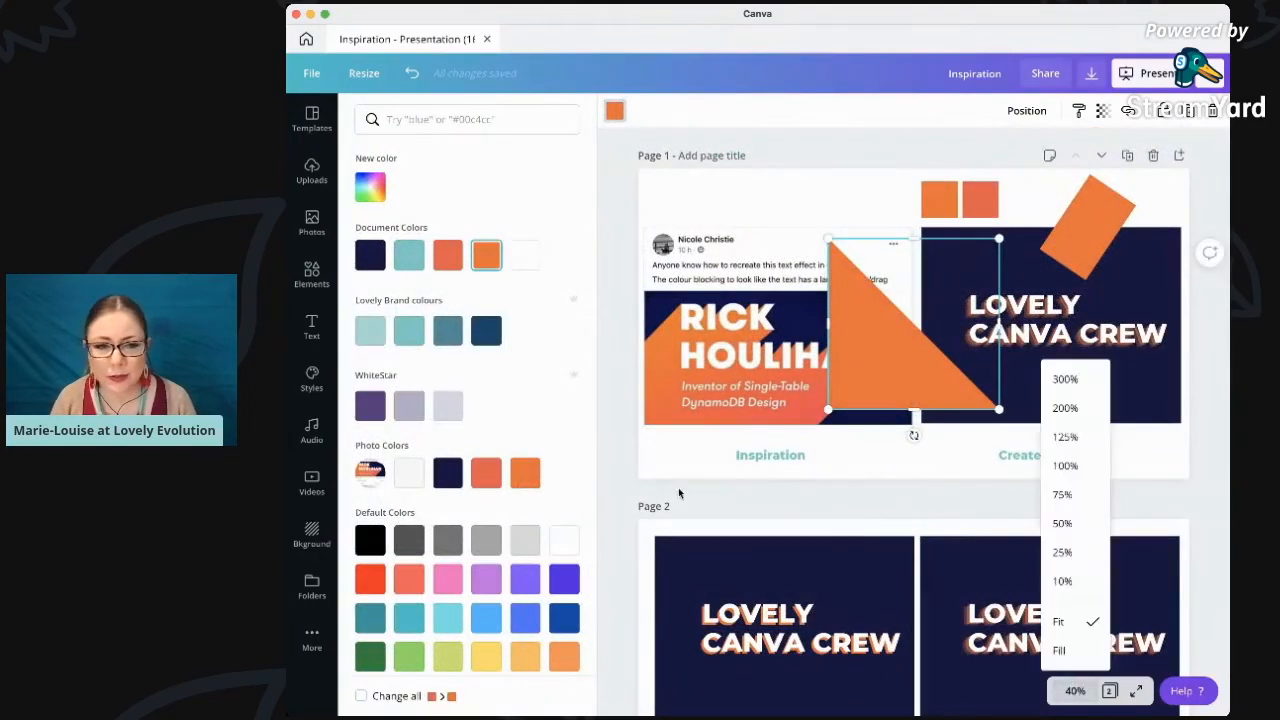
{"action": "left_click", "coordinate": [616, 490]}
Shrink the tilted orange strip so it sits clear above the navy rectangle, beside the colour swatches
{"action": "scroll", "coordinate": [1000, 362], "scroll_direction": "up", "scroll_amount": 2}
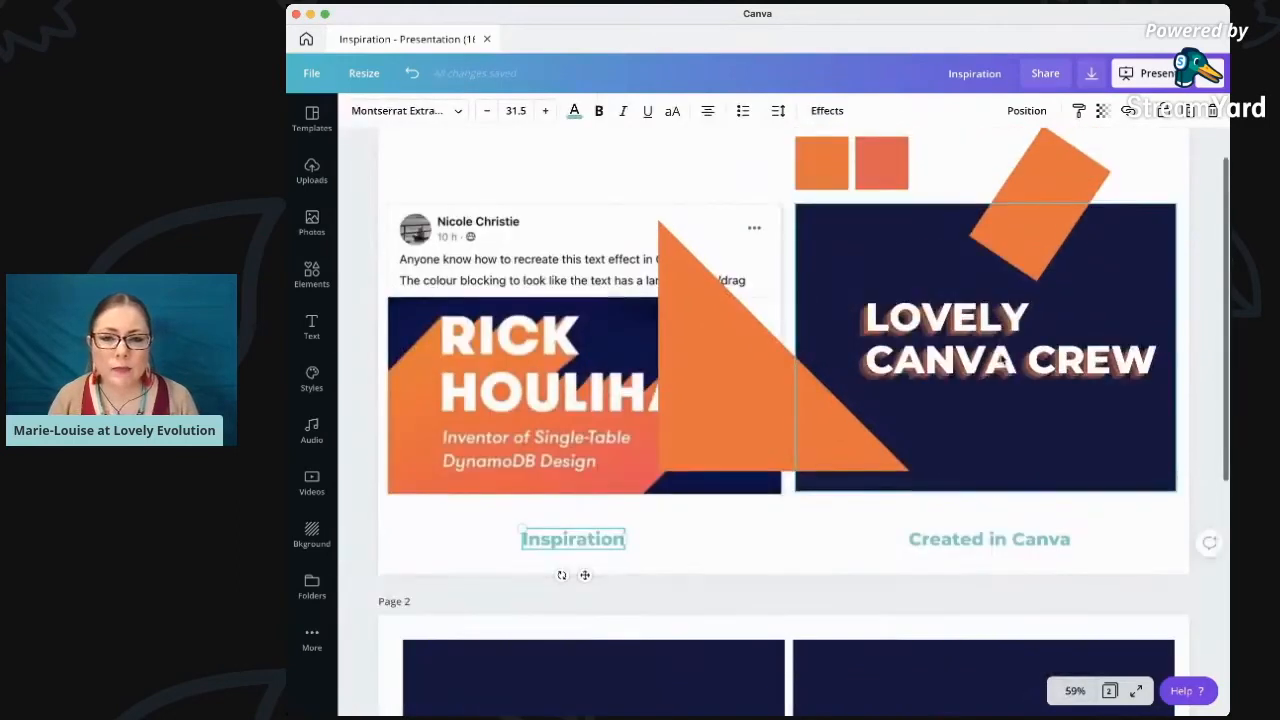
{"action": "left_click", "coordinate": [1038, 328]}
{"action": "left_click_drag", "start_coordinate": [1036, 336], "coordinate": [976, 244]}
Rotate the orange triangle to -90°, shrink it and place its upper tip at the start of LOVELY
{"action": "left_click", "coordinate": [754, 383]}
{"action": "left_click", "coordinate": [356, 111]}
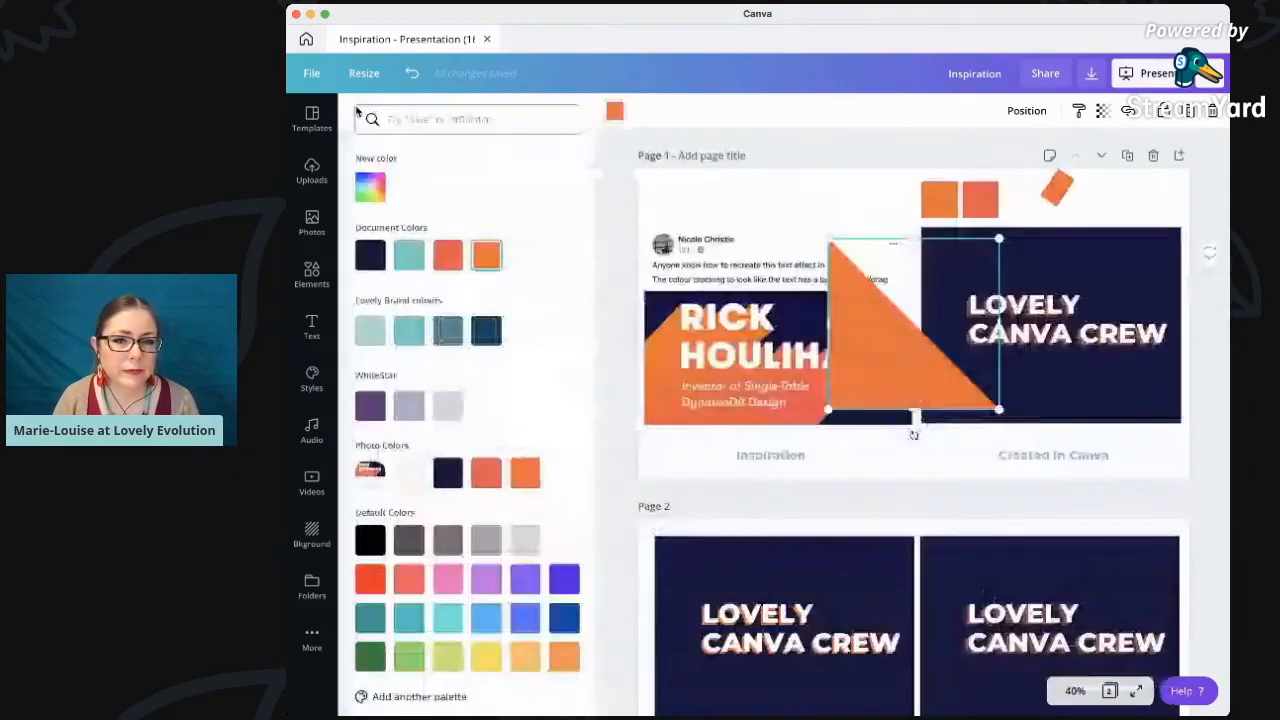
{"action": "scroll", "coordinate": [615, 168], "scroll_direction": "down", "scroll_amount": 2}
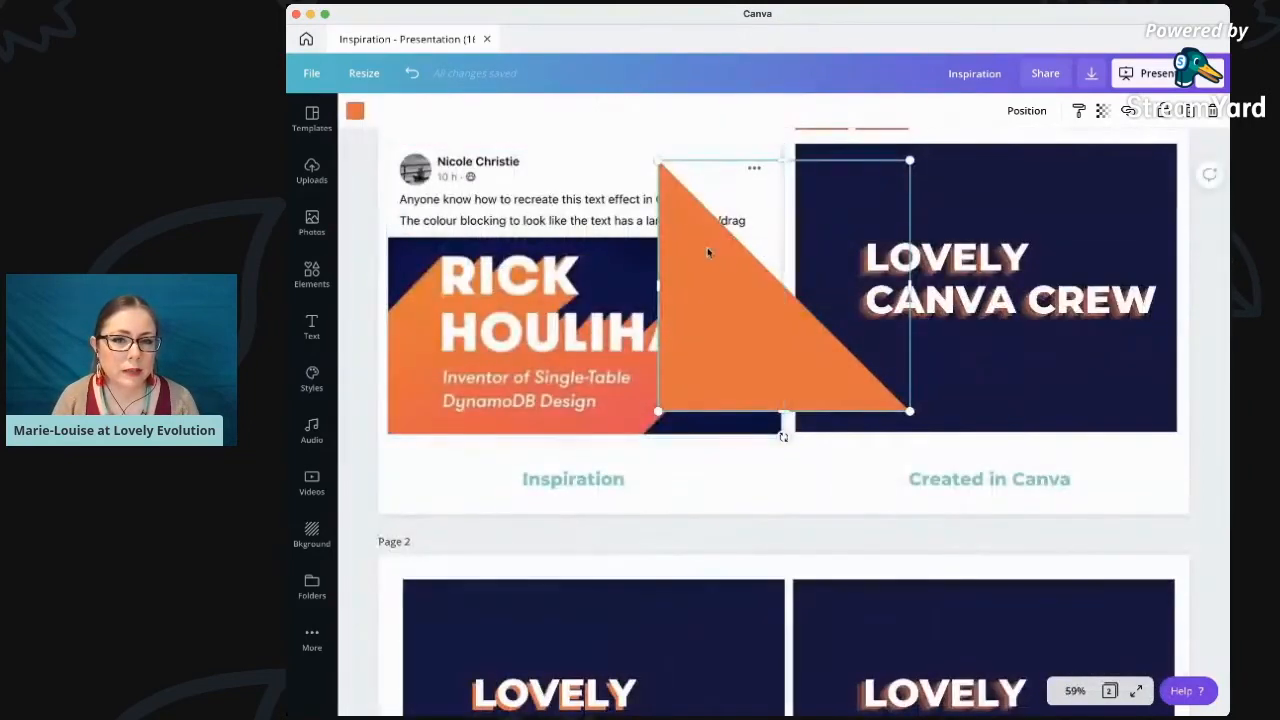
{"action": "scroll", "coordinate": [757, 271], "scroll_direction": "up", "scroll_amount": 1}
{"action": "scroll", "coordinate": [770, 291], "scroll_direction": "up", "scroll_amount": 1}
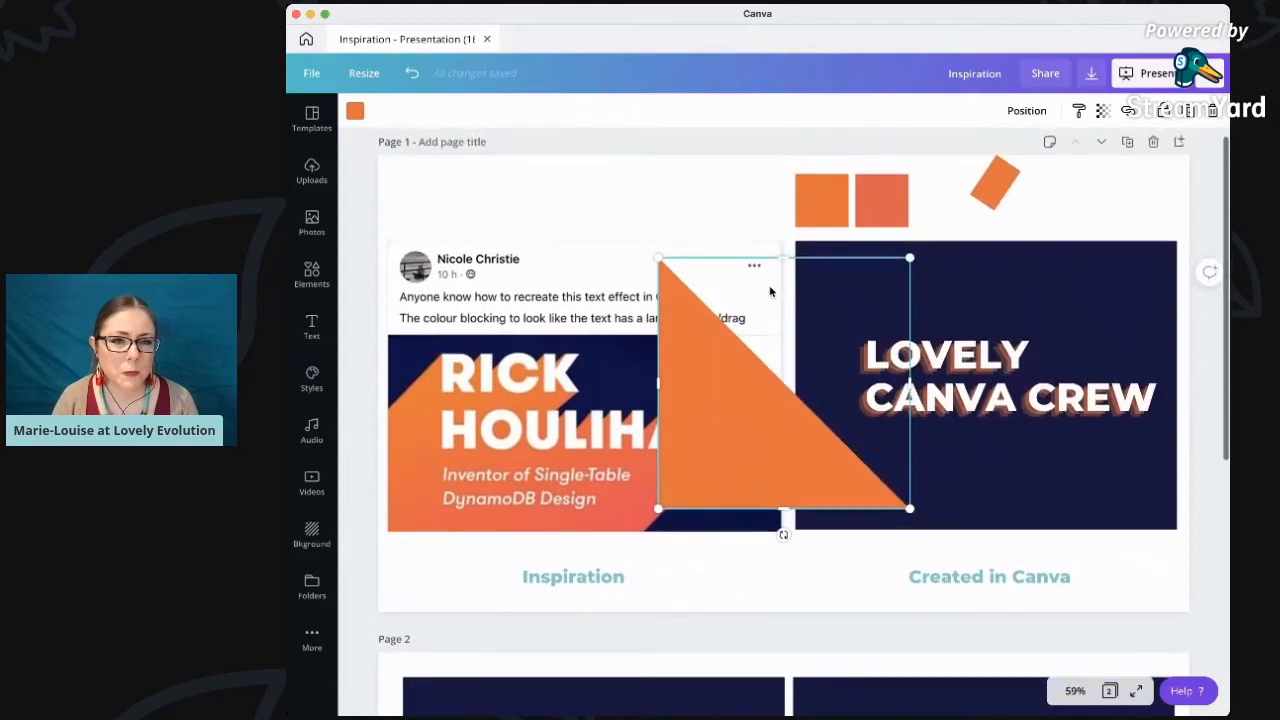
{"action": "scroll", "coordinate": [642, 229], "scroll_direction": "up", "scroll_amount": 1}
{"action": "left_click_drag", "start_coordinate": [784, 548], "coordinate": [842, 396]}
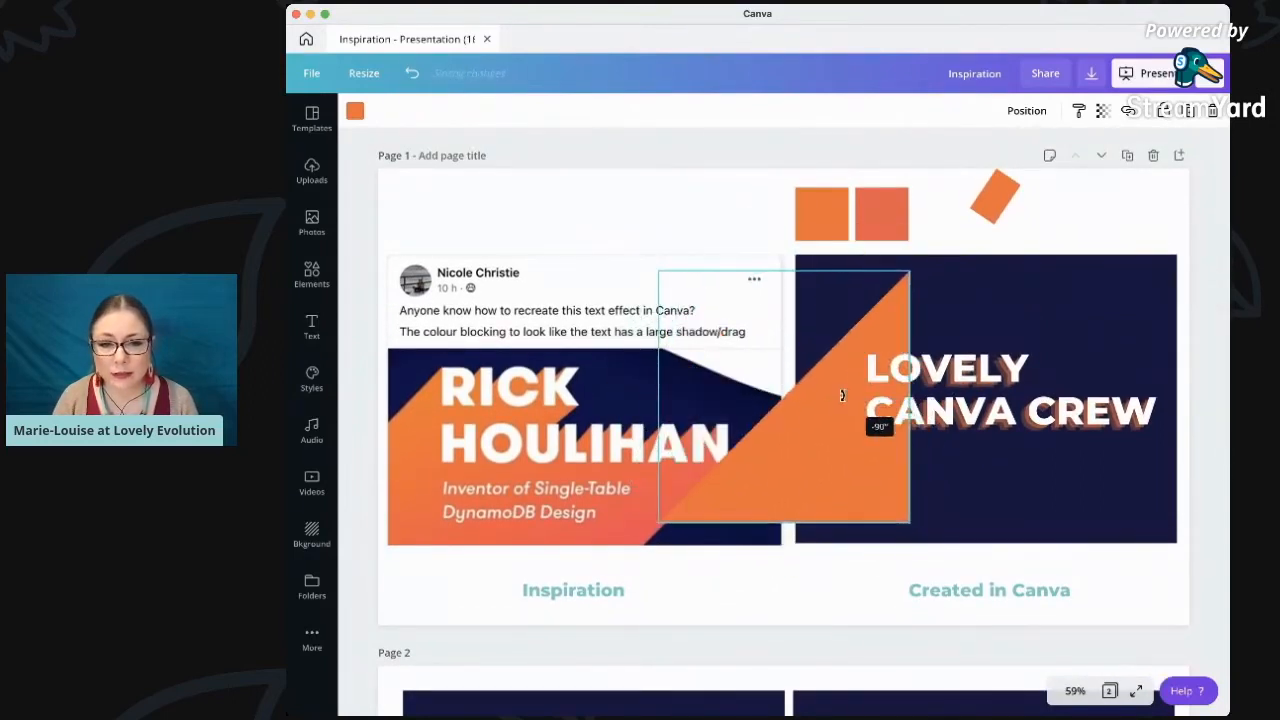
{"action": "left_click_drag", "start_coordinate": [658, 522], "coordinate": [801, 381]}
{"action": "left_click_drag", "start_coordinate": [897, 290], "coordinate": [854, 387]}
Fit the triangle between the navy rectangle's left edge and the upper-left corner of the L in LOVELY
{"action": "left_click", "coordinate": [1075, 691]}
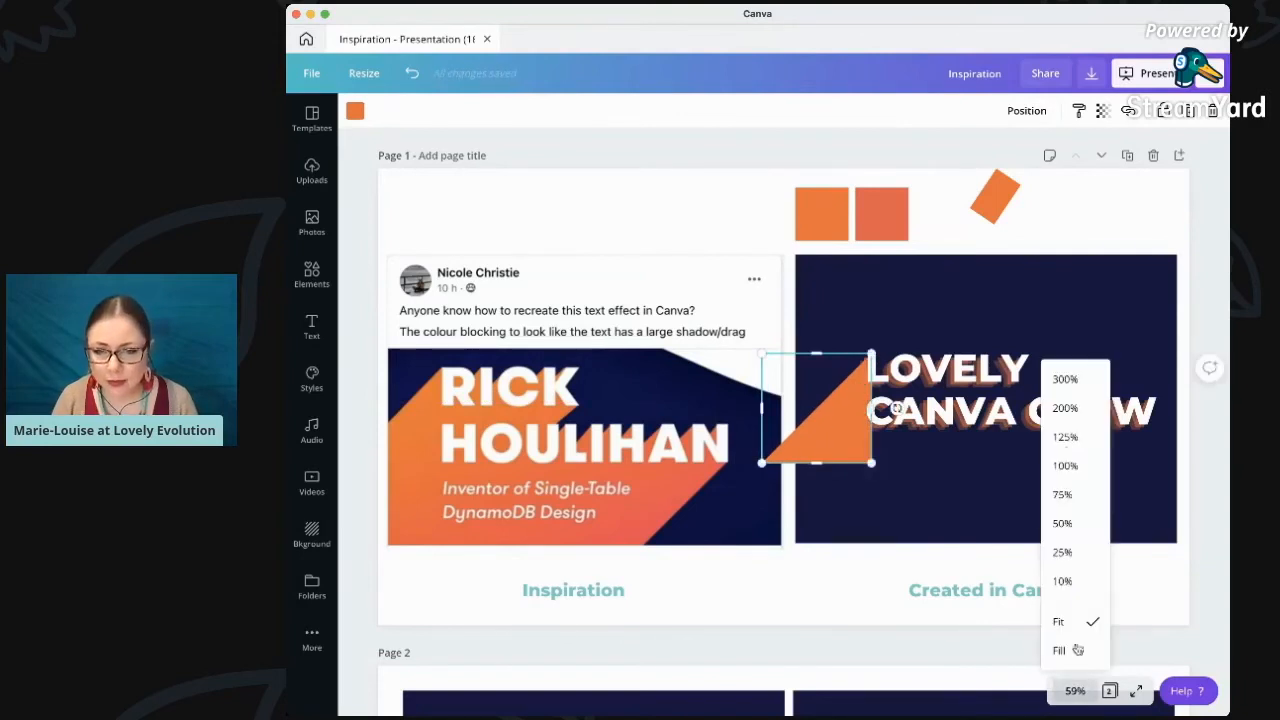
{"action": "left_click", "coordinate": [1065, 408]}
{"action": "left_click_drag", "start_coordinate": [1016, 419], "coordinate": [1009, 421]}
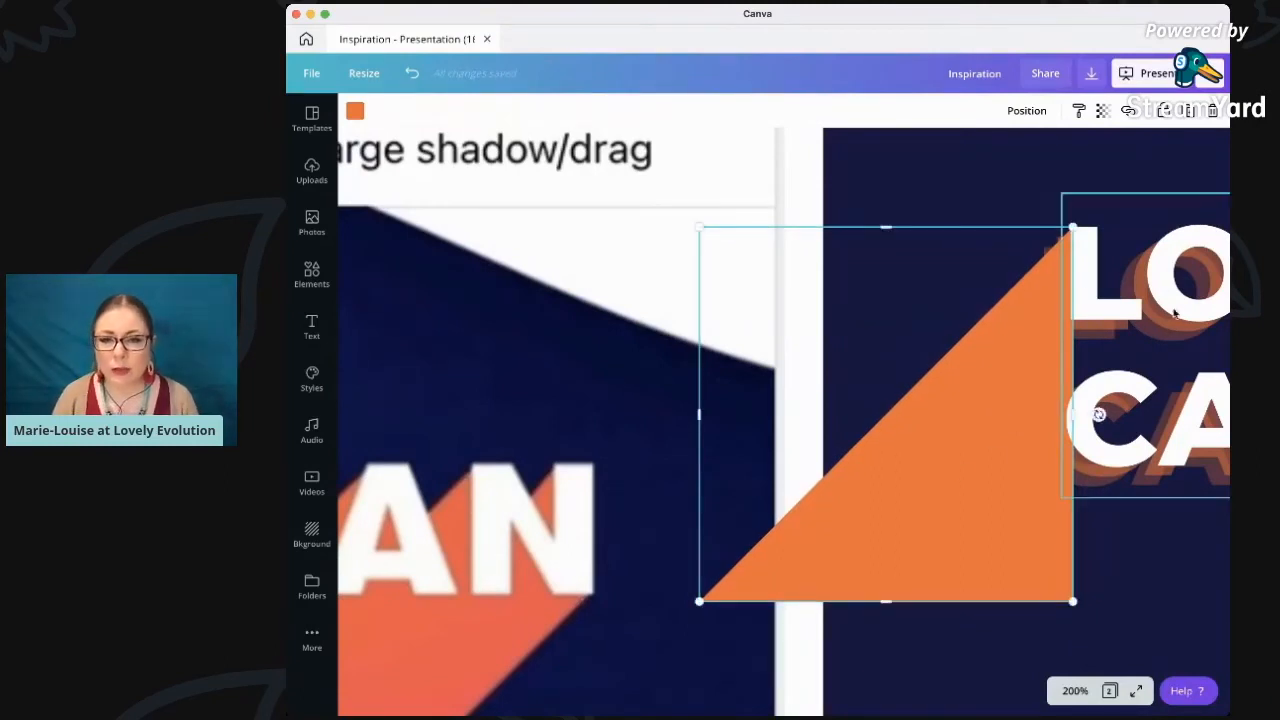
{"action": "left_click", "coordinate": [1090, 430]}
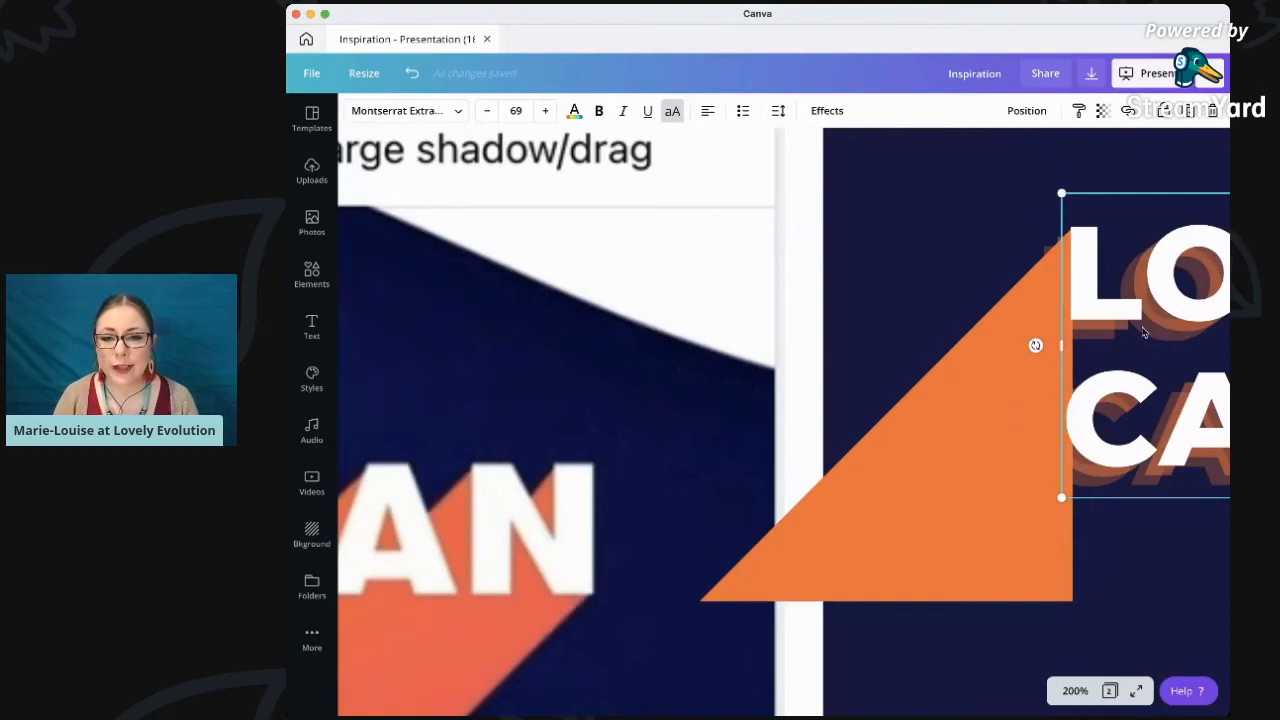
{"action": "left_click", "coordinate": [729, 598]}
{"action": "left_click_drag", "start_coordinate": [701, 601], "coordinate": [826, 478]}
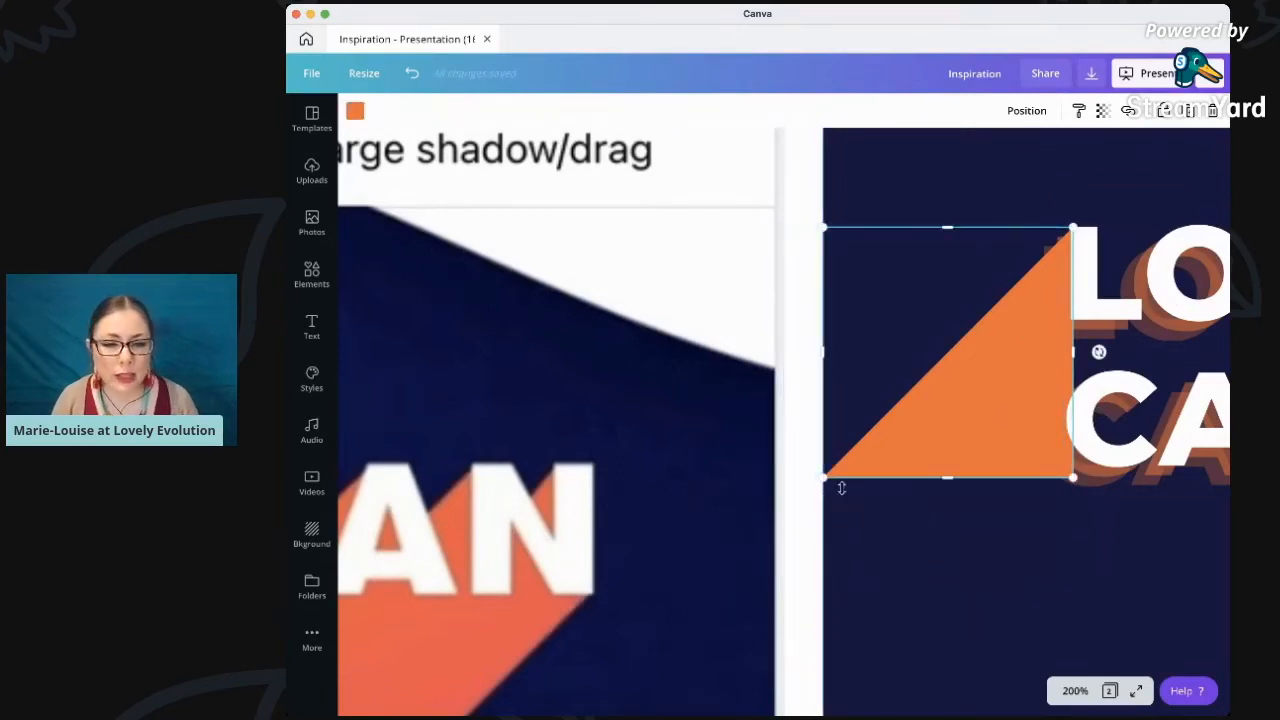
Duplicate the orange triangle and place the copy with its tip against the O of LOVELY
{"action": "left_click_drag", "start_coordinate": [912, 463], "coordinate": [940, 488]}
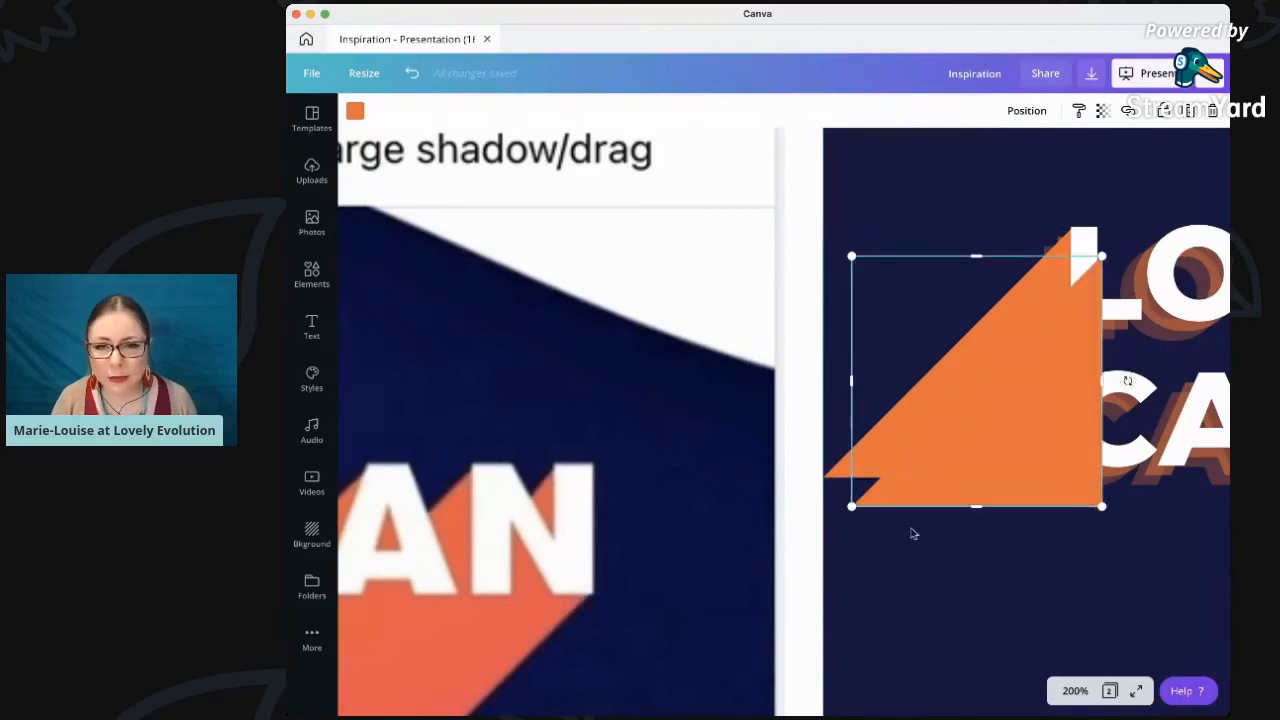
{"action": "scroll", "coordinate": [913, 533], "scroll_direction": "right", "scroll_amount": 6}
{"action": "left_click_drag", "start_coordinate": [766, 419], "coordinate": [822, 406]}
Nudge the triangles at the L and O slightly upward to meet the letters
{"action": "left_click", "coordinate": [1075, 690]}
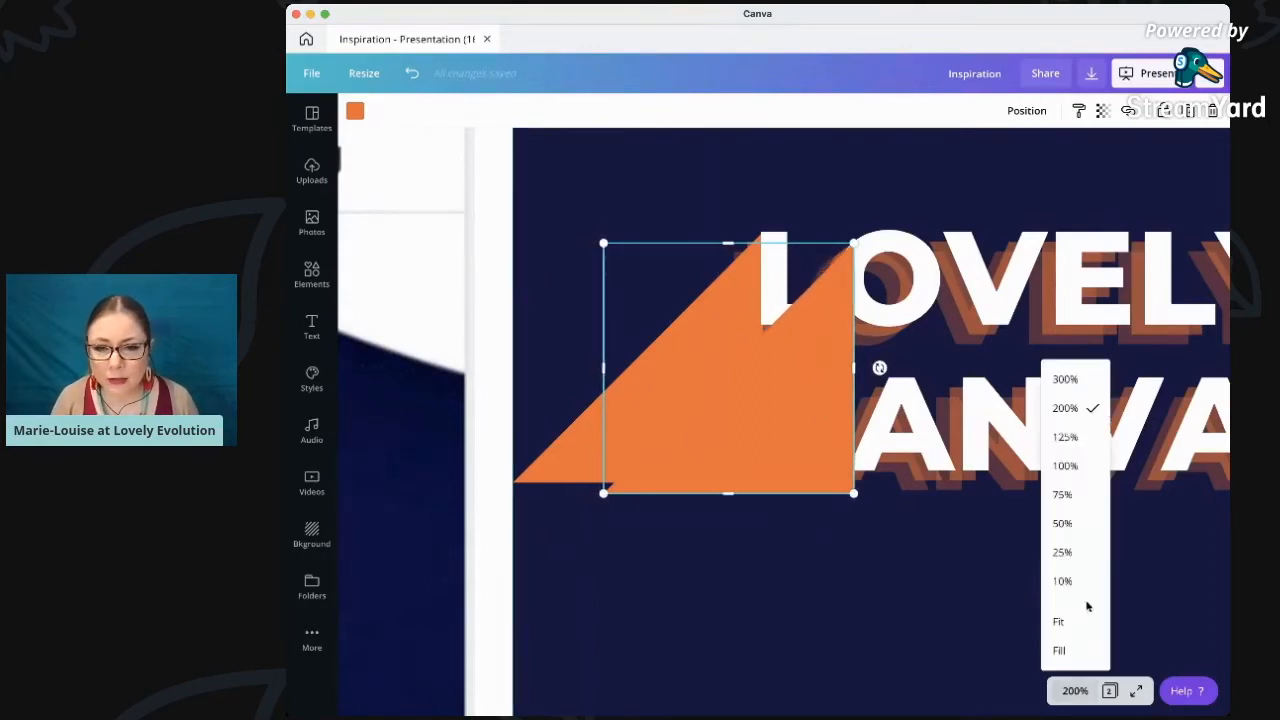
{"action": "left_click", "coordinate": [1068, 388]}
{"action": "scroll", "coordinate": [866, 397], "scroll_direction": "up", "scroll_amount": 1}
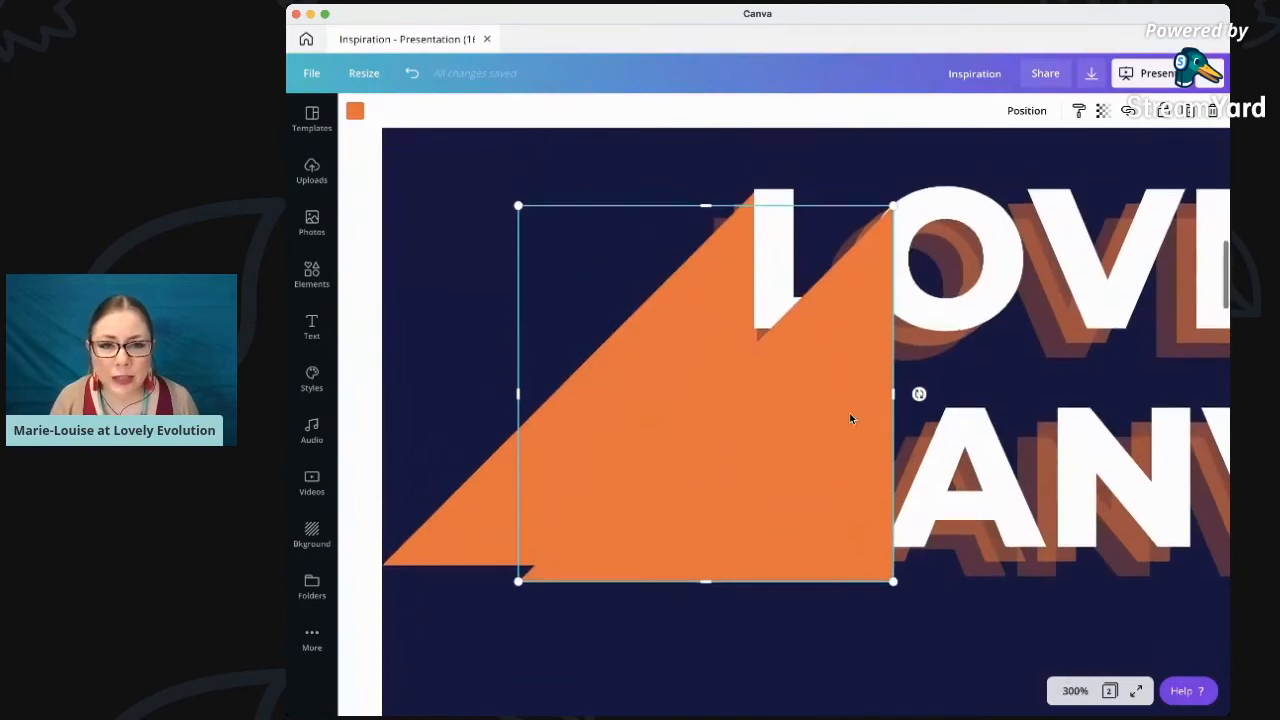
{"action": "left_click_drag", "start_coordinate": [567, 420], "coordinate": [431, 404]}
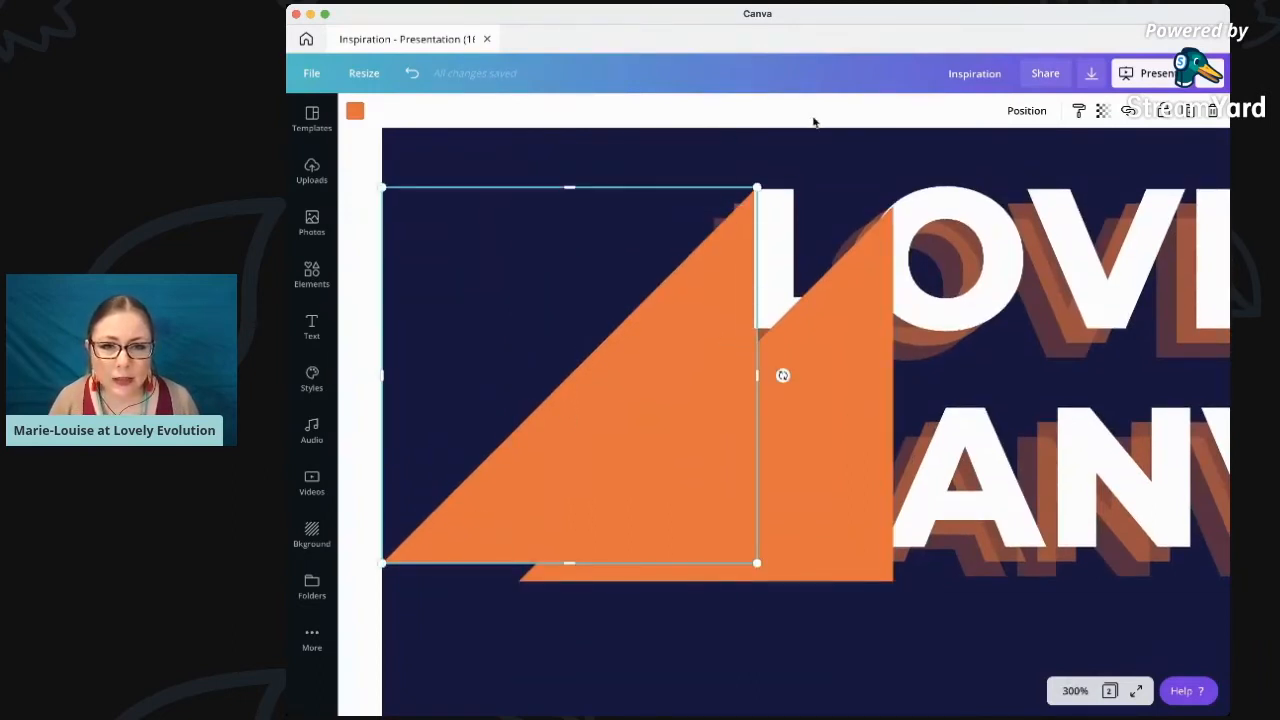
{"action": "left_click", "coordinate": [514, 163]}
{"action": "left_click", "coordinate": [851, 306]}
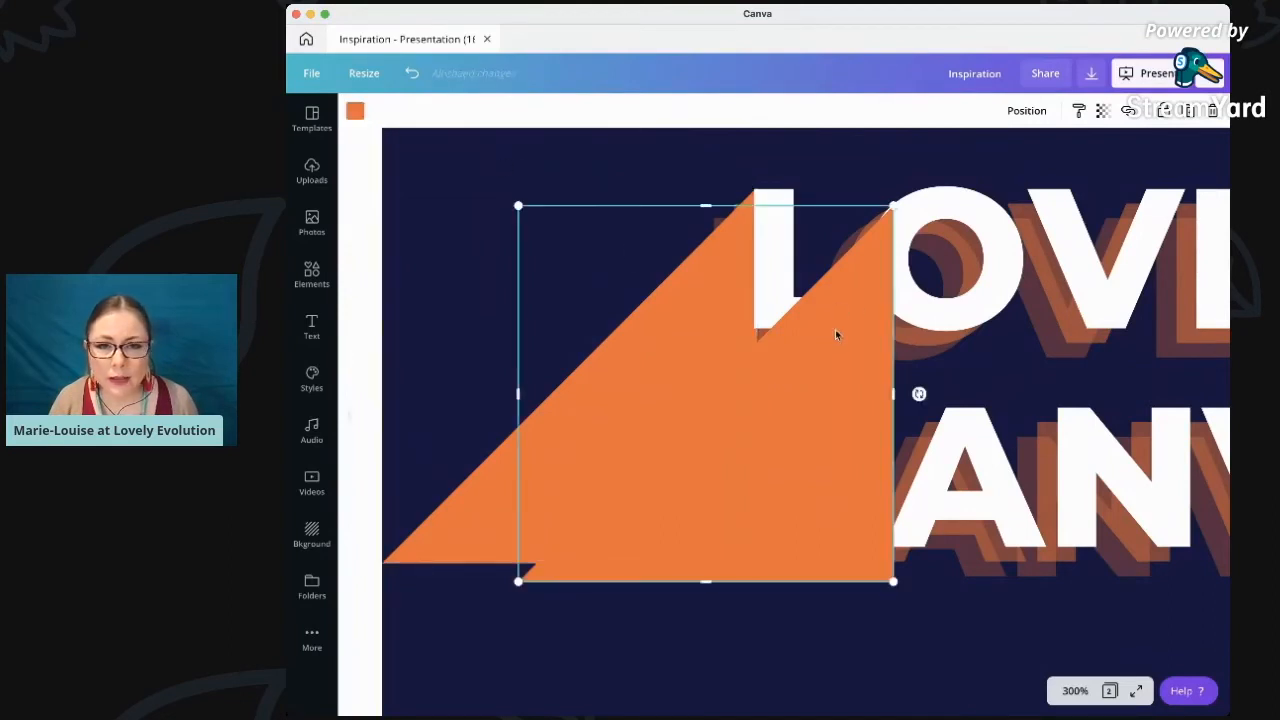
{"action": "left_click", "coordinate": [849, 361]}
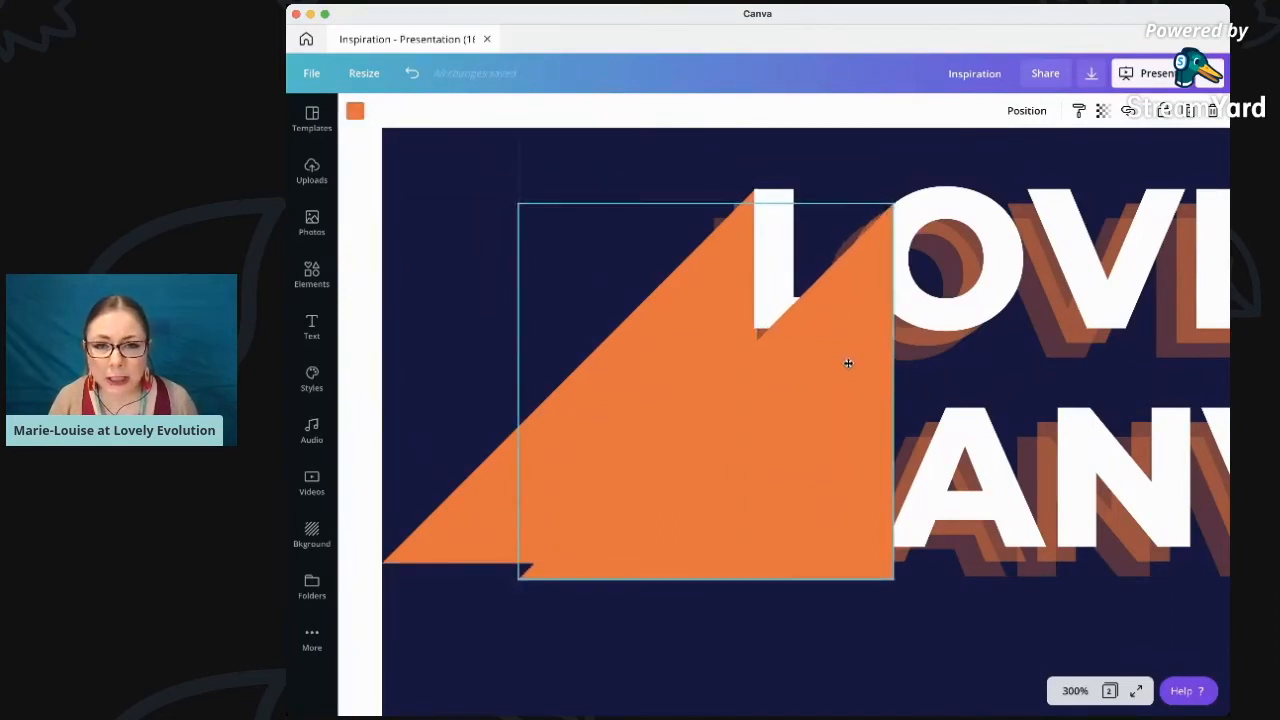
Duplicate the triangle twice more, placing the copies' tips at the upper-left corners of the V and the E
{"action": "key", "text": "super+d"}
{"action": "left_click_drag", "start_coordinate": [803, 443], "coordinate": [909, 391]}
{"action": "scroll", "coordinate": [743, 420], "scroll_direction": "right", "scroll_amount": 3}
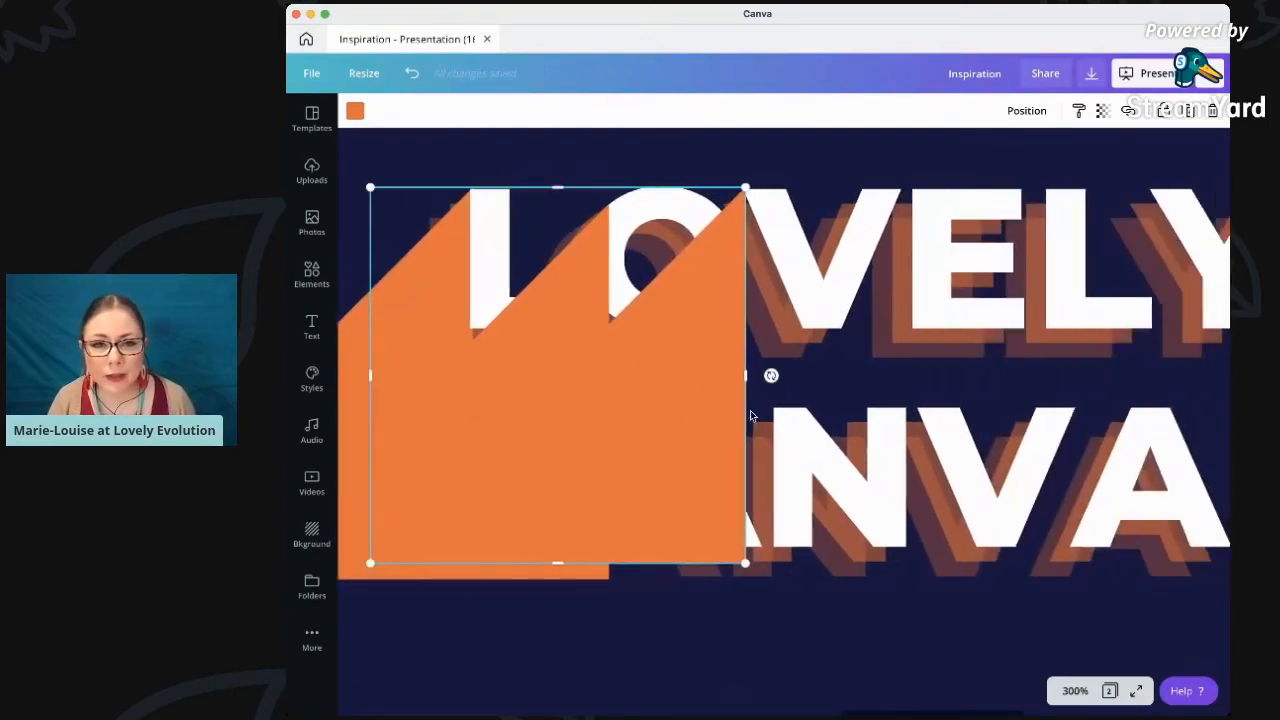
{"action": "left_click_drag", "start_coordinate": [750, 412], "coordinate": [874, 397]}
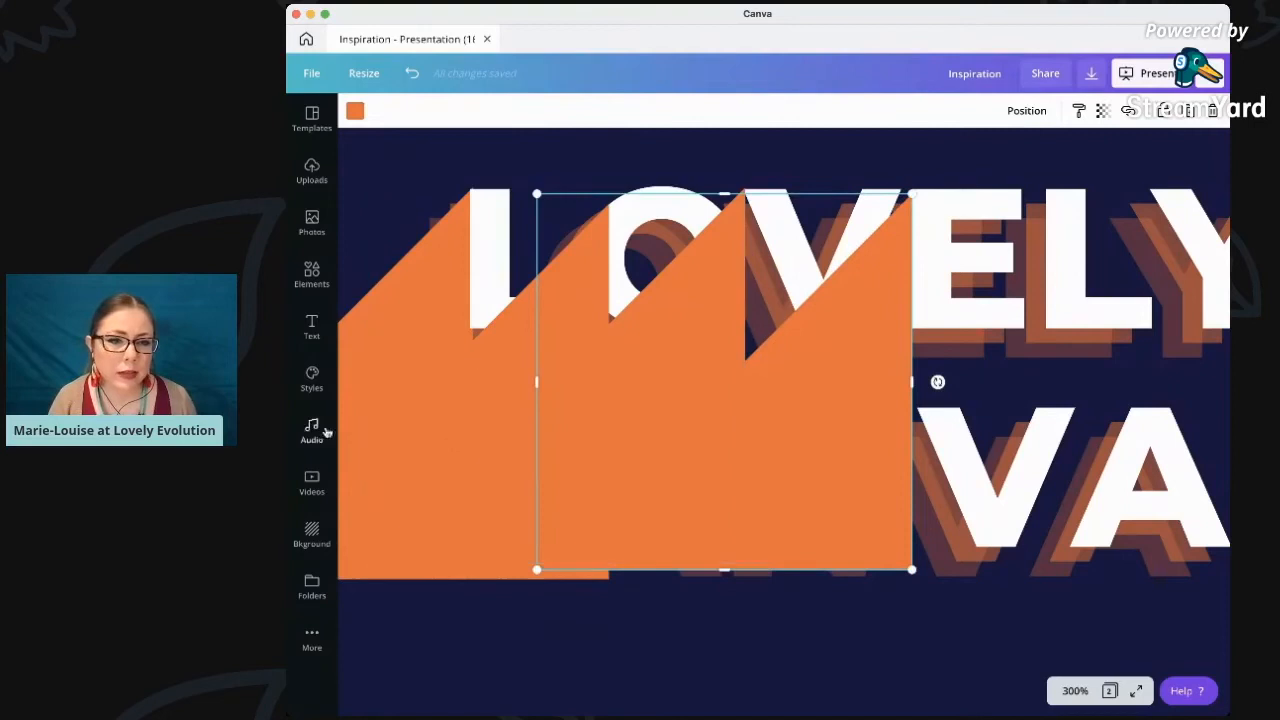
Top-align the triangle at the E with the first triangle at the L
{"action": "left_click", "coordinate": [583, 266], "text": "shift"}
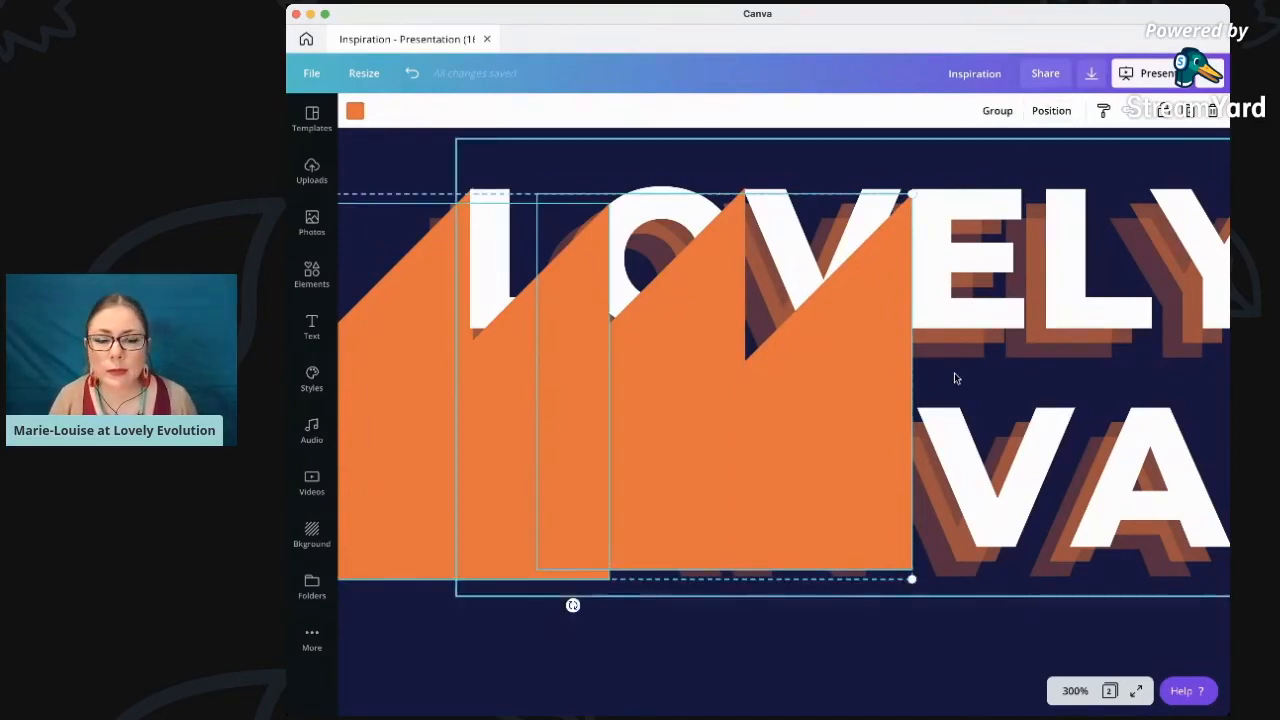
{"action": "scroll", "coordinate": [954, 374], "scroll_direction": "left", "scroll_amount": 3}
{"action": "left_click", "coordinate": [531, 174]}
{"action": "left_click", "coordinate": [345, 487]}
{"action": "left_click", "coordinate": [956, 440], "text": "shift"}
{"action": "left_click", "coordinate": [1055, 111]}
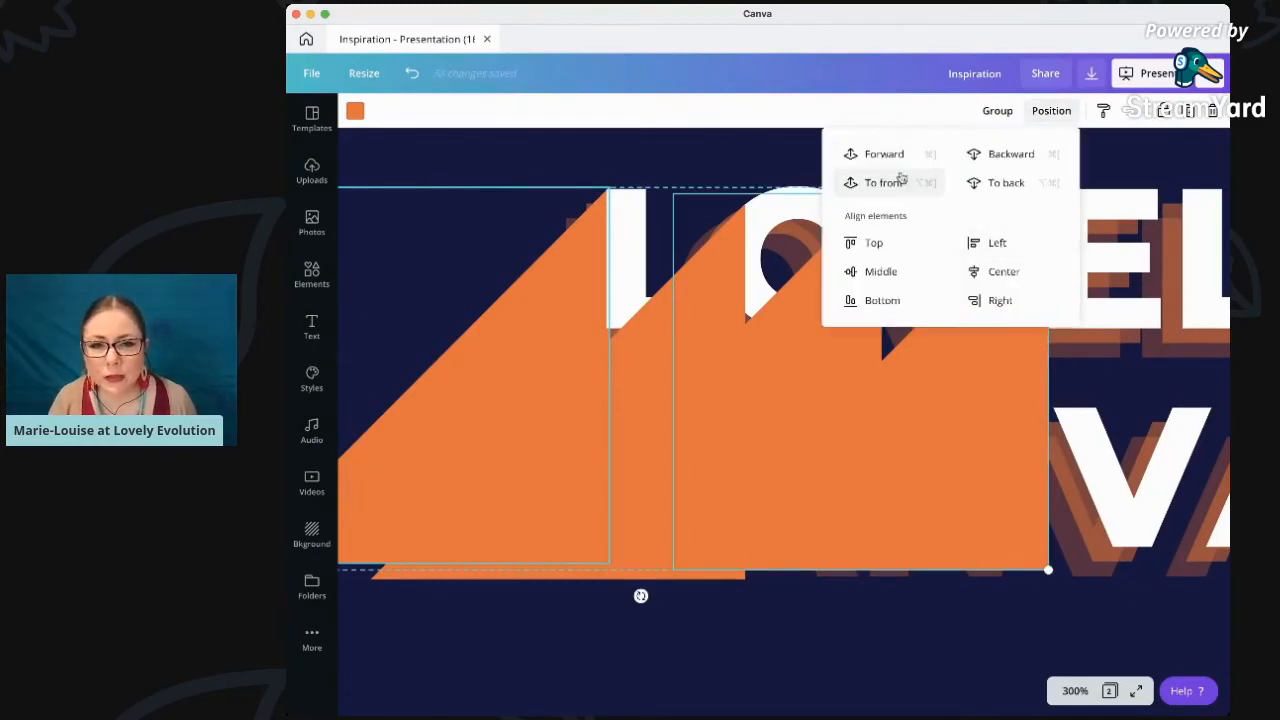
{"action": "left_click", "coordinate": [873, 243]}
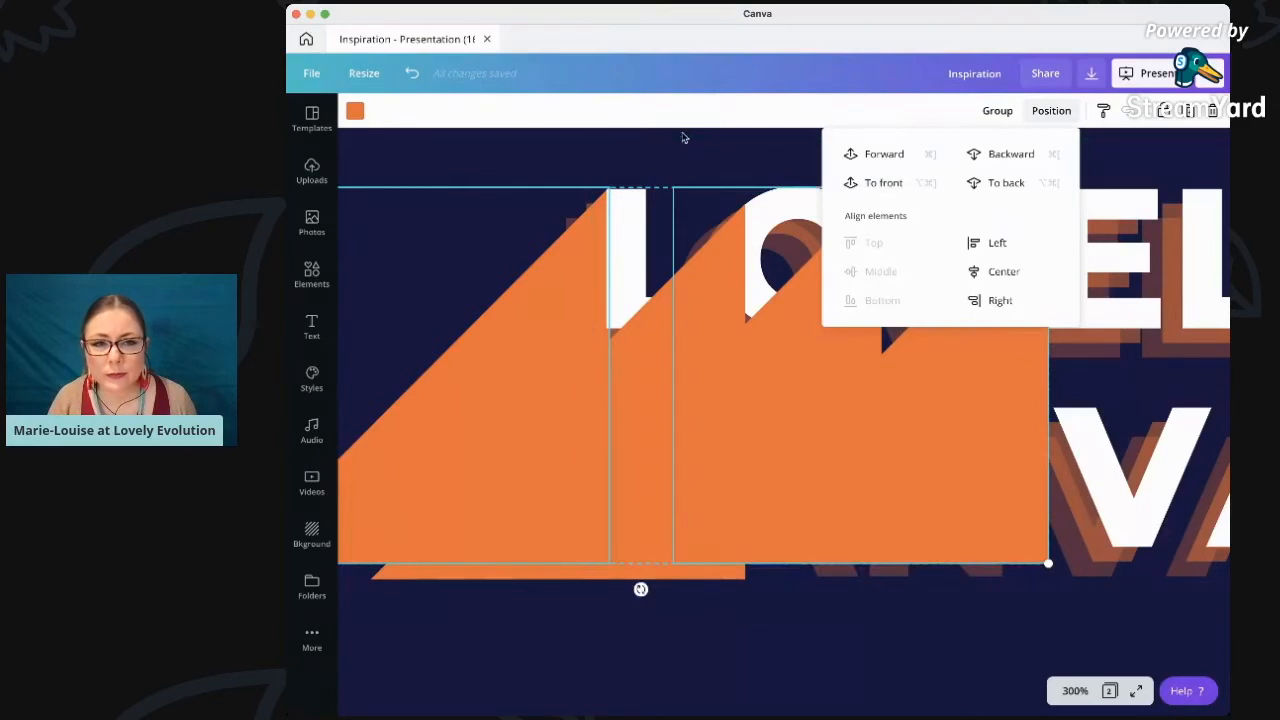
{"action": "left_click", "coordinate": [572, 154]}
Add two more triangle copies, with their tips at the upper-left corners of the second L and the Y in LOVELY
{"action": "scroll", "coordinate": [943, 378], "scroll_direction": "right", "scroll_amount": 5}
{"action": "left_click", "coordinate": [866, 393]}
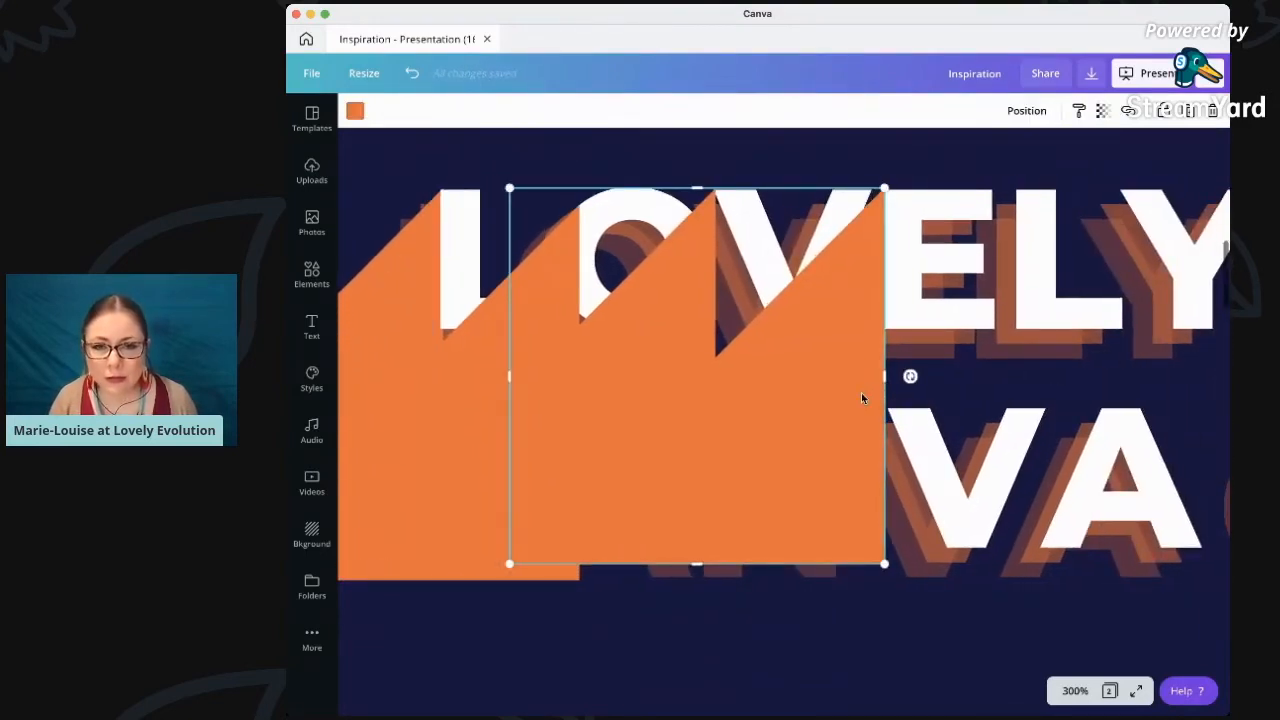
{"action": "left_click", "coordinate": [475, 341], "text": "shift"}
{"action": "left_click", "coordinate": [638, 360]}
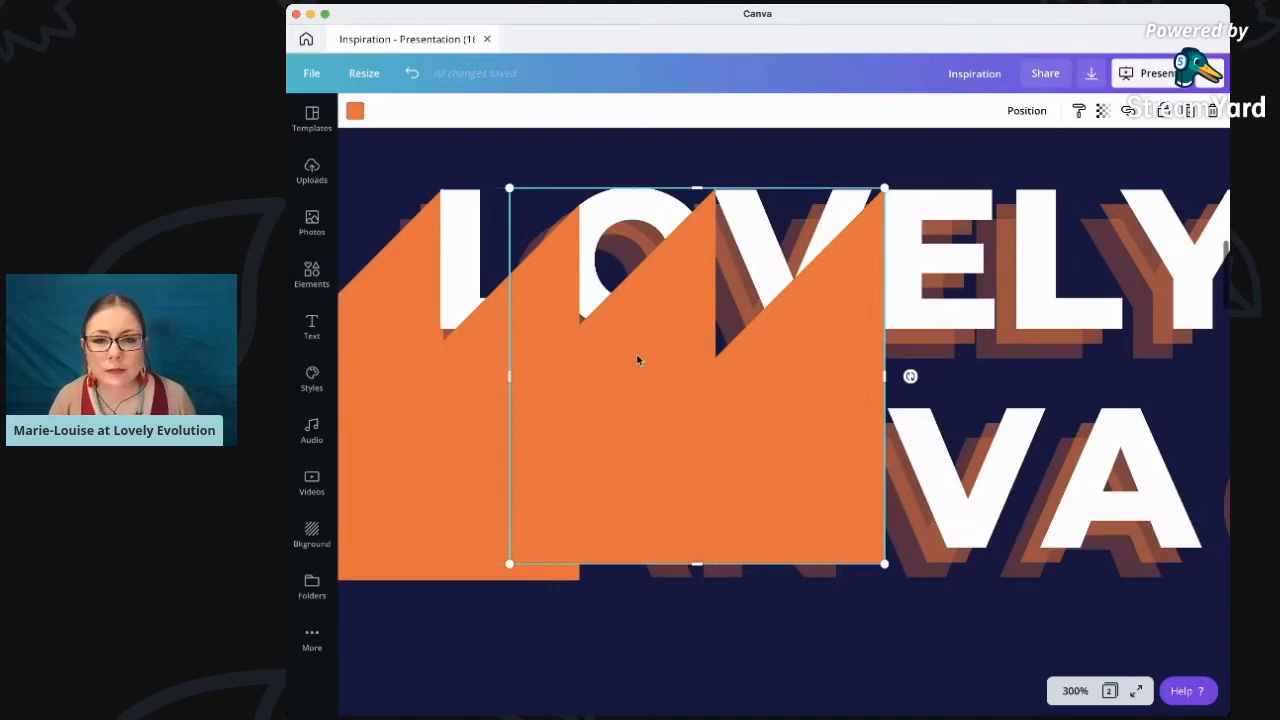
{"action": "left_click_drag", "start_coordinate": [792, 387], "coordinate": [933, 396]}
{"action": "key", "text": "super+v"}
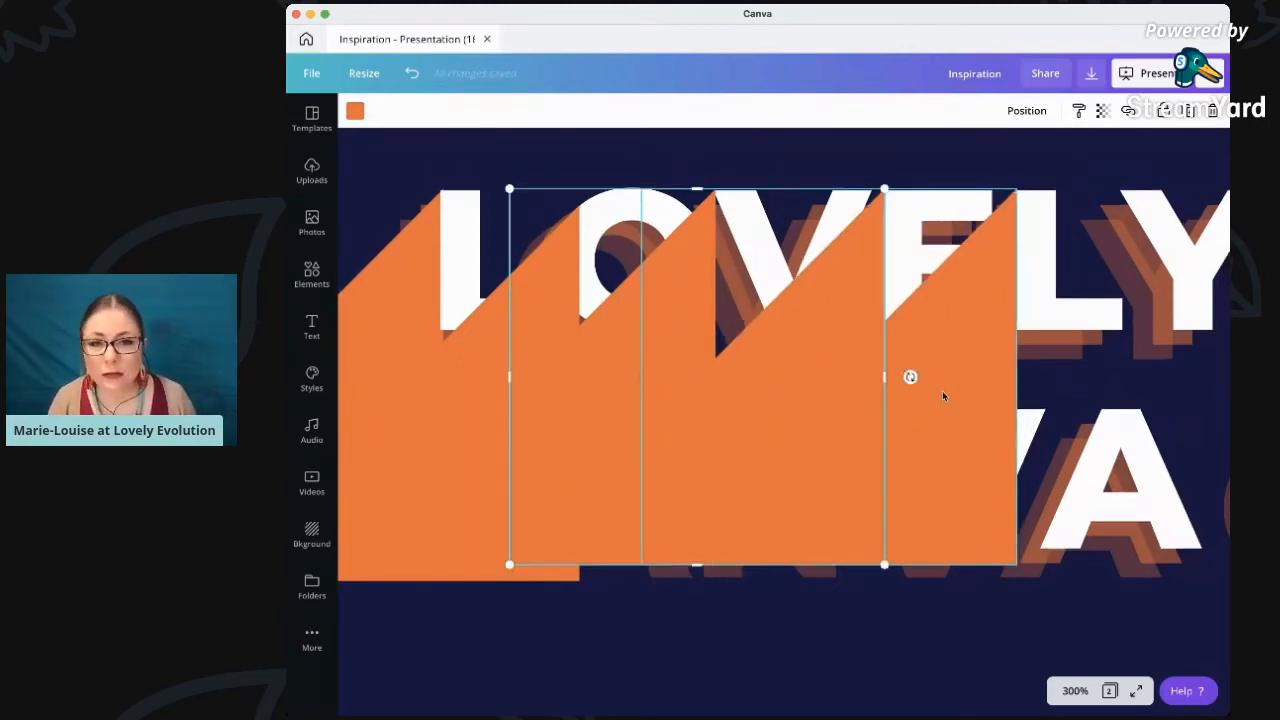
{"action": "scroll", "coordinate": [928, 417], "scroll_direction": "right", "scroll_amount": 3}
{"action": "scroll", "coordinate": [928, 417], "scroll_direction": "right", "scroll_amount": 1}
{"action": "left_click_drag", "start_coordinate": [614, 415], "coordinate": [698, 386]}
{"action": "left_click", "coordinate": [969, 331]}
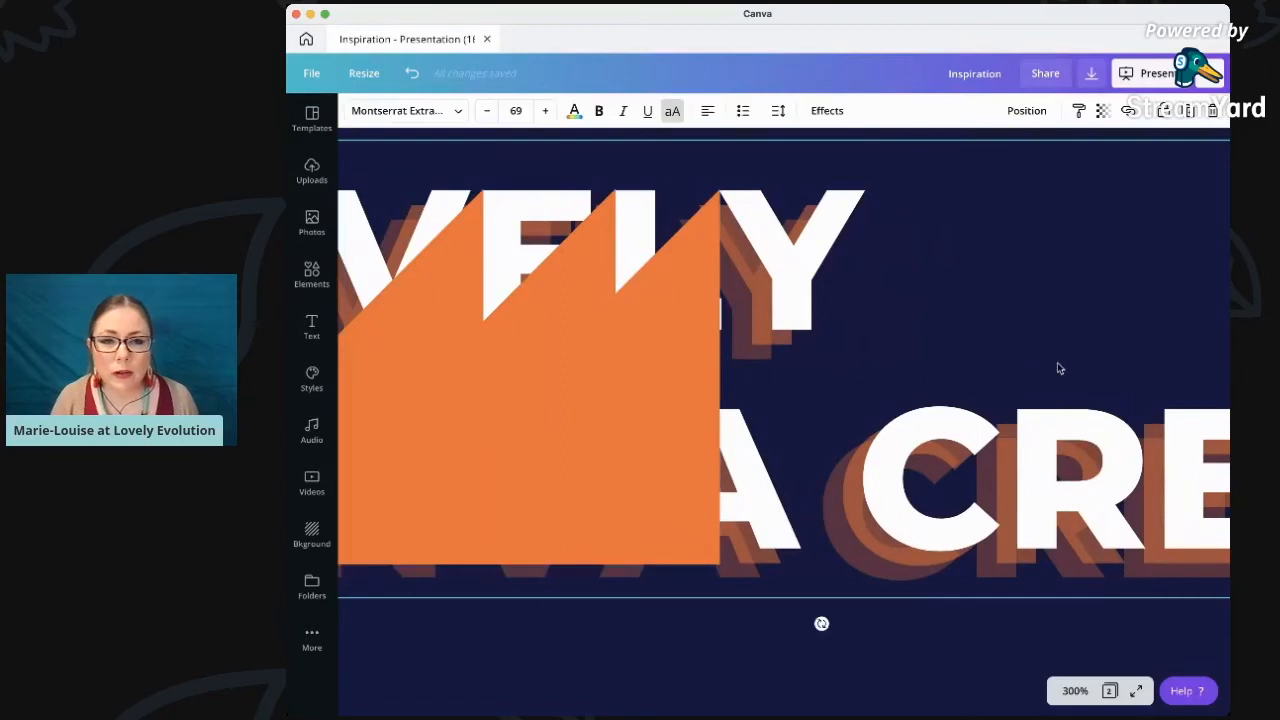
Duplicate the orange triangle at the Y and place the copy's tip at the upper-left corner of the Y's right arm
{"action": "key", "text": "super+d"}
{"action": "key", "text": "Delete"}
{"action": "left_click", "coordinate": [679, 377]}
{"action": "key", "text": "super+d"}
{"action": "left_click_drag", "start_coordinate": [693, 376], "coordinate": [756, 337]}
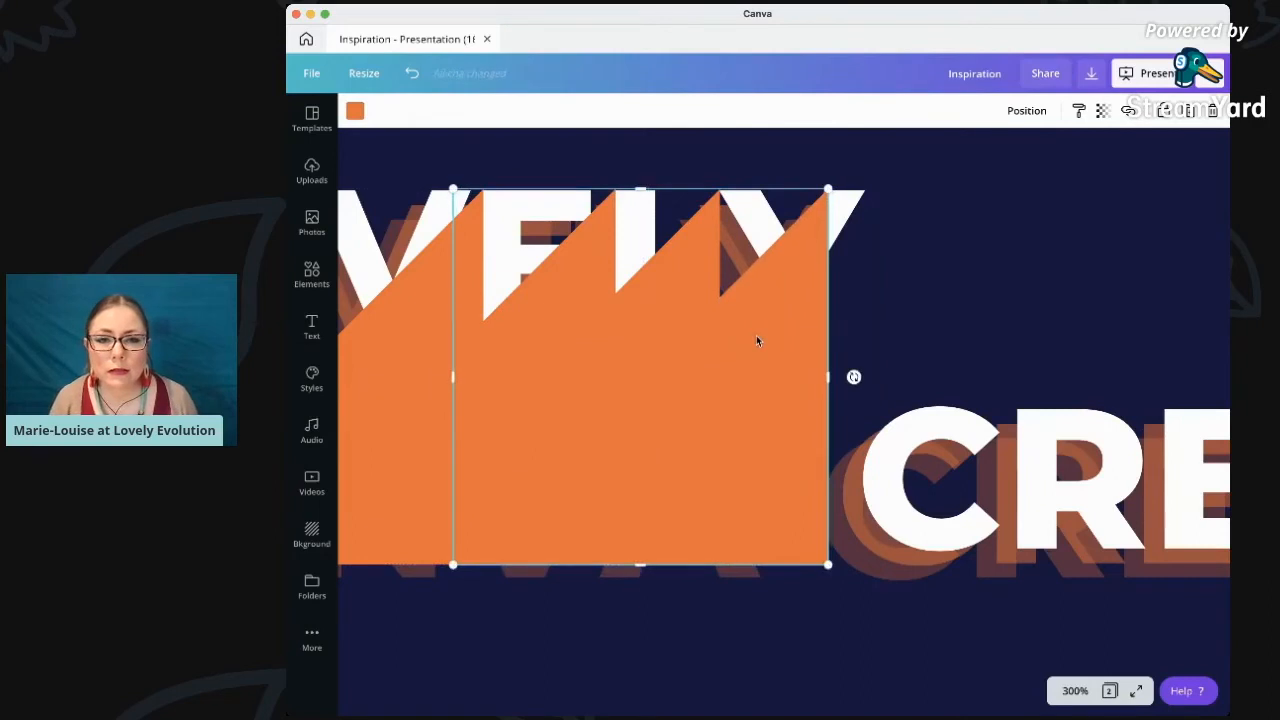
Shrink the new triangle to fit the notch between the Y's arms, keeping its tip on the right arm's upper-left corner
{"action": "left_click_drag", "start_coordinate": [453, 565], "coordinate": [625, 325]}
{"action": "mouse_move", "coordinate": [822, 354]}
{"action": "left_mouse_down"}
{"action": "mouse_move", "coordinate": [805, 340]}
{"action": "mouse_move", "coordinate": [815, 347]}
{"action": "left_mouse_up"}
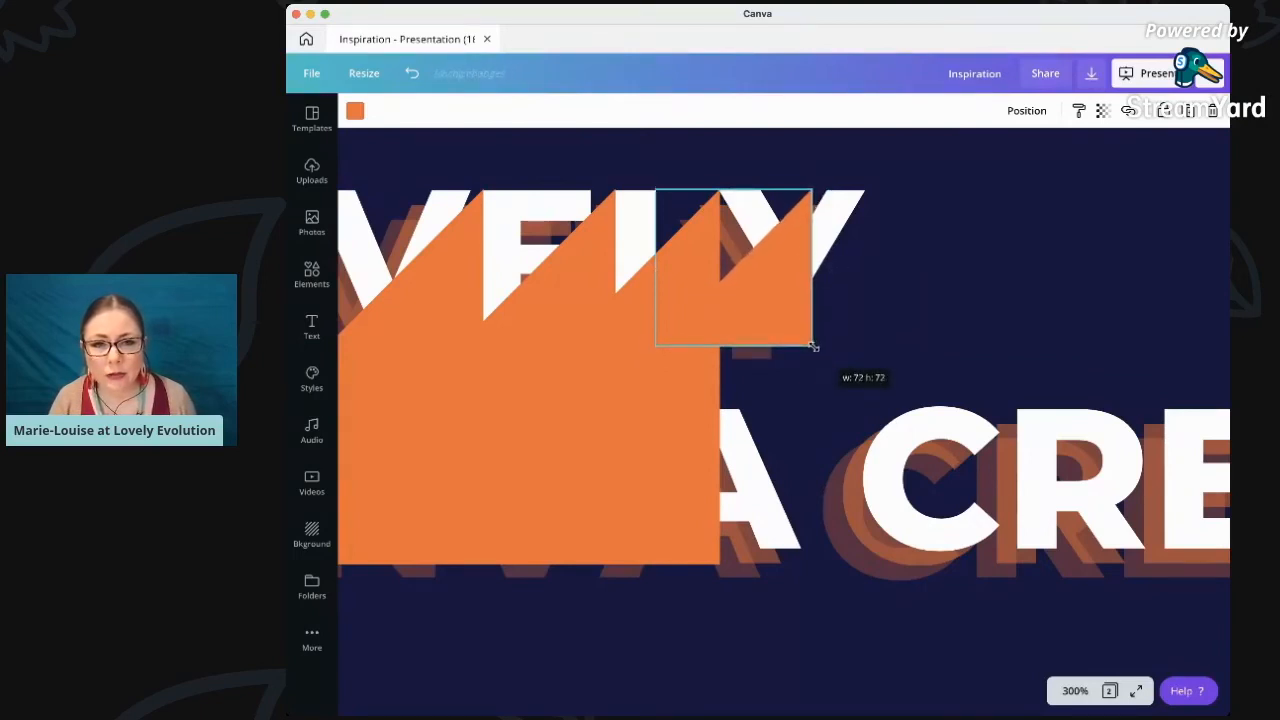
{"action": "left_click_drag", "start_coordinate": [654, 346], "coordinate": [798, 253]}
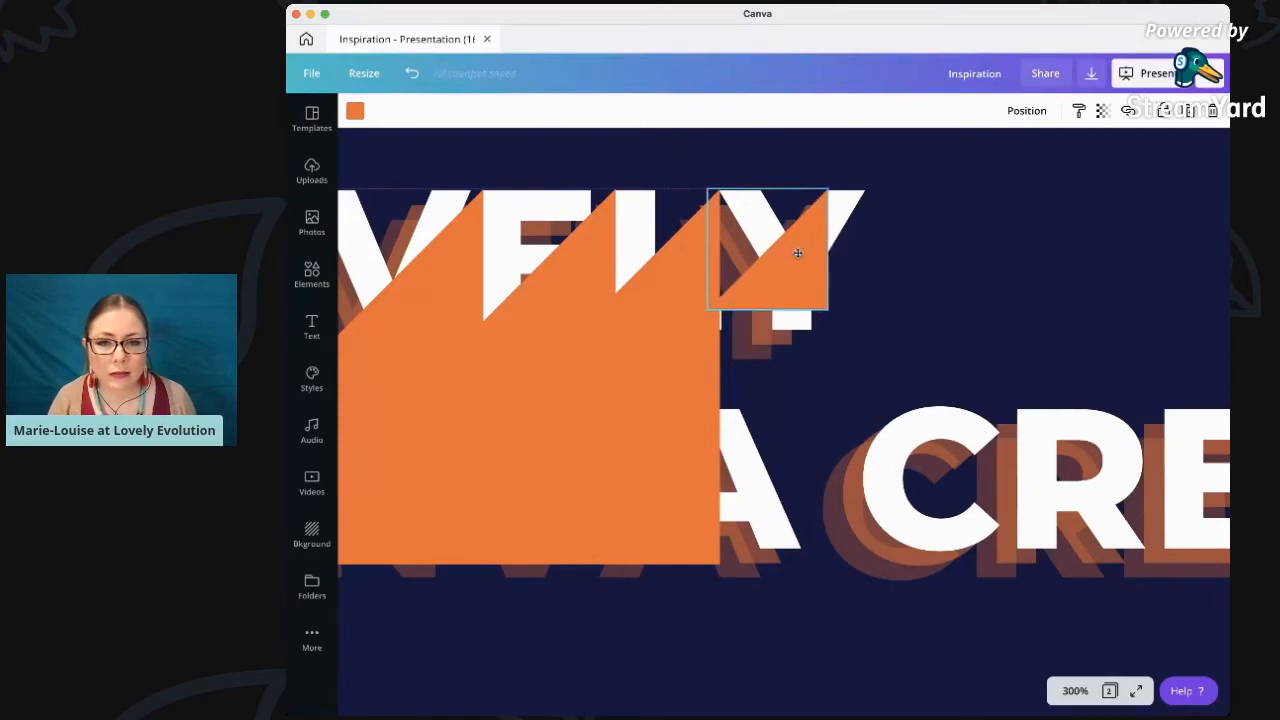
{"action": "left_click_drag", "start_coordinate": [707, 307], "coordinate": [777, 259]}
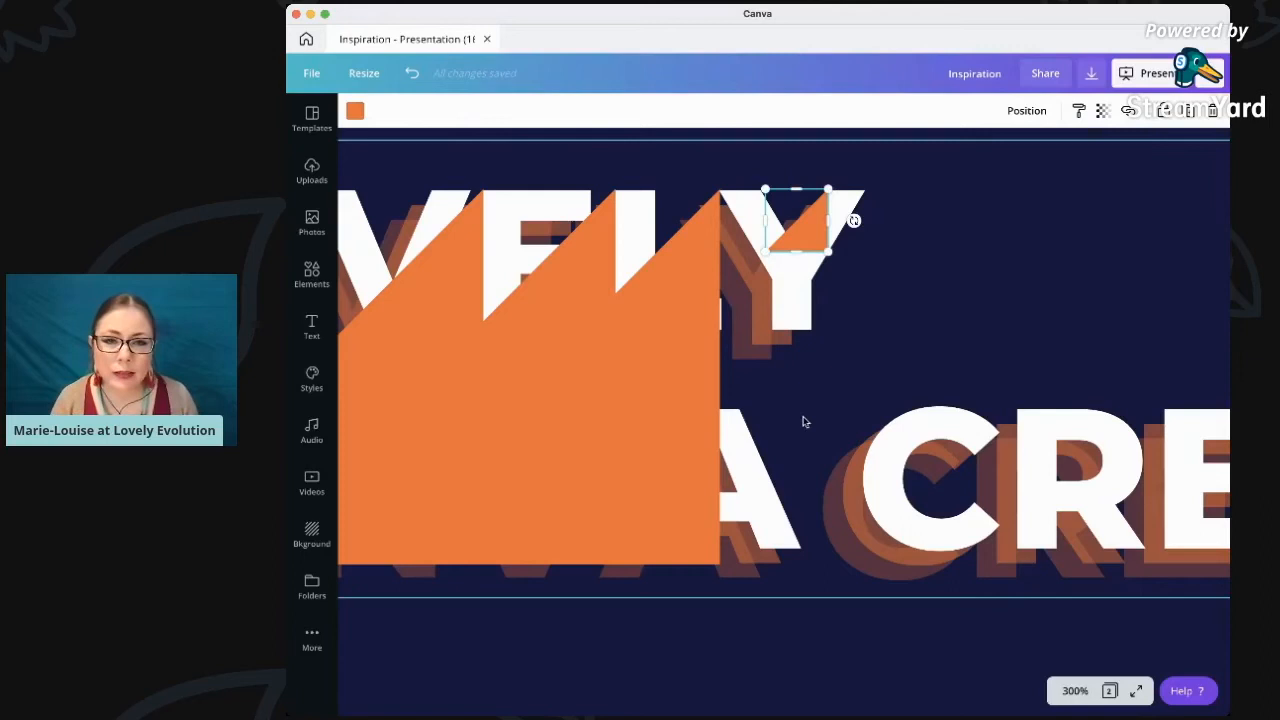
Duplicate the tilted orange rectangle at the head of the page and move the copy down to the Y in LOVELY
{"action": "scroll", "coordinate": [867, 345], "scroll_direction": "up", "scroll_amount": 10}
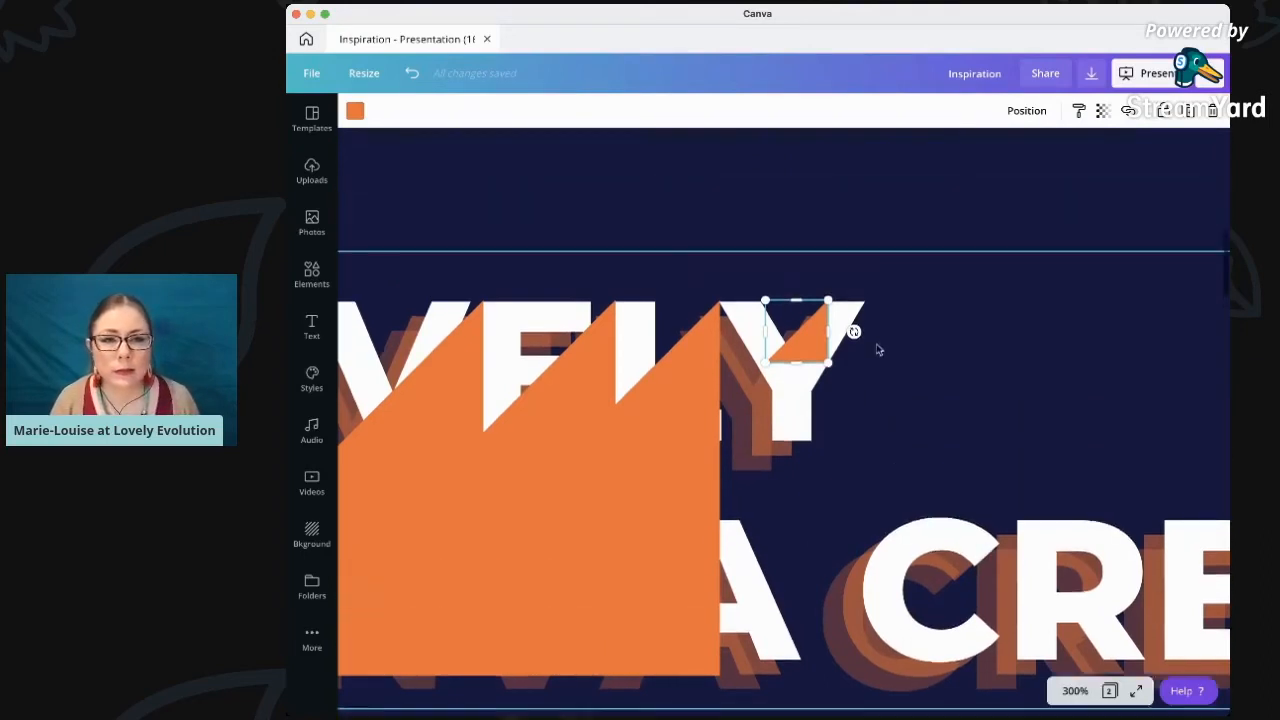
{"action": "scroll", "coordinate": [867, 345], "scroll_direction": "up", "scroll_amount": 4}
{"action": "left_click_drag", "start_coordinate": [707, 309], "coordinate": [696, 307]}
{"action": "scroll", "coordinate": [766, 343], "scroll_direction": "down", "scroll_amount": 1}
{"action": "scroll", "coordinate": [766, 344], "scroll_direction": "down", "scroll_amount": 5}
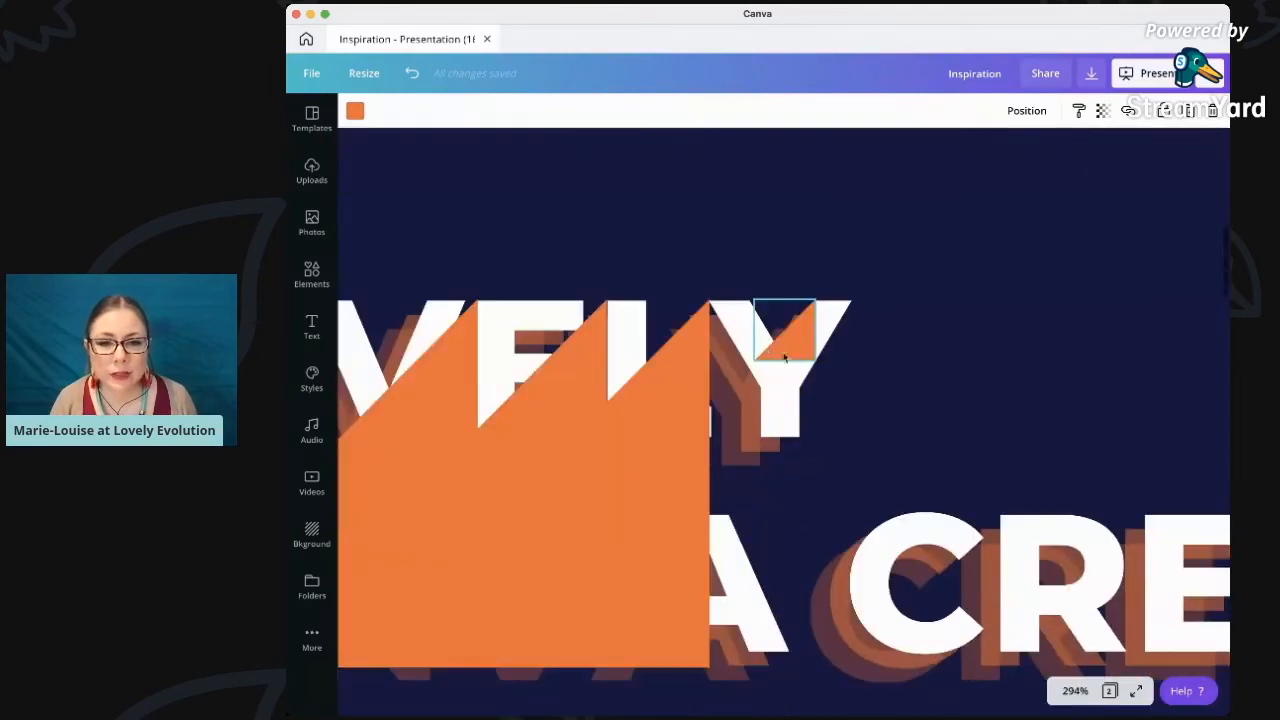
{"action": "scroll", "coordinate": [805, 408], "scroll_direction": "up", "scroll_amount": 5}
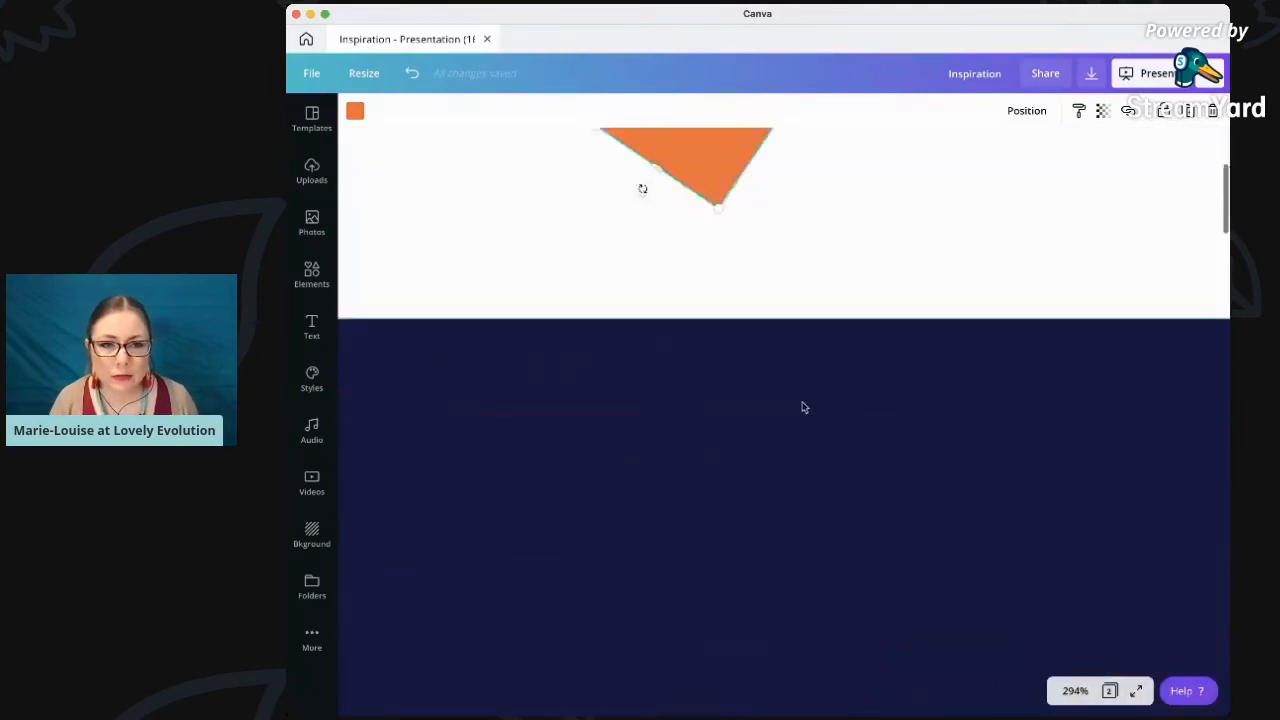
{"action": "left_click_drag", "start_coordinate": [722, 216], "coordinate": [730, 672]}
{"action": "scroll", "coordinate": [765, 510], "scroll_direction": "down", "scroll_amount": 4}
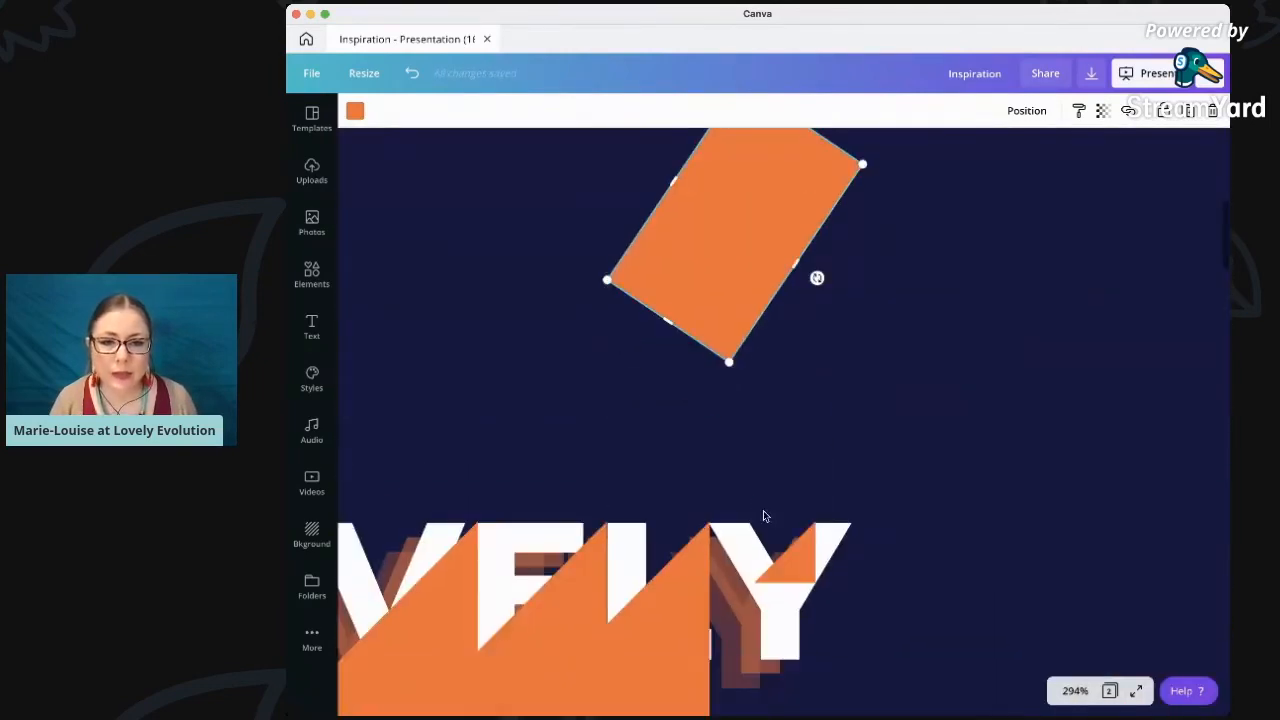
{"action": "left_click_drag", "start_coordinate": [695, 266], "coordinate": [734, 566]}
{"action": "scroll", "coordinate": [734, 571], "scroll_direction": "down", "scroll_amount": 4}
Straighten the rectangle copy and resize it into a narrow vertical bar from the Y's upper-left corner to the triangles' lower edge
{"action": "left_click_drag", "start_coordinate": [781, 305], "coordinate": [722, 456]}
{"action": "left_click_drag", "start_coordinate": [634, 553], "coordinate": [712, 558]}
{"action": "left_click_drag", "start_coordinate": [642, 432], "coordinate": [699, 432]}
{"action": "left_click_drag", "start_coordinate": [790, 435], "coordinate": [754, 435]}
{"action": "left_click_drag", "start_coordinate": [727, 316], "coordinate": [725, 263]}
{"action": "left_click_drag", "start_coordinate": [693, 405], "coordinate": [706, 404]}
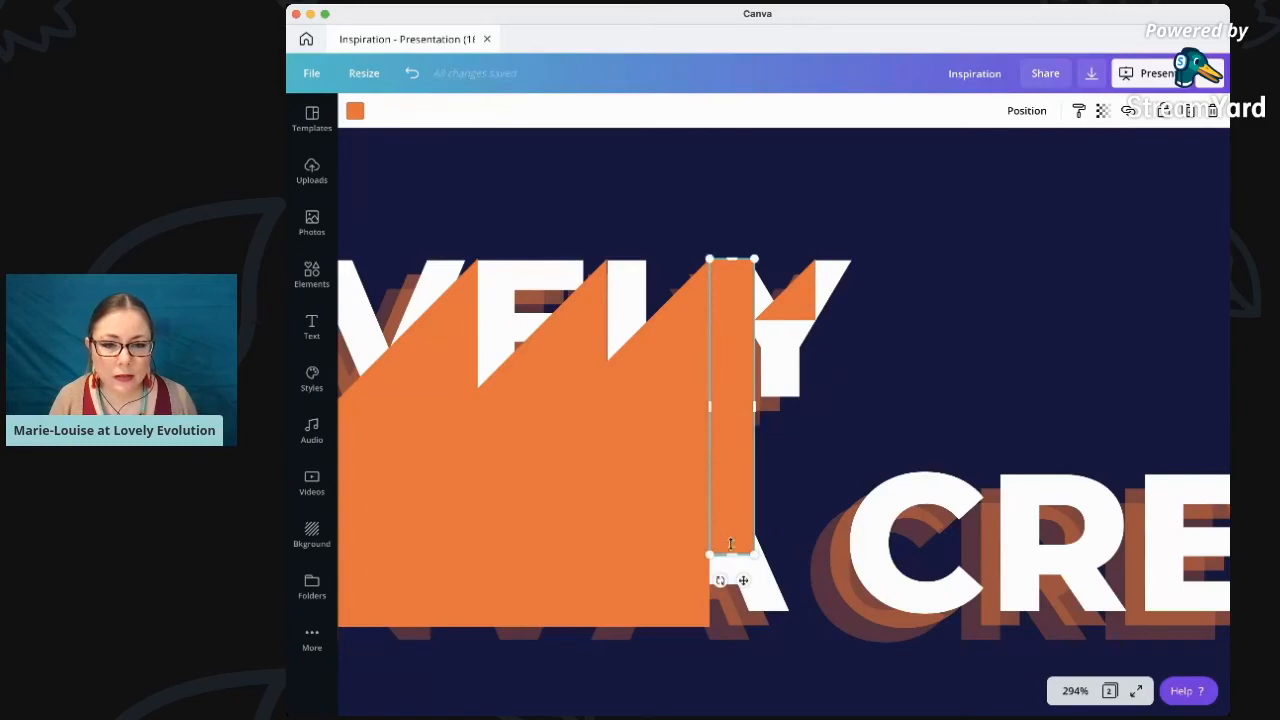
{"action": "left_click_drag", "start_coordinate": [729, 555], "coordinate": [728, 628]}
{"action": "left_click_drag", "start_coordinate": [754, 443], "coordinate": [749, 443]}
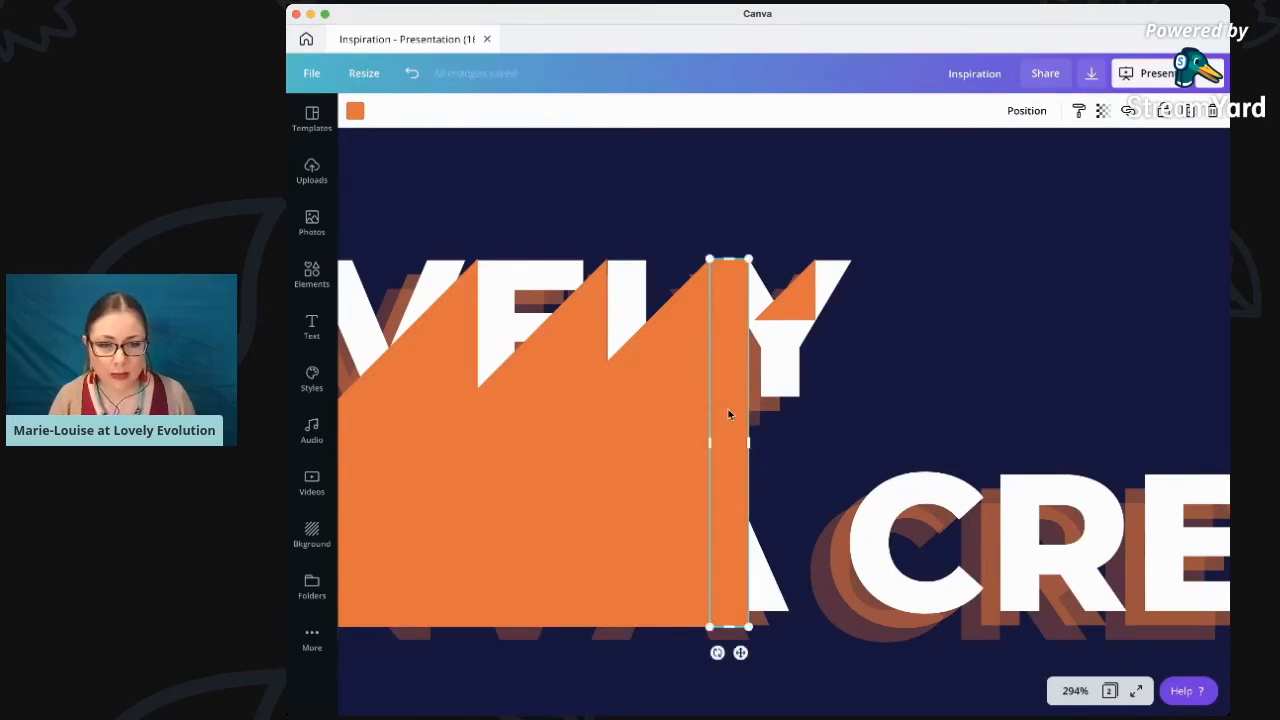
Duplicate the vertical bar, set the copy lower beside the Y's stem, and adjust both bars to close the gaps in the shadow
{"action": "key", "text": "super+d"}
{"action": "left_click_drag", "start_coordinate": [772, 398], "coordinate": [755, 404]}
{"action": "left_click", "coordinate": [708, 445]}
{"action": "left_click_drag", "start_coordinate": [709, 449], "coordinate": [737, 443]}
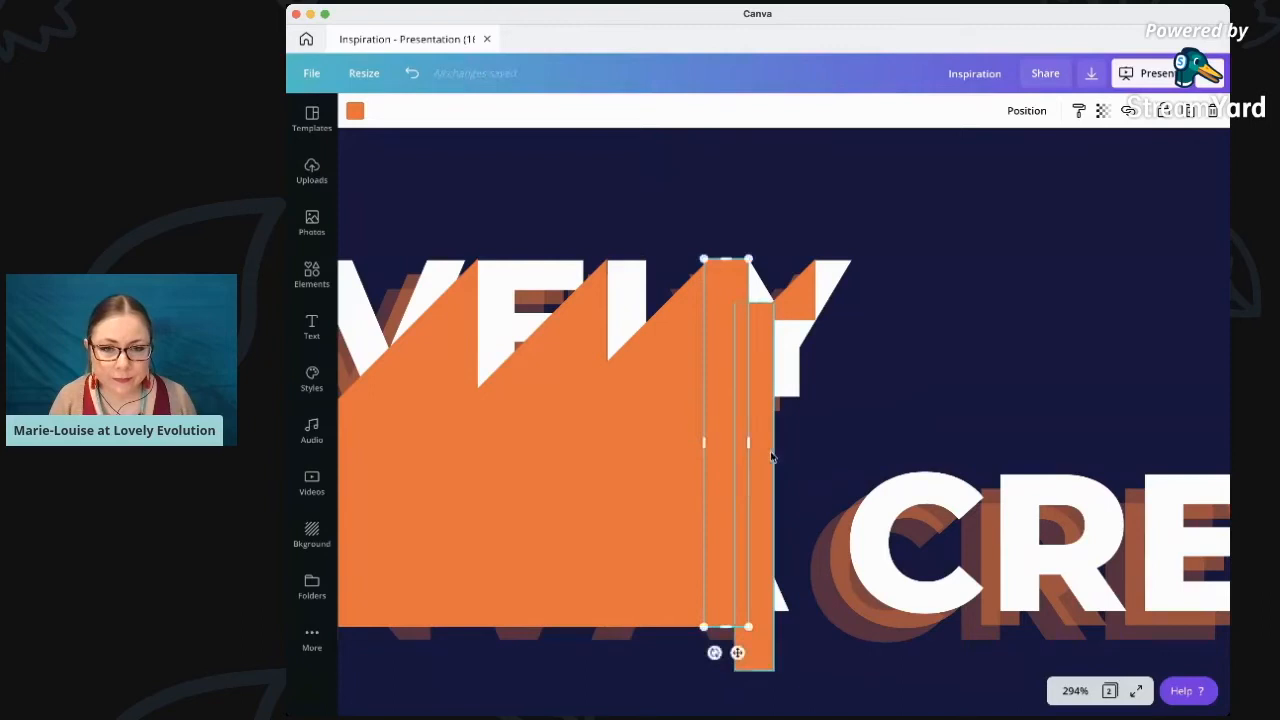
{"action": "left_click", "coordinate": [767, 465]}
{"action": "left_click_drag", "start_coordinate": [757, 654], "coordinate": [757, 614]}
{"action": "left_click_drag", "start_coordinate": [778, 465], "coordinate": [734, 467]}
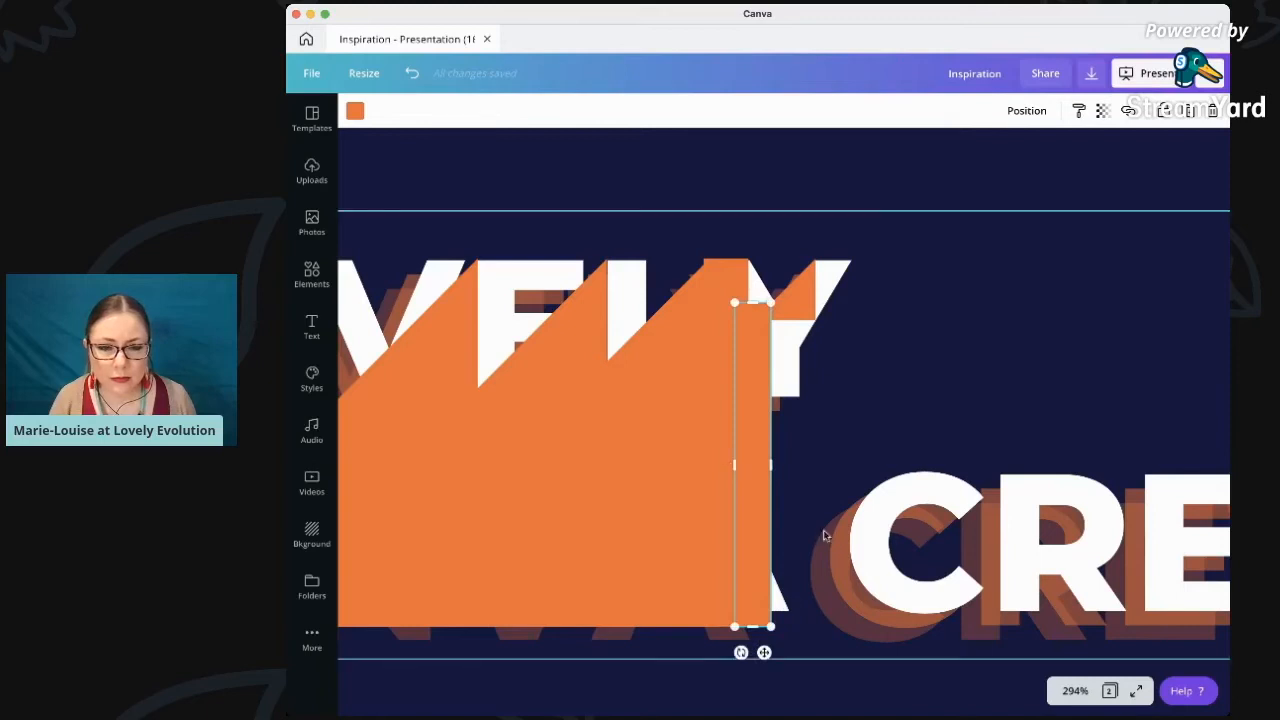
{"action": "left_click", "coordinate": [843, 171]}
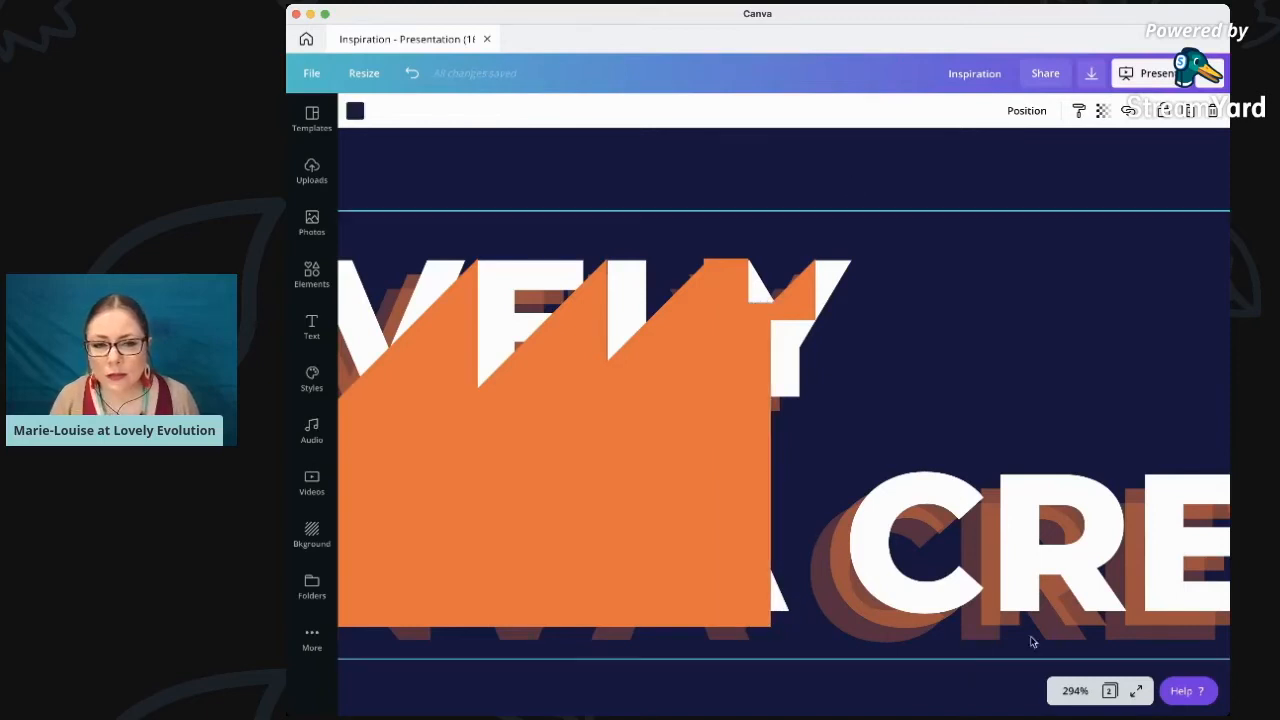
Duplicate the tilted orange rectangle again and move the copy onto the shadow near the V in LOVELY
{"action": "left_click", "coordinate": [1072, 691]}
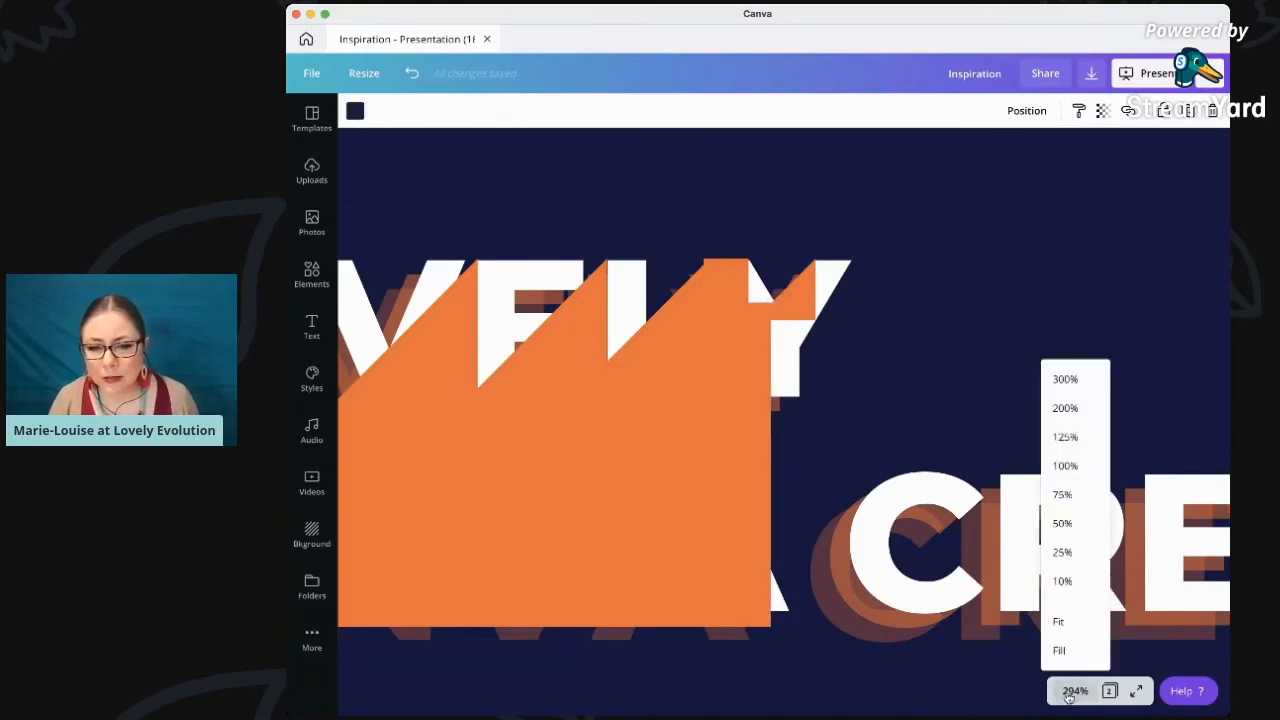
{"action": "left_click", "coordinate": [1058, 621]}
{"action": "left_click", "coordinate": [1034, 420]}
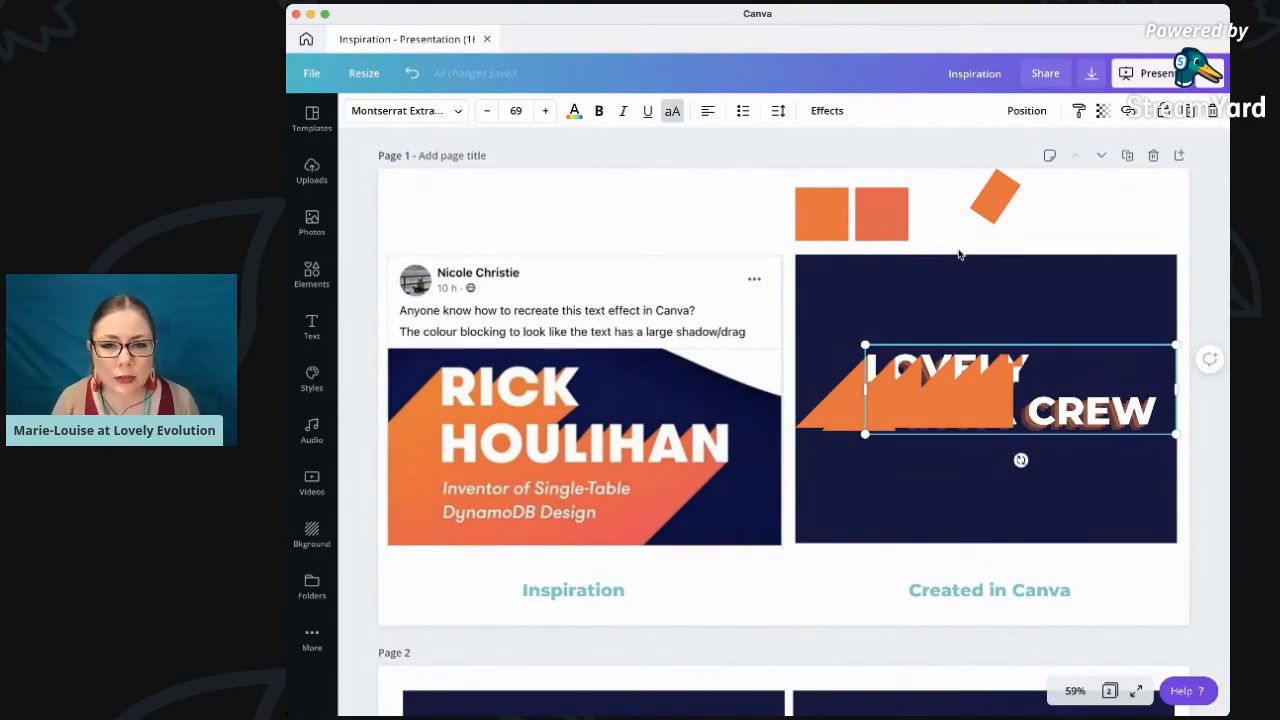
{"action": "left_click", "coordinate": [997, 205]}
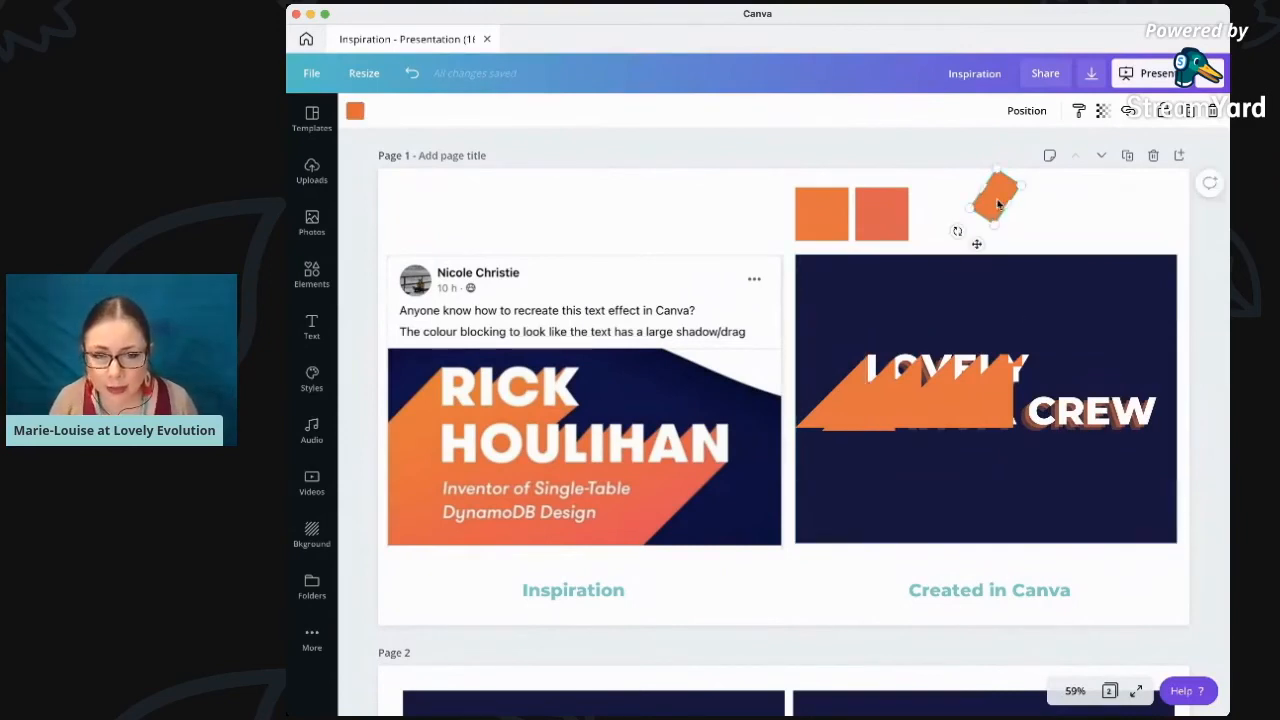
{"action": "left_click", "coordinate": [928, 398]}
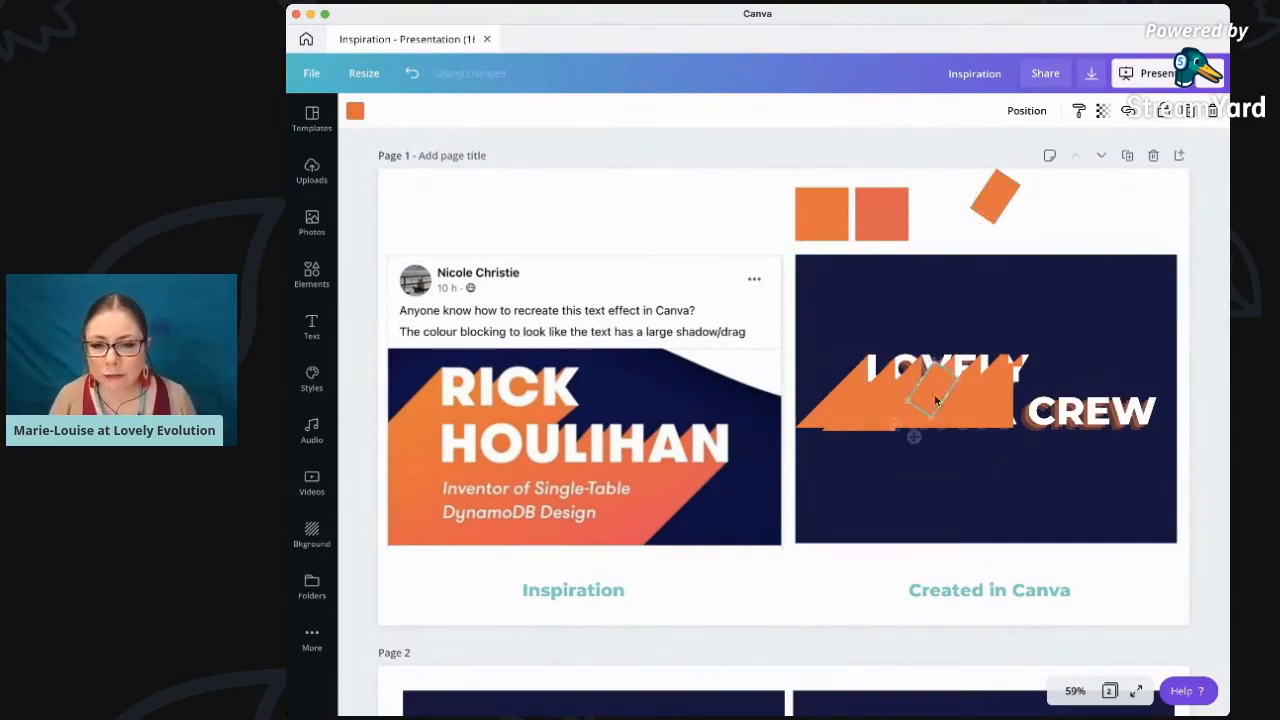
{"action": "left_click", "coordinate": [1074, 690]}
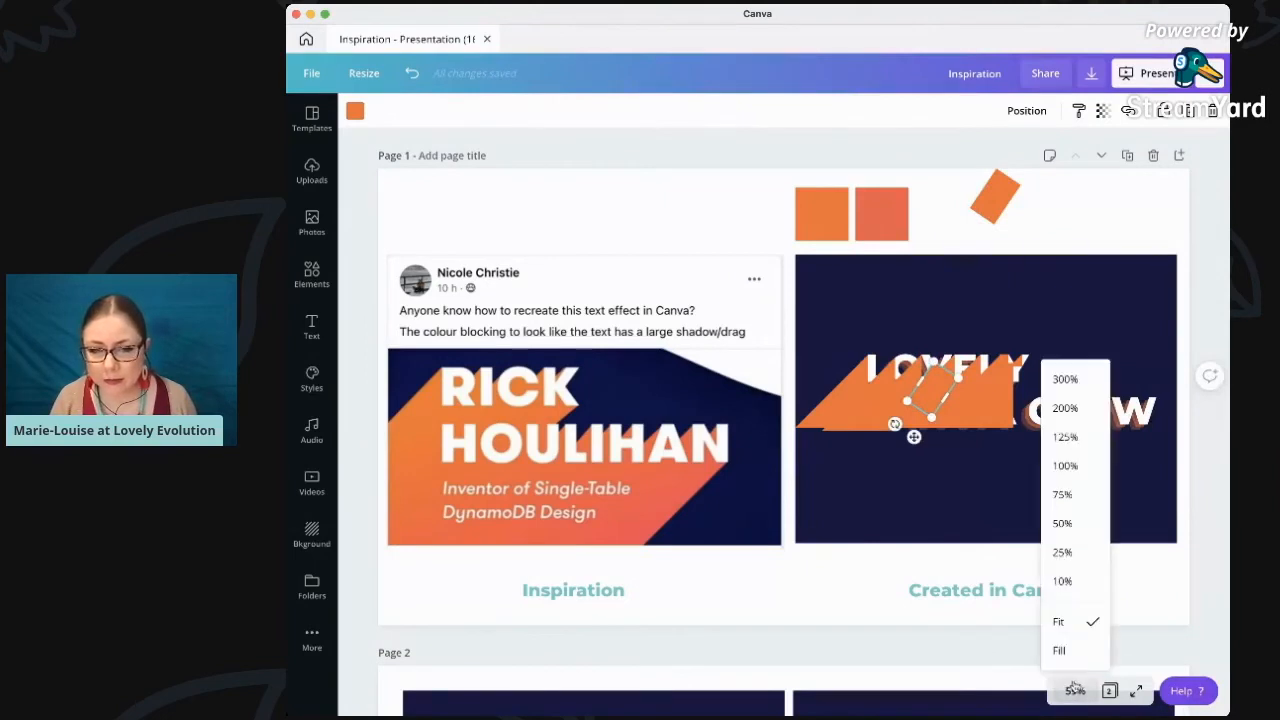
{"action": "left_click", "coordinate": [1065, 408]}
{"action": "scroll", "coordinate": [972, 385], "scroll_direction": "right", "scroll_amount": 5}
Try to rotate and resize the rectangle copy to follow the left slant of the V
{"action": "left_click", "coordinate": [876, 153]}
{"action": "left_click", "coordinate": [859, 401]}
{"action": "left_click_drag", "start_coordinate": [794, 466], "coordinate": [927, 480]}
{"action": "left_click_drag", "start_coordinate": [881, 406], "coordinate": [805, 372]}
{"action": "left_click_drag", "start_coordinate": [857, 395], "coordinate": [850, 388]}
{"action": "left_click_drag", "start_coordinate": [787, 279], "coordinate": [759, 367]}
{"action": "key", "text": "Escape"}
Shrink and rotate a triangle so its long side follows the V's left slant from the letter's upper-left corner
{"action": "left_click_drag", "start_coordinate": [591, 518], "coordinate": [760, 395]}
{"action": "left_click_drag", "start_coordinate": [784, 336], "coordinate": [846, 408]}
{"action": "left_click_drag", "start_coordinate": [922, 393], "coordinate": [812, 452]}
{"action": "mouse_move", "coordinate": [820, 382]}
{"action": "left_mouse_down"}
{"action": "mouse_move", "coordinate": [820, 320]}
{"action": "mouse_move", "coordinate": [816, 400]}
{"action": "left_mouse_up"}
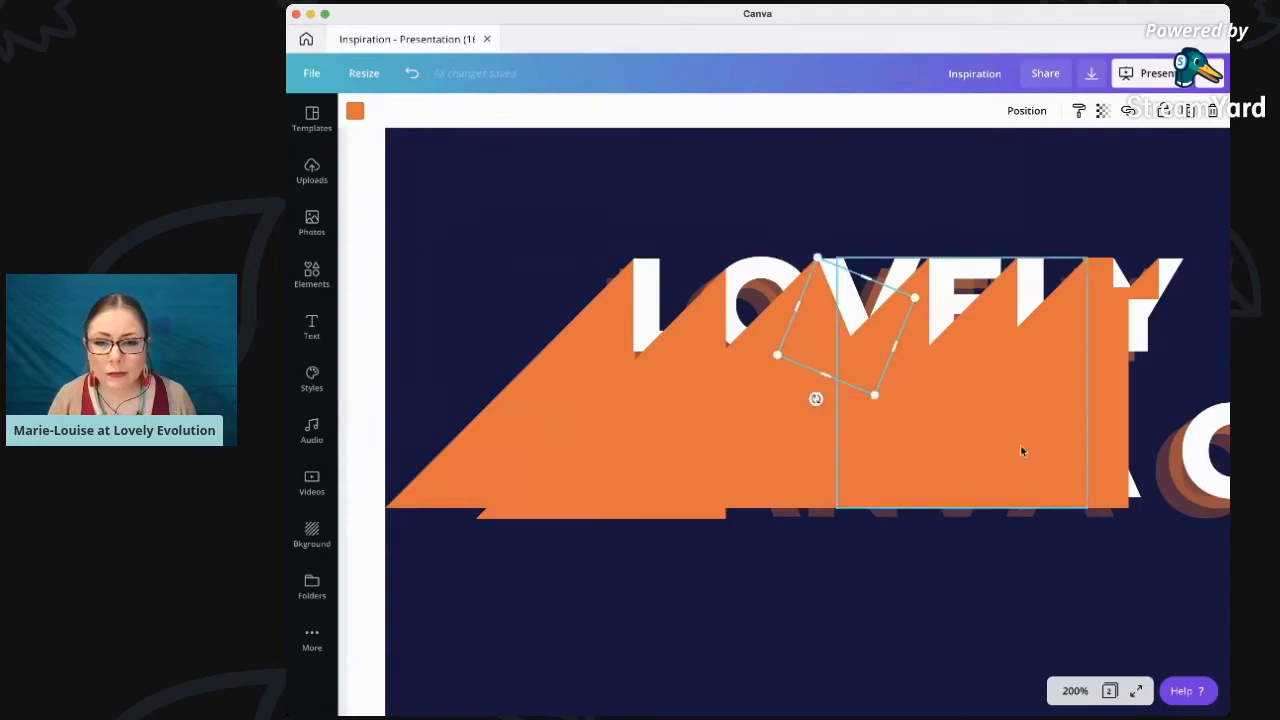
Bring the LOVELY CANVA CREW text to the front of the orange shapes
{"action": "left_click", "coordinate": [1075, 690]}
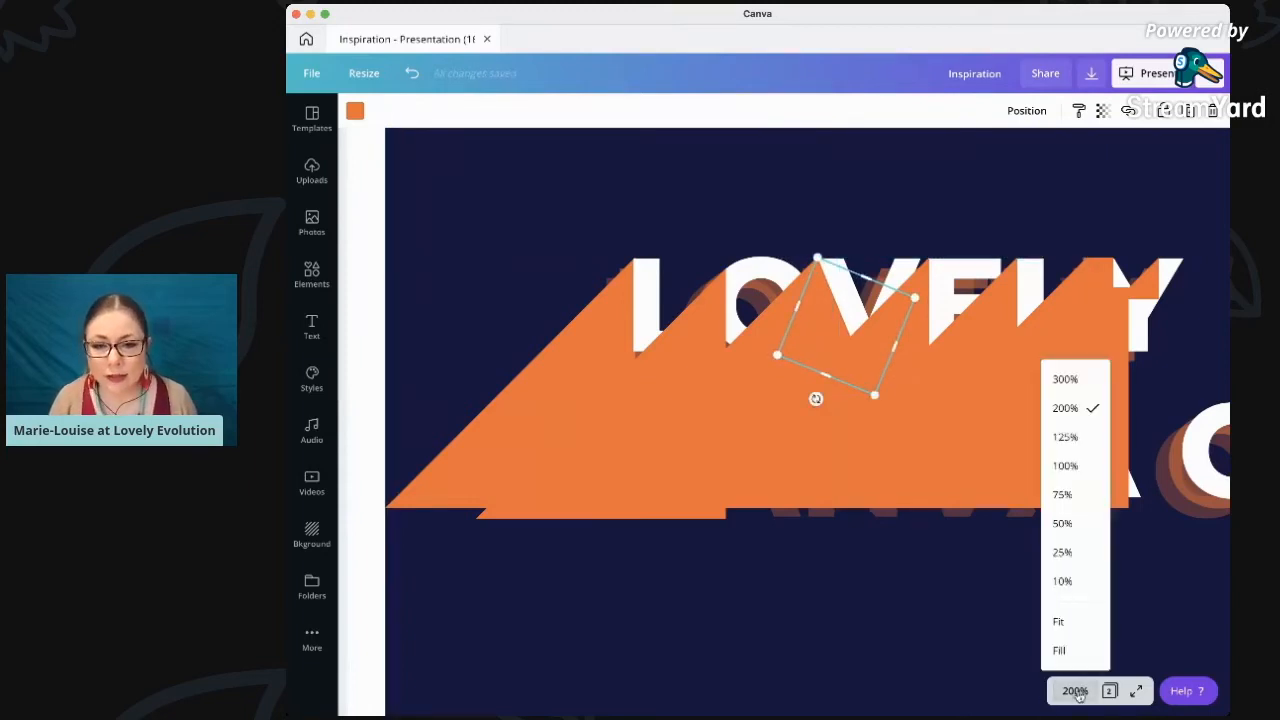
{"action": "left_click", "coordinate": [1079, 612]}
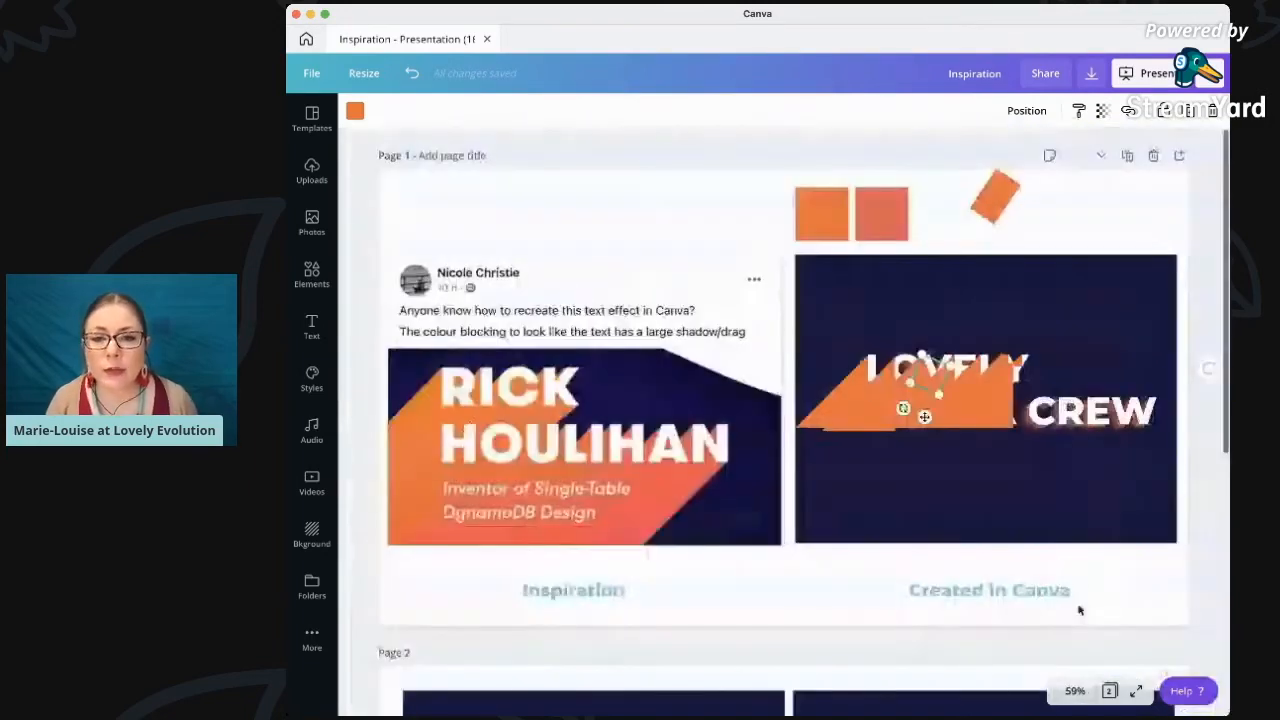
{"action": "left_click", "coordinate": [1105, 395]}
{"action": "left_click", "coordinate": [1024, 111]}
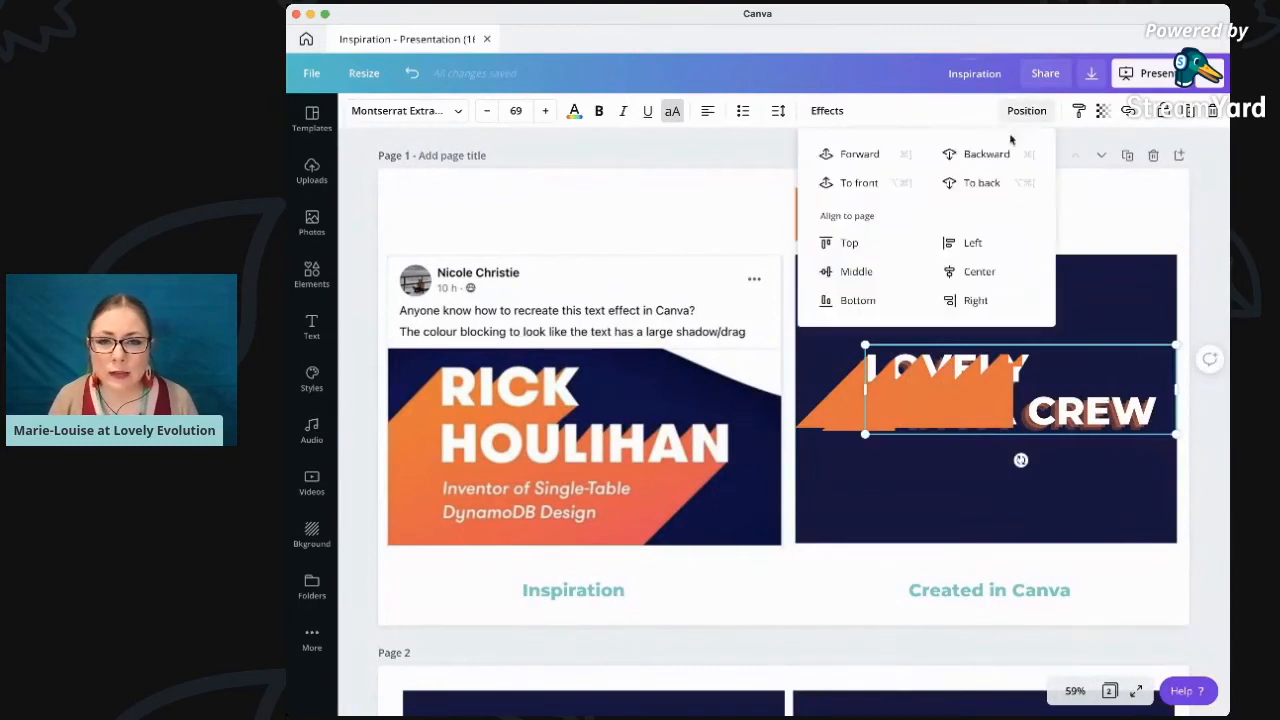
{"action": "left_click", "coordinate": [857, 186]}
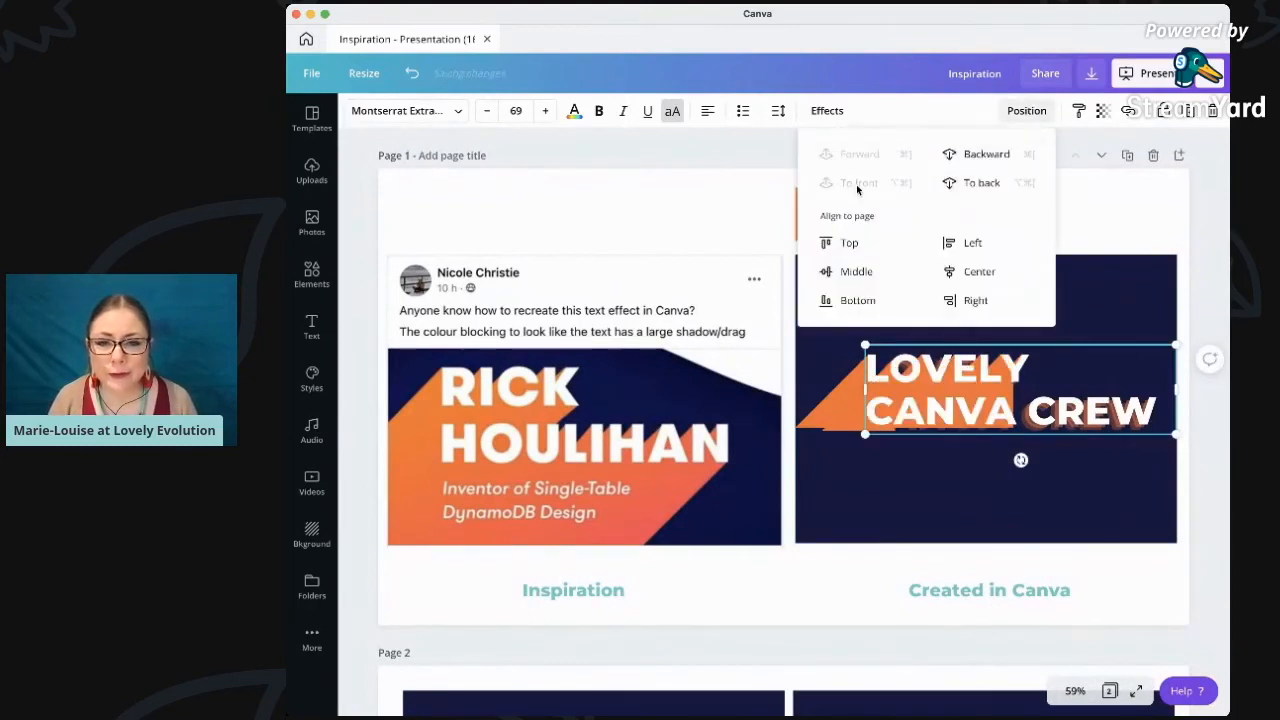
{"action": "left_click", "coordinate": [733, 166]}
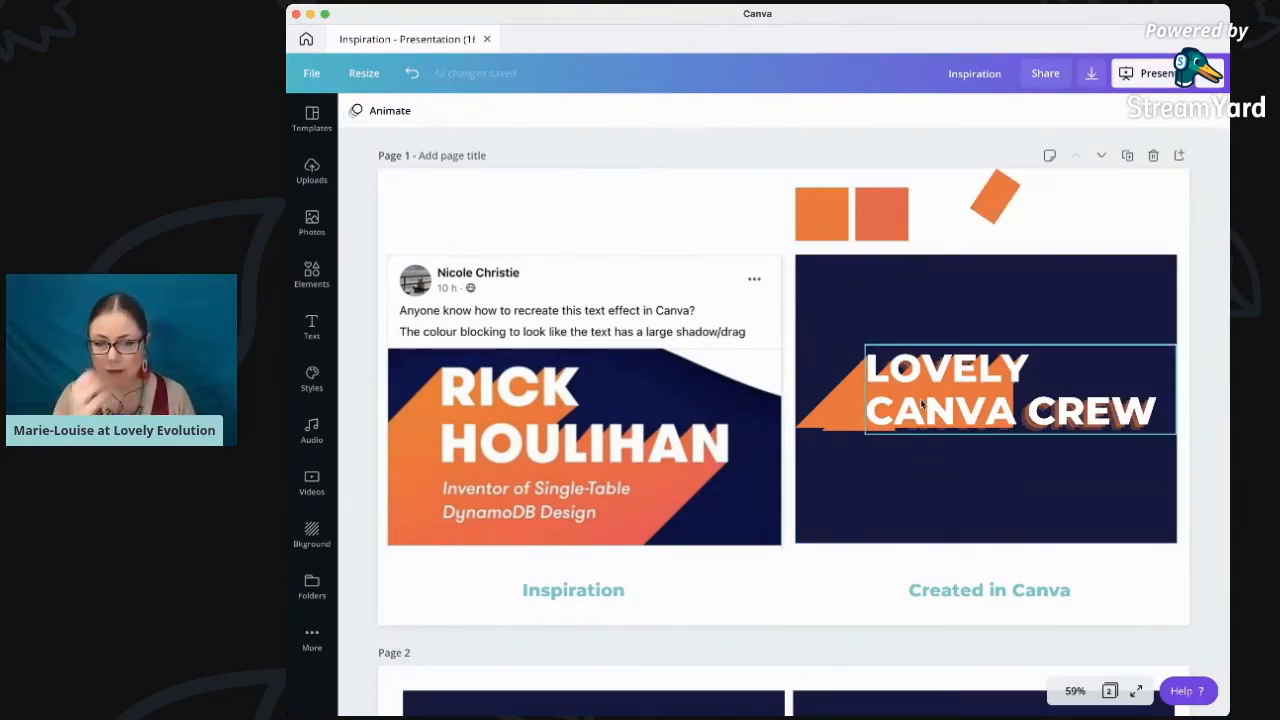
Remove the Echo effect from the LOVELY CANVA CREW text by setting its effect to None
{"action": "left_click", "coordinate": [1088, 379]}
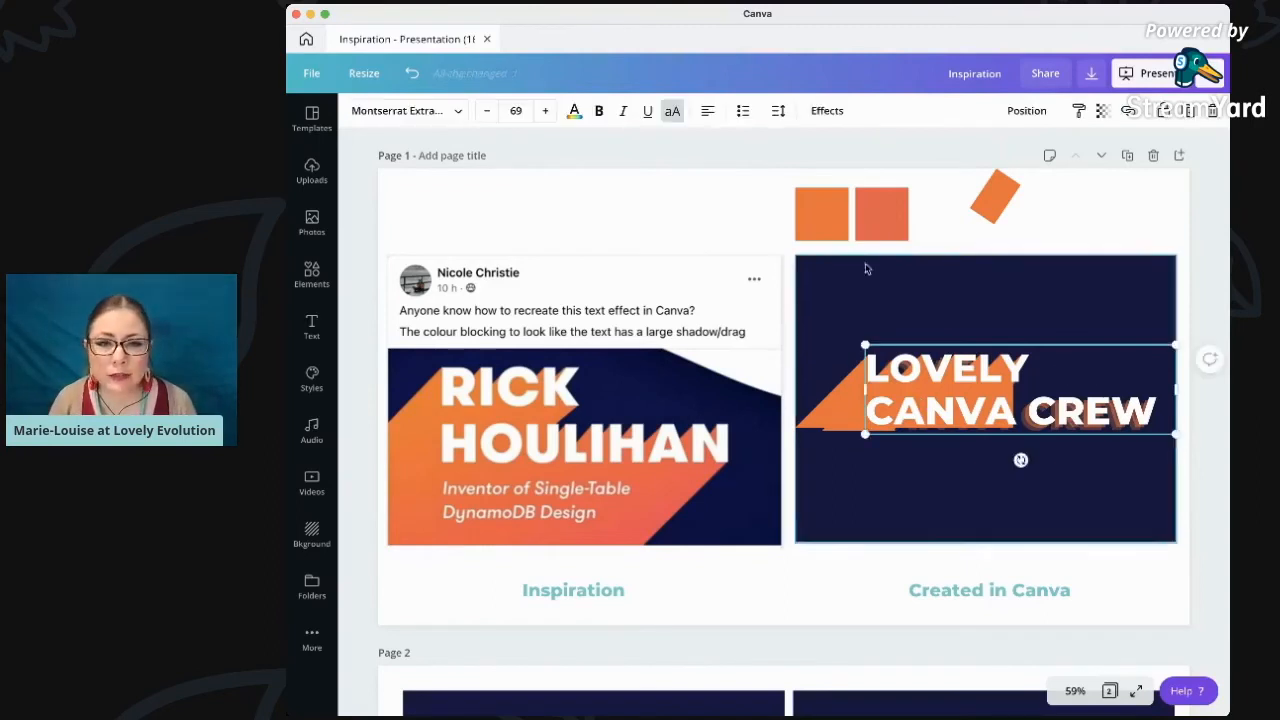
{"action": "left_click", "coordinate": [826, 111]}
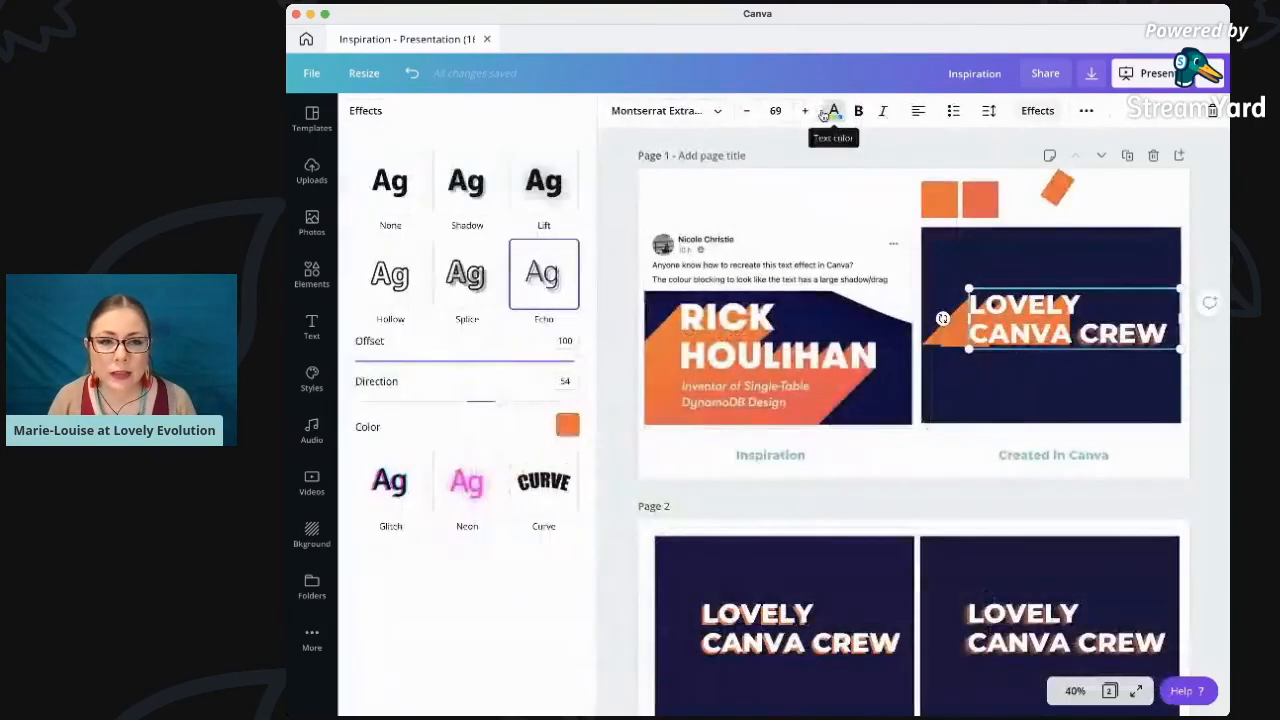
{"action": "left_click", "coordinate": [380, 194]}
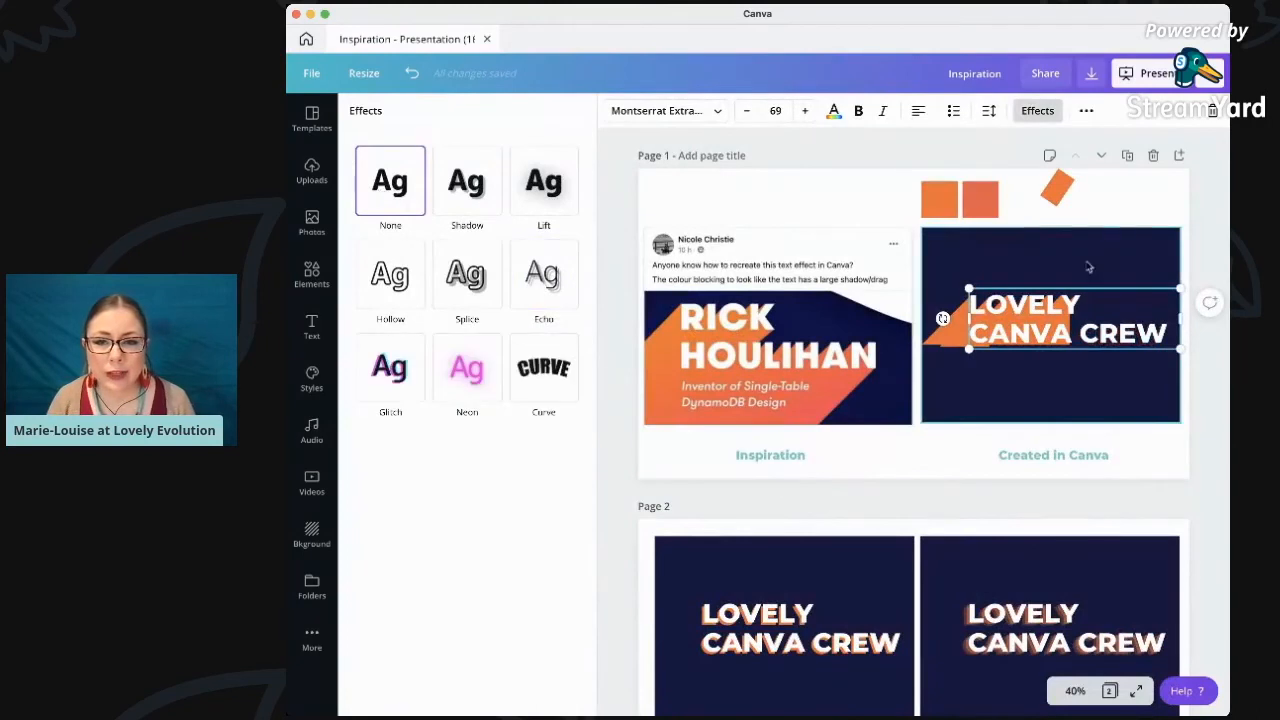
{"action": "left_click", "coordinate": [1117, 186]}
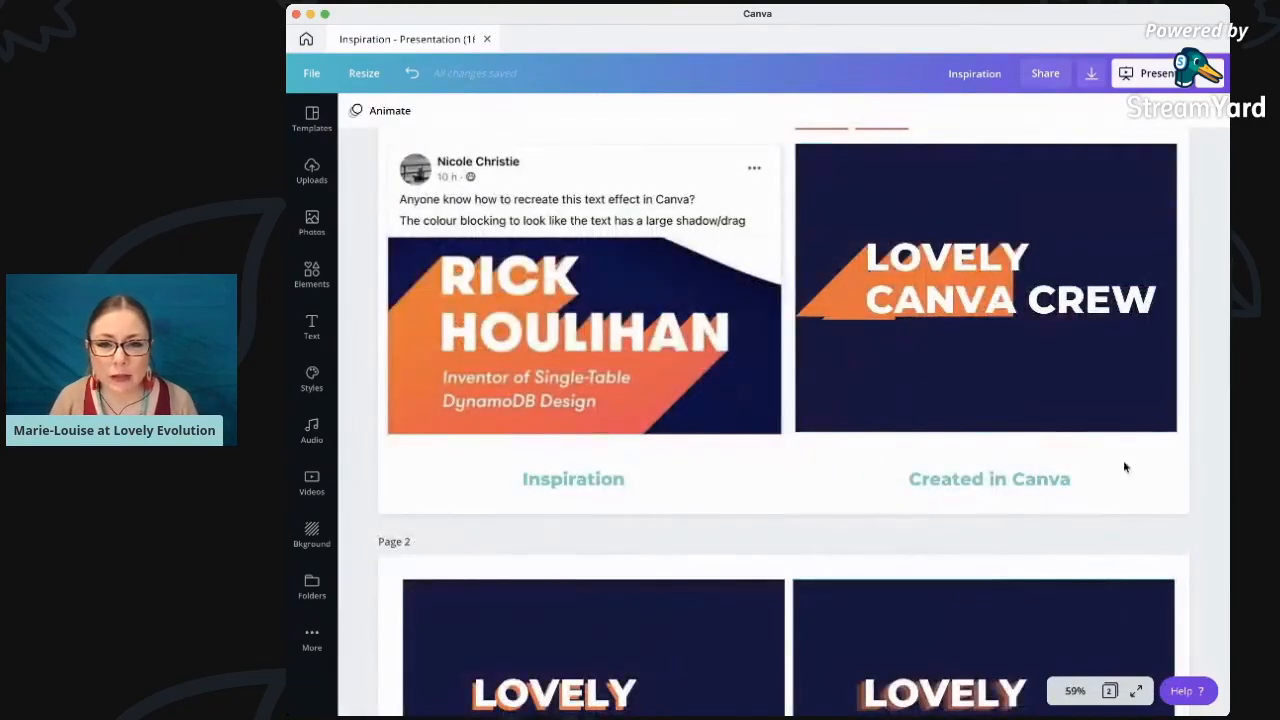
Examine the edges of the orange shadow around LOVELY CANVA at 300% zoom
{"action": "left_click", "coordinate": [1075, 690]}
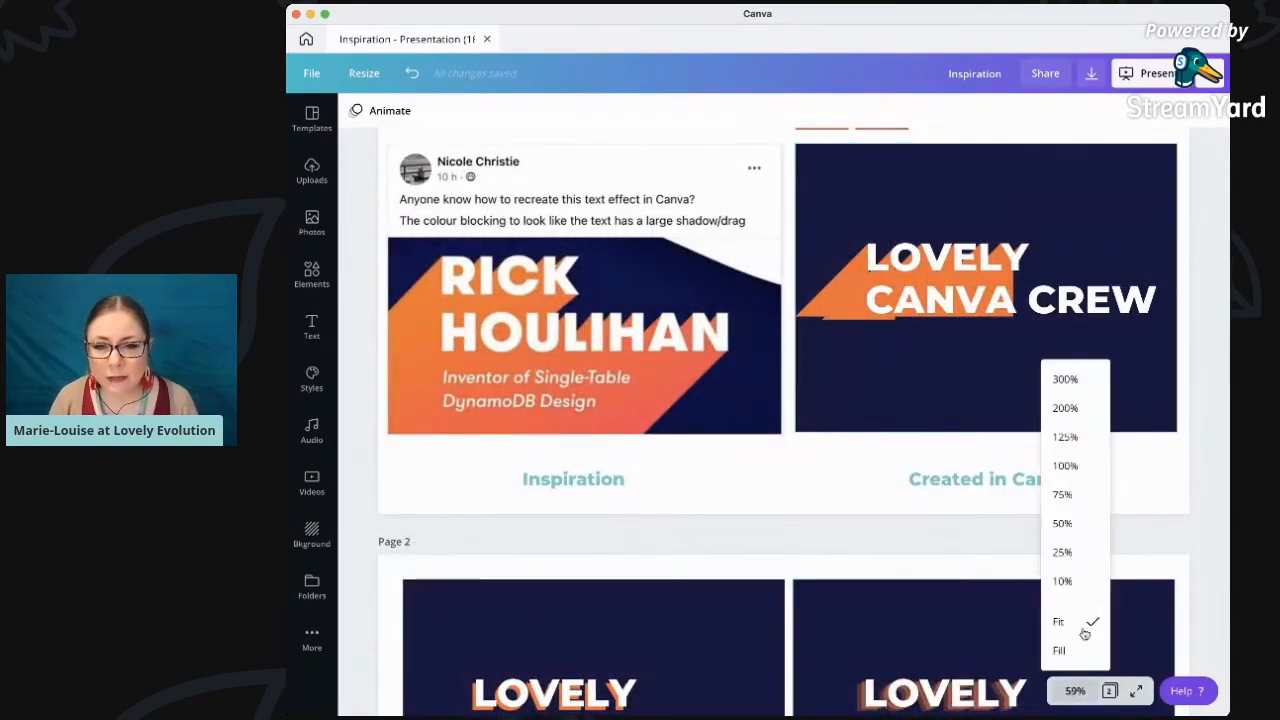
{"action": "left_click", "coordinate": [1066, 377]}
{"action": "scroll", "coordinate": [947, 396], "scroll_direction": "right", "scroll_amount": 10}
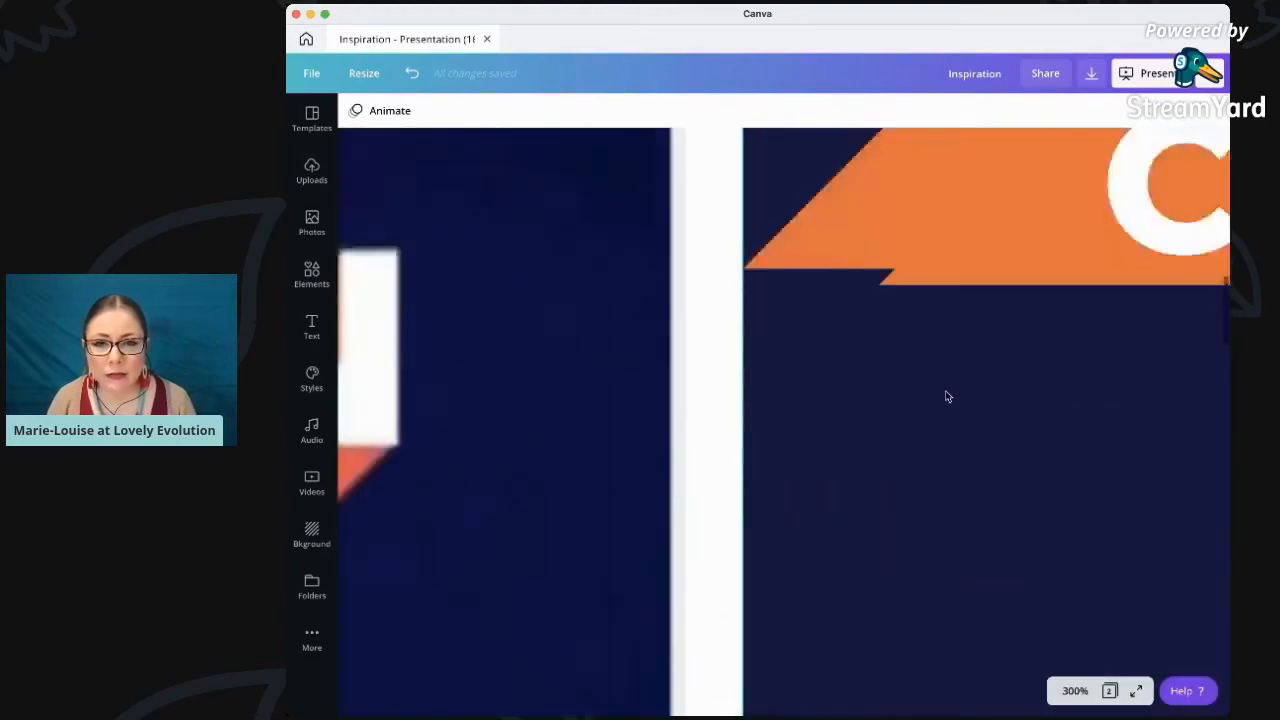
{"action": "scroll", "coordinate": [946, 396], "scroll_direction": "right", "scroll_amount": 5}
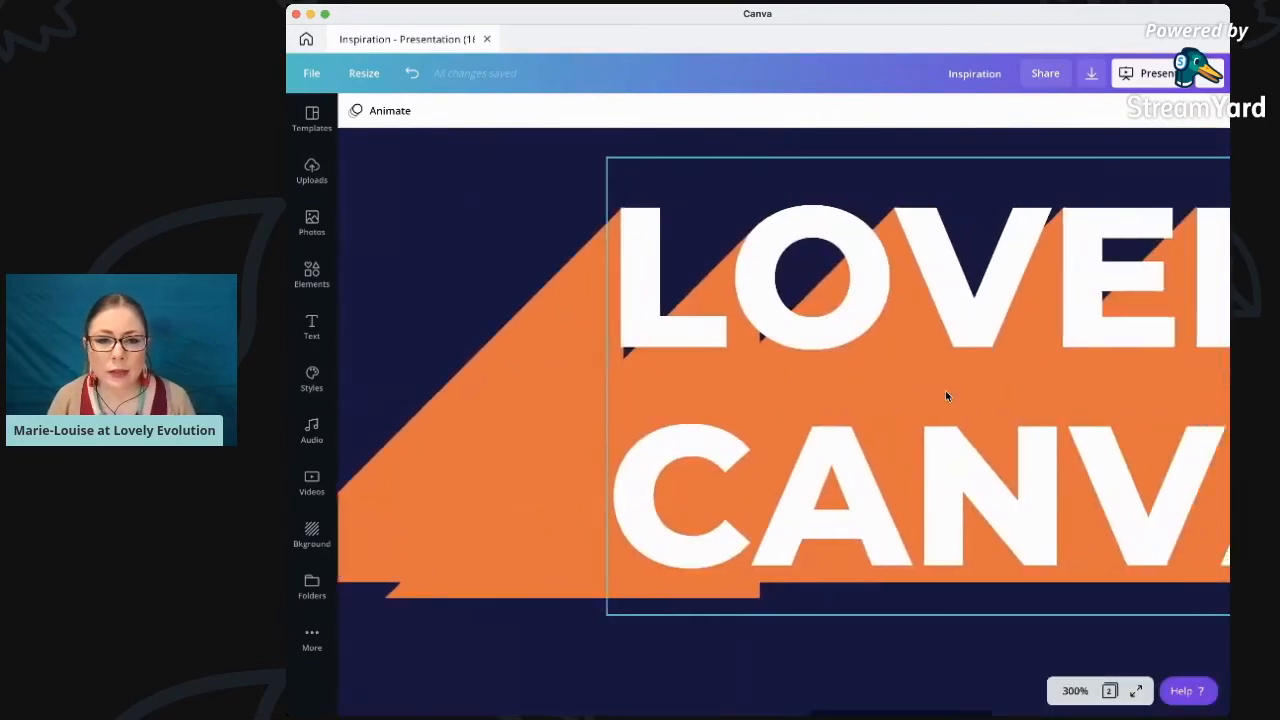
{"action": "scroll", "coordinate": [1064, 408], "scroll_direction": "right", "scroll_amount": 6}
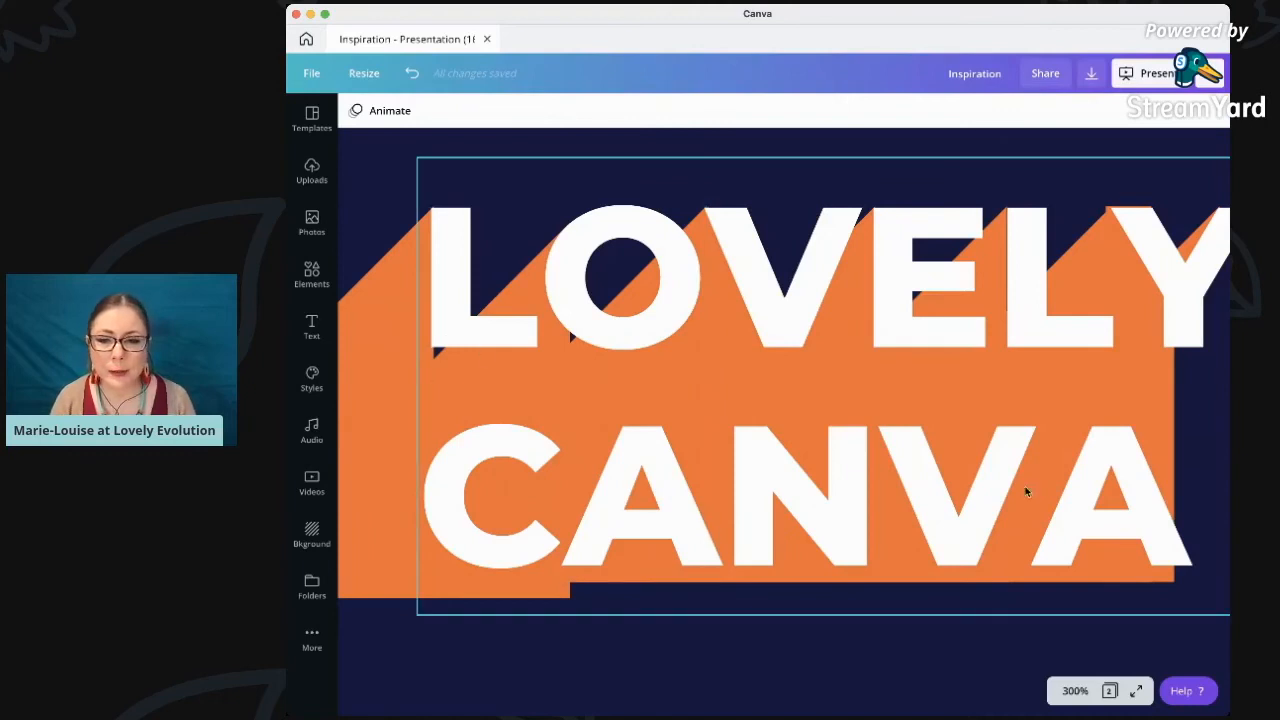
{"action": "left_click", "coordinate": [1073, 693]}
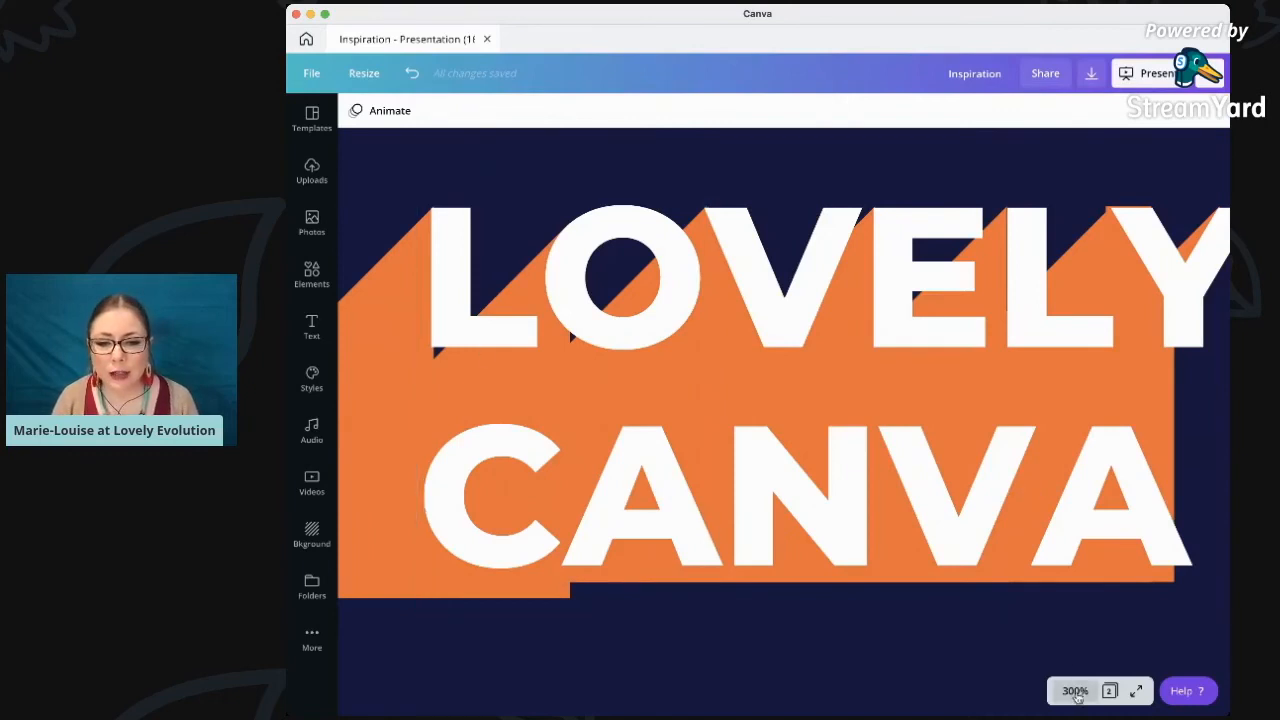
{"action": "left_click", "coordinate": [1058, 621]}
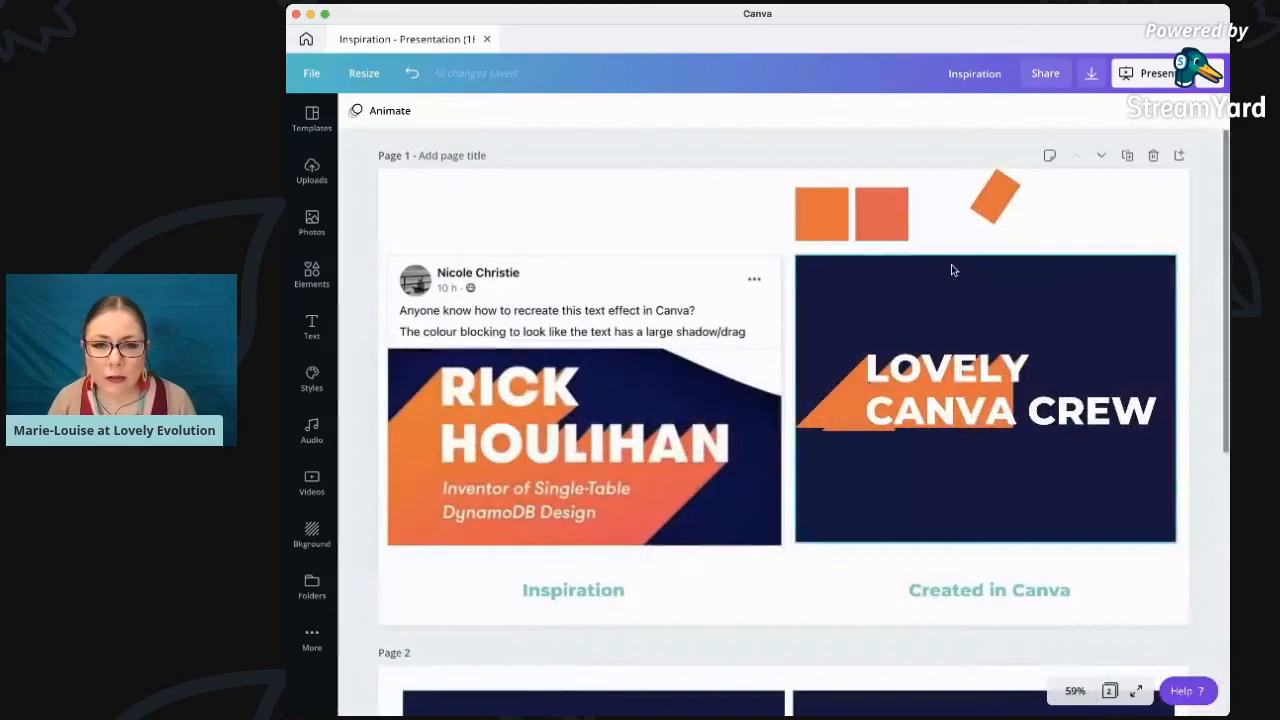
Enlarge the orange rectangle under CANVA to about 80 px deep and level it, keeping its end at the final A
{"action": "left_click", "coordinate": [997, 197]}
{"action": "left_click_drag", "start_coordinate": [997, 197], "coordinate": [875, 490]}
{"action": "left_click_drag", "start_coordinate": [828, 531], "coordinate": [1013, 442]}
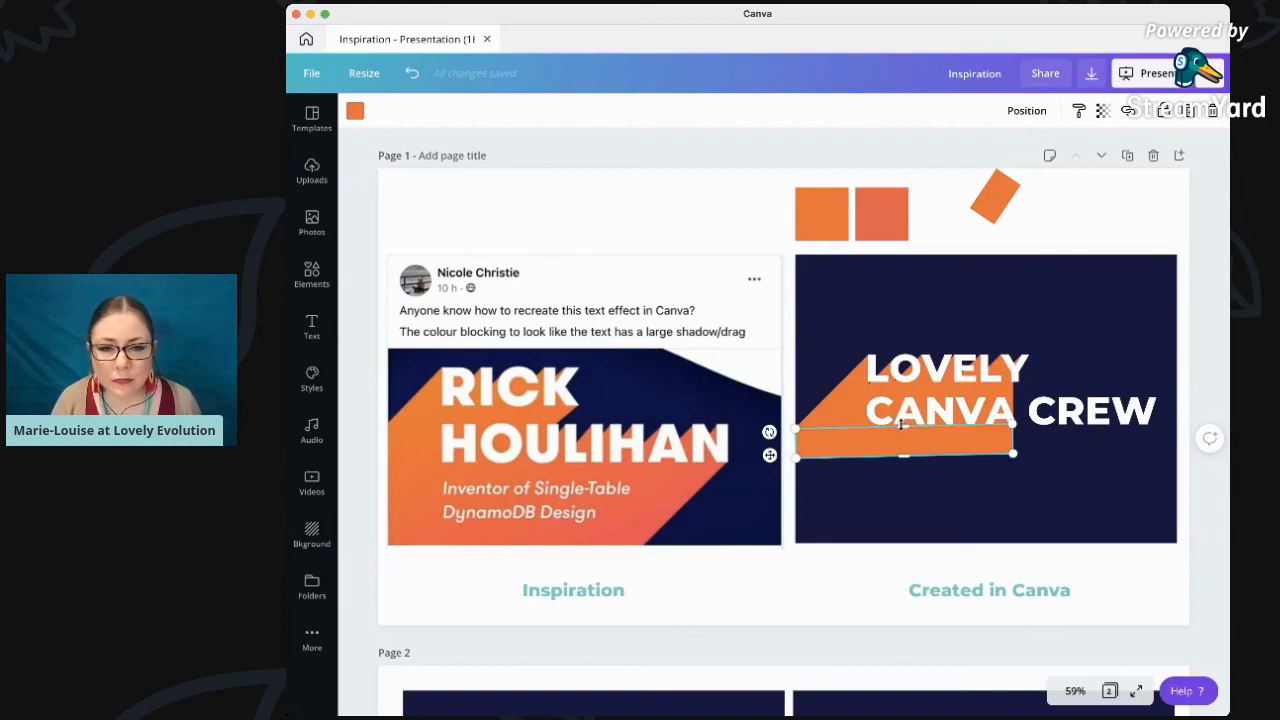
{"action": "left_click", "coordinate": [1061, 221]}
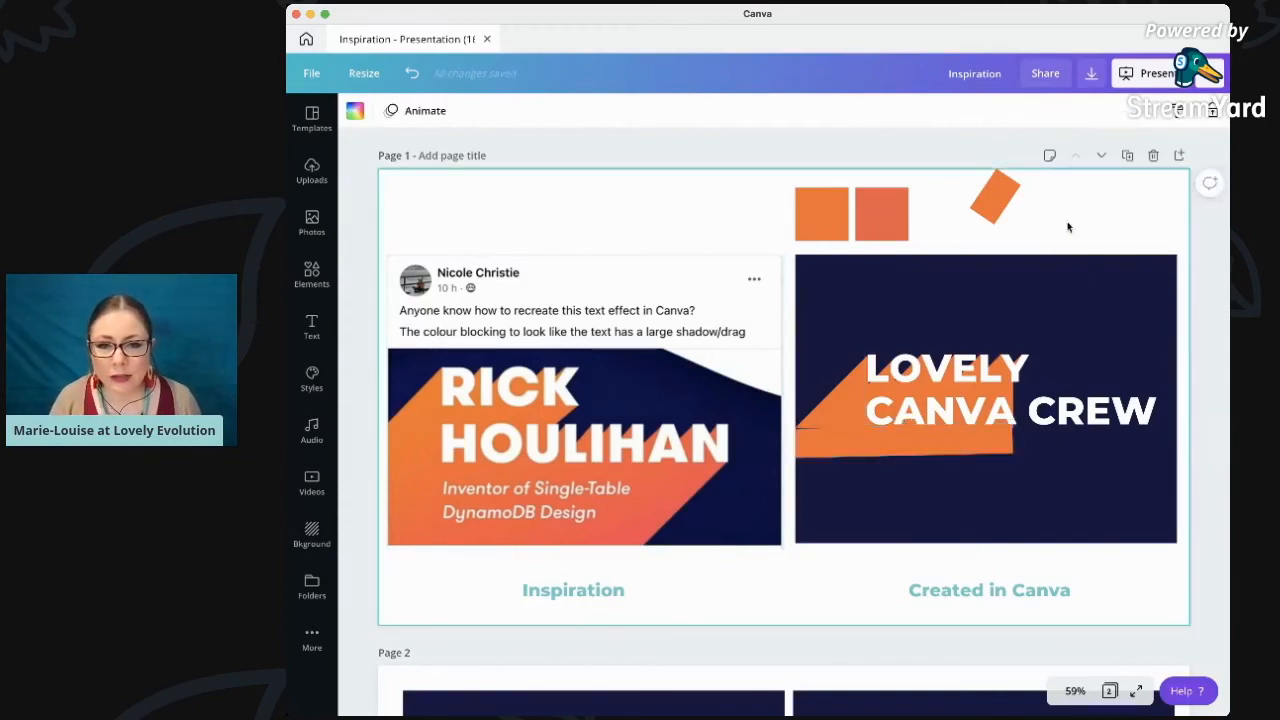
{"action": "left_click", "coordinate": [888, 440]}
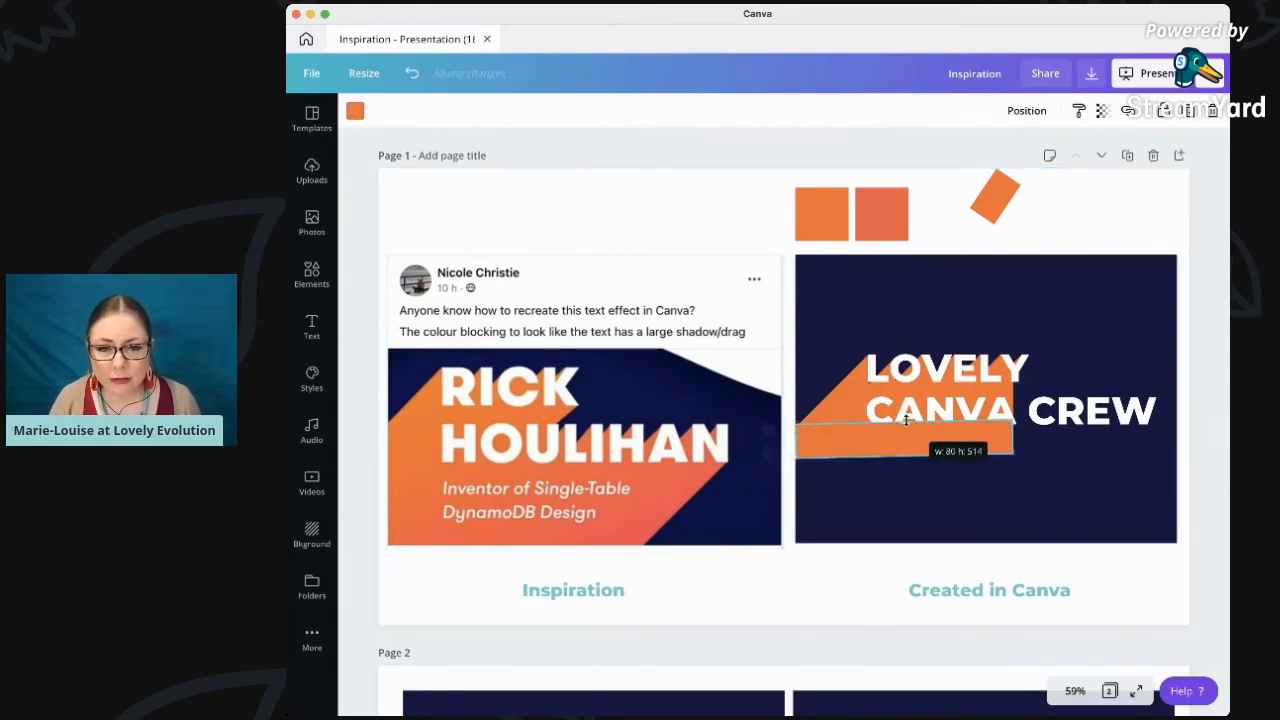
{"action": "left_click_drag", "start_coordinate": [797, 442], "coordinate": [802, 442]}
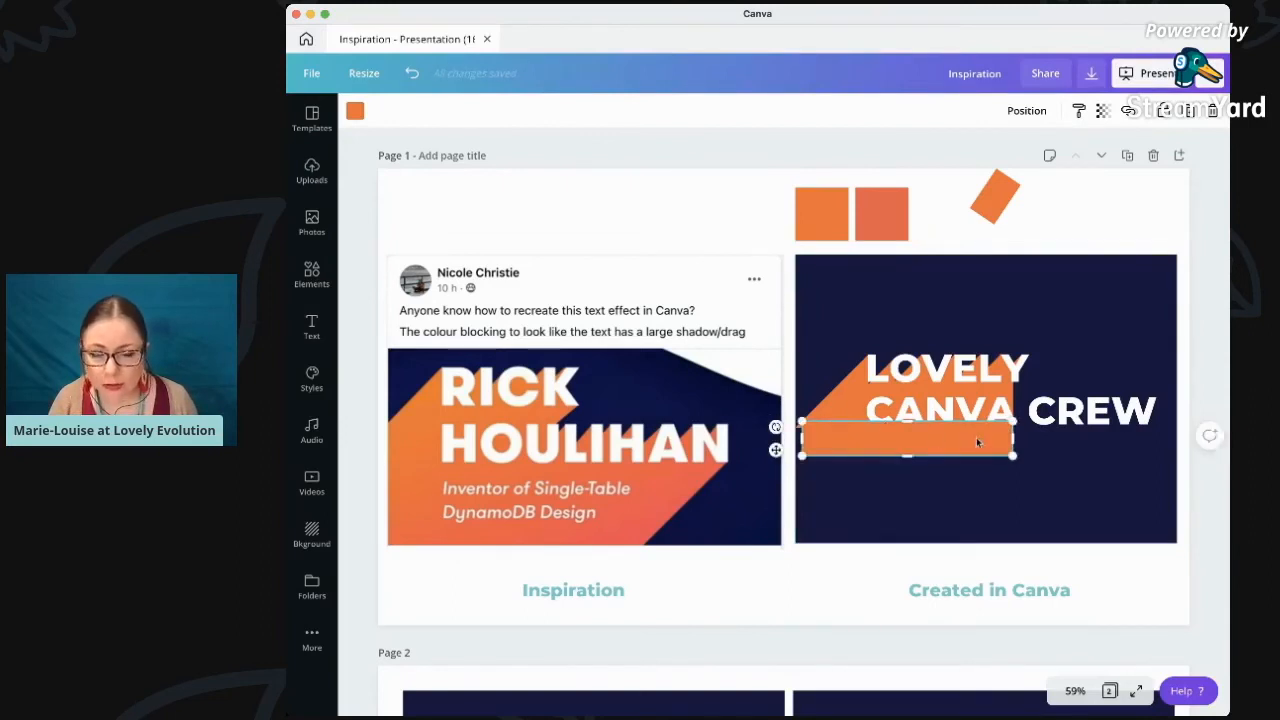
Send the orange rectangle backward behind the text, and delete the spare tilted rectangle above the navy panel
{"action": "left_click", "coordinate": [1027, 110]}
{"action": "left_click", "coordinate": [985, 155]}
{"action": "left_click", "coordinate": [705, 189]}
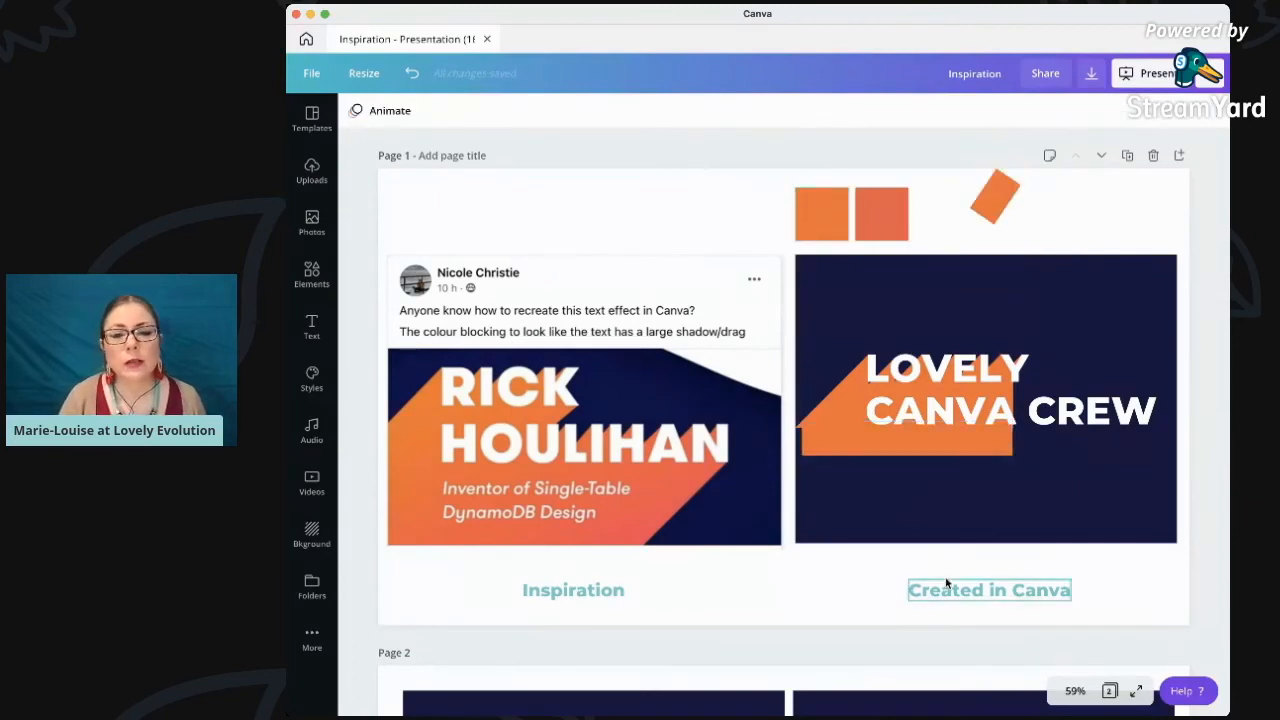
{"action": "left_click", "coordinate": [984, 204]}
{"action": "key", "text": "Delete"}
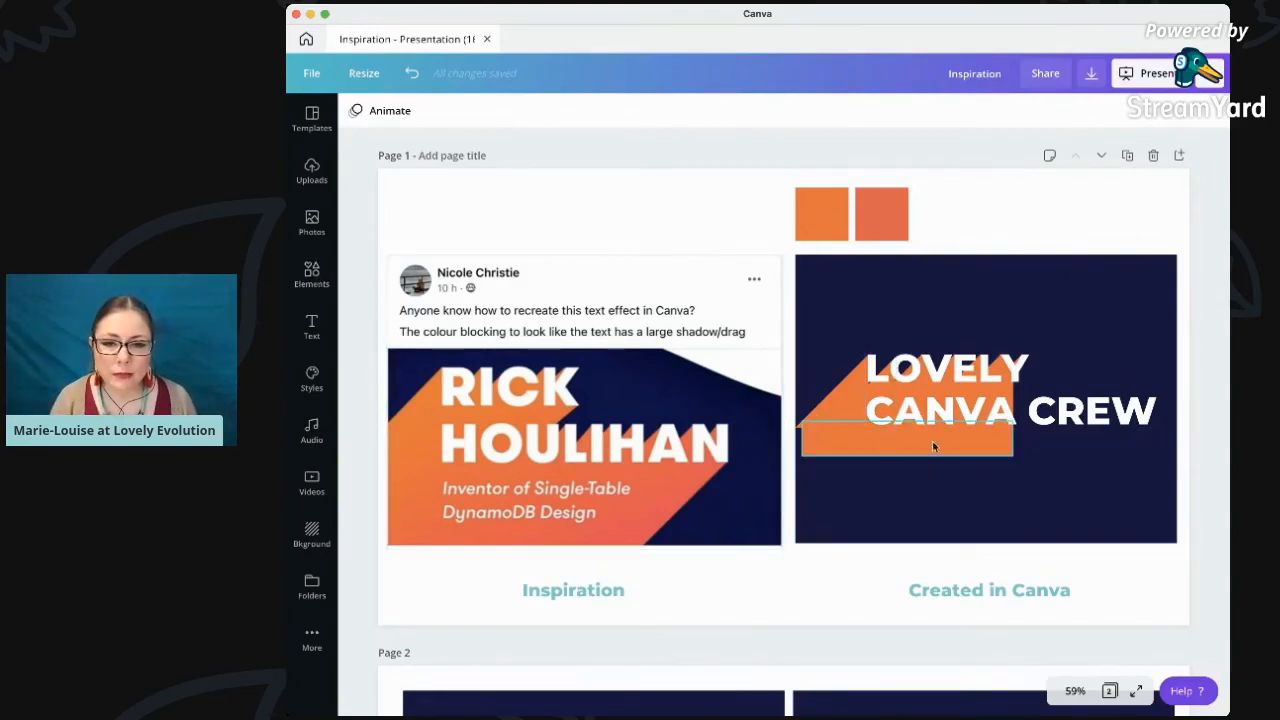
Search the elements library for "gradient"
{"action": "left_click", "coordinate": [1075, 691]}
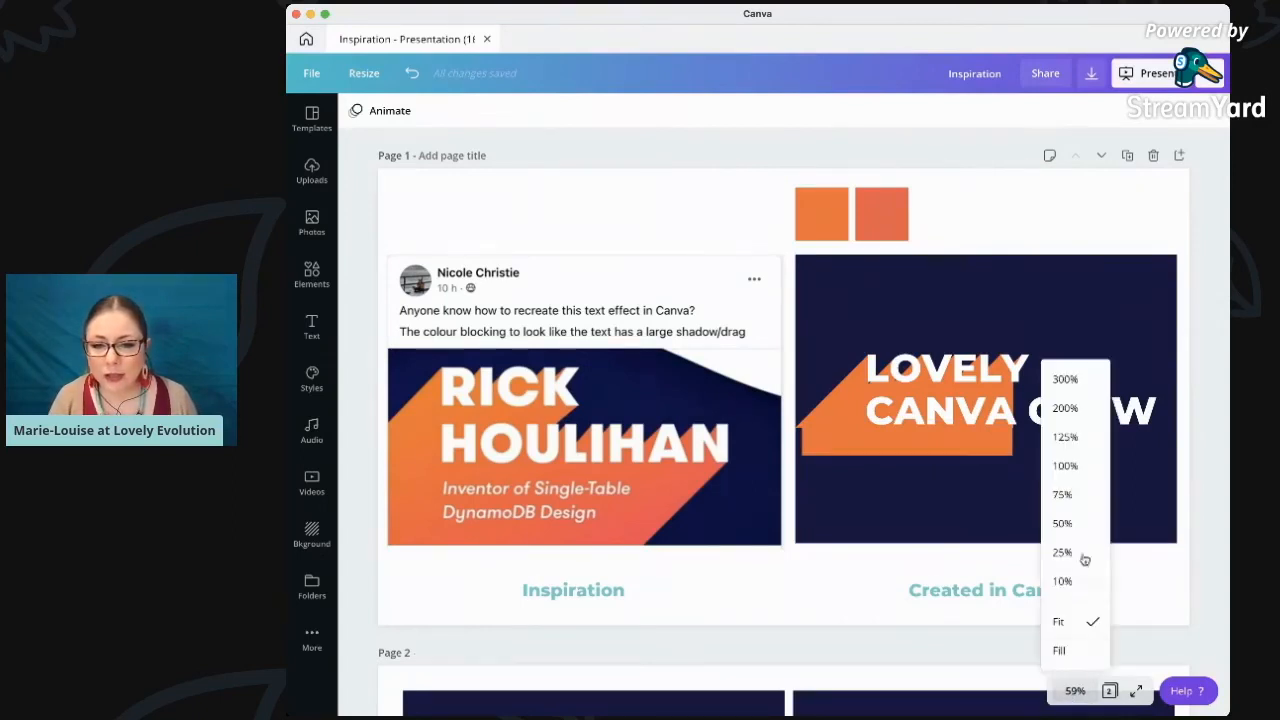
{"action": "left_click", "coordinate": [1069, 406]}
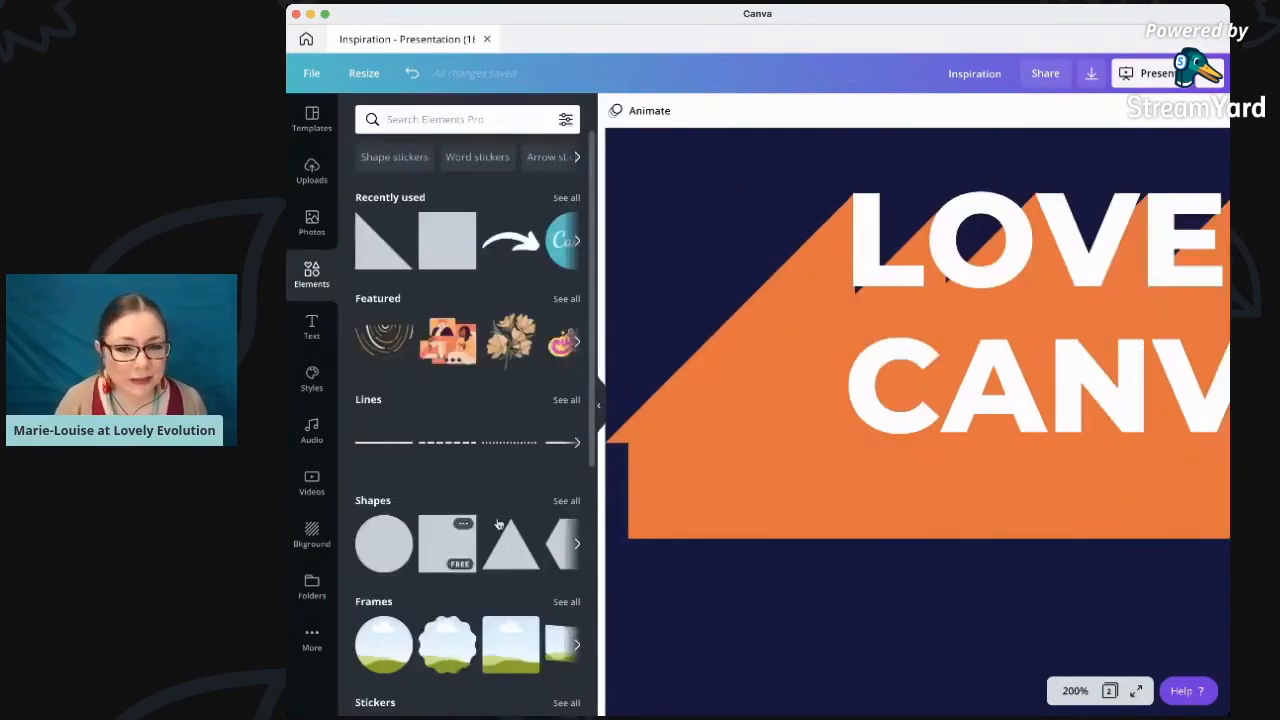
{"action": "scroll", "coordinate": [1005, 477], "scroll_direction": "right", "scroll_amount": 10}
{"action": "scroll", "coordinate": [885, 376], "scroll_direction": "left", "scroll_amount": 3}
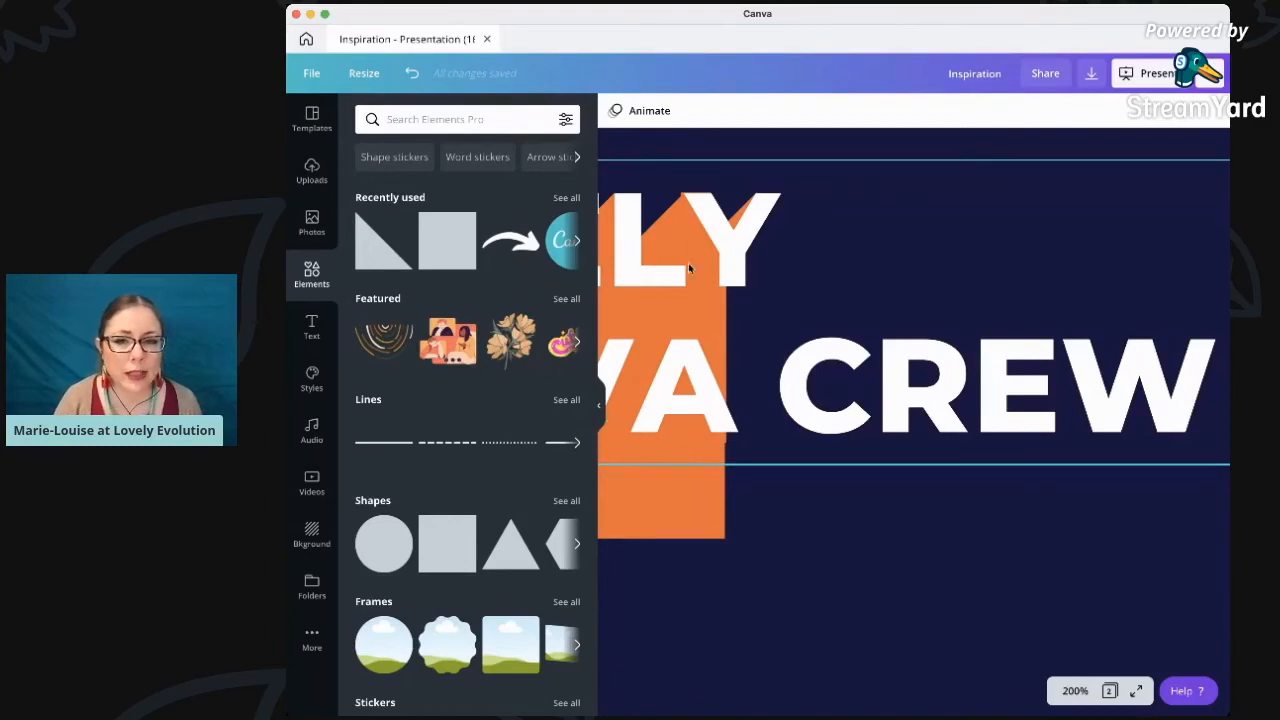
{"action": "scroll", "coordinate": [688, 197], "scroll_direction": "left", "scroll_amount": 3}
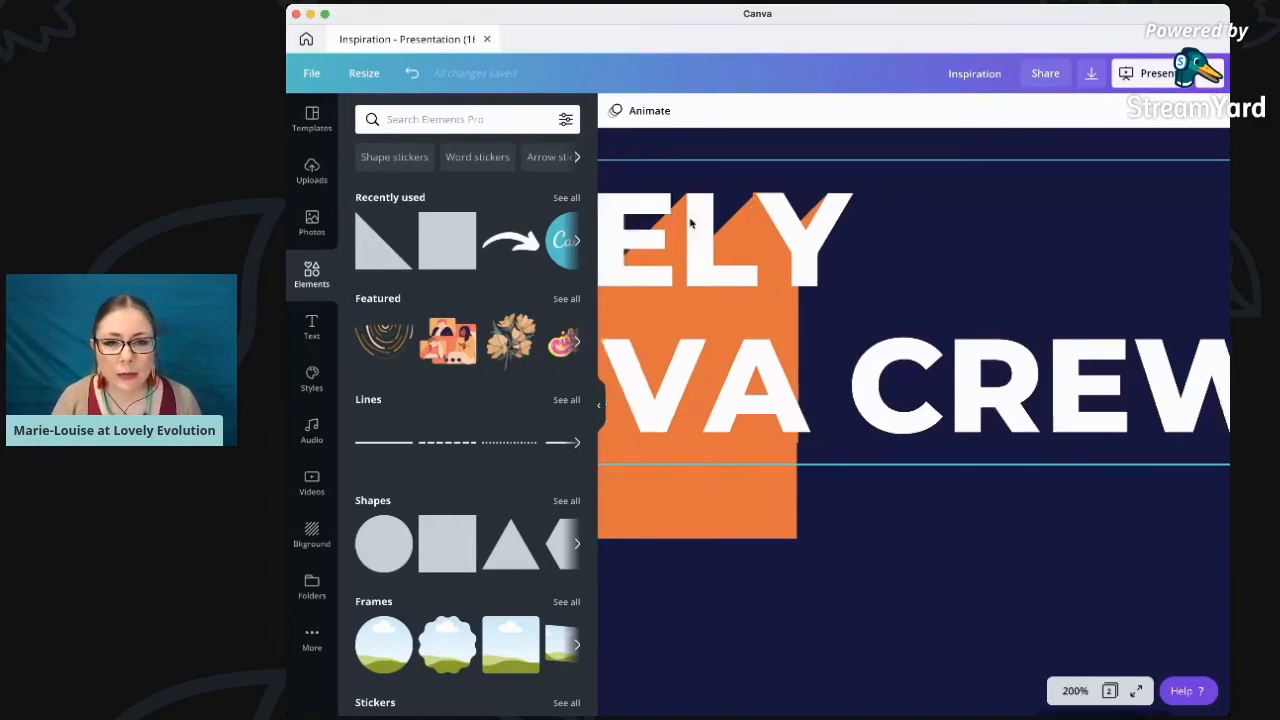
{"action": "left_click", "coordinate": [795, 225]}
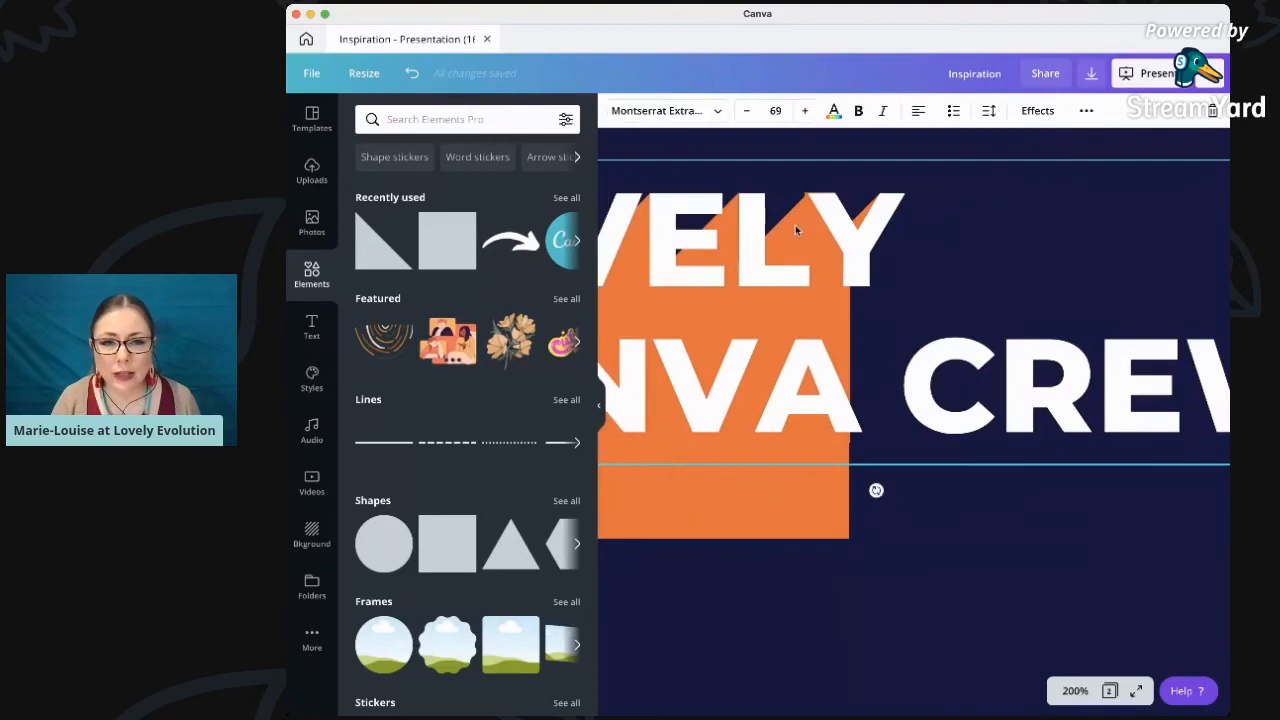
{"action": "left_click", "coordinate": [428, 120]}
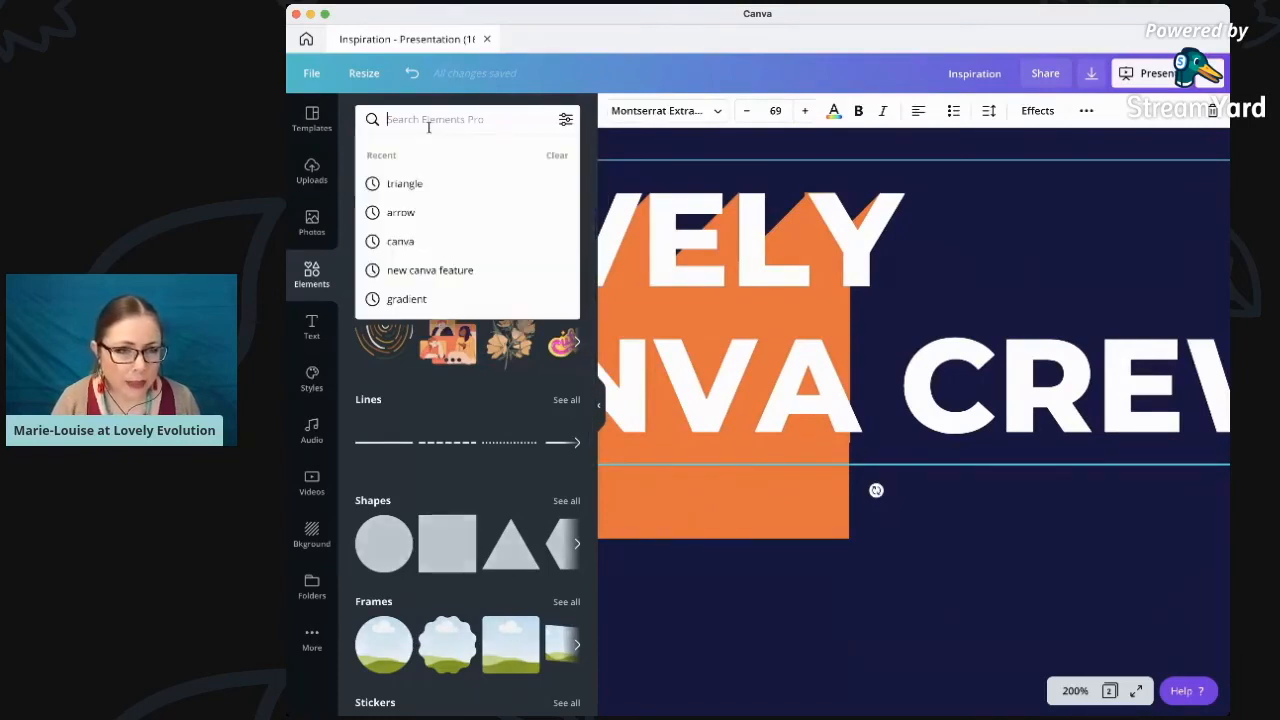
{"action": "type", "text": "gradient"}
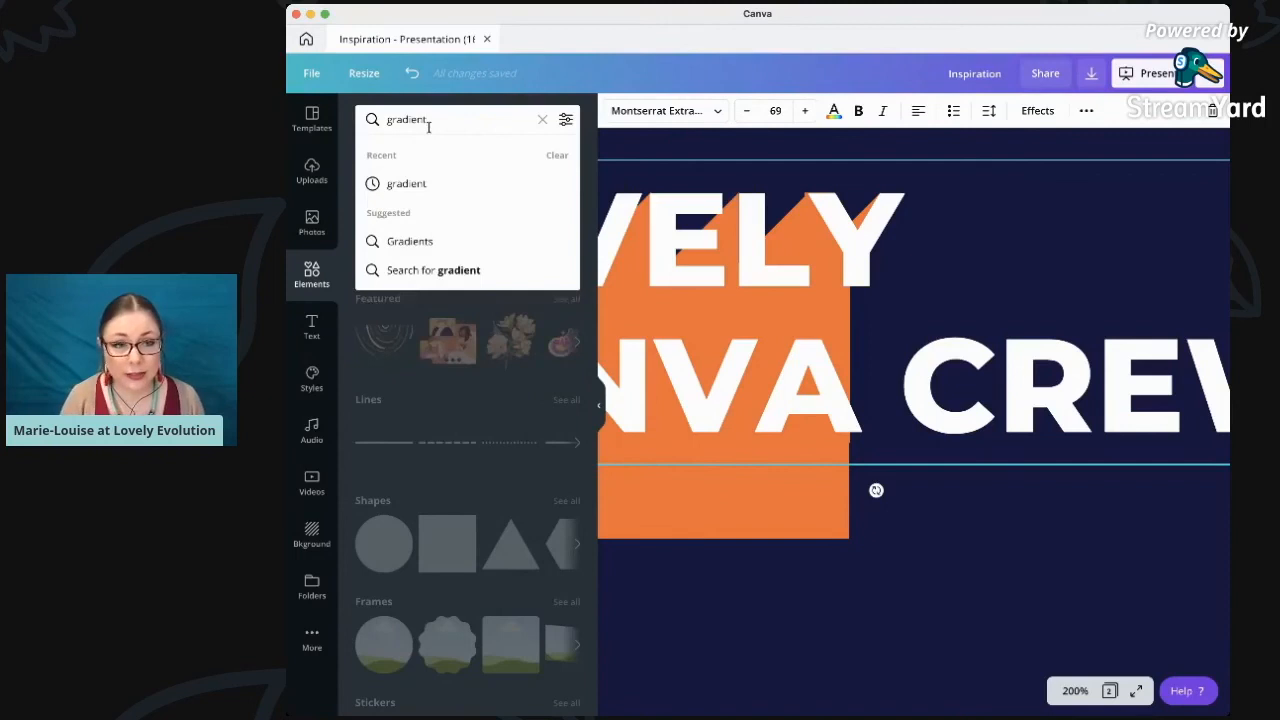
{"action": "key", "text": "Return"}
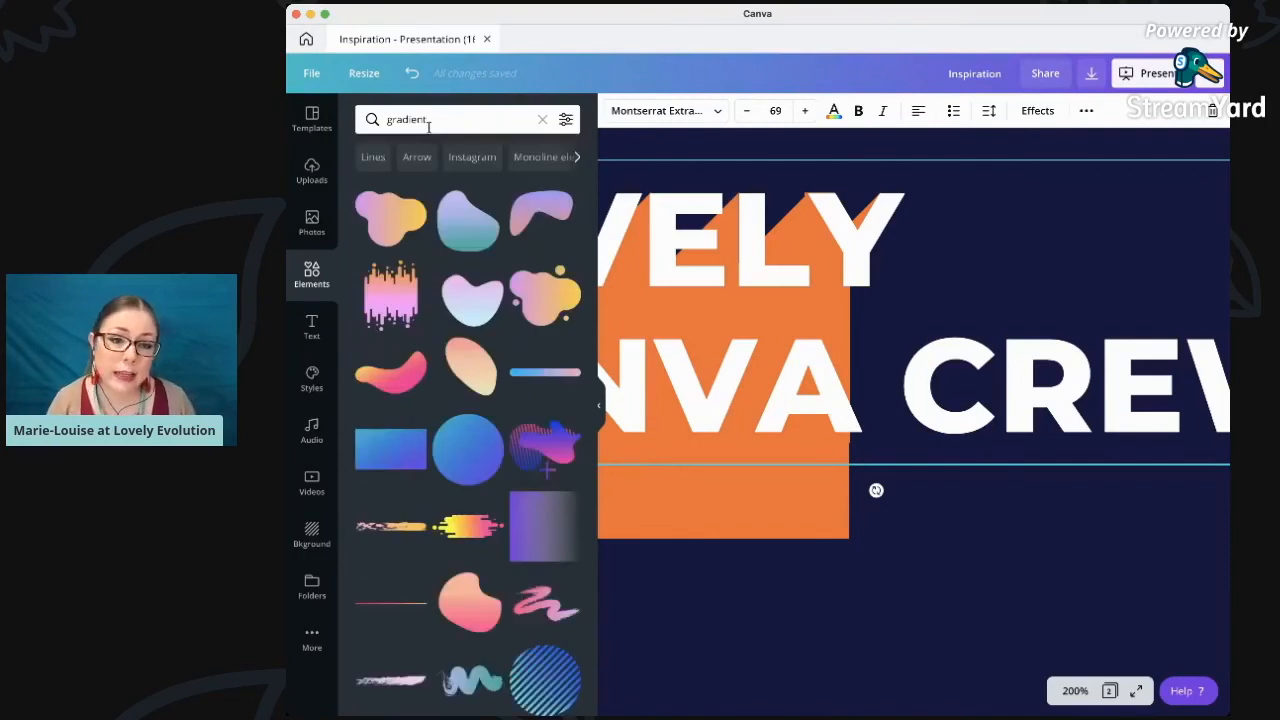
Add the purple fade-to-transparent gradient square from the results over LOVELY CANVA in the navy panel
{"action": "scroll", "coordinate": [886, 409], "scroll_direction": "left", "scroll_amount": 5}
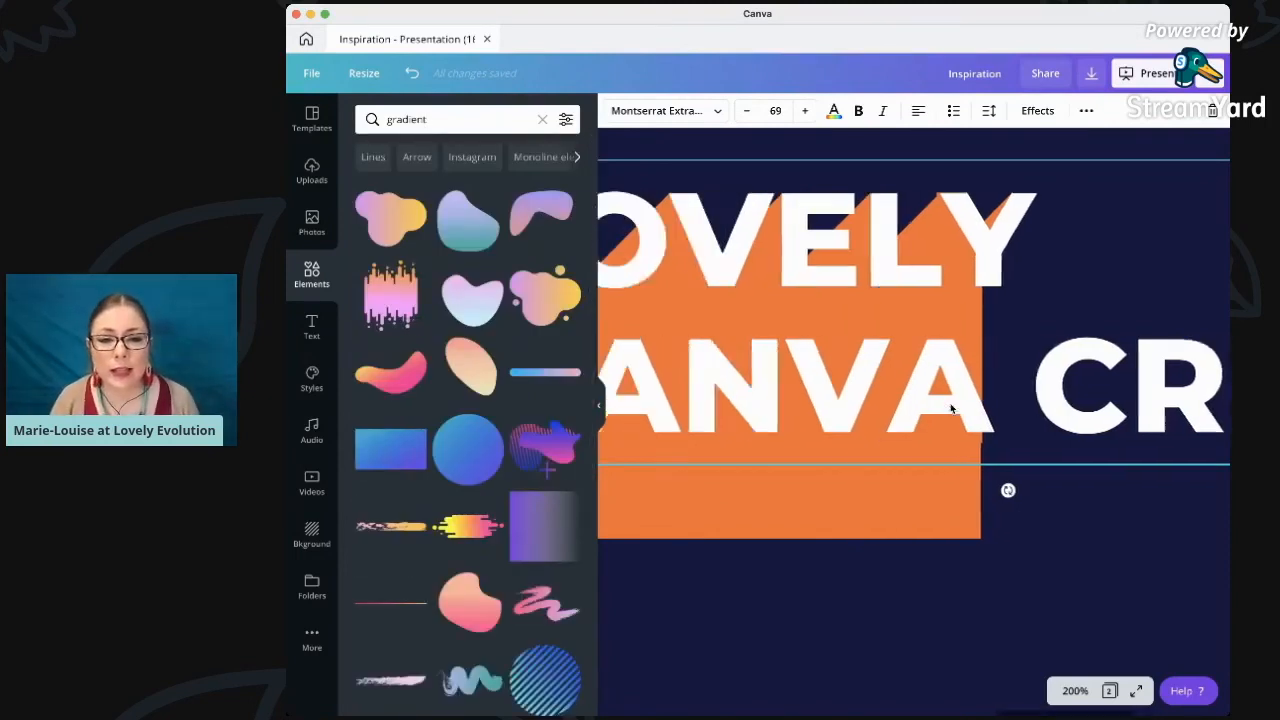
{"action": "scroll", "coordinate": [950, 403], "scroll_direction": "left", "scroll_amount": 2}
{"action": "left_click", "coordinate": [1075, 690]}
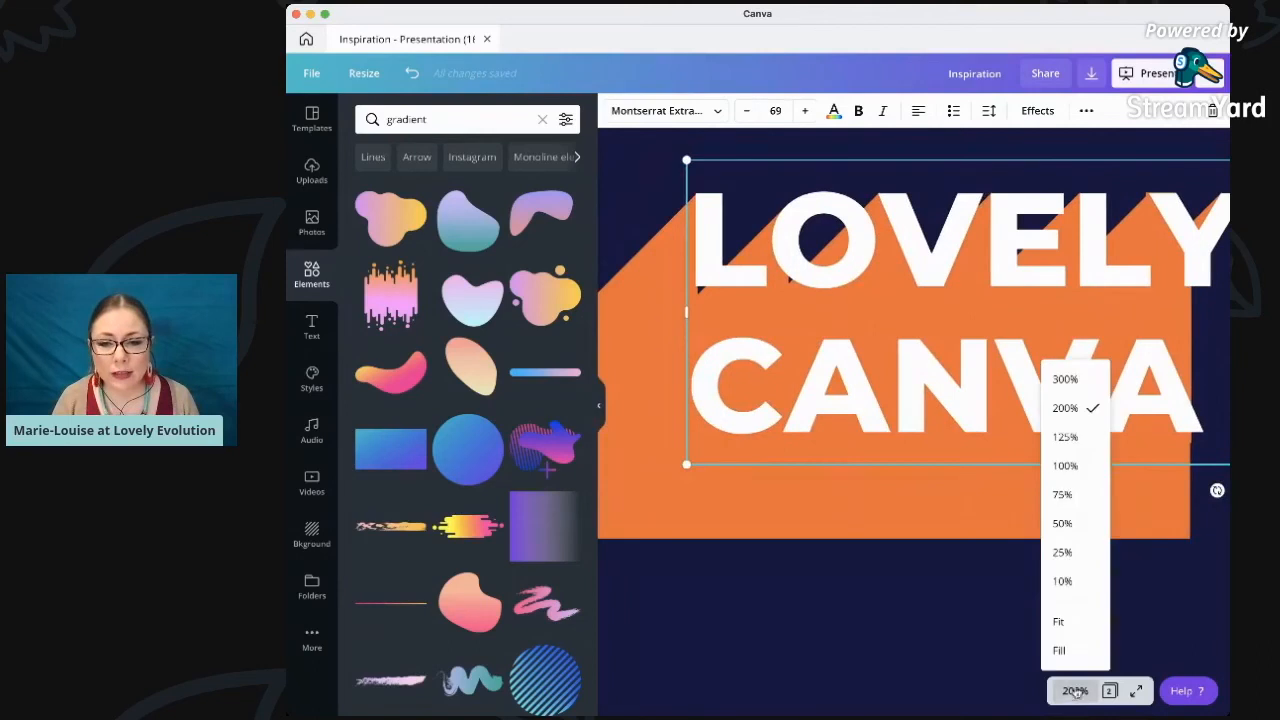
{"action": "left_click", "coordinate": [1064, 466]}
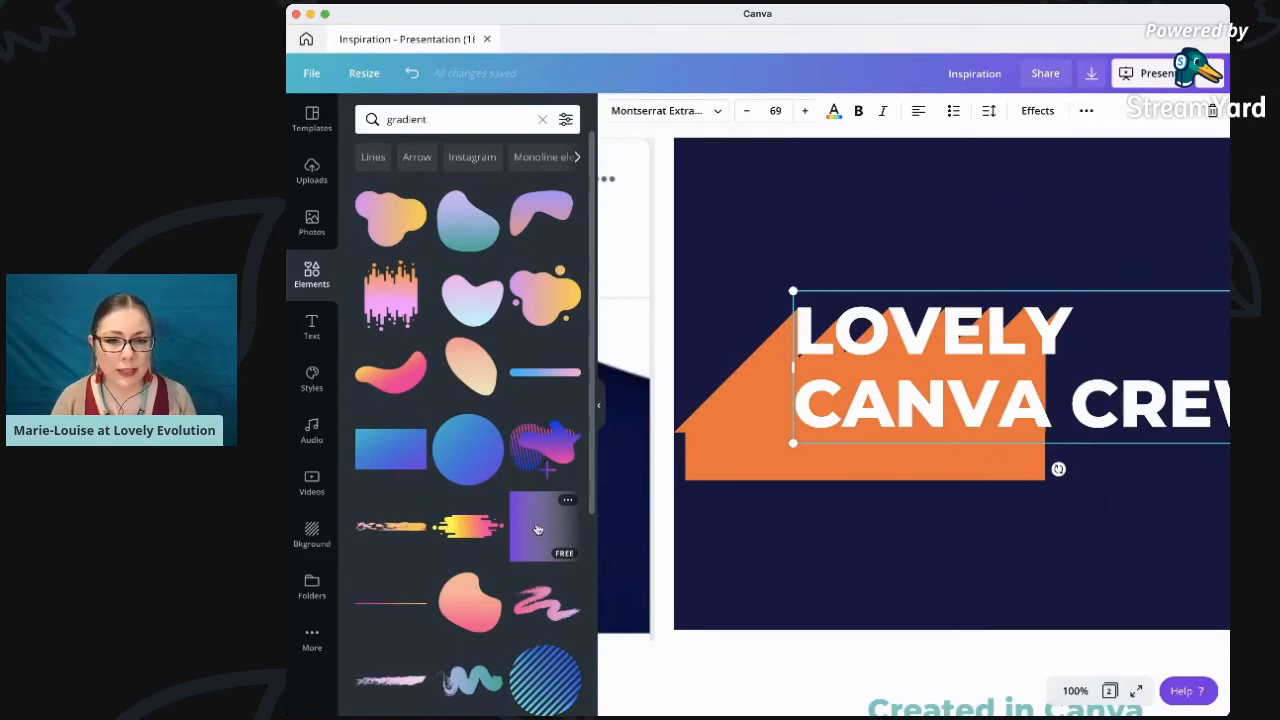
{"action": "left_click_drag", "start_coordinate": [537, 529], "coordinate": [690, 530]}
{"action": "left_click_drag", "start_coordinate": [738, 472], "coordinate": [973, 514]}
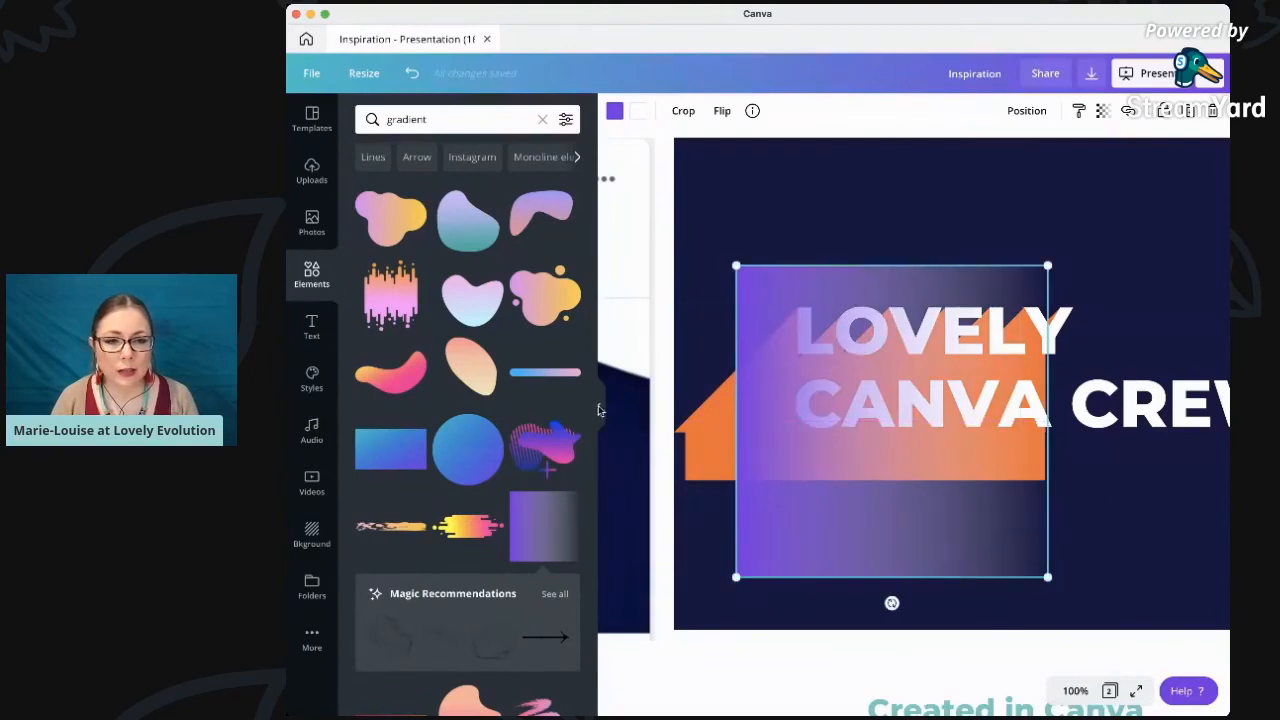
{"action": "left_click", "coordinate": [599, 409]}
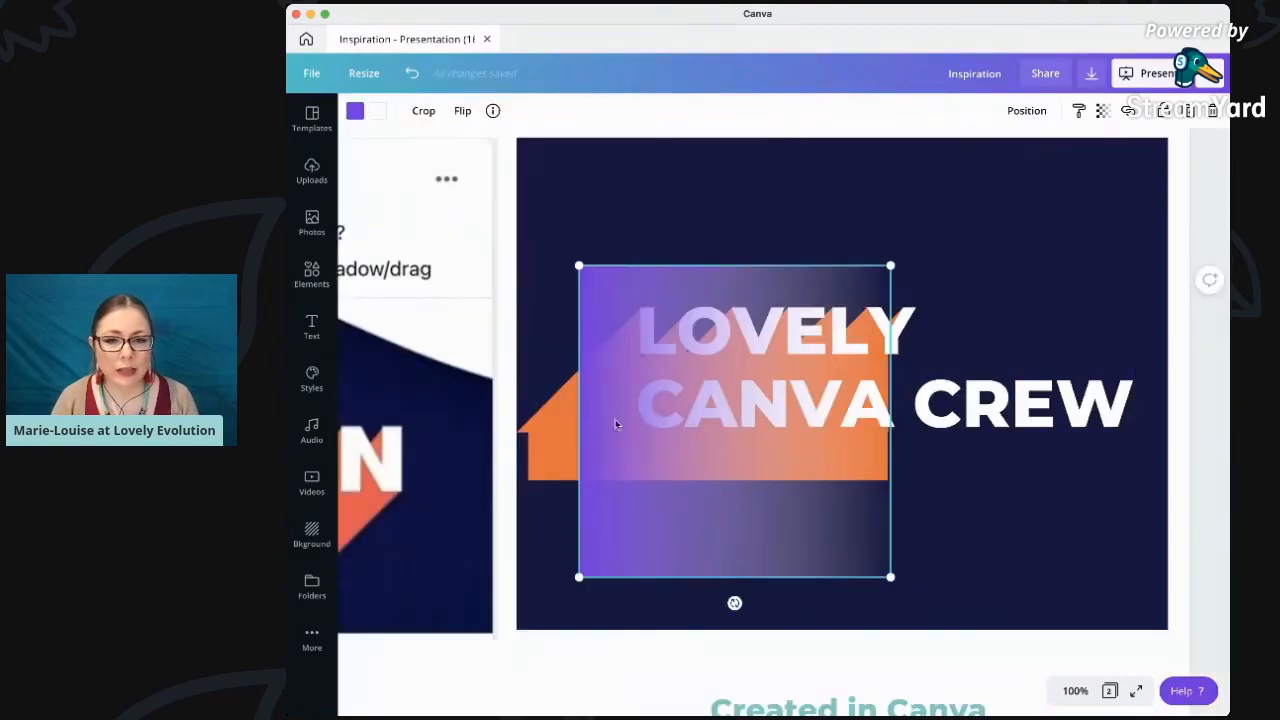
Recolour the gradient square with the document's coral and orange, and rotate it so the solid coral side faces down
{"action": "left_click", "coordinate": [352, 112]}
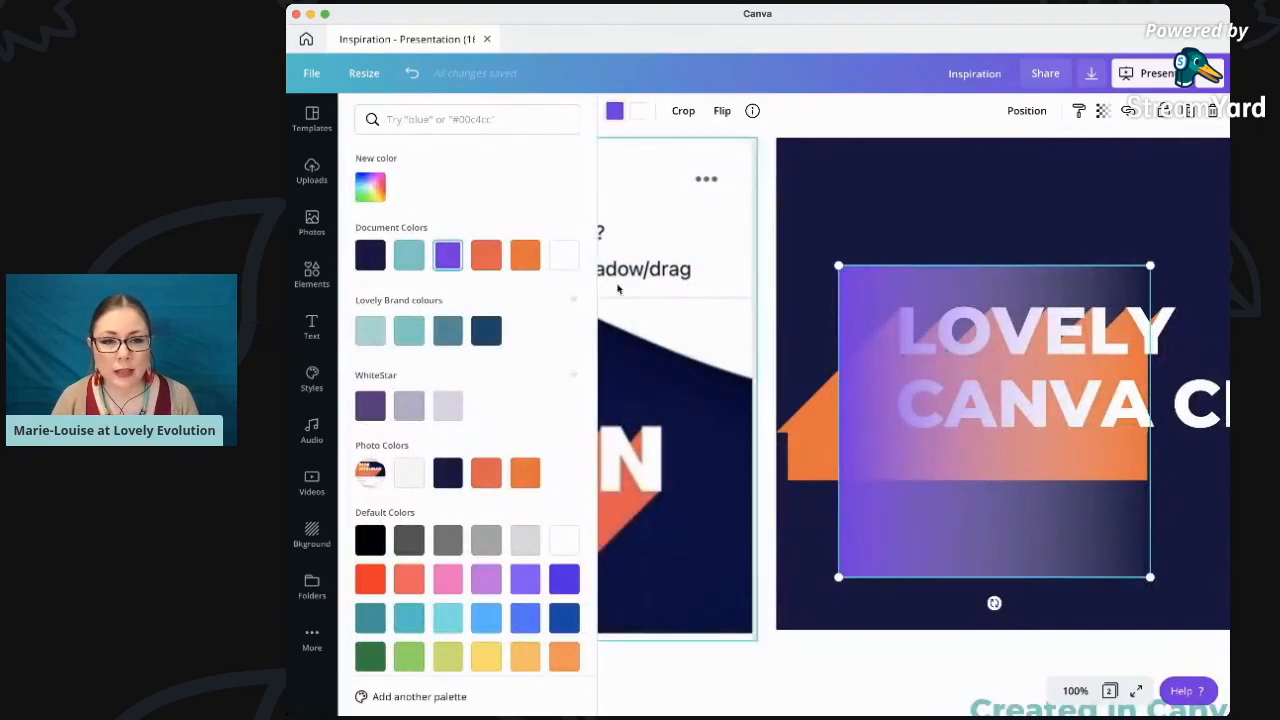
{"action": "left_click", "coordinate": [486, 255]}
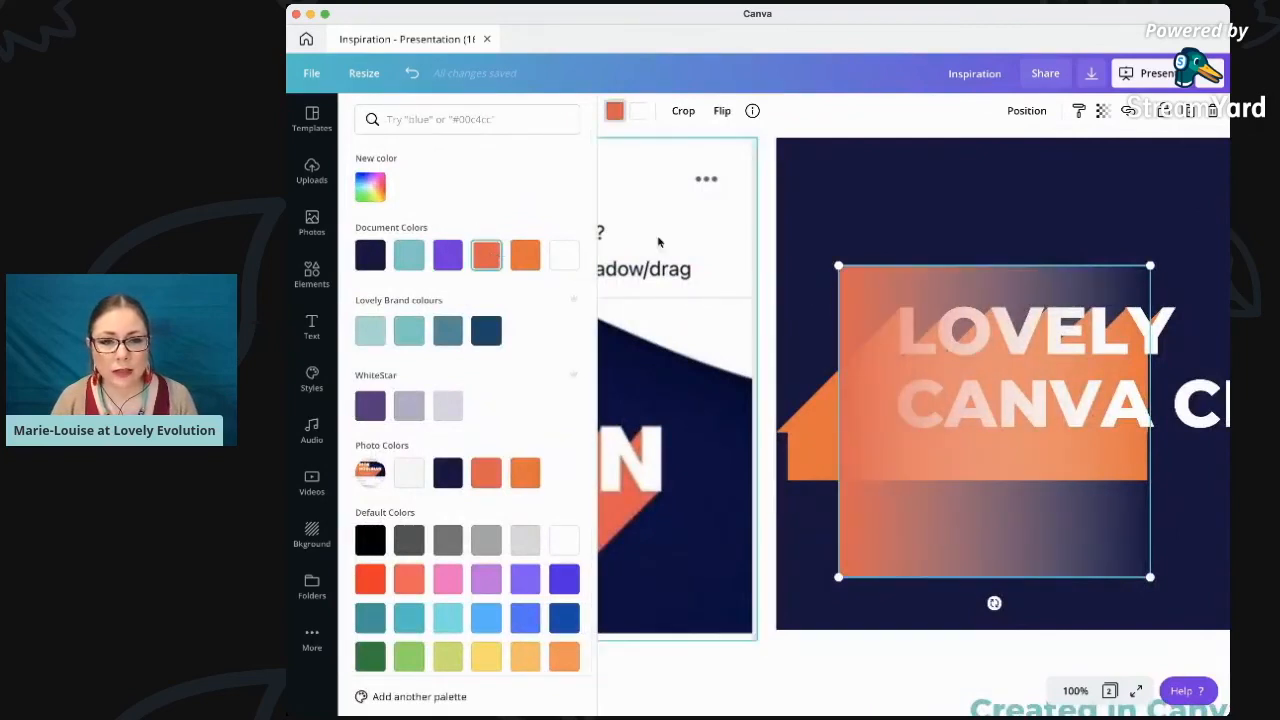
{"action": "left_click_drag", "start_coordinate": [994, 603], "coordinate": [1080, 405]}
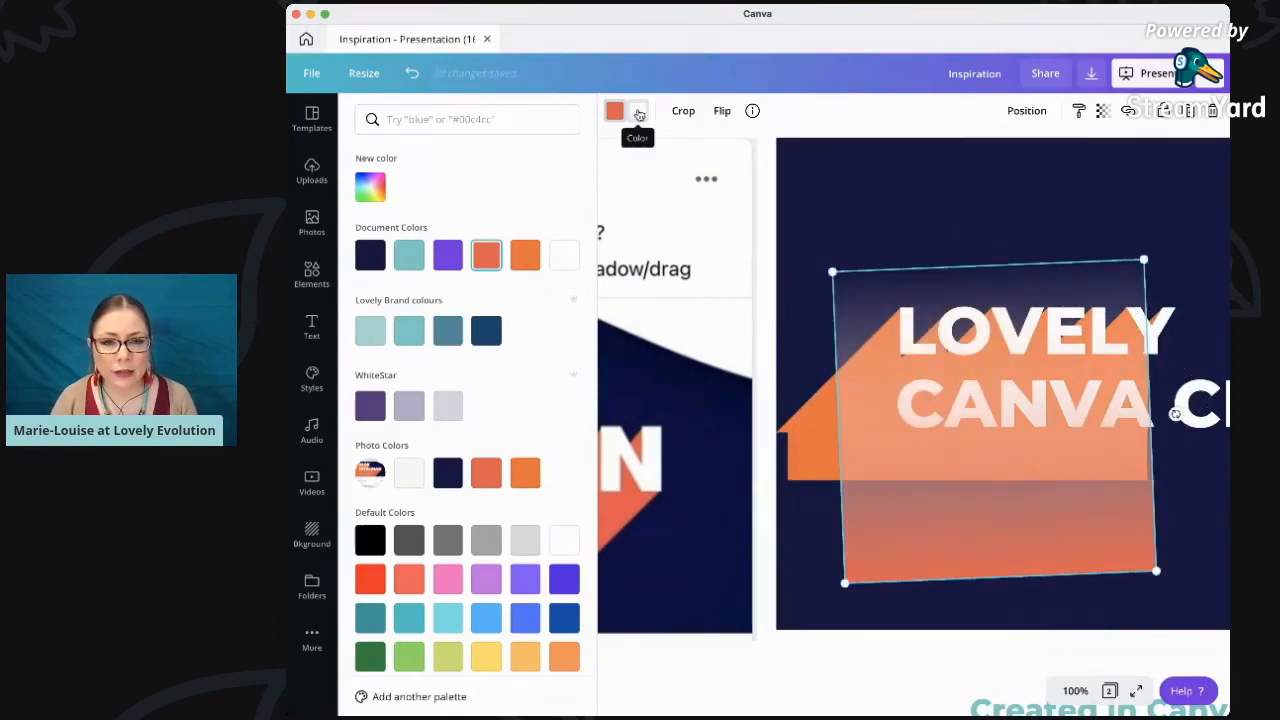
{"action": "left_click", "coordinate": [638, 112]}
{"action": "left_click", "coordinate": [527, 256]}
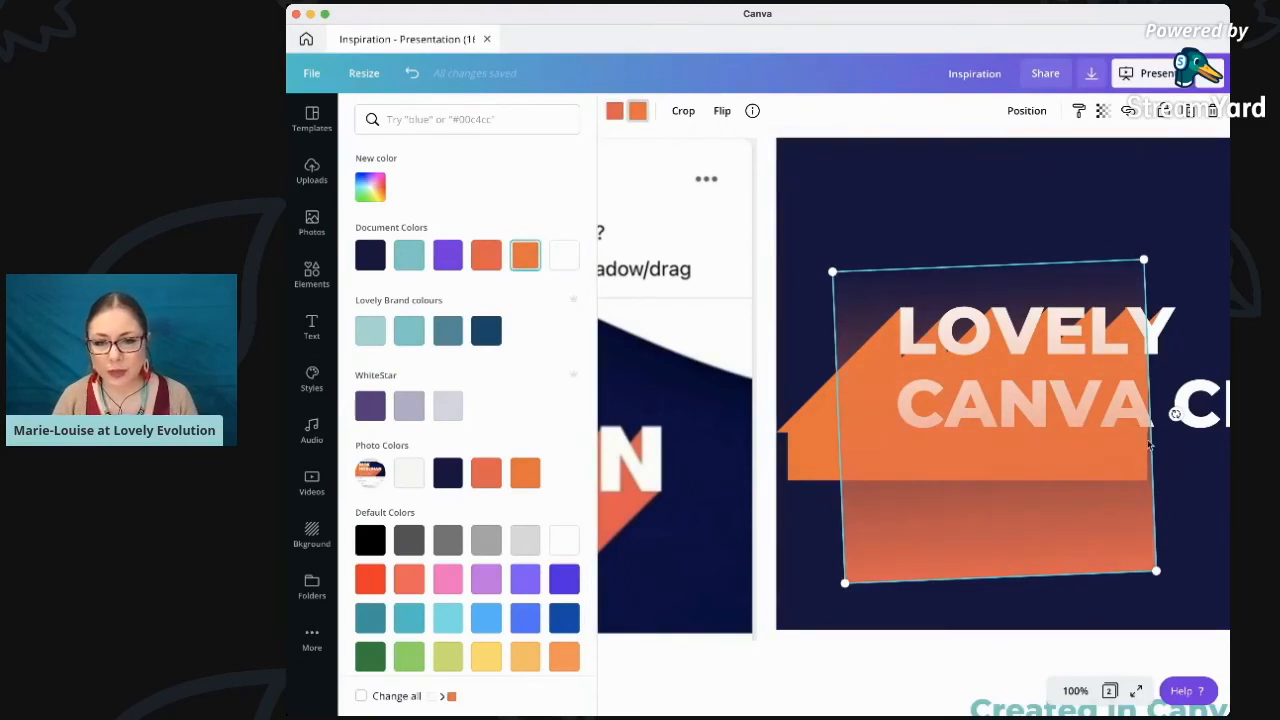
Tilt the gradient square diagonally, shrink it to about 280 by 280, and move it over the end of CANVA
{"action": "left_click_drag", "start_coordinate": [1175, 413], "coordinate": [1082, 284]}
{"action": "left_click_drag", "start_coordinate": [946, 206], "coordinate": [980, 357]}
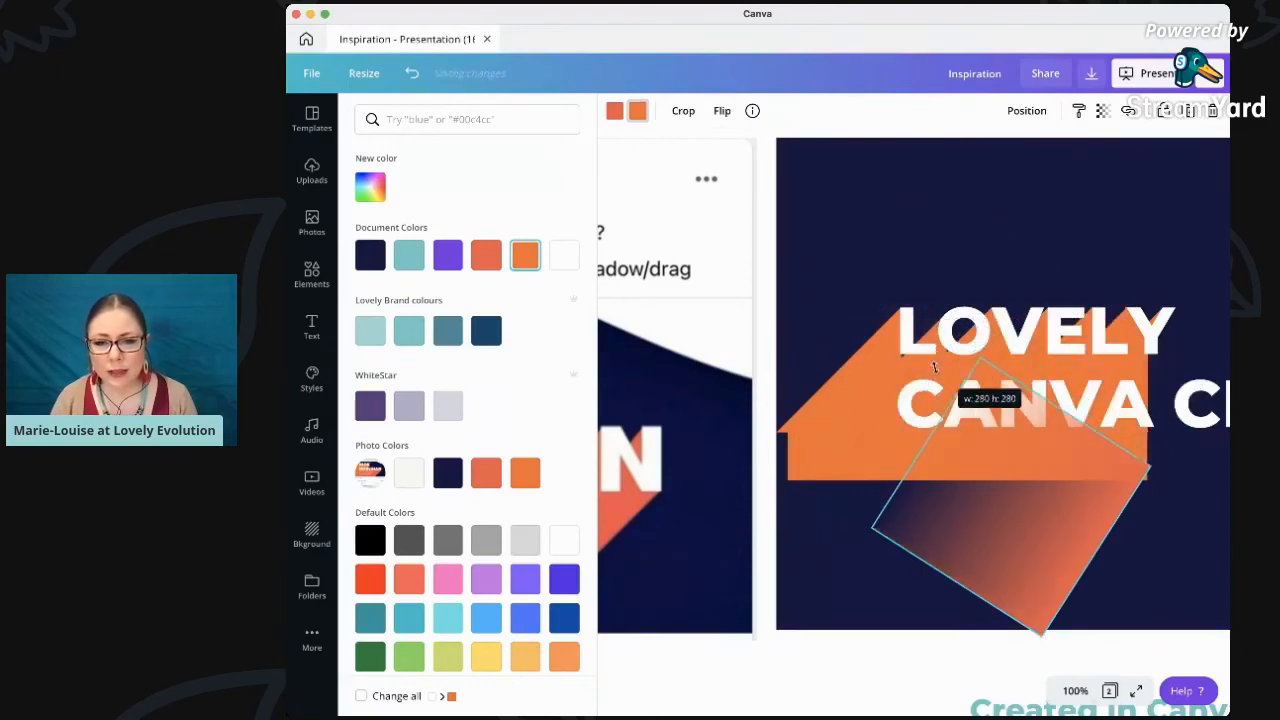
{"action": "left_click", "coordinate": [1075, 692]}
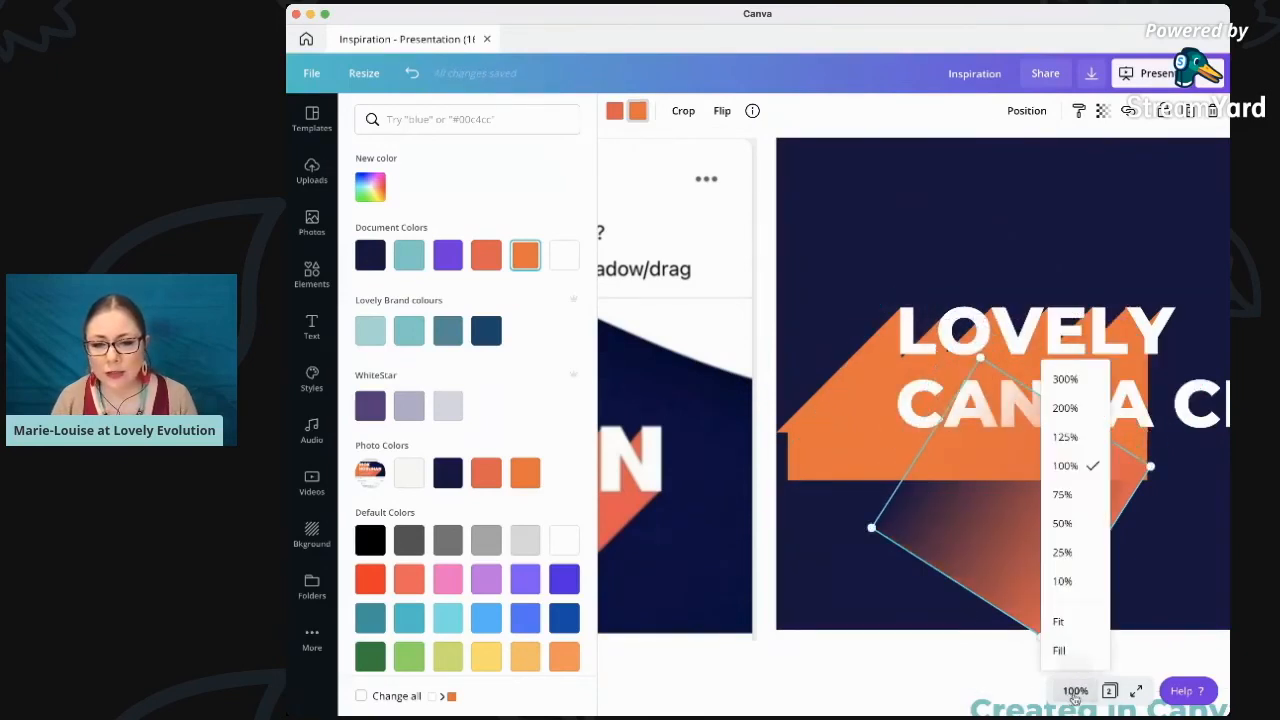
{"action": "left_click", "coordinate": [1058, 622]}
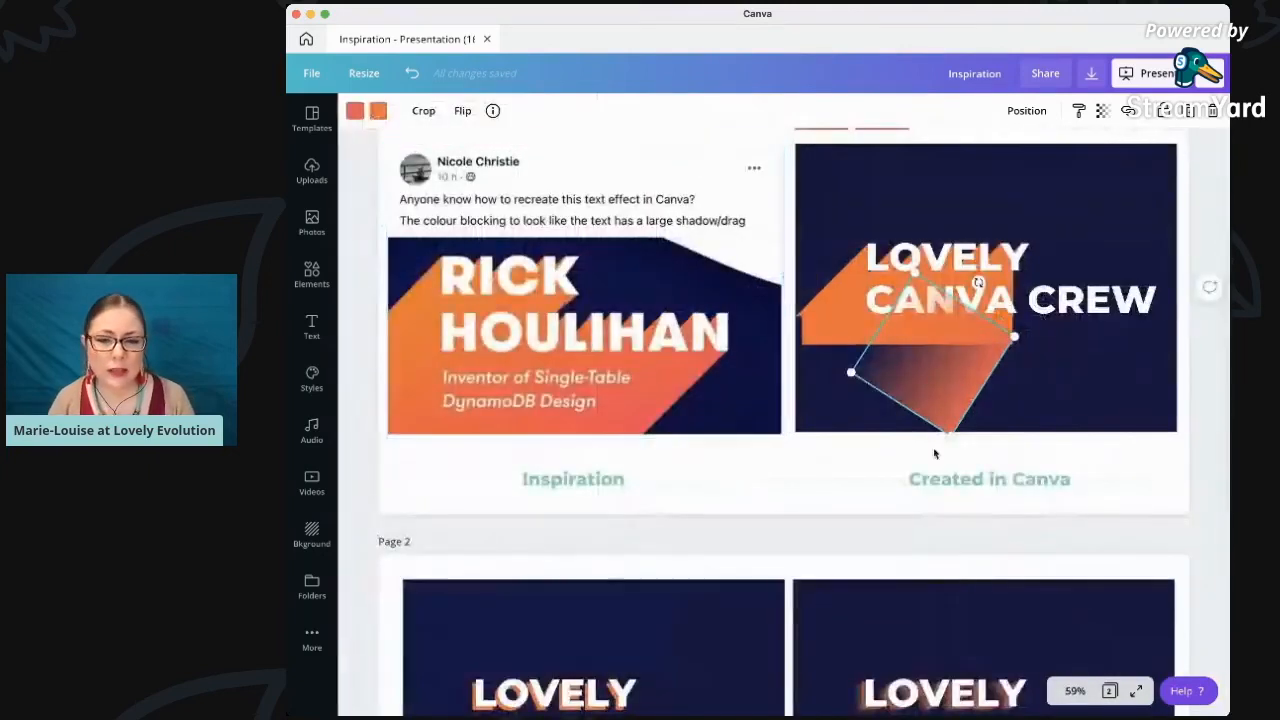
{"action": "scroll", "coordinate": [934, 449], "scroll_direction": "up", "scroll_amount": 1}
{"action": "left_click_drag", "start_coordinate": [980, 342], "coordinate": [996, 357]}
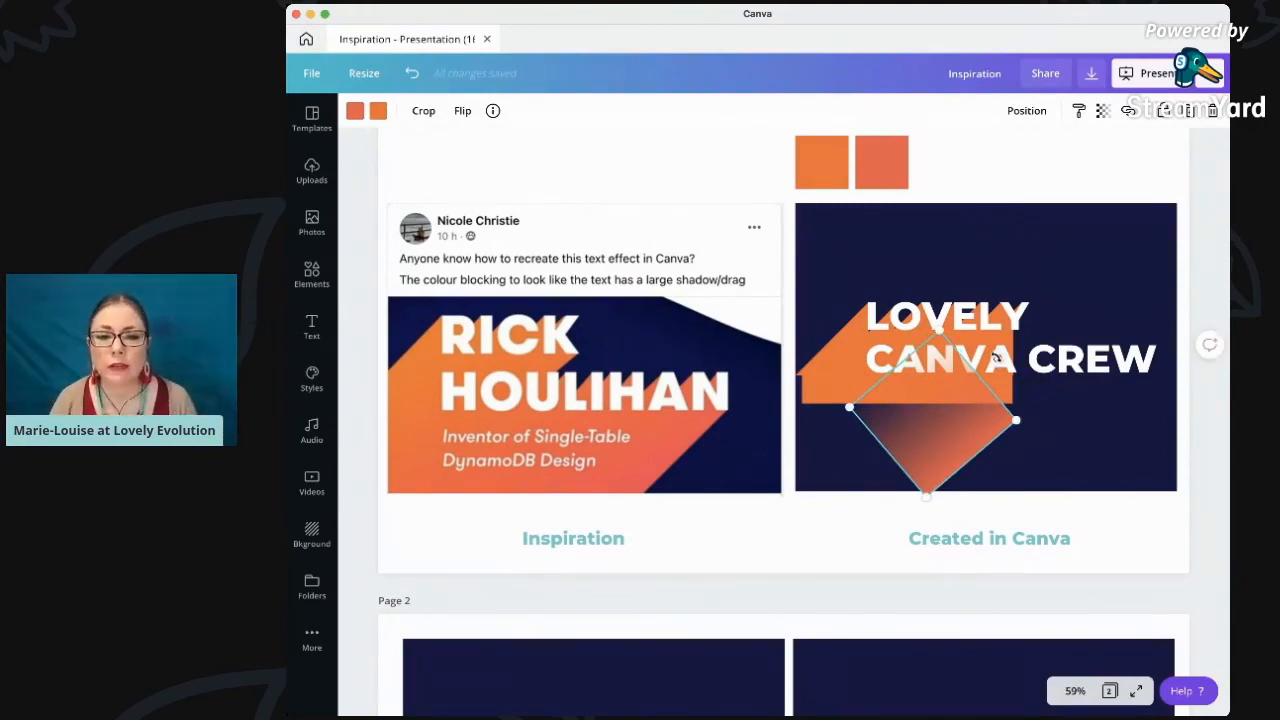
{"action": "left_click_drag", "start_coordinate": [939, 436], "coordinate": [982, 377]}
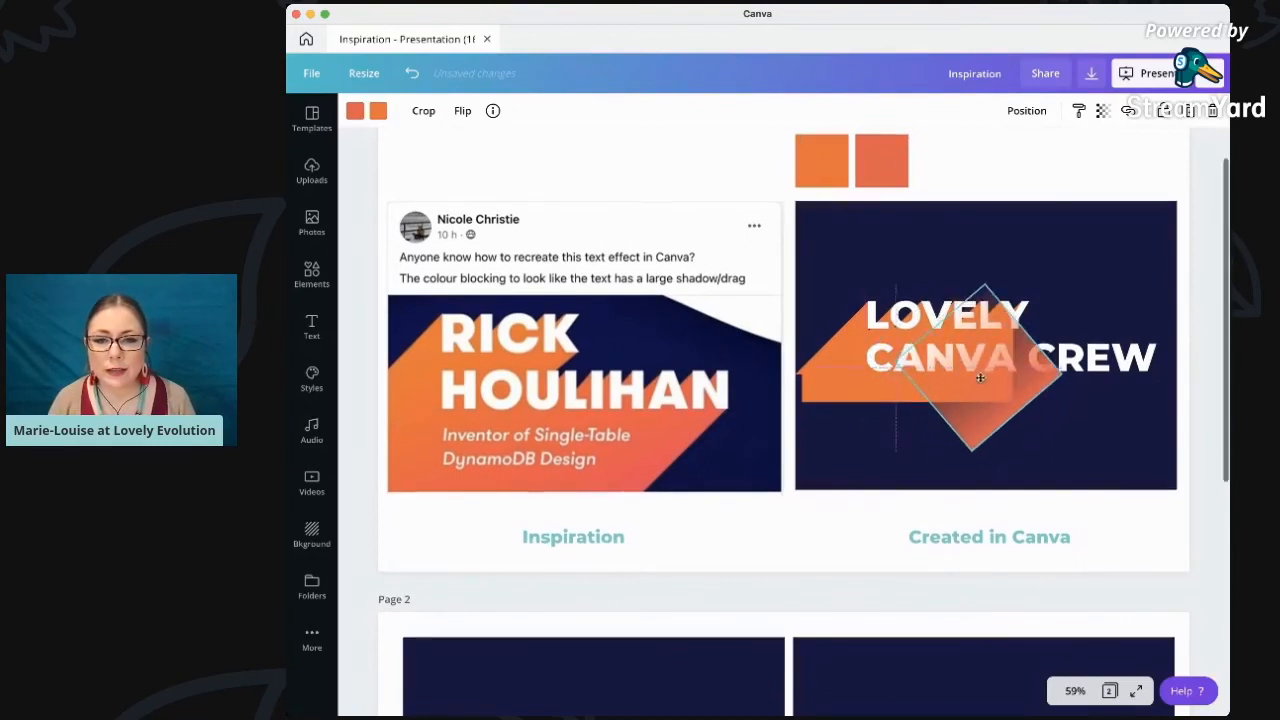
Bring the LOVELY CANVA CREW text in front of the gradient square
{"action": "left_click", "coordinate": [1117, 369]}
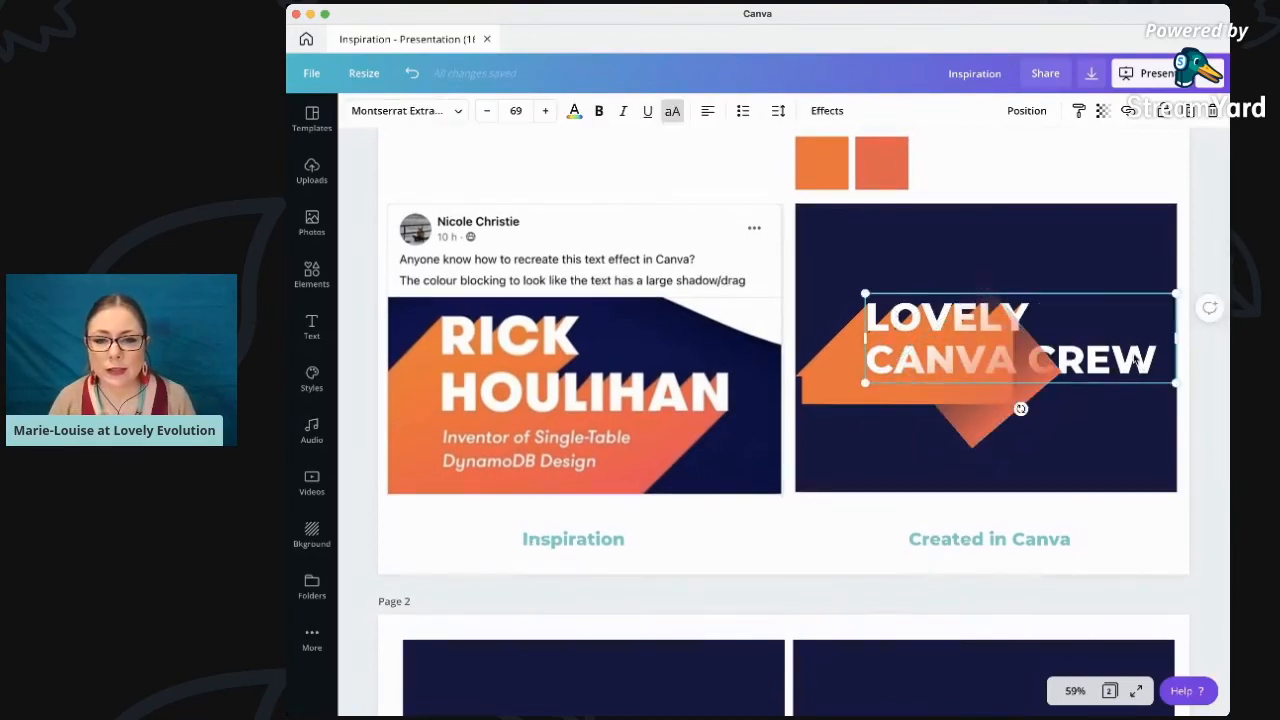
{"action": "left_click", "coordinate": [837, 111]}
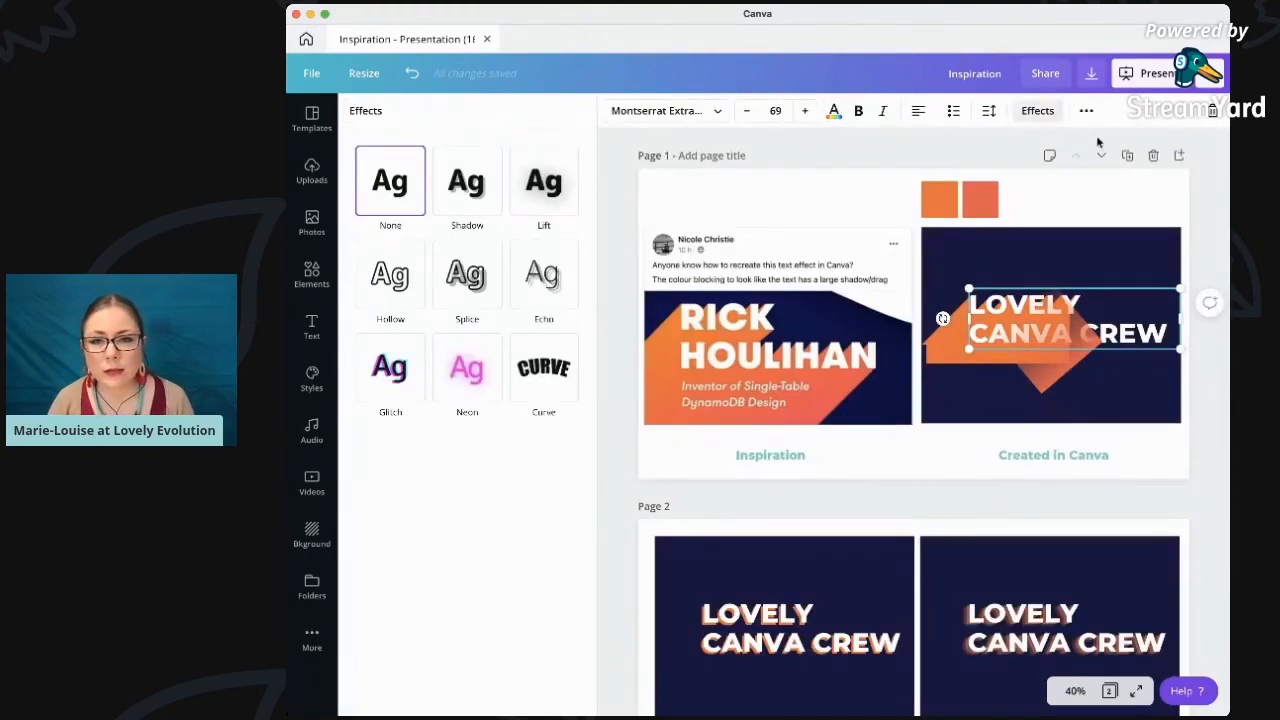
{"action": "left_click", "coordinate": [1037, 110]}
{"action": "left_click", "coordinate": [1027, 111]}
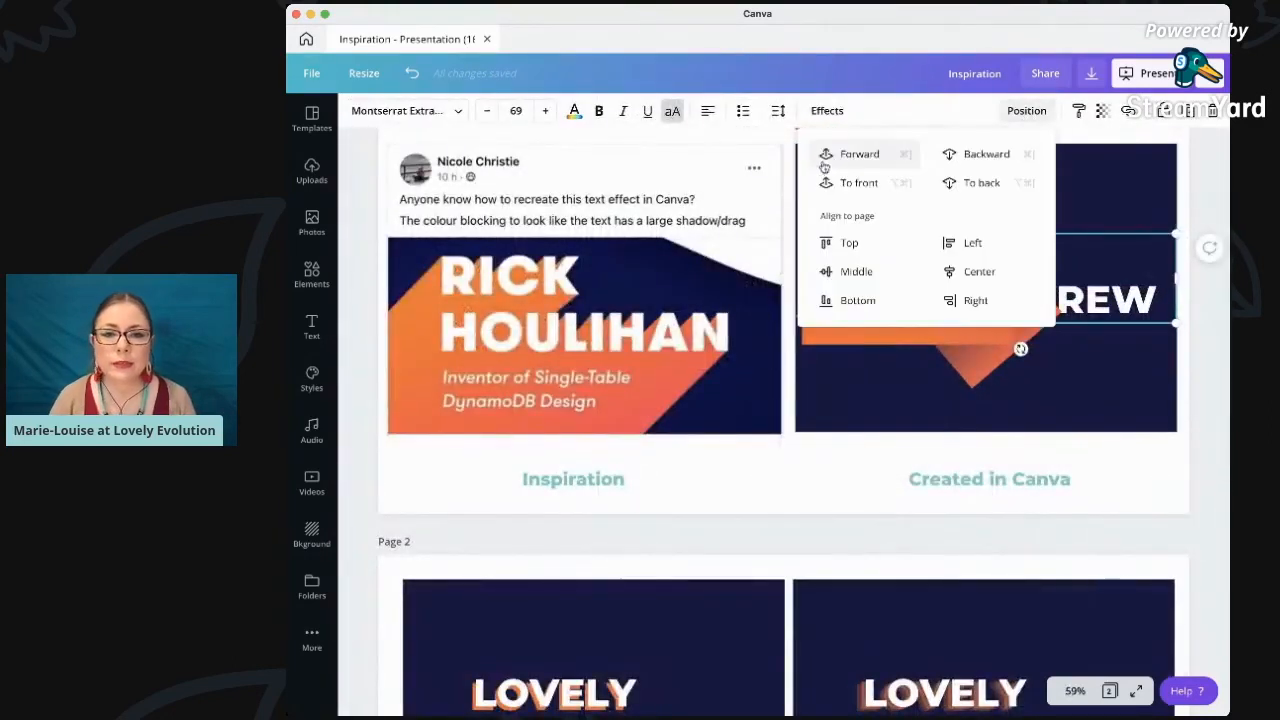
{"action": "left_click", "coordinate": [856, 168]}
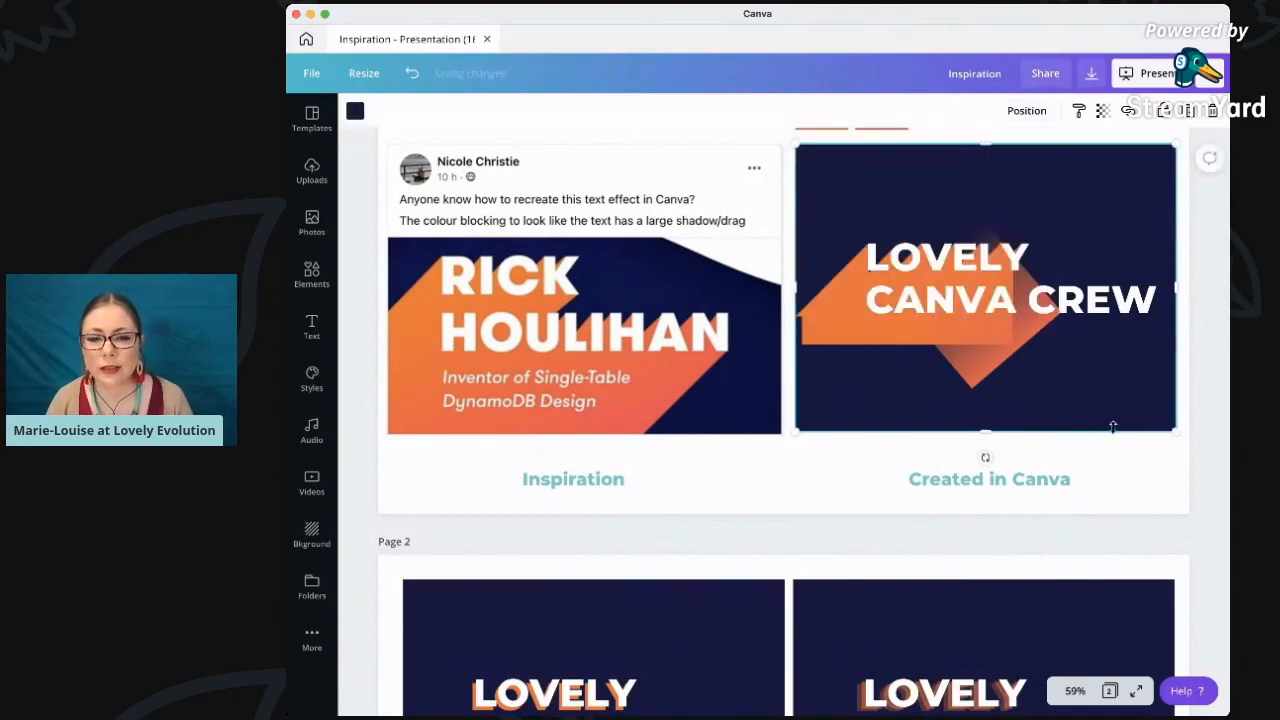
Rotate the gradient square to about -123° and shrink it at the lower-right corner of the orange shadow
{"action": "left_click", "coordinate": [982, 370]}
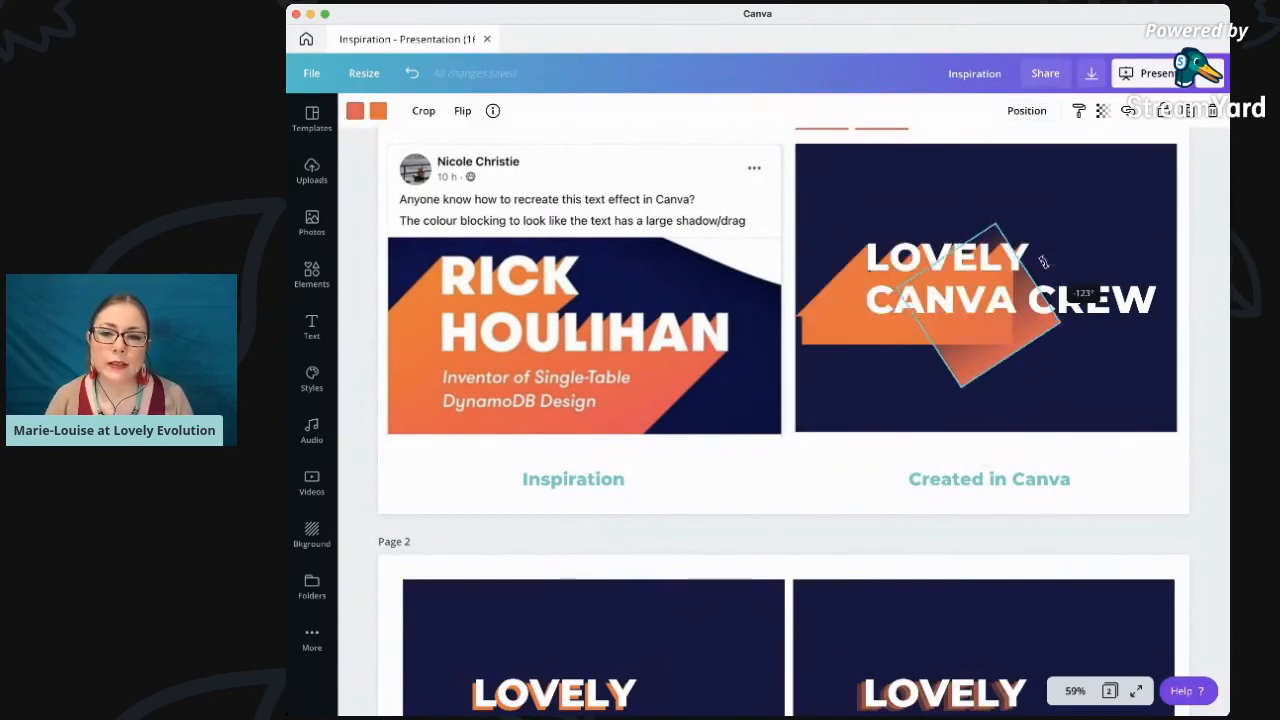
{"action": "left_click_drag", "start_coordinate": [888, 286], "coordinate": [828, 289]}
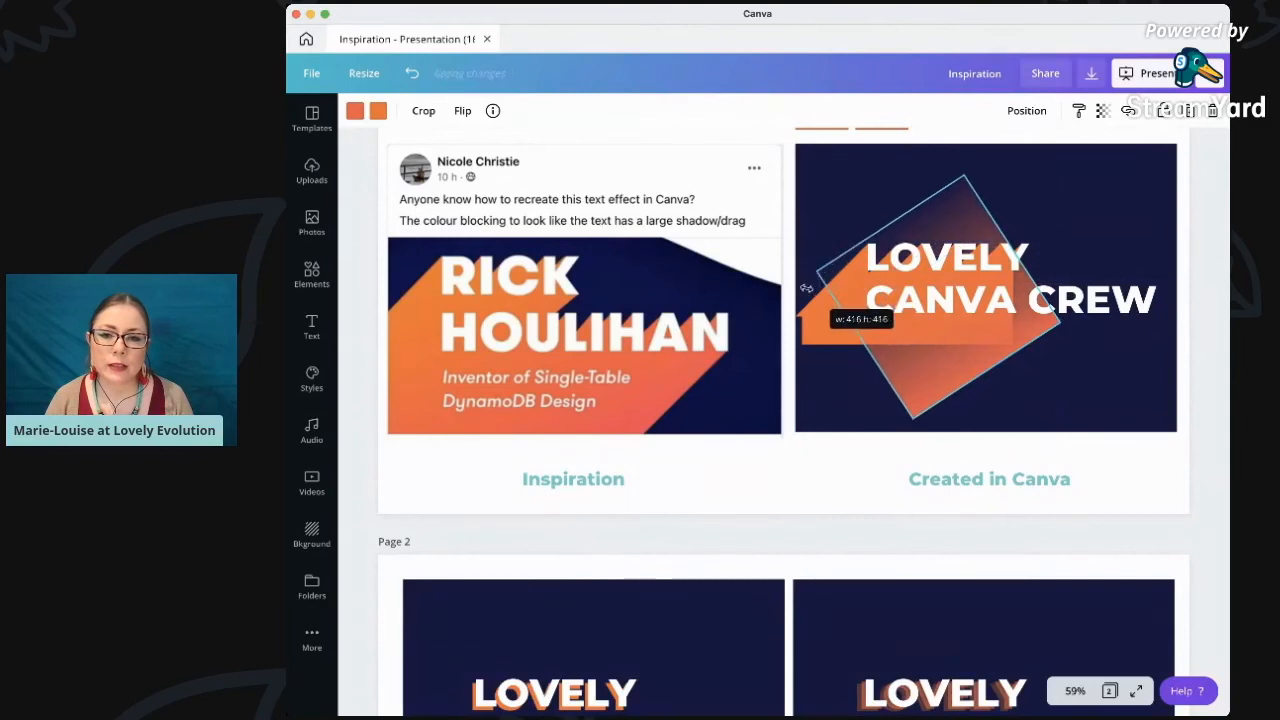
{"action": "left_click_drag", "start_coordinate": [1006, 371], "coordinate": [982, 430]}
{"action": "left_click_drag", "start_coordinate": [942, 486], "coordinate": [968, 368]}
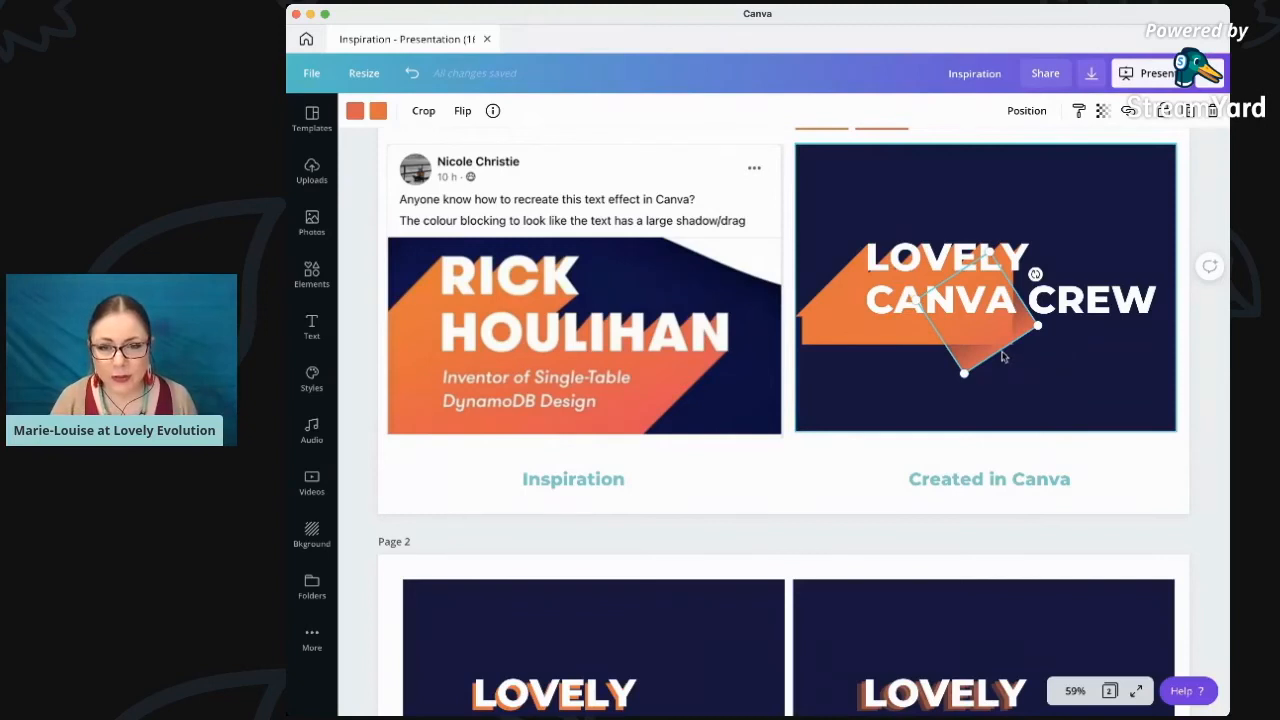
Duplicate the gradient square diagonally below the first, and extend the orange rectangle to the panel's lower and left edges and under CREW
{"action": "left_click_drag", "start_coordinate": [991, 335], "coordinate": [919, 380]}
{"action": "left_click", "coordinate": [827, 325]}
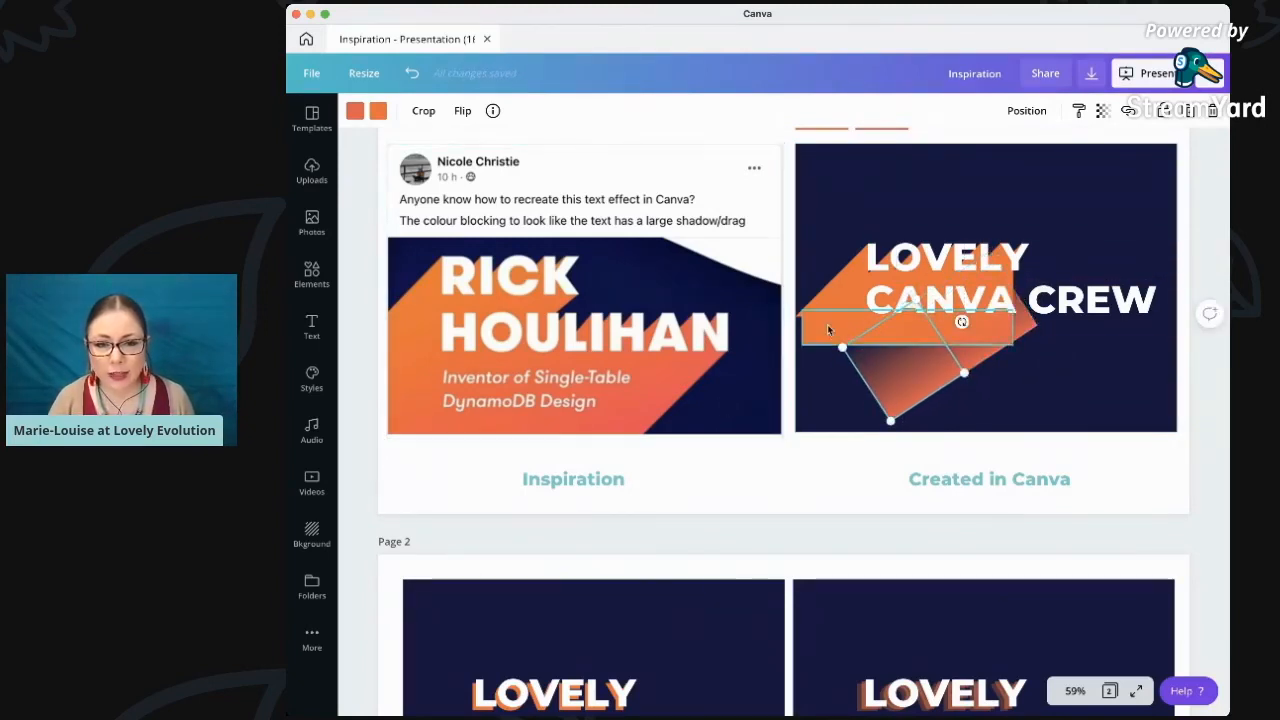
{"action": "left_click_drag", "start_coordinate": [905, 347], "coordinate": [896, 432]}
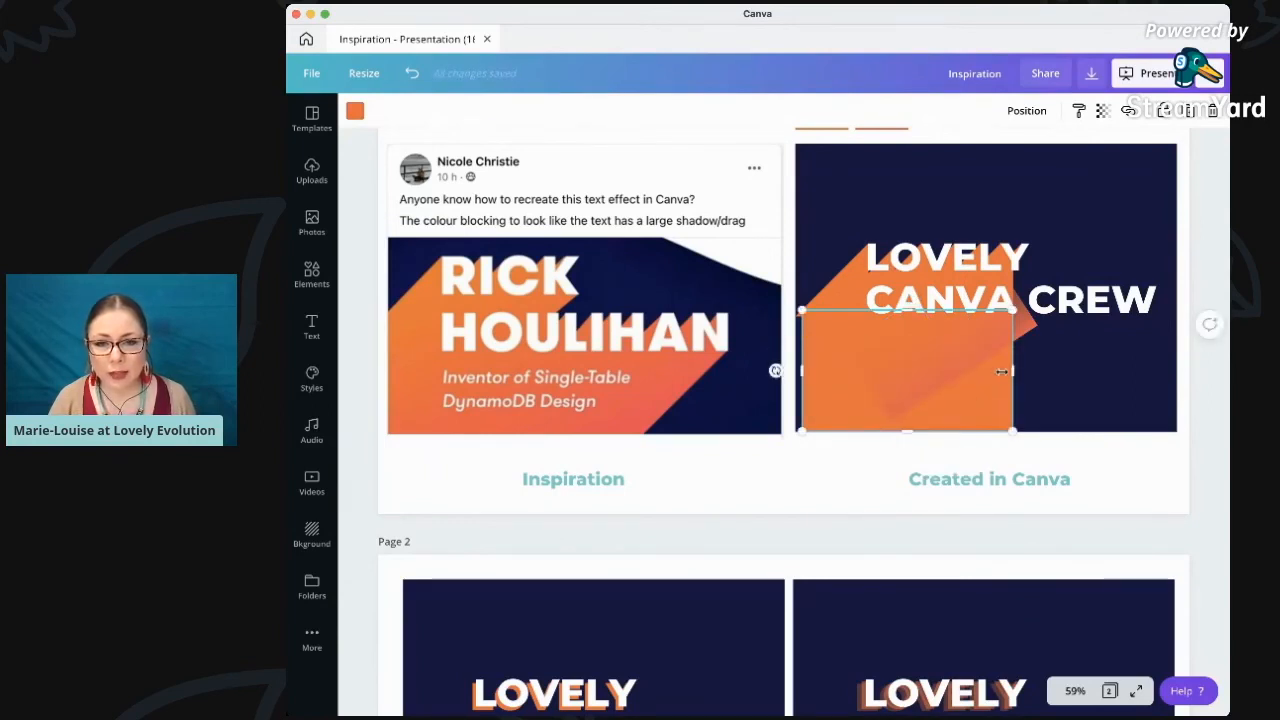
{"action": "left_click_drag", "start_coordinate": [1018, 361], "coordinate": [1147, 360]}
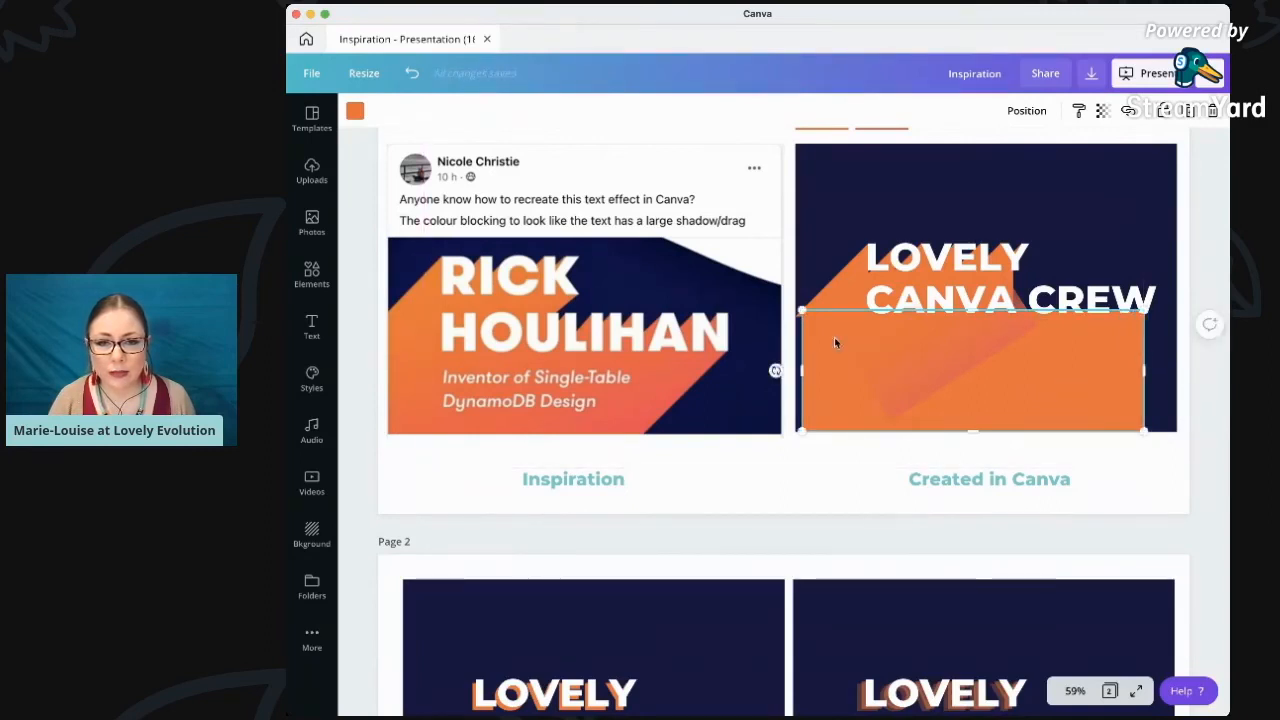
{"action": "left_click_drag", "start_coordinate": [806, 366], "coordinate": [797, 366]}
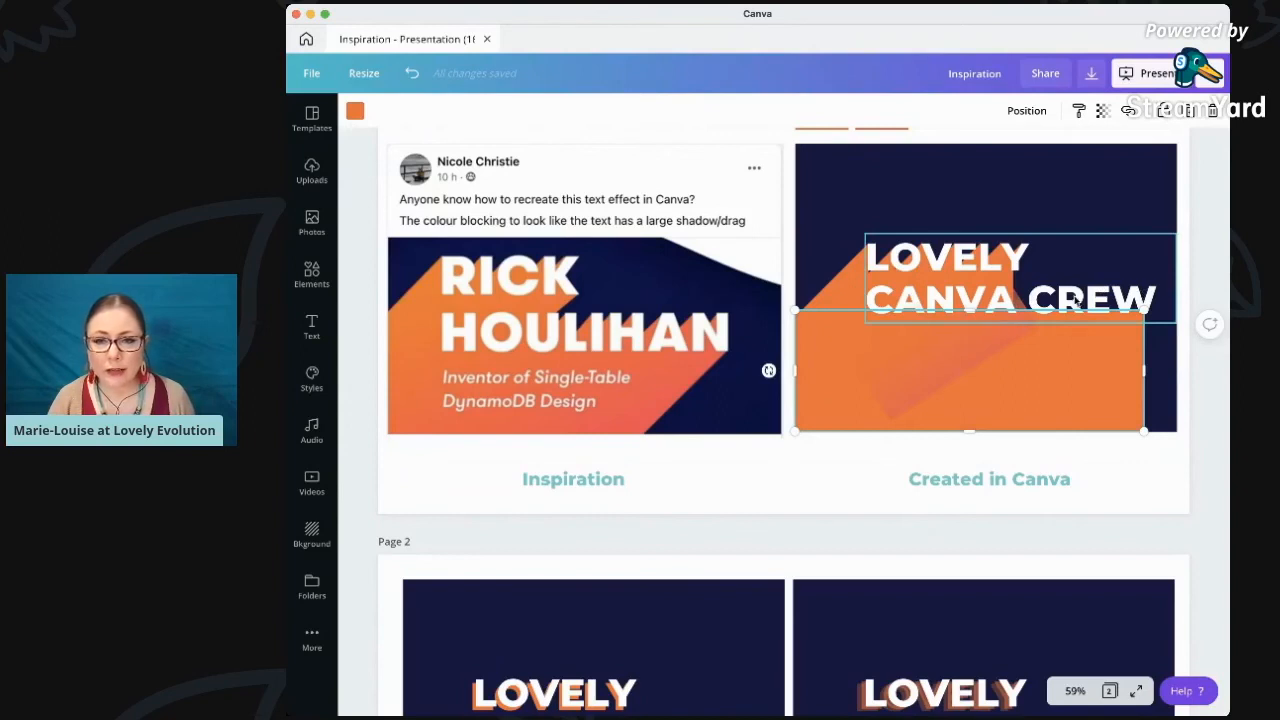
Enlarge both gradient squares together, move them to the navy panel's lower-right corner, and widen the orange rectangle to the panel's right edge
{"action": "left_click", "coordinate": [911, 360]}
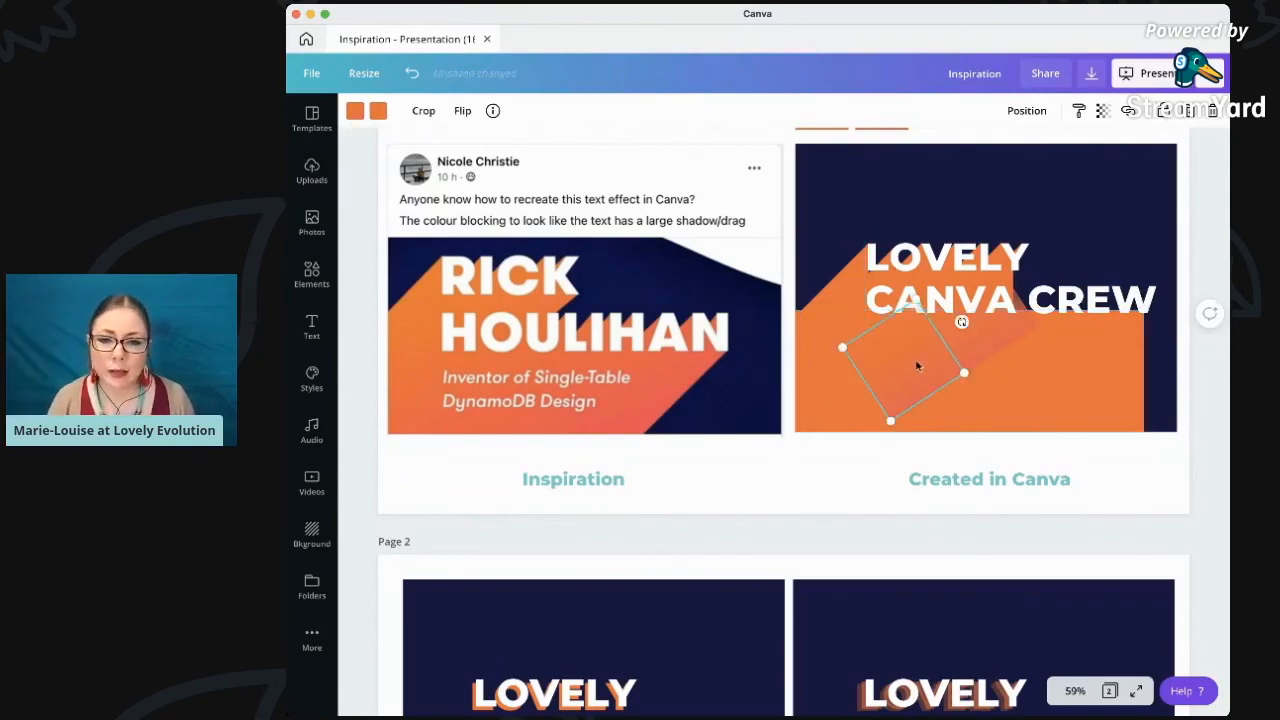
{"action": "left_click", "coordinate": [986, 356], "text": "shift"}
{"action": "left_click_drag", "start_coordinate": [843, 420], "coordinate": [763, 447]}
{"action": "left_click_drag", "start_coordinate": [921, 398], "coordinate": [1097, 426]}
{"action": "left_click", "coordinate": [826, 403]}
{"action": "left_click_drag", "start_coordinate": [1143, 372], "coordinate": [1169, 388]}
Bring both gradient squares forward in the stacking order
{"action": "left_click", "coordinate": [1053, 447]}
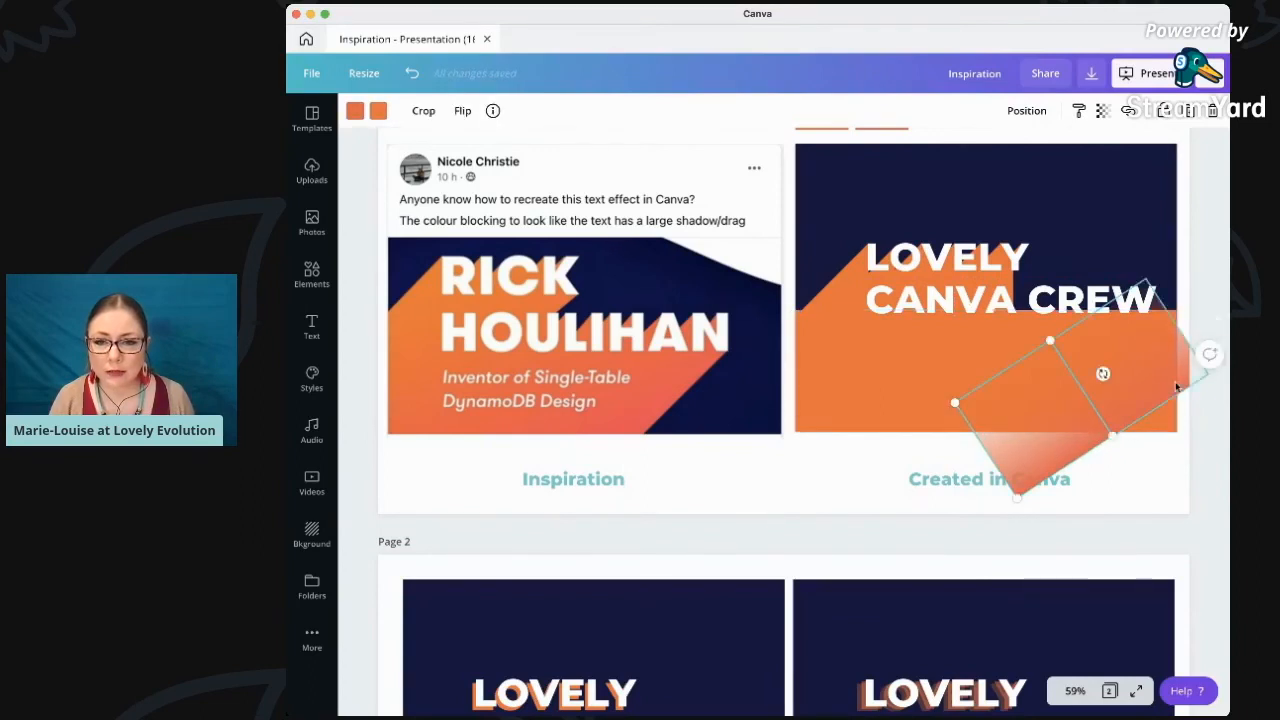
{"action": "left_click", "coordinate": [1178, 386], "text": "shift"}
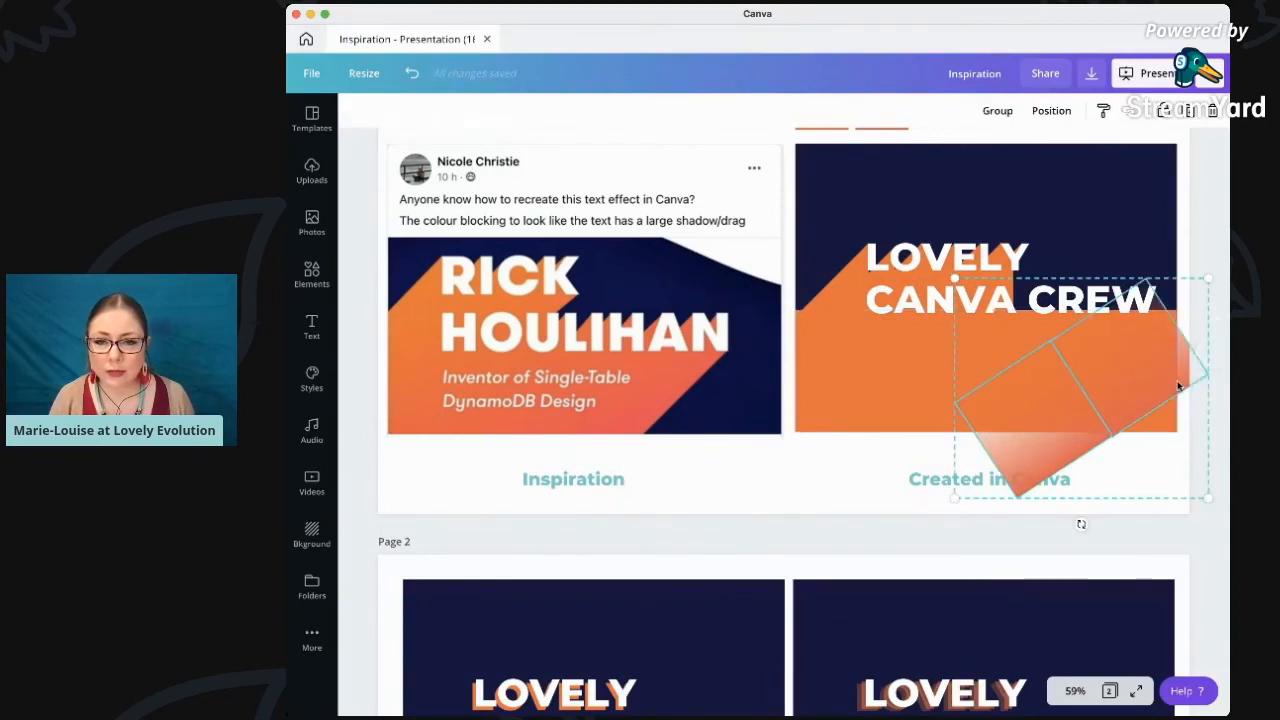
{"action": "left_click", "coordinate": [1045, 110]}
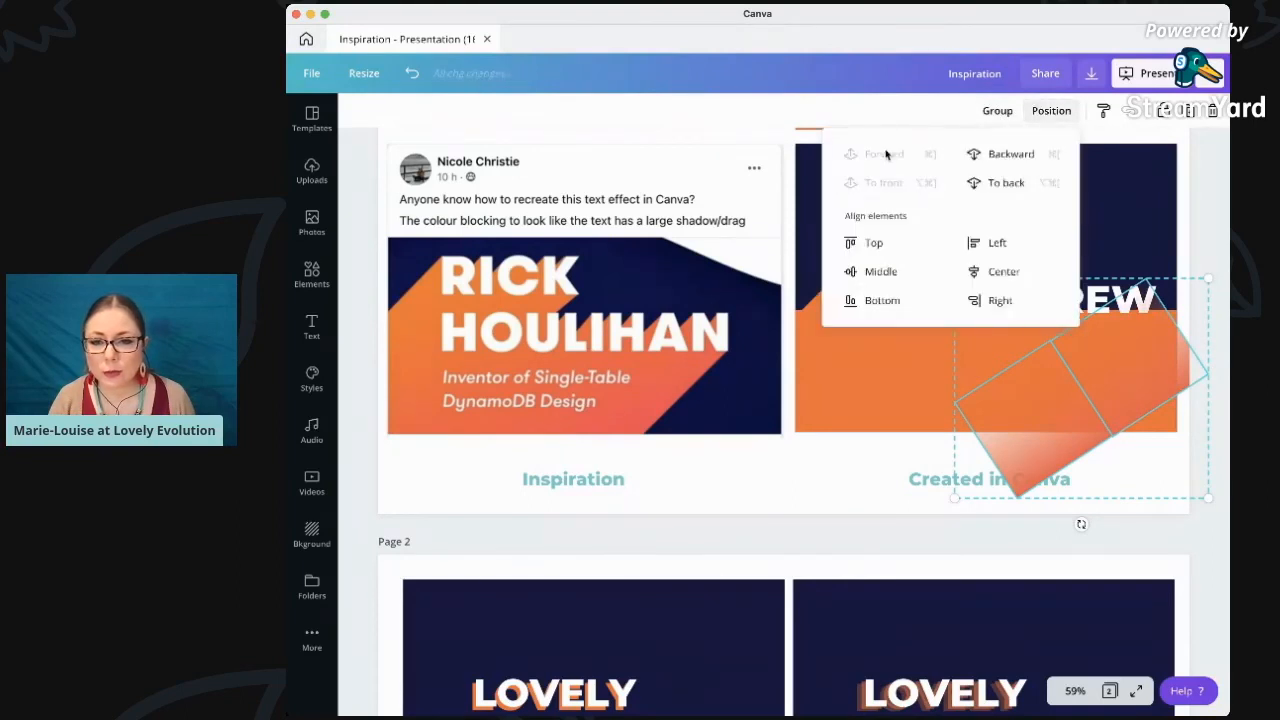
{"action": "left_click", "coordinate": [909, 400]}
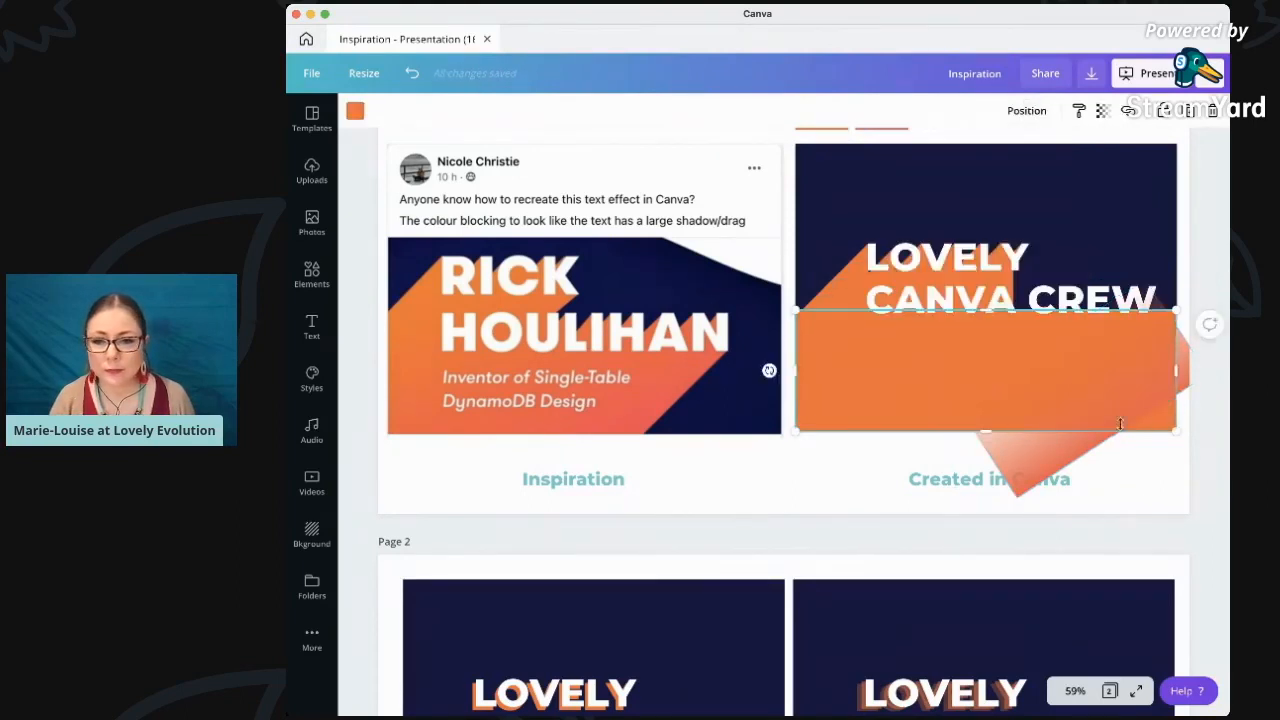
Resize the gradient pair and move it up under CREW, and narrow the orange rectangle so it ends below the start of CREW
{"action": "left_click", "coordinate": [1032, 464]}
{"action": "left_click", "coordinate": [1130, 416], "text": "shift"}
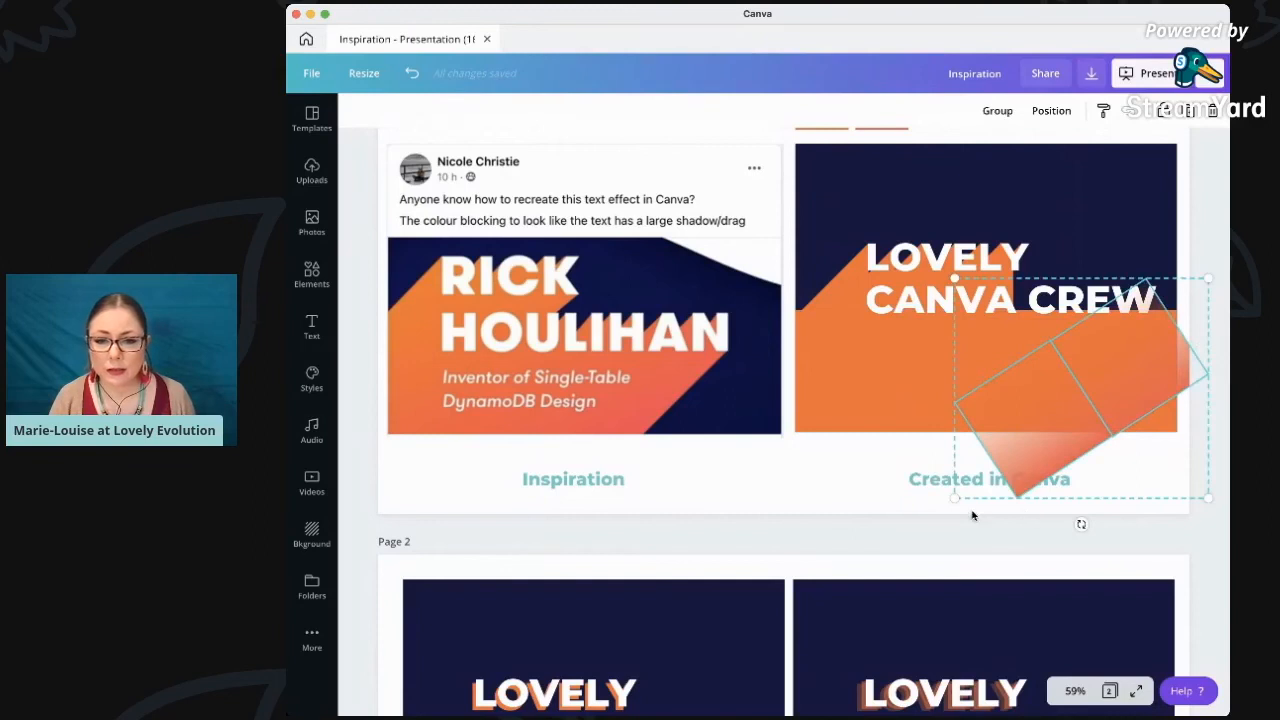
{"action": "left_click_drag", "start_coordinate": [943, 505], "coordinate": [1062, 421]}
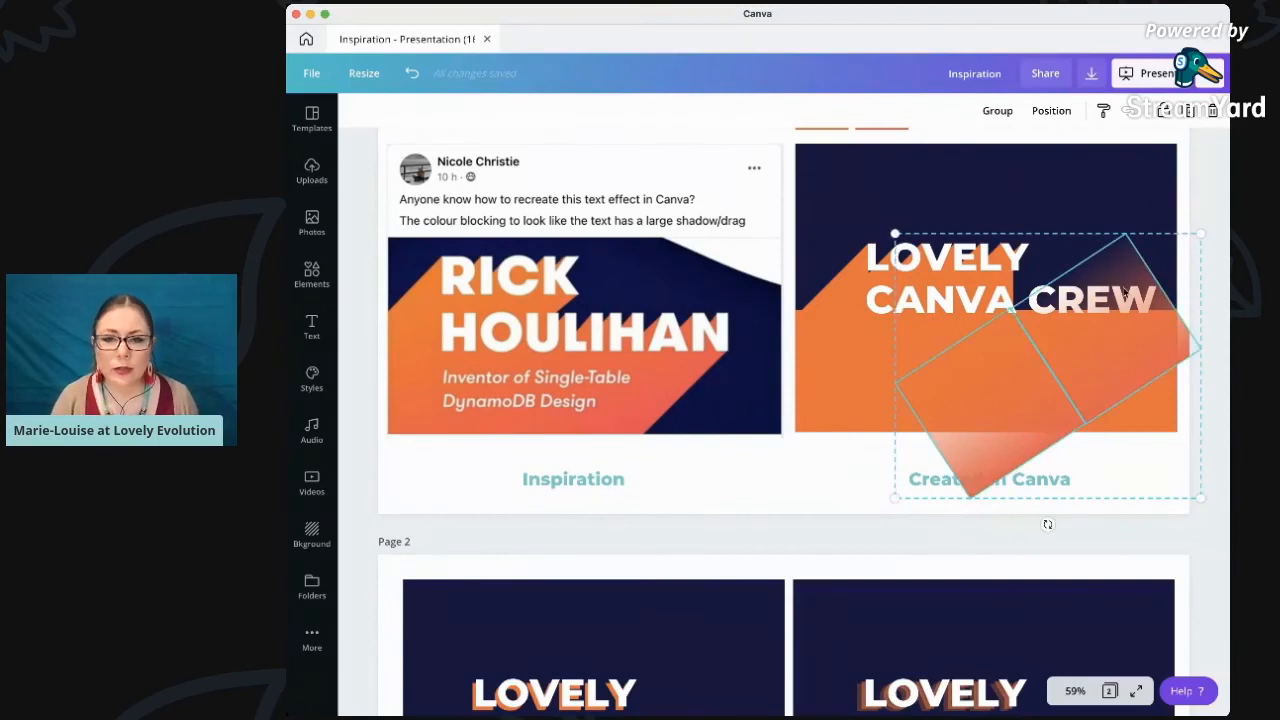
{"action": "left_click_drag", "start_coordinate": [891, 497], "coordinate": [980, 424]}
{"action": "left_click_drag", "start_coordinate": [1043, 367], "coordinate": [1048, 411]}
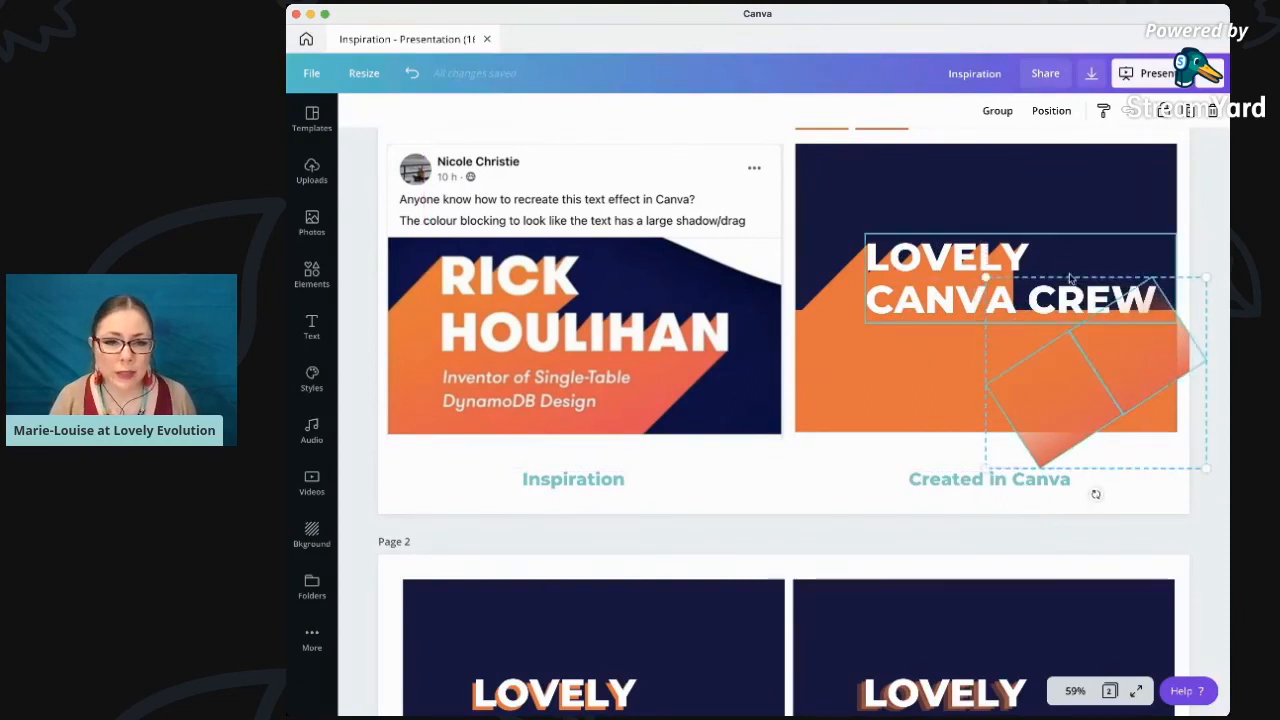
{"action": "left_click_drag", "start_coordinate": [1130, 349], "coordinate": [1080, 312]}
{"action": "left_click", "coordinate": [1166, 366]}
{"action": "left_click_drag", "start_coordinate": [1173, 368], "coordinate": [1070, 368]}
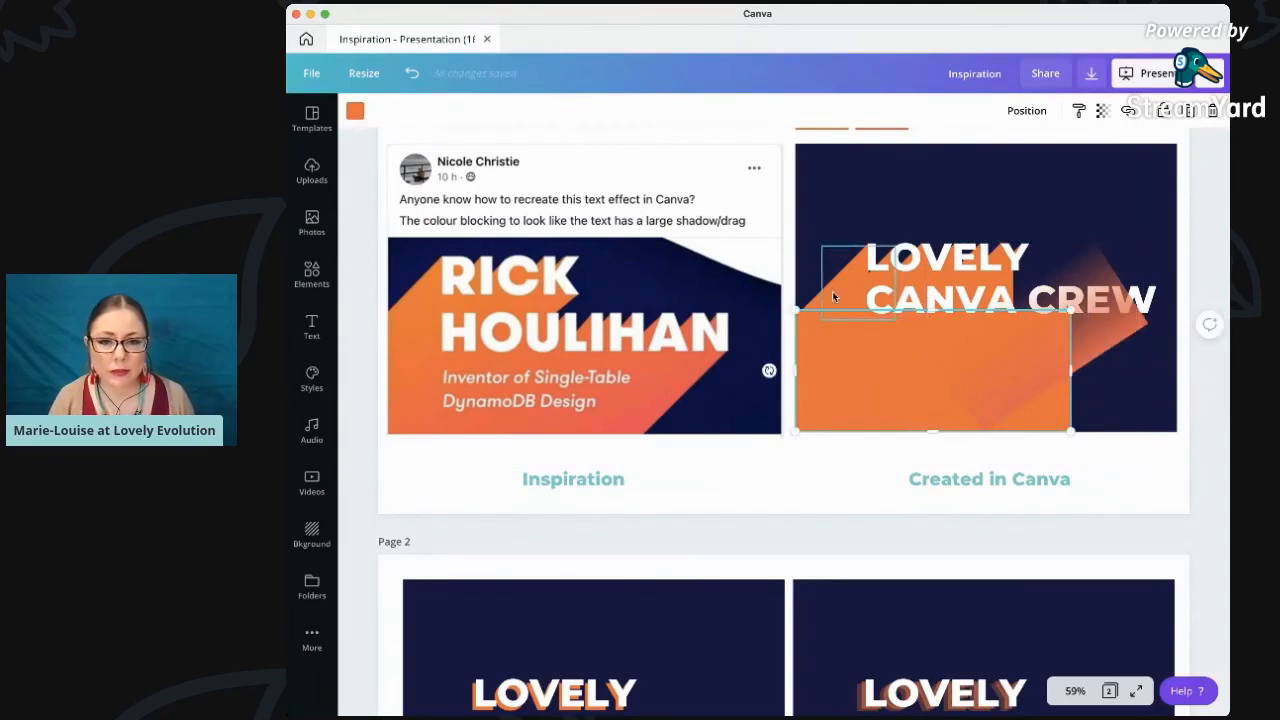
Duplicate the orange triangle beside CANVA, enlarge it to the rectangle's height, and align it under CREW as the shadow's diagonal end
{"action": "left_click", "coordinate": [844, 295]}
{"action": "key", "text": "super+d"}
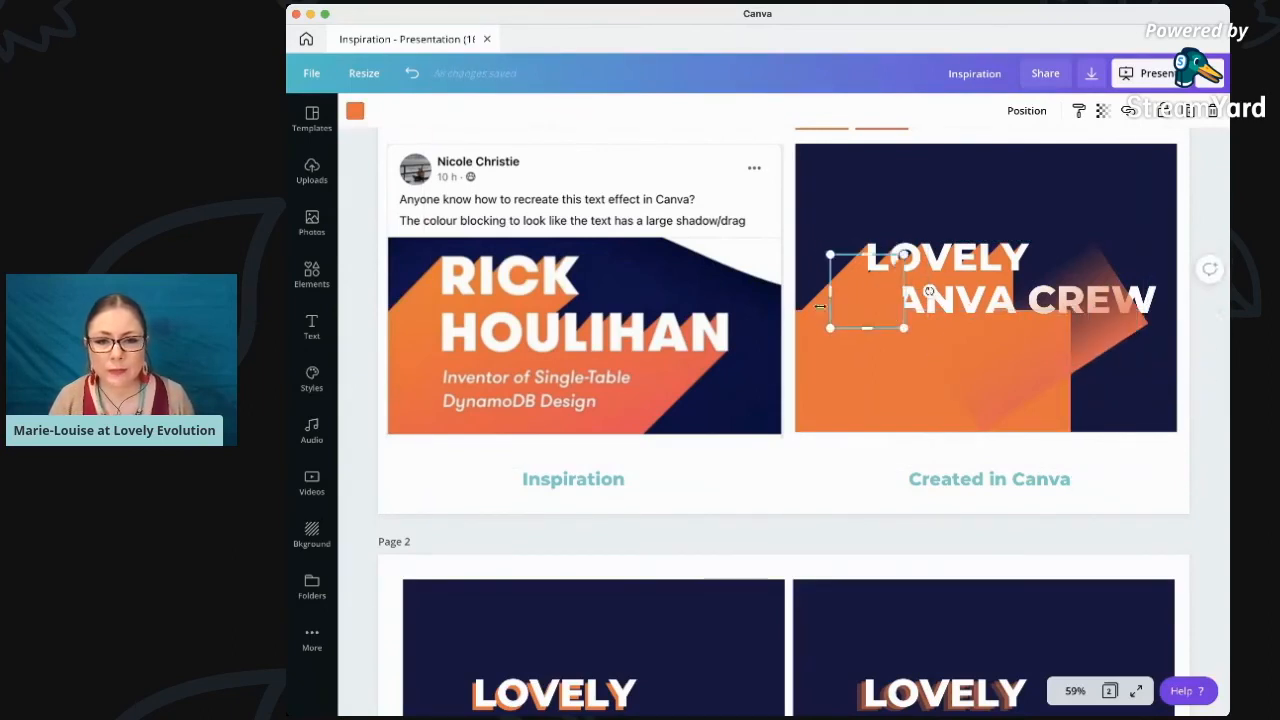
{"action": "left_click_drag", "start_coordinate": [879, 307], "coordinate": [1003, 388]}
{"action": "left_click_drag", "start_coordinate": [1117, 379], "coordinate": [1174, 314]}
{"action": "left_click_drag", "start_coordinate": [1116, 353], "coordinate": [1091, 355]}
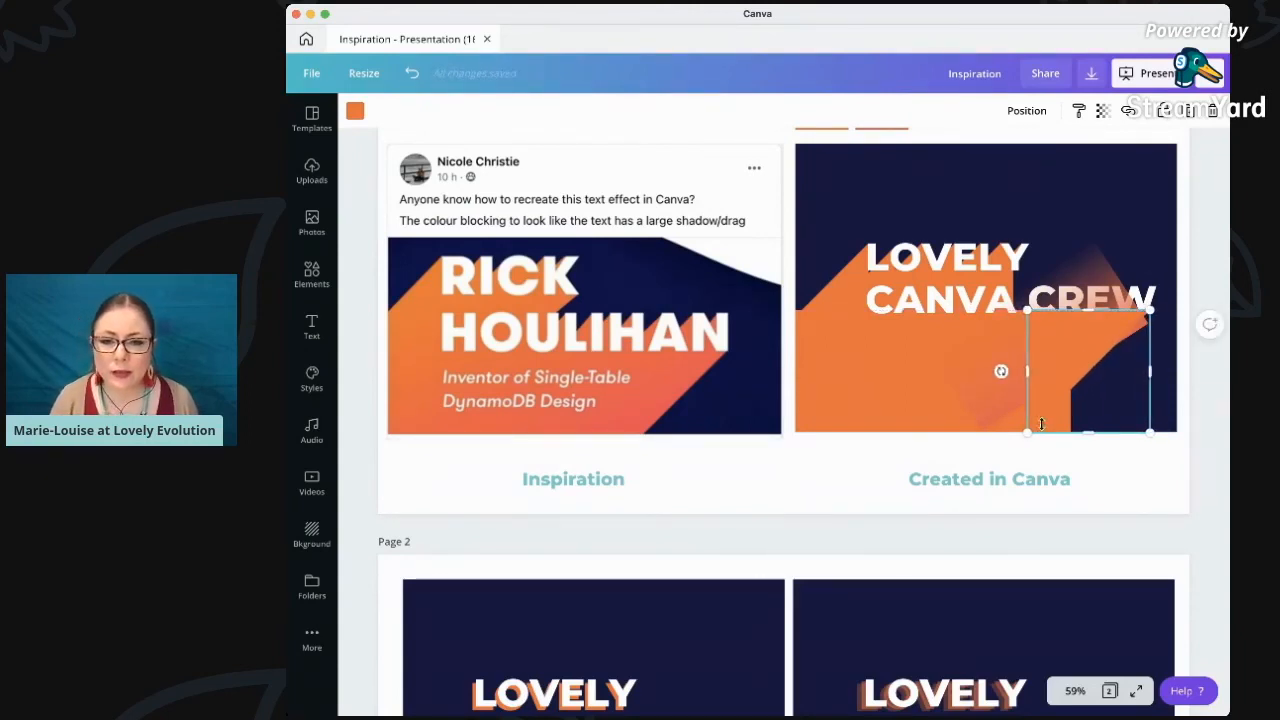
Narrow the orange rectangle so its right edge meets the enlarged triangle
{"action": "left_click", "coordinate": [885, 391]}
{"action": "left_click_drag", "start_coordinate": [1070, 370], "coordinate": [1031, 369]}
{"action": "left_click", "coordinate": [1031, 369]}
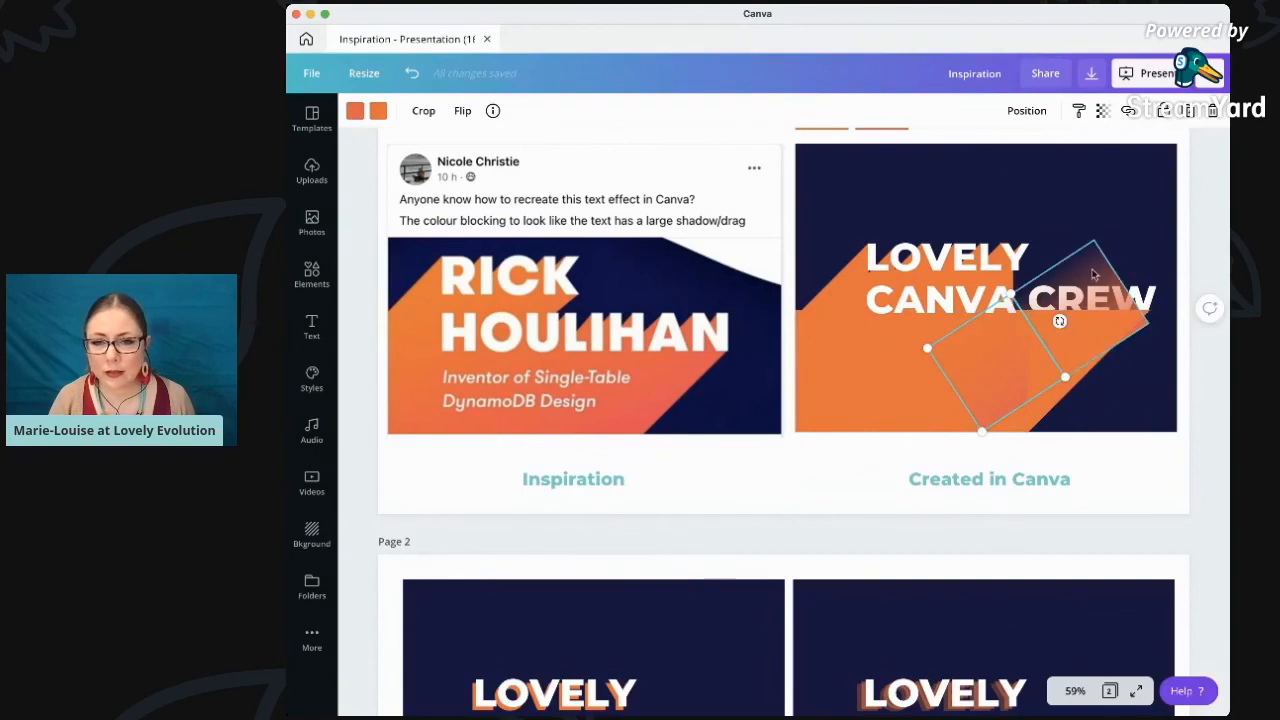
Bring the LOVELY CANVA CREW text in front of the gradient squares, and send the large orange triangle backward
{"action": "left_click", "coordinate": [985, 295], "text": "shift"}
{"action": "left_click", "coordinate": [907, 300]}
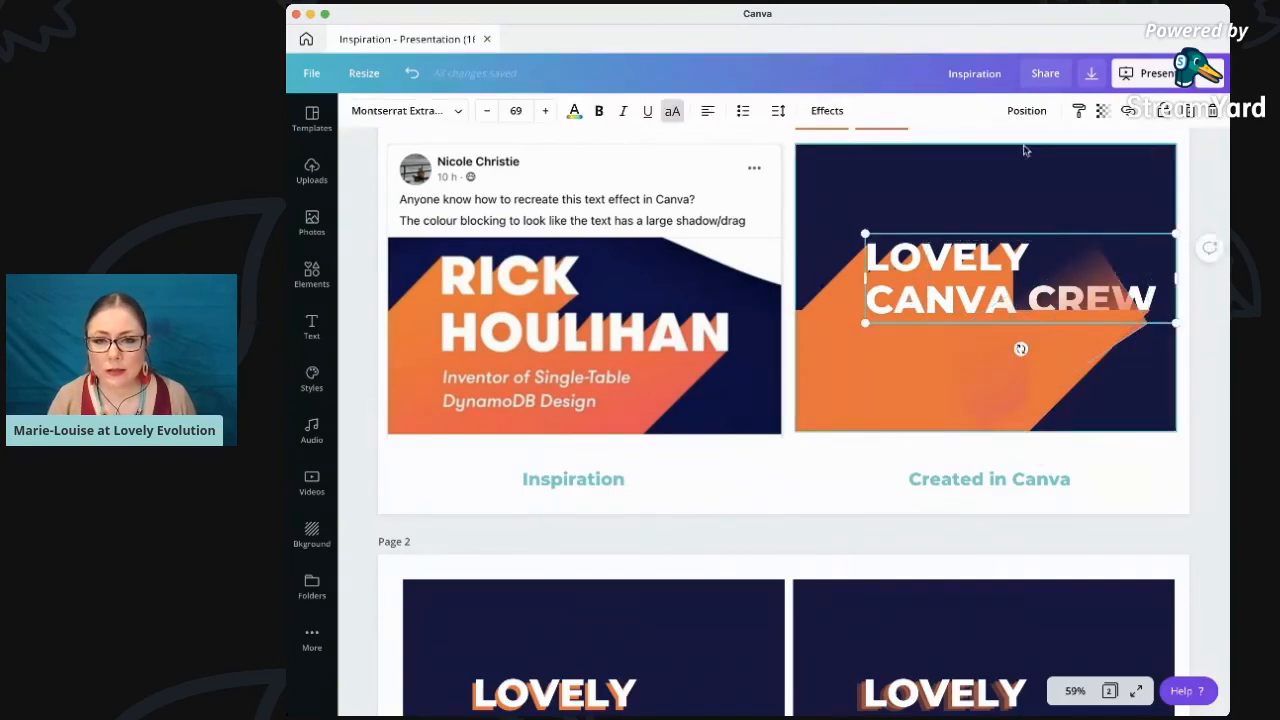
{"action": "left_click", "coordinate": [1026, 110]}
{"action": "left_click", "coordinate": [862, 155]}
{"action": "left_click", "coordinate": [1040, 390]}
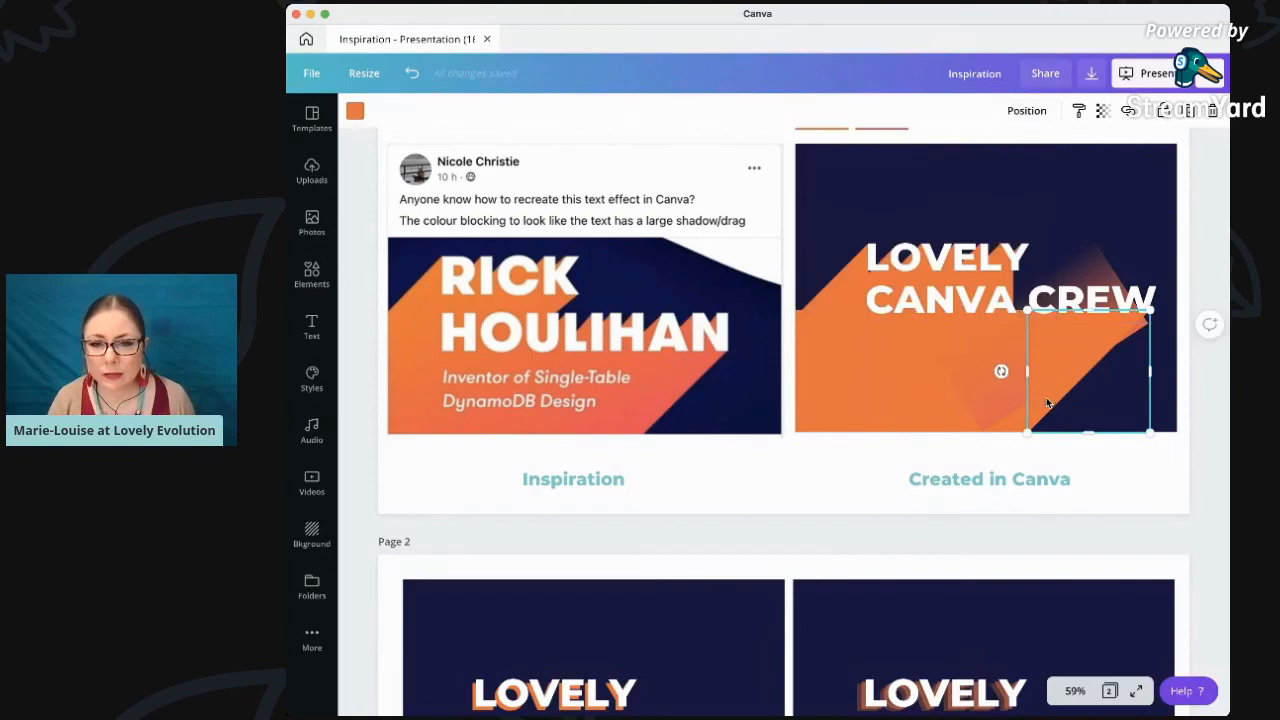
{"action": "left_click", "coordinate": [1026, 110]}
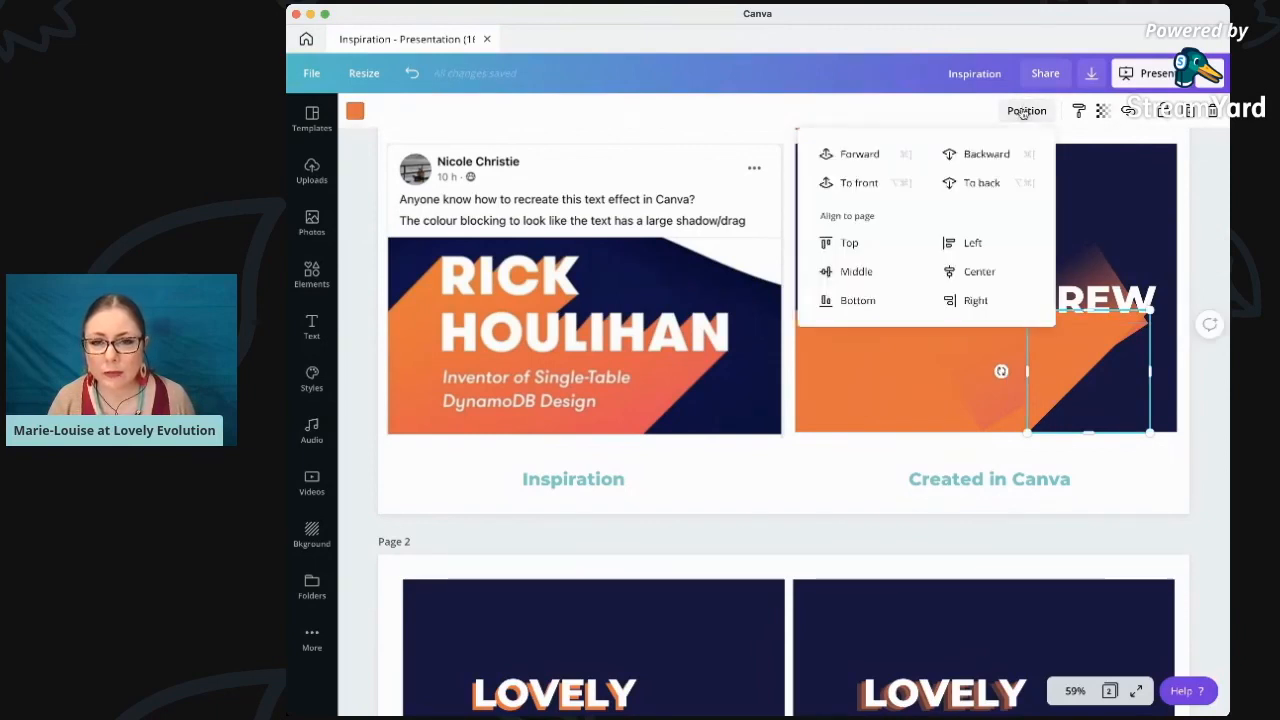
{"action": "left_click", "coordinate": [983, 160]}
{"action": "left_click", "coordinate": [1118, 175]}
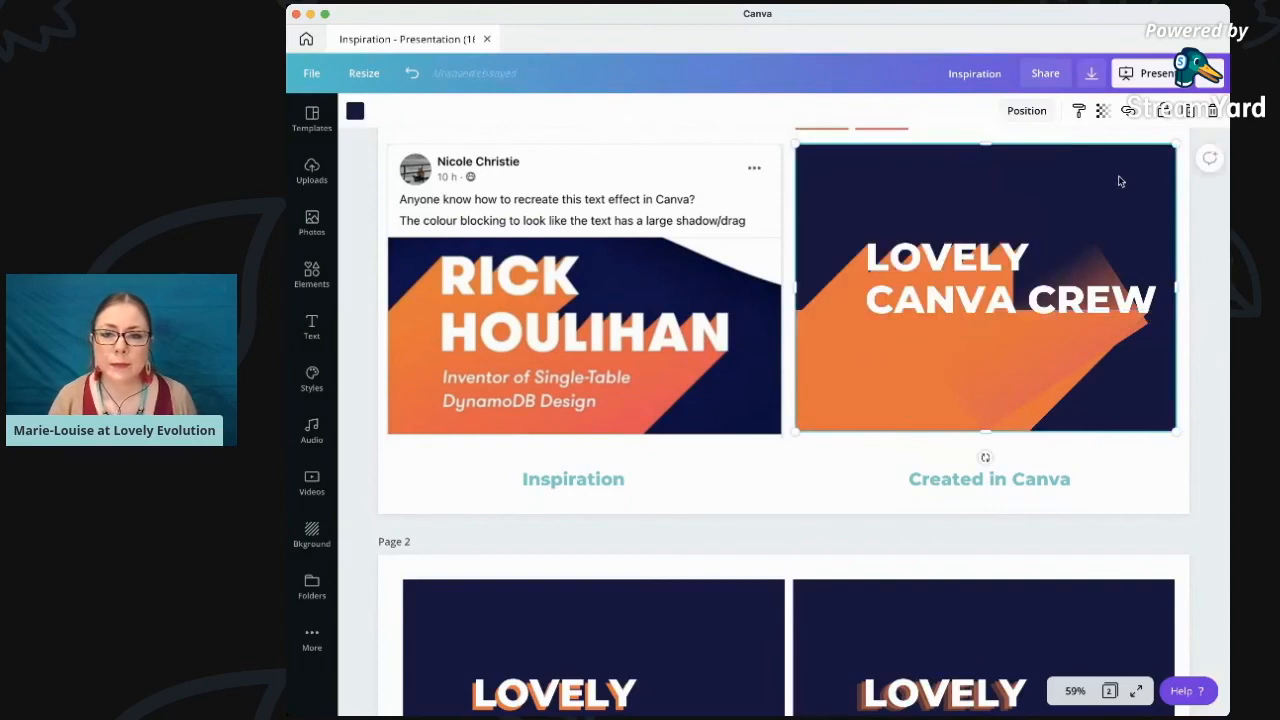
Rotate the gradient pair to match the shadow's diagonal, shrink it, and fit it along the triangle's sloping edge just under CREW
{"action": "left_click", "coordinate": [1070, 344]}
{"action": "left_click", "coordinate": [1025, 363], "text": "shift"}
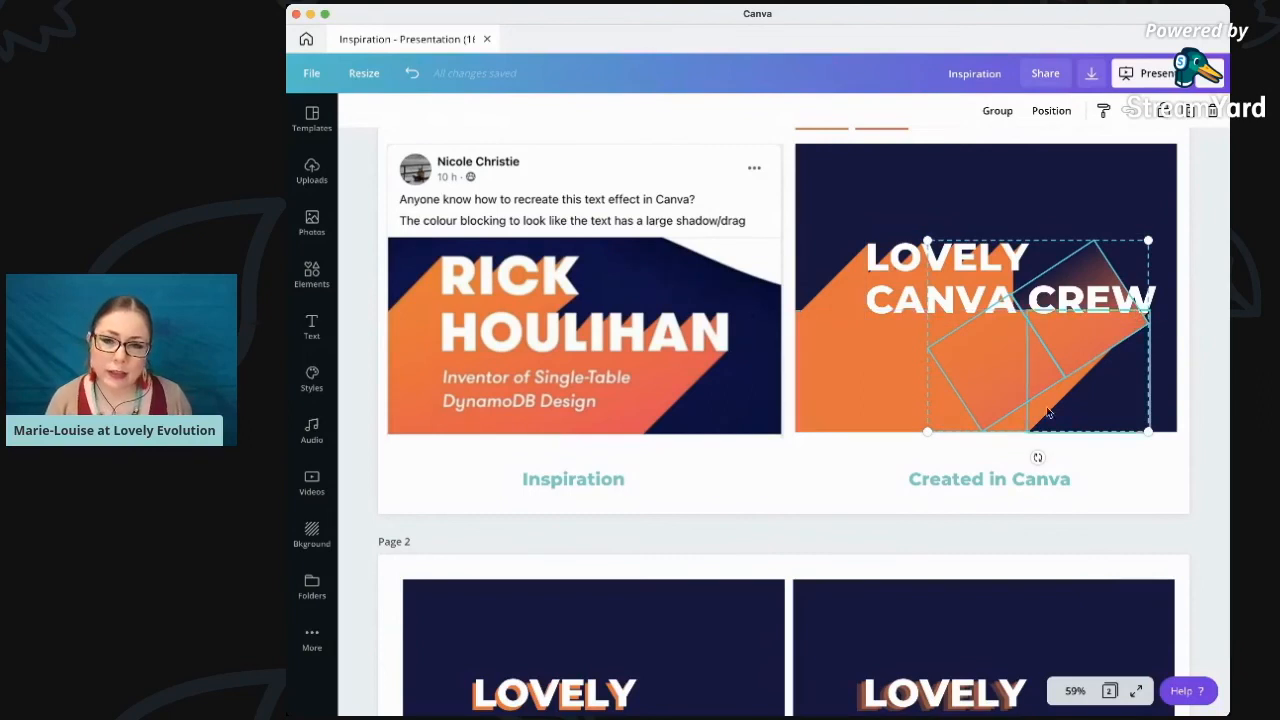
{"action": "left_click_drag", "start_coordinate": [1034, 457], "coordinate": [1017, 401]}
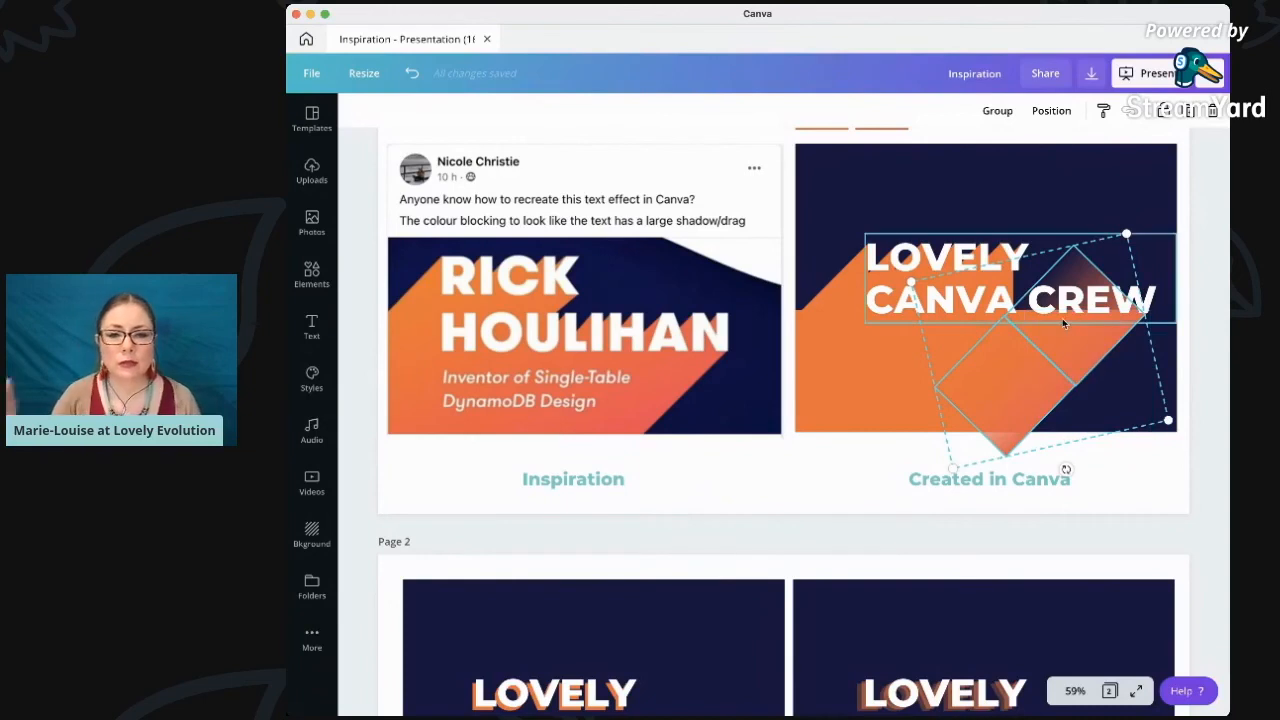
{"action": "left_click_drag", "start_coordinate": [911, 281], "coordinate": [990, 292]}
{"action": "left_click_drag", "start_coordinate": [1060, 340], "coordinate": [1088, 317]}
{"action": "left_click_drag", "start_coordinate": [1005, 282], "coordinate": [1048, 298]}
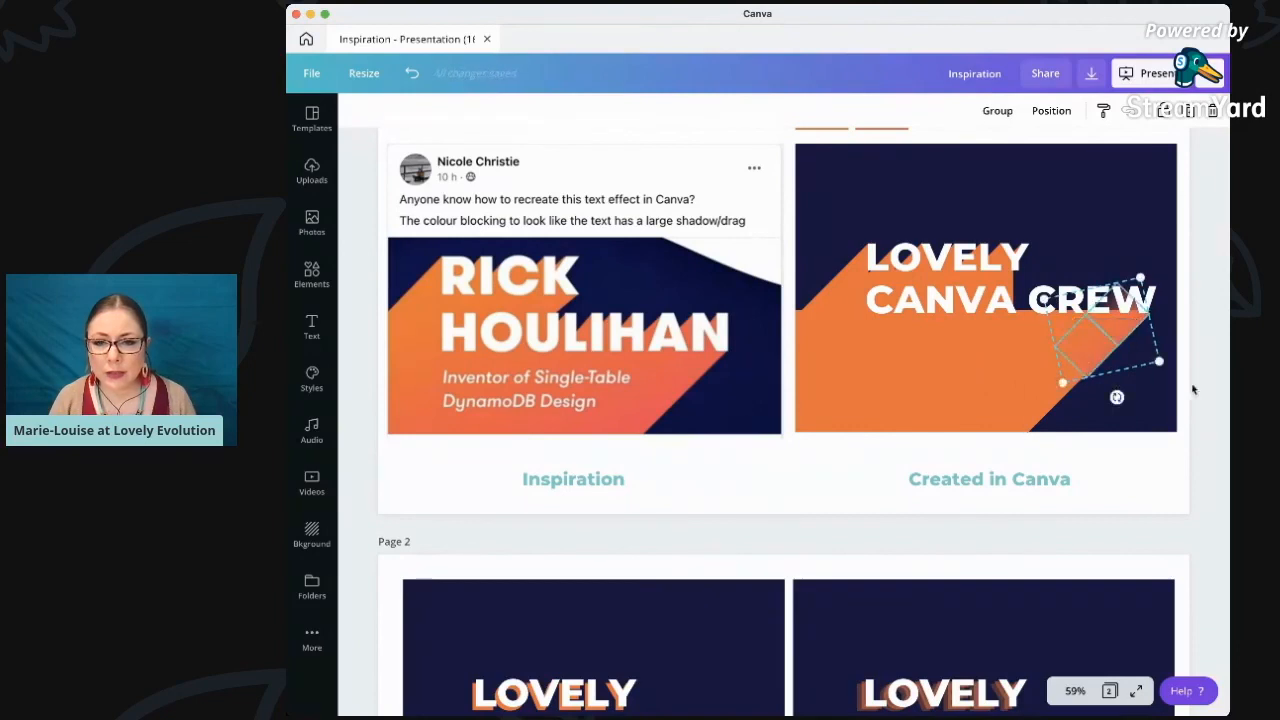
Change the coral colour of both small gradient squares to the default bright red
{"action": "left_click", "coordinate": [1194, 389]}
{"action": "left_click", "coordinate": [1120, 331]}
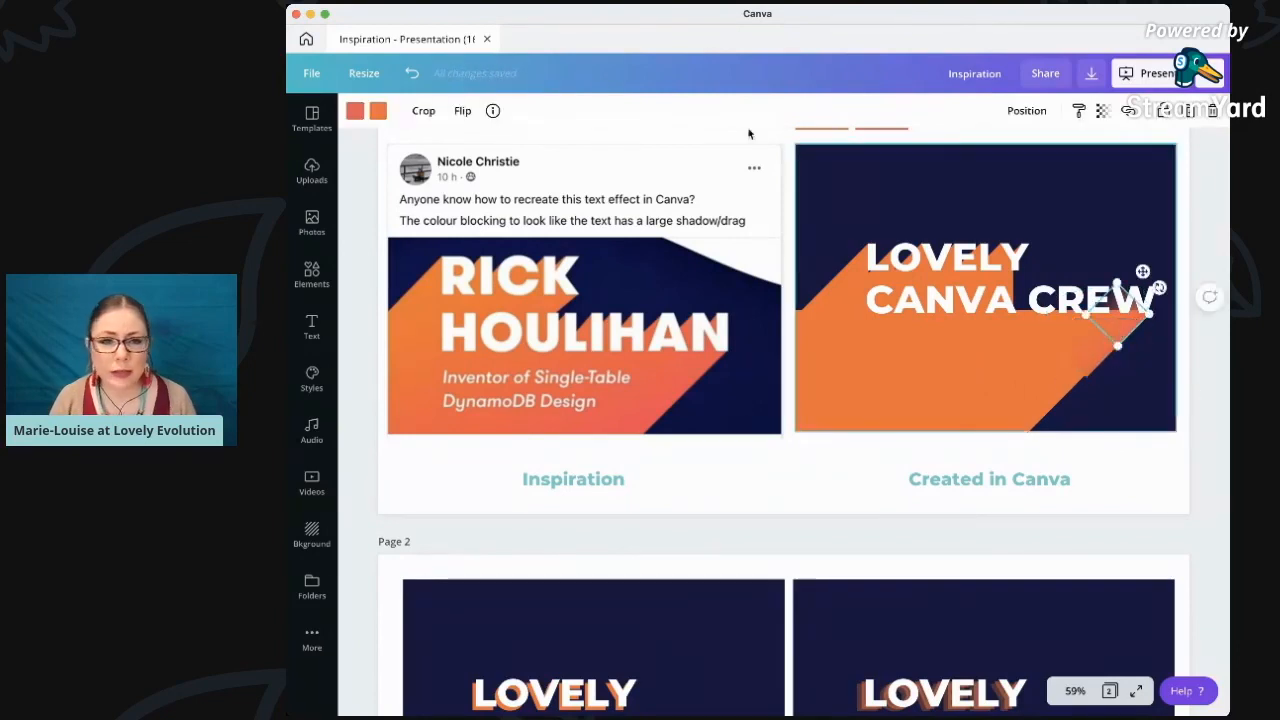
{"action": "left_click", "coordinate": [354, 111]}
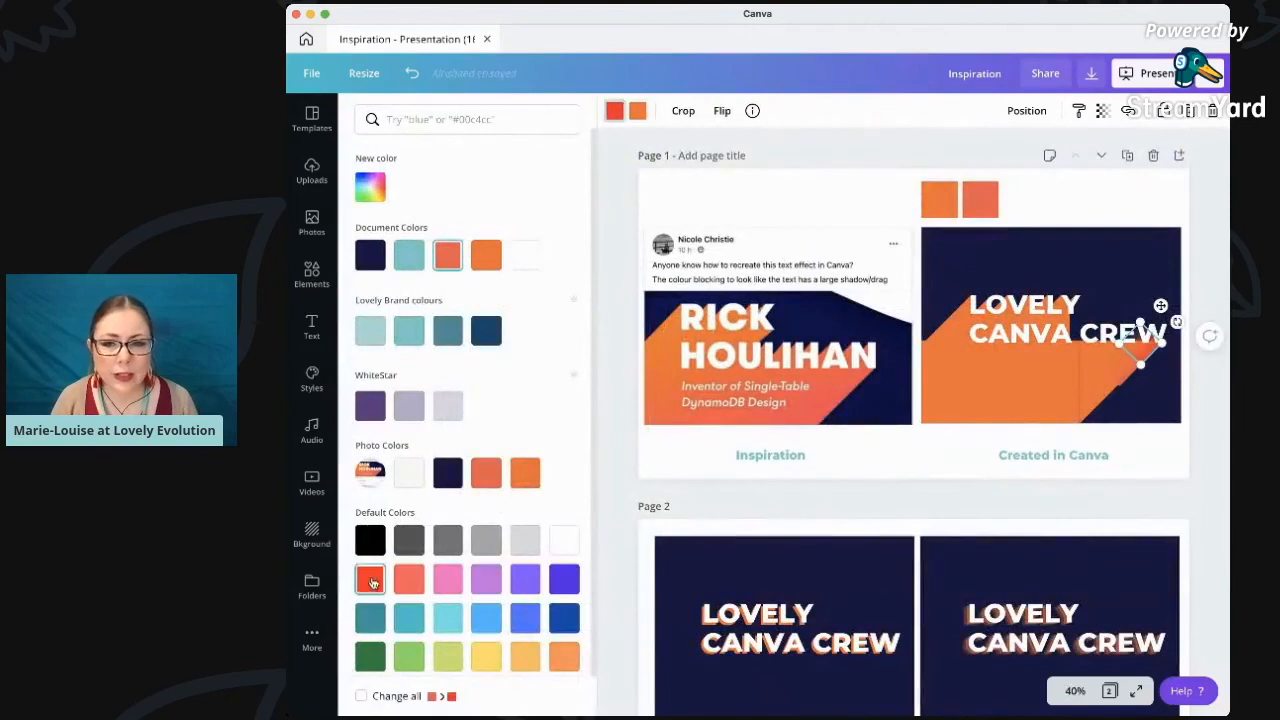
{"action": "left_click", "coordinate": [1122, 367]}
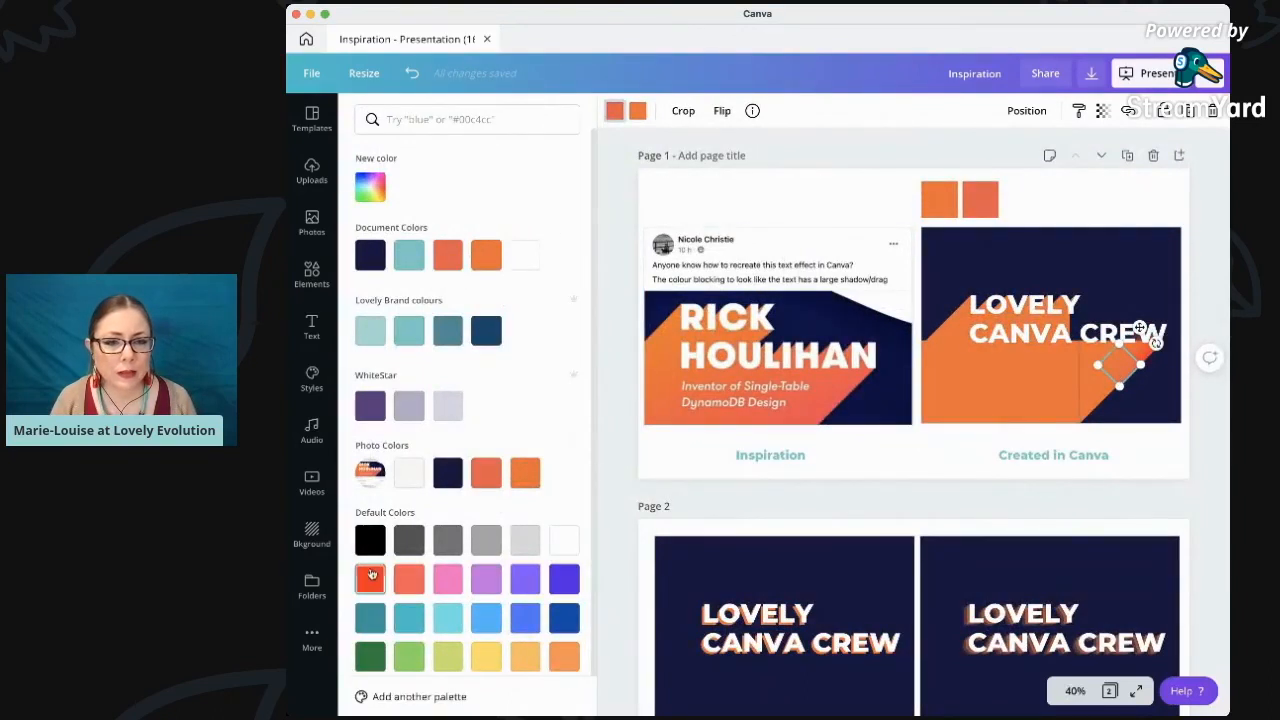
{"action": "left_click", "coordinate": [371, 574]}
{"action": "left_click", "coordinate": [1121, 408]}
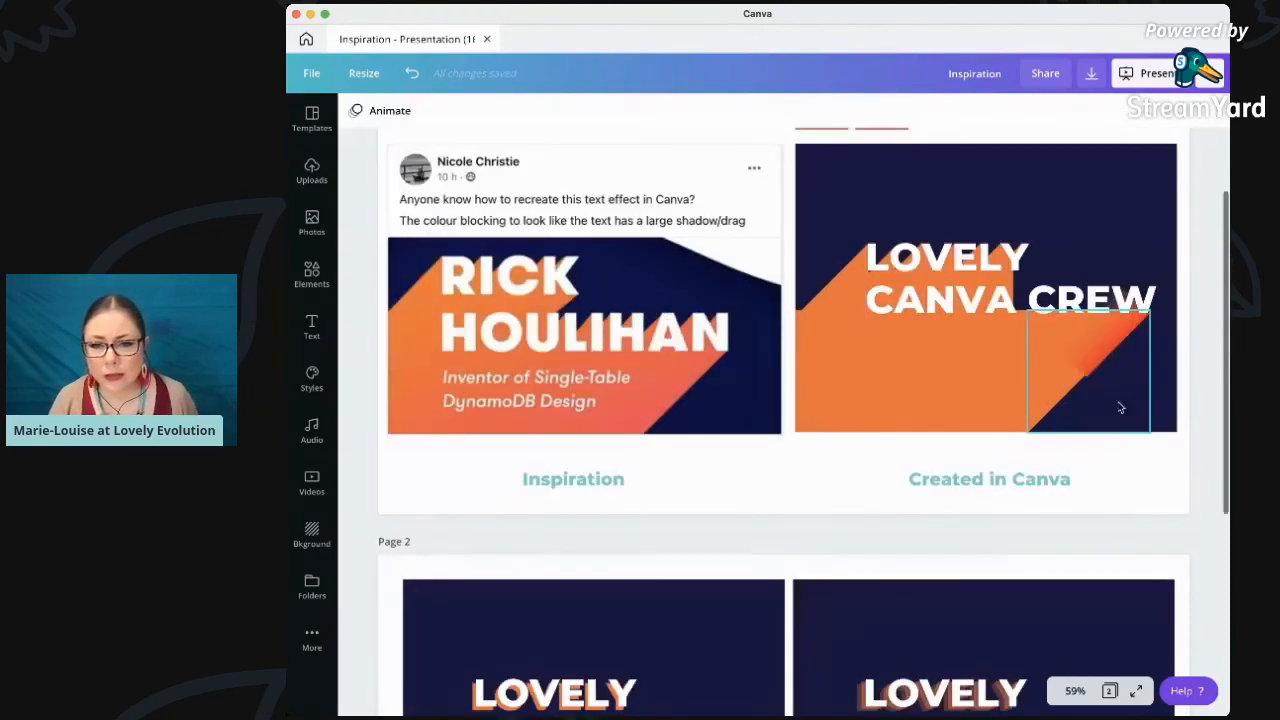
Duplicate the red-orange gradient squares down the diagonal edge to the bottom of the navy panel
{"action": "left_click", "coordinate": [1165, 403]}
{"action": "left_click", "coordinate": [1121, 334]}
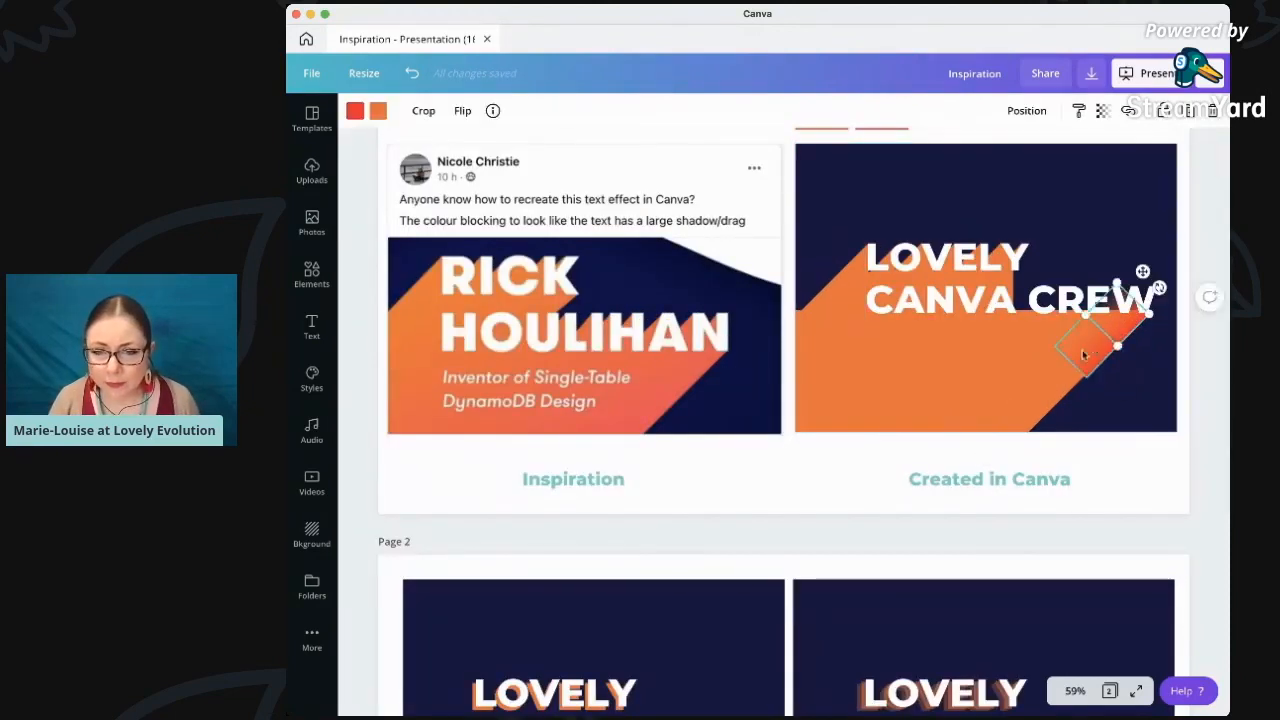
{"action": "left_click", "coordinate": [1008, 384]}
{"action": "left_click_drag", "start_coordinate": [1029, 370], "coordinate": [1018, 409]}
{"action": "left_click", "coordinate": [1132, 408]}
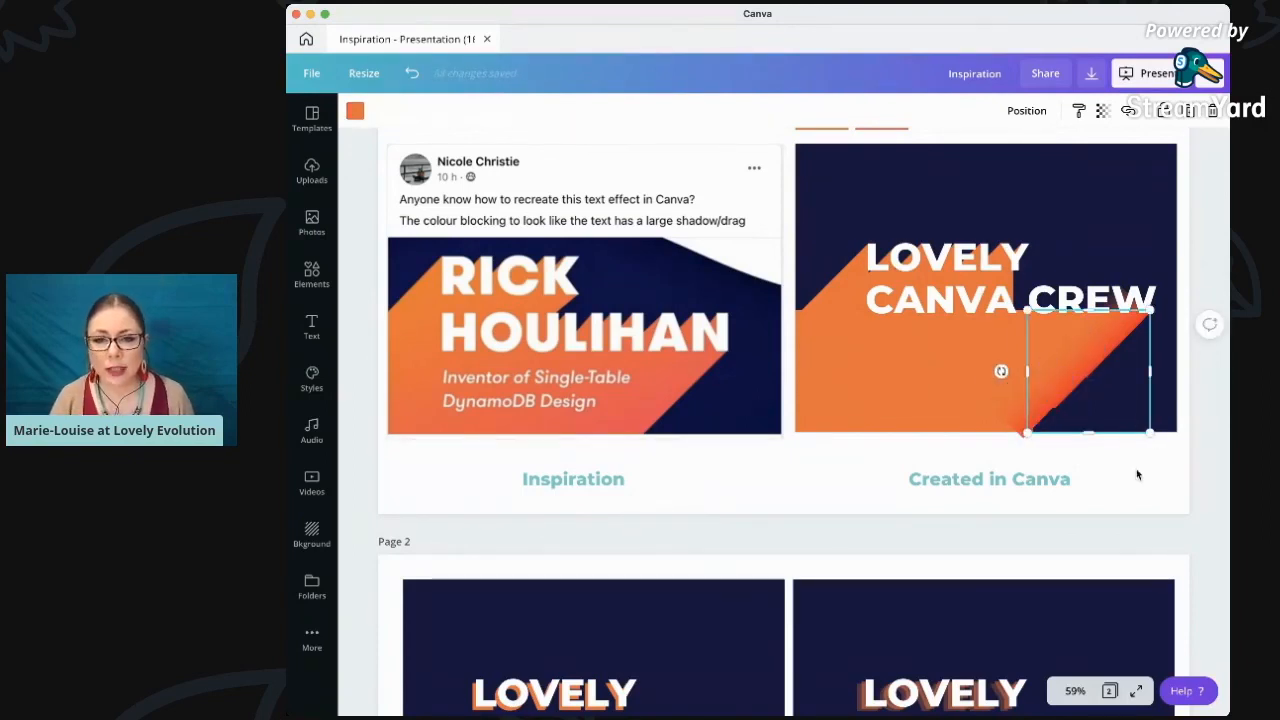
{"action": "left_click", "coordinate": [1185, 428]}
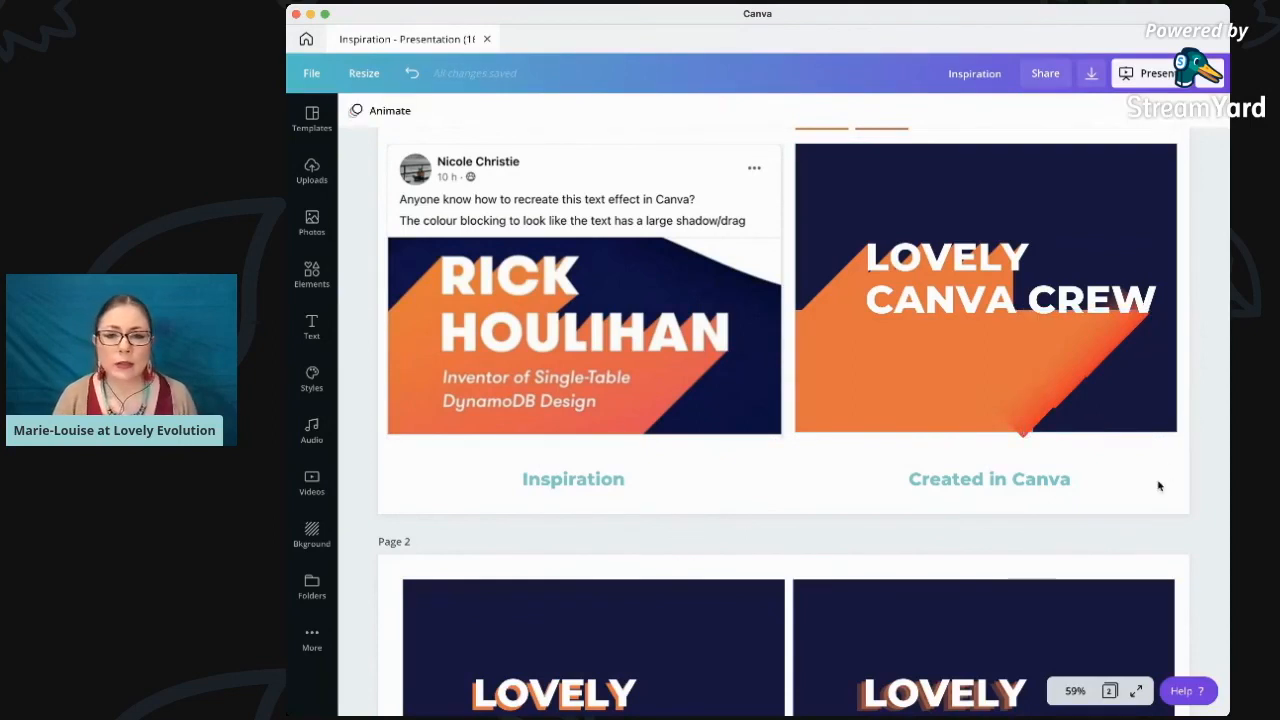
Copy a gradient square, turn its red side to the lower left, enlarge it to about 576 by 576, and align it with the left diagonal
{"action": "left_click_drag", "start_coordinate": [1040, 413], "coordinate": [975, 238]}
{"action": "left_click_drag", "start_coordinate": [911, 343], "coordinate": [1010, 492]}
{"action": "left_click_drag", "start_coordinate": [906, 425], "coordinate": [884, 396]}
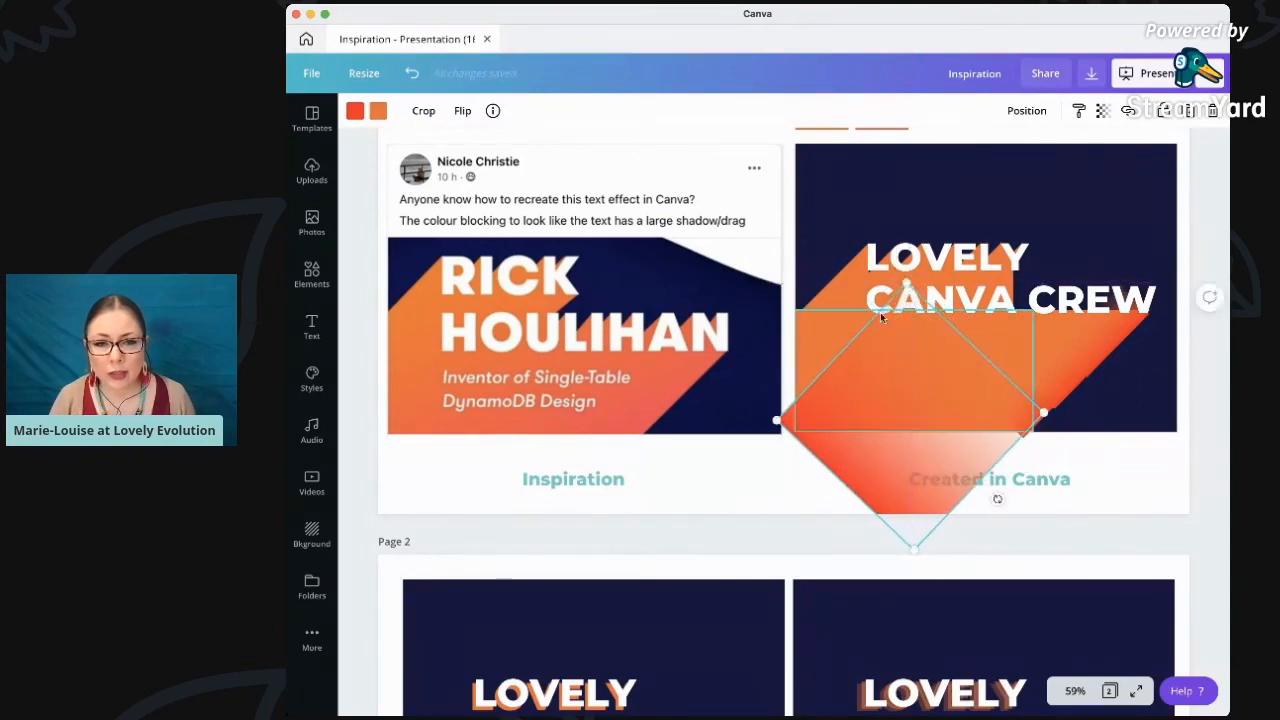
{"action": "left_click_drag", "start_coordinate": [911, 287], "coordinate": [920, 206]}
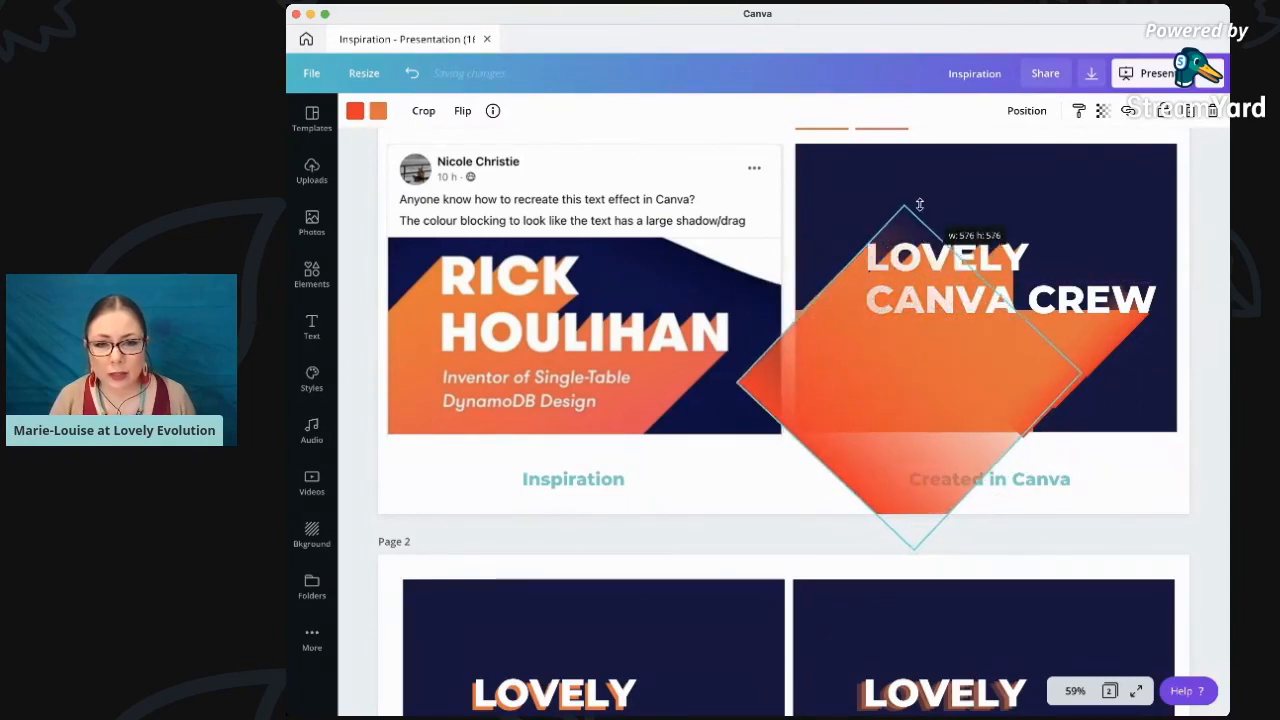
{"action": "mouse_move", "coordinate": [874, 436]}
{"action": "left_mouse_down"}
{"action": "mouse_move", "coordinate": [889, 423]}
{"action": "mouse_move", "coordinate": [872, 450]}
{"action": "left_mouse_up"}
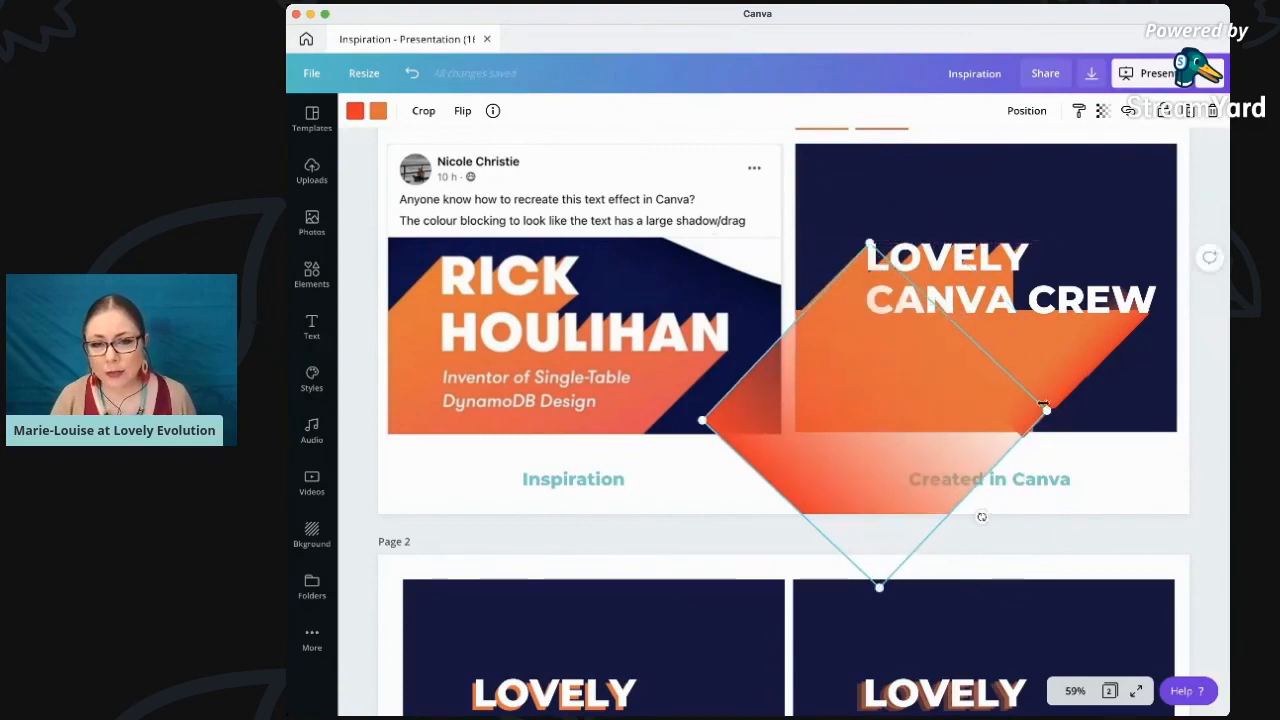
{"action": "left_click_drag", "start_coordinate": [1044, 410], "coordinate": [1046, 408]}
Bring the inspiration image in front of the large gradient square
{"action": "left_click", "coordinate": [641, 350]}
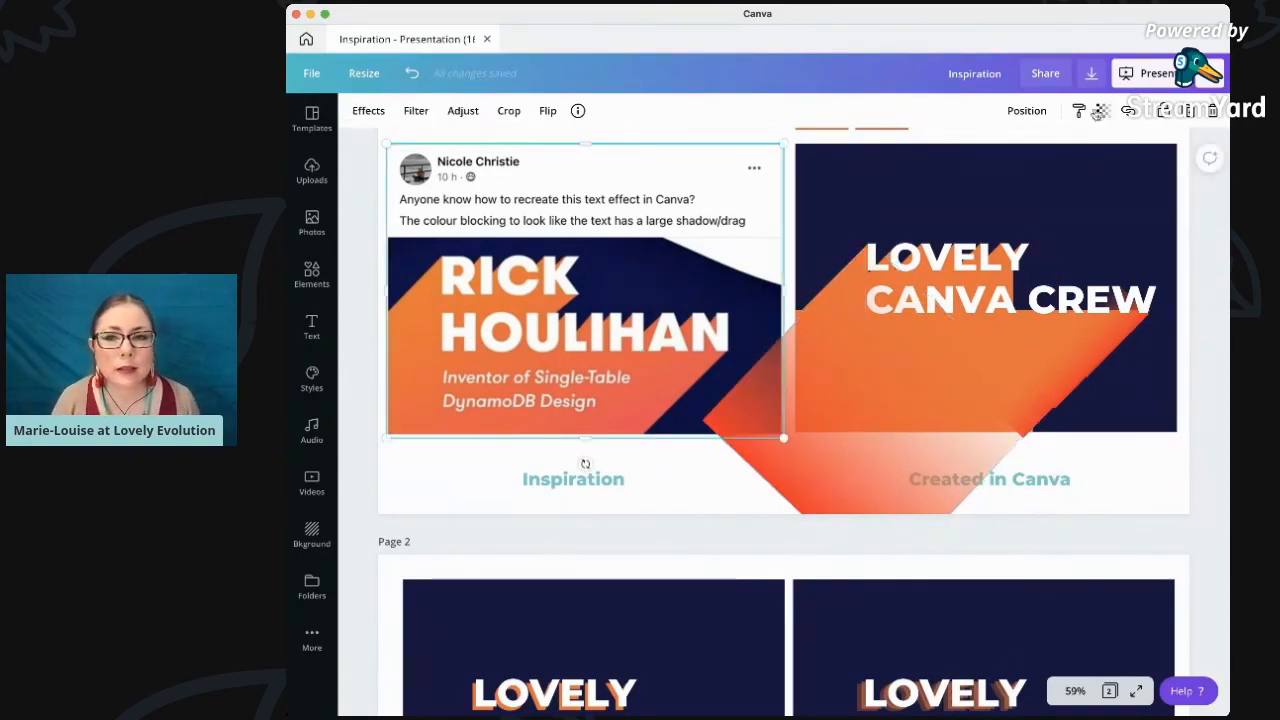
{"action": "left_click", "coordinate": [1026, 110]}
{"action": "left_click", "coordinate": [866, 154]}
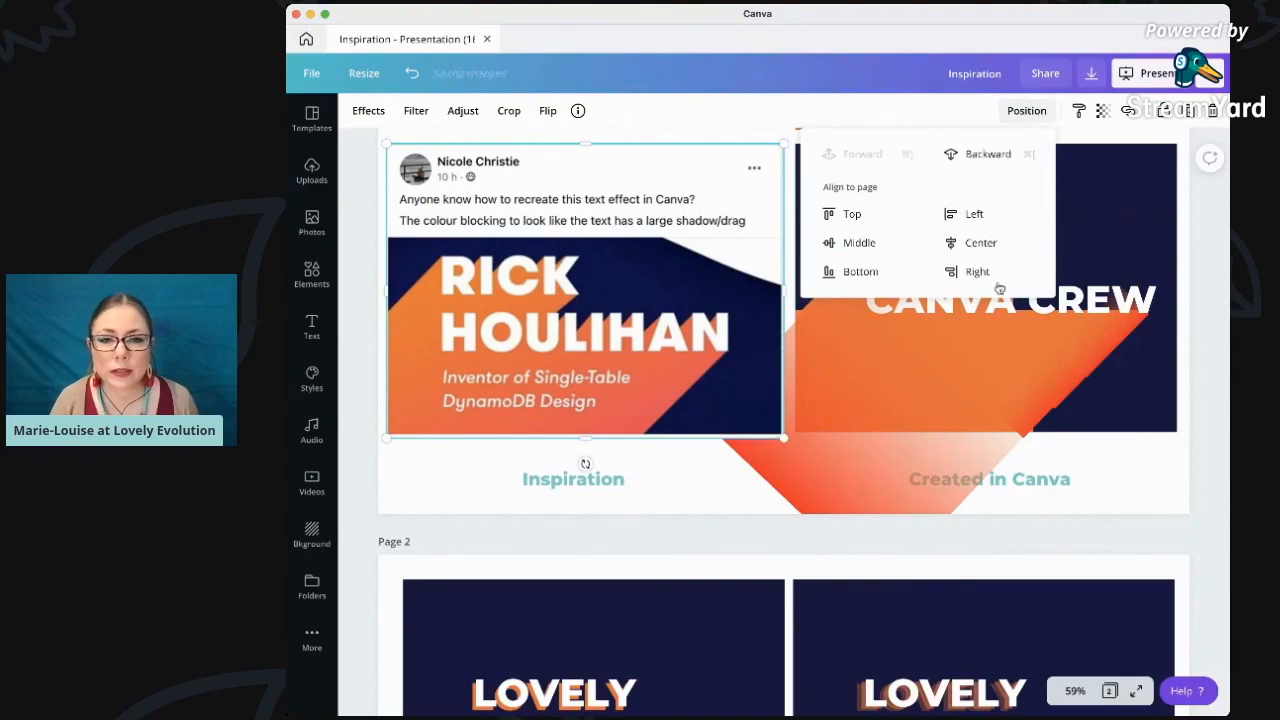
Duplicate the navy panel, place the copy directly beneath it over the protruding gradient, and make it white
{"action": "left_click", "coordinate": [1132, 467]}
{"action": "left_click", "coordinate": [930, 176]}
{"action": "key", "text": "ctrl+d"}
{"action": "left_click_drag", "start_coordinate": [935, 185], "coordinate": [942, 460]}
{"action": "left_click_drag", "start_coordinate": [668, 575], "coordinate": [666, 575]}
{"action": "left_click", "coordinate": [355, 111]}
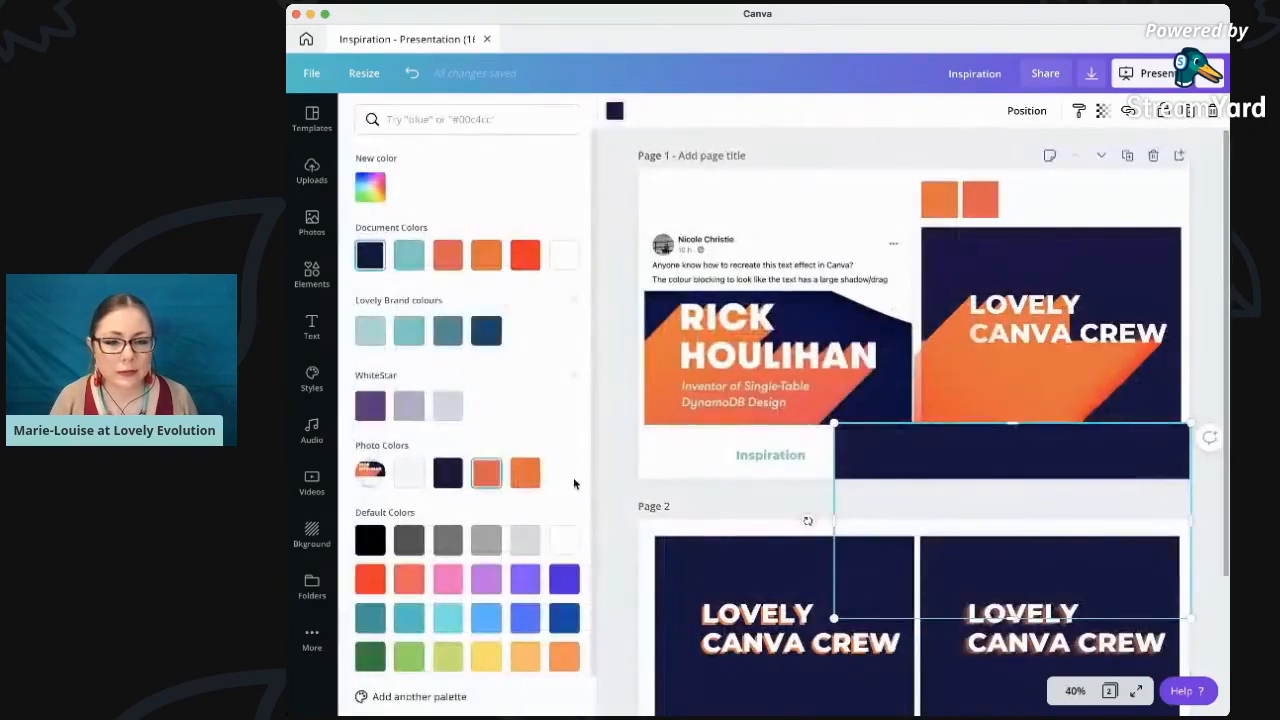
{"action": "left_click", "coordinate": [564, 540]}
Send the white rectangle behind all other elements on the page
{"action": "left_click", "coordinate": [1026, 110]}
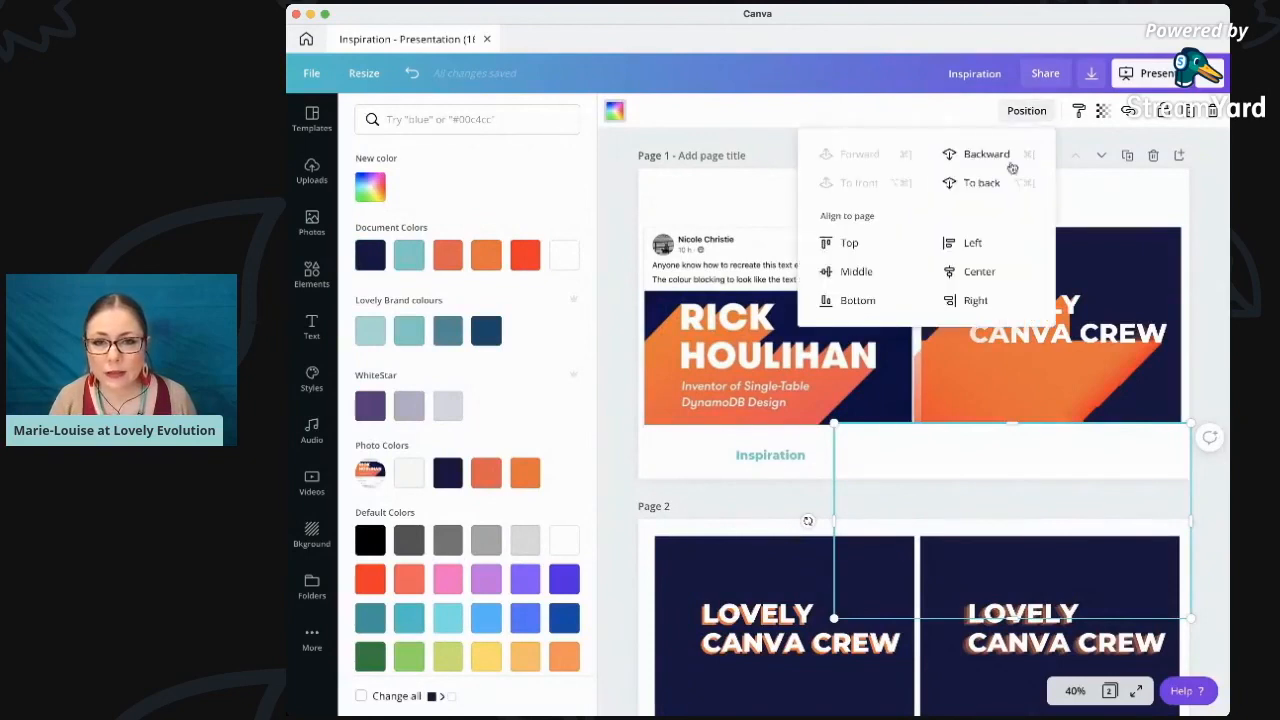
{"action": "left_click", "coordinate": [985, 182]}
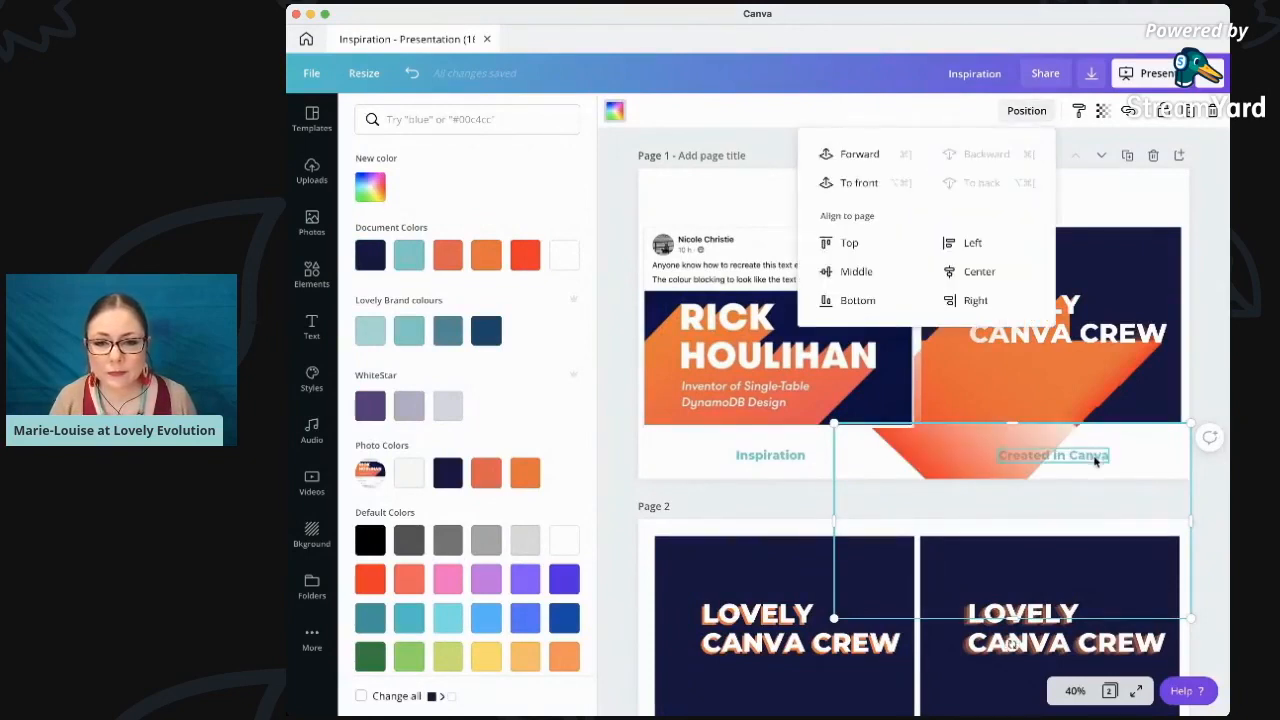
{"action": "left_click", "coordinate": [998, 120]}
Bring the white rectangle and the "Created in Canva" label together in front of all other elements
{"action": "left_click", "coordinate": [1041, 480]}
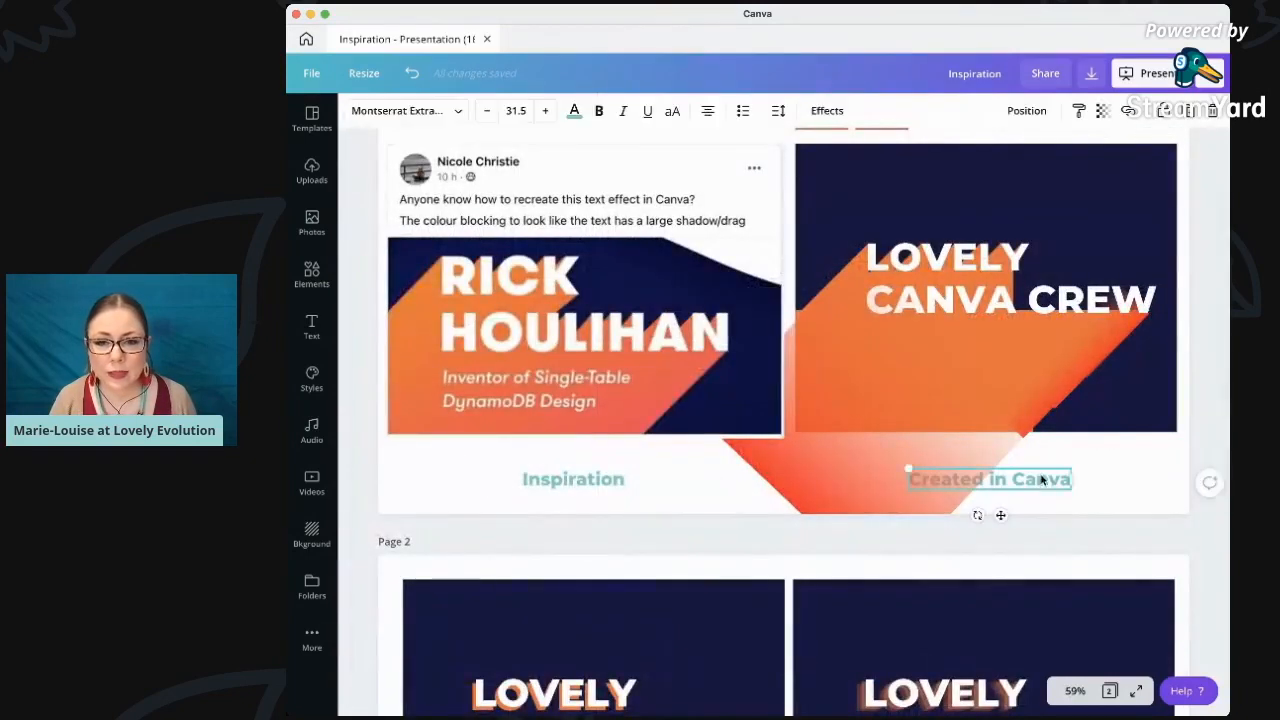
{"action": "left_click", "coordinate": [1027, 110]}
{"action": "left_click", "coordinate": [863, 154]}
{"action": "left_click", "coordinate": [757, 494]}
{"action": "left_click", "coordinate": [966, 488]}
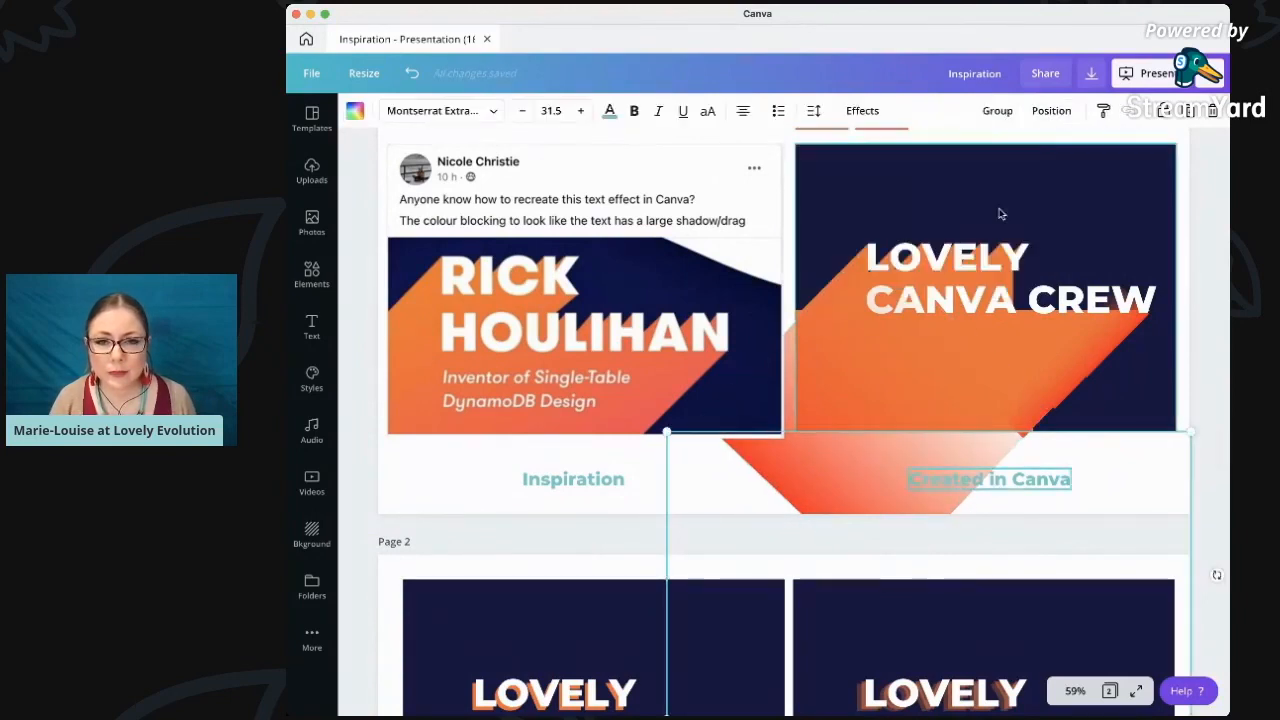
{"action": "left_click", "coordinate": [1051, 110]}
{"action": "left_click", "coordinate": [877, 184]}
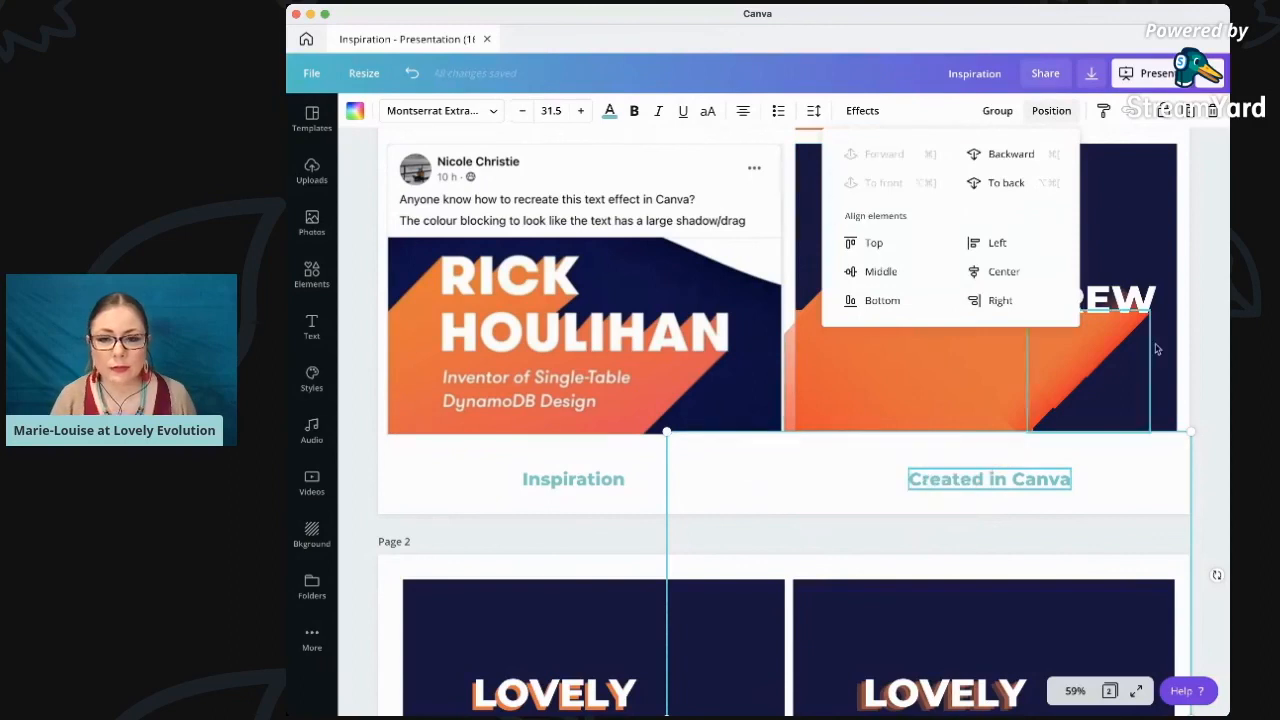
{"action": "left_click", "coordinate": [1123, 476]}
Pull the white rectangle's left edge slightly inward and bring the inspiration image in front of it
{"action": "scroll", "coordinate": [1108, 468], "scroll_direction": "up", "scroll_amount": 2}
{"action": "scroll", "coordinate": [1108, 468], "scroll_direction": "up", "scroll_amount": 1}
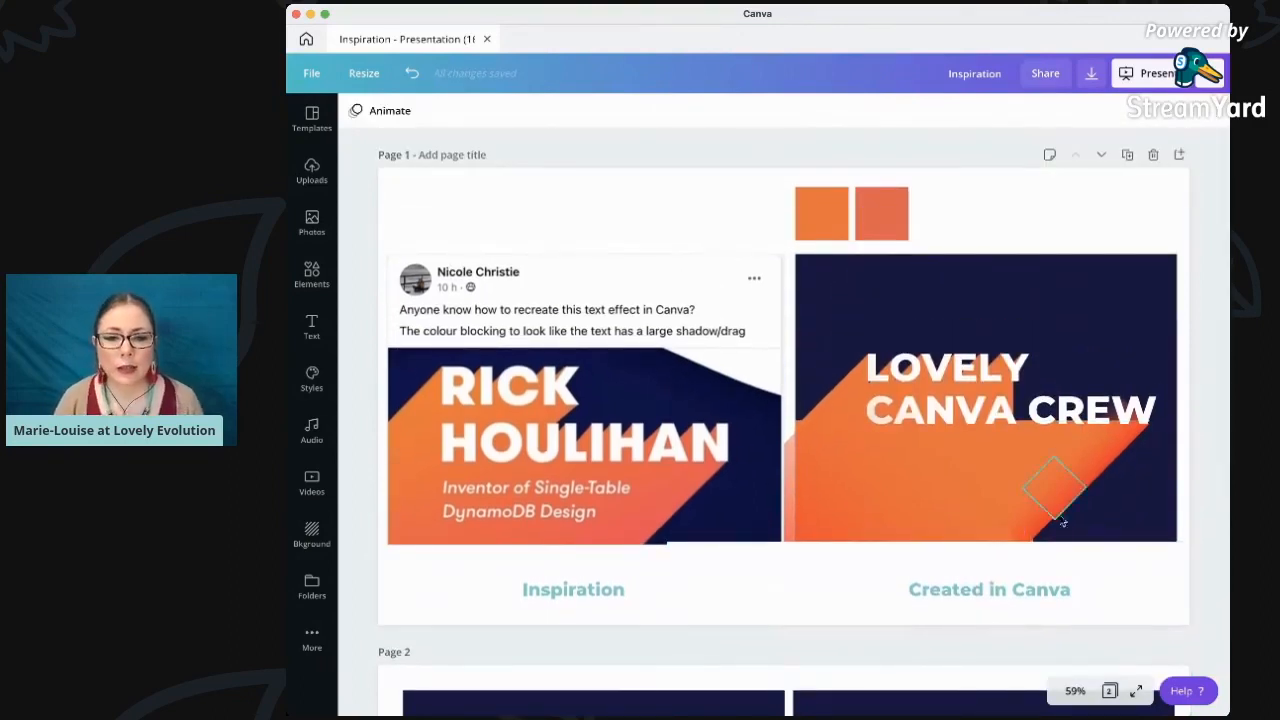
{"action": "left_click", "coordinate": [962, 556]}
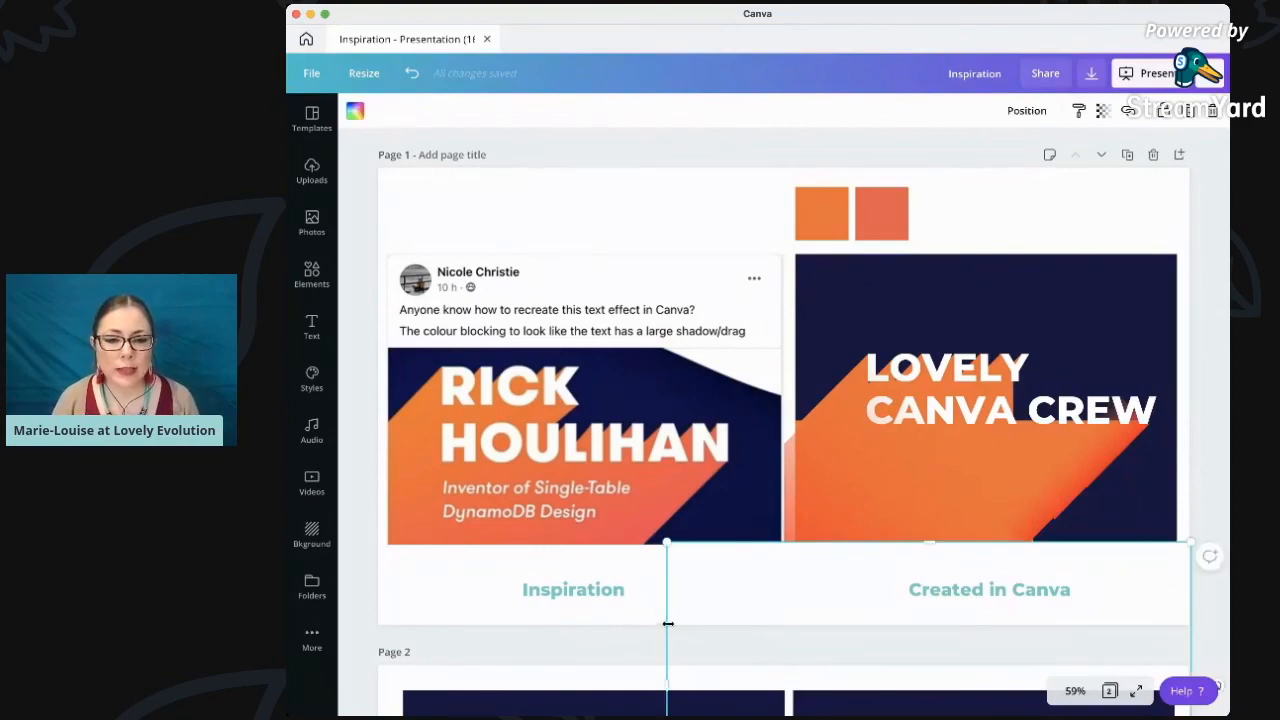
{"action": "left_click_drag", "start_coordinate": [667, 684], "coordinate": [702, 684]}
{"action": "left_click", "coordinate": [662, 518]}
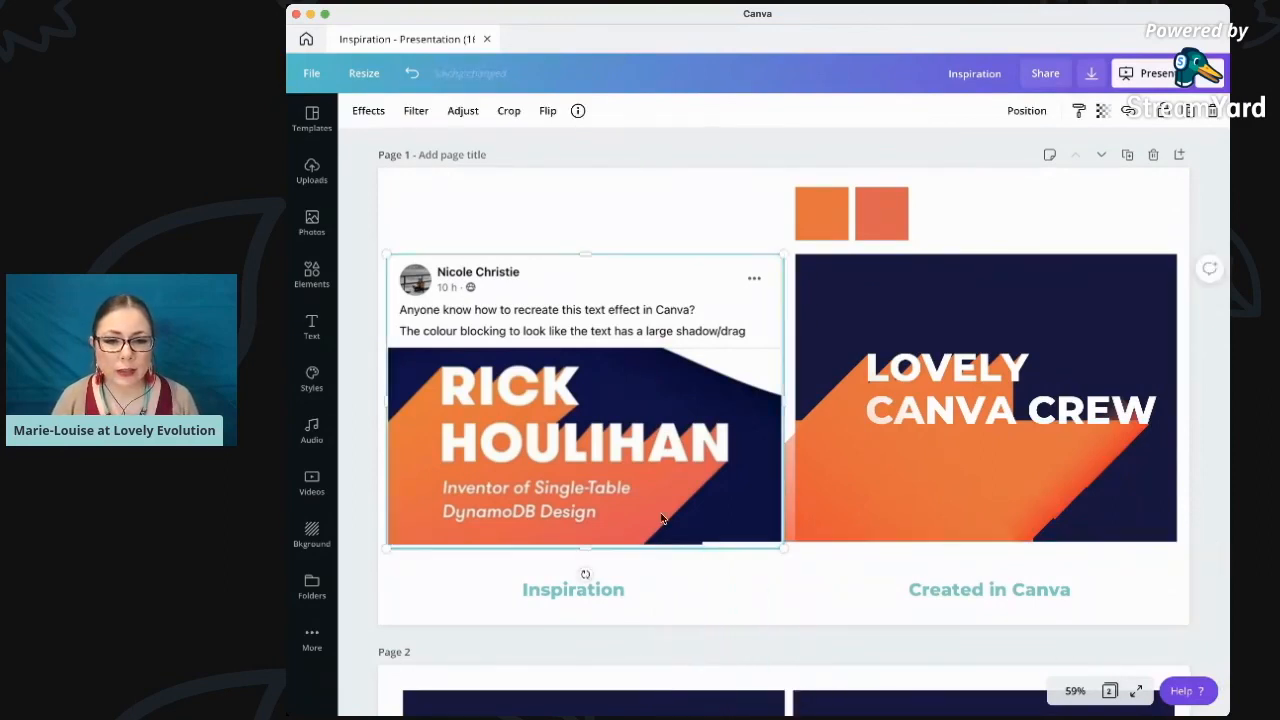
{"action": "left_click", "coordinate": [1027, 110]}
{"action": "left_click", "coordinate": [862, 154]}
{"action": "left_click", "coordinate": [675, 170]}
Move the orange and coral sample squares together to the upper right corner of page 1
{"action": "left_click", "coordinate": [836, 210]}
{"action": "left_click", "coordinate": [881, 214], "text": "shift"}
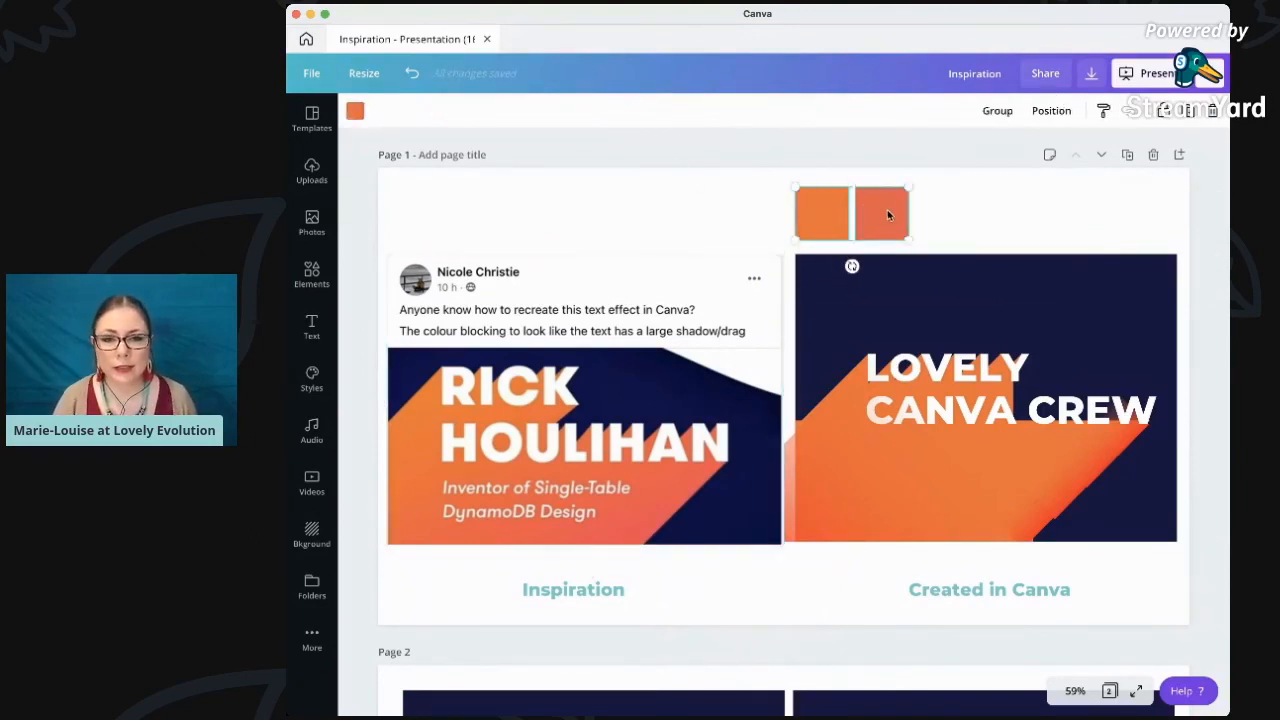
{"action": "left_click_drag", "start_coordinate": [893, 209], "coordinate": [1149, 194]}
{"action": "left_click", "coordinate": [1030, 200]}
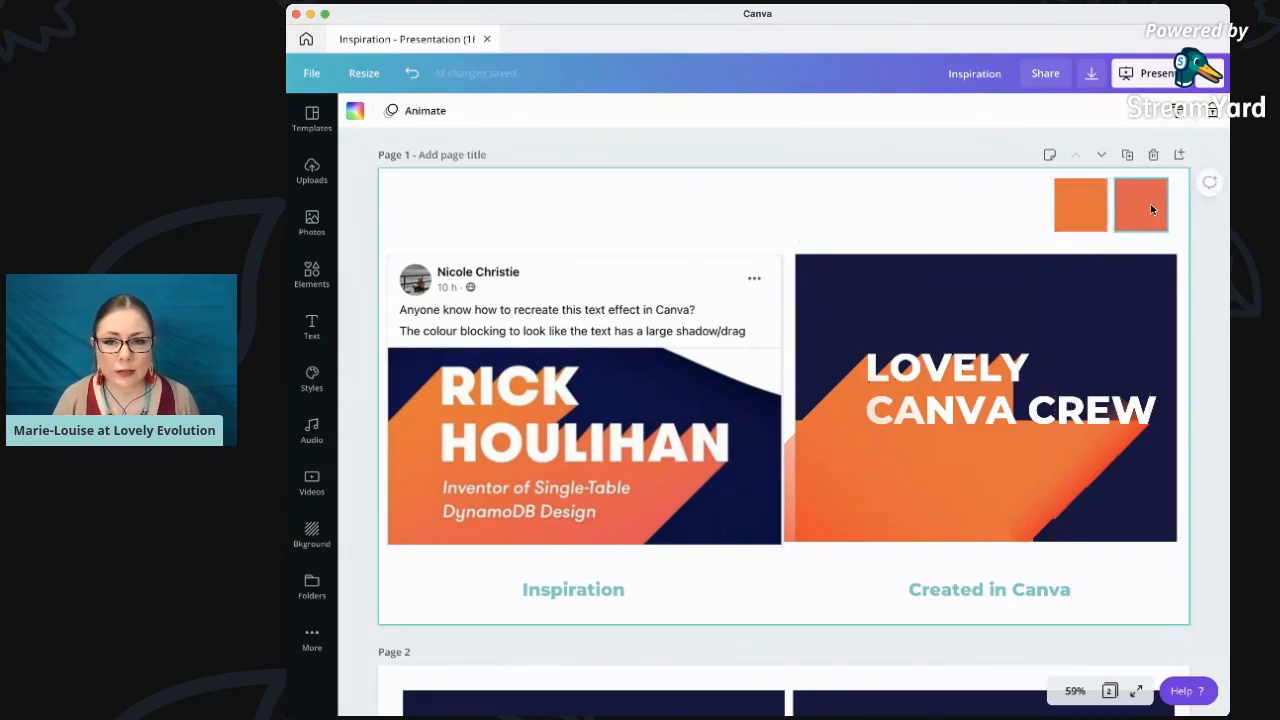
Cut the orange and coral sample squares from page 1 and paste them on page 2 below the right navy panel
{"action": "left_click", "coordinate": [1148, 204]}
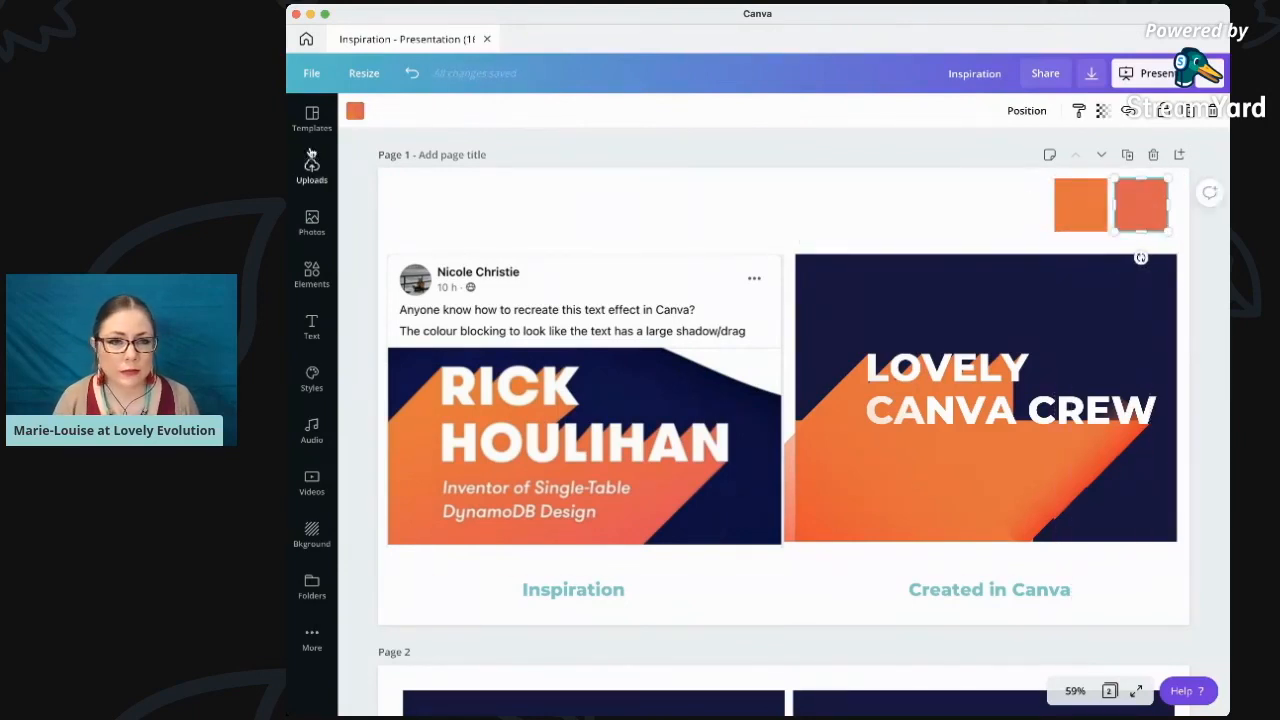
{"action": "left_click", "coordinate": [1082, 204], "text": "shift"}
{"action": "key", "text": "super+x"}
{"action": "scroll", "coordinate": [1110, 215], "scroll_direction": "down", "scroll_amount": 5}
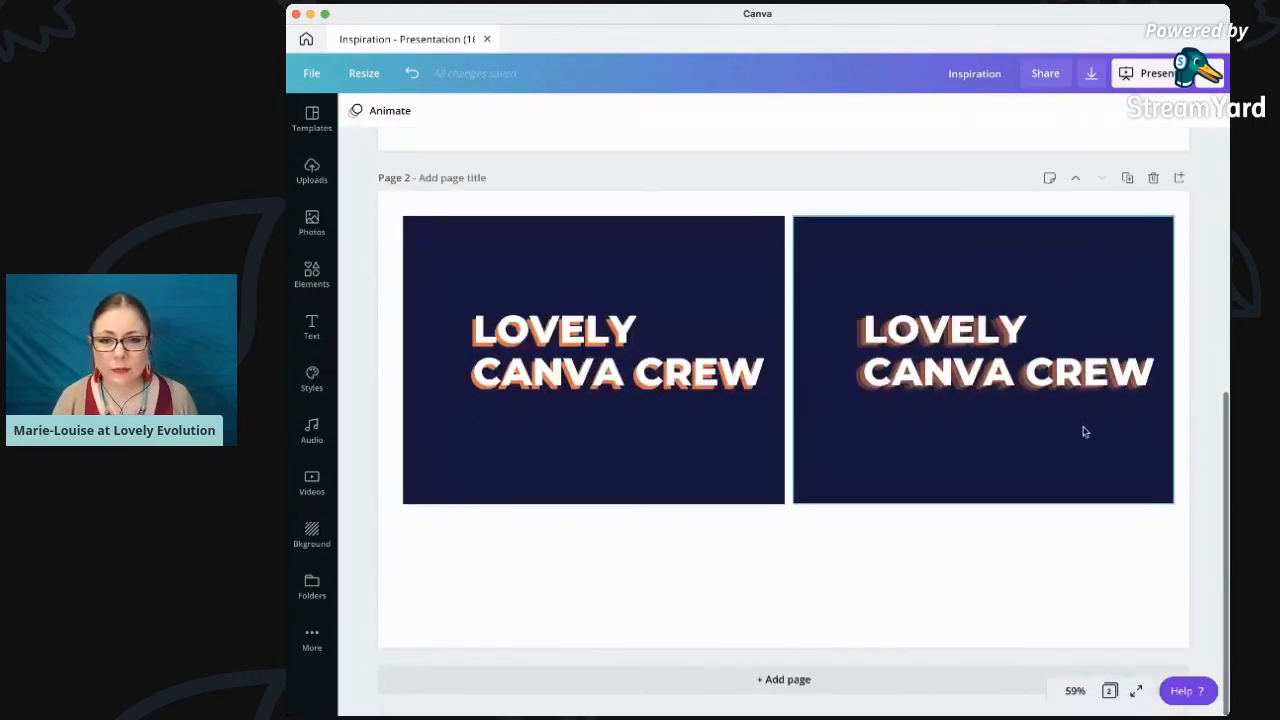
{"action": "key", "text": "super+v"}
{"action": "left_click_drag", "start_coordinate": [1134, 240], "coordinate": [1080, 526]}
{"action": "left_click", "coordinate": [866, 220]}
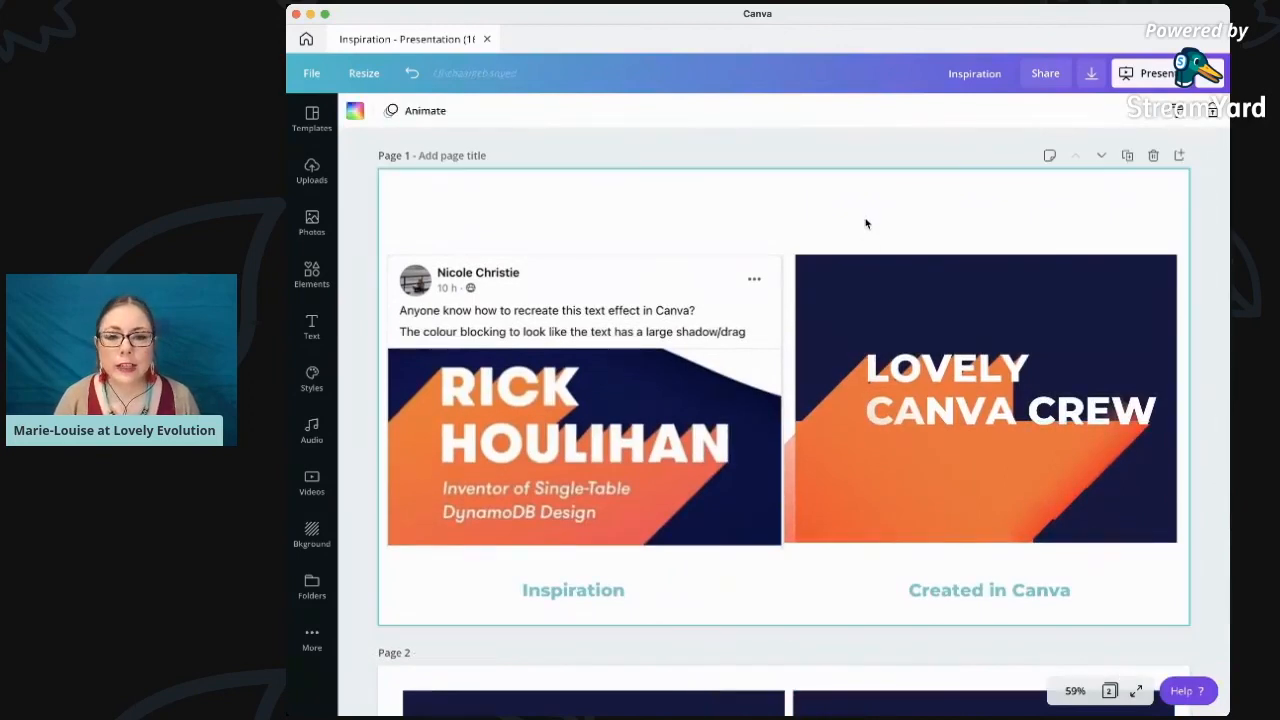